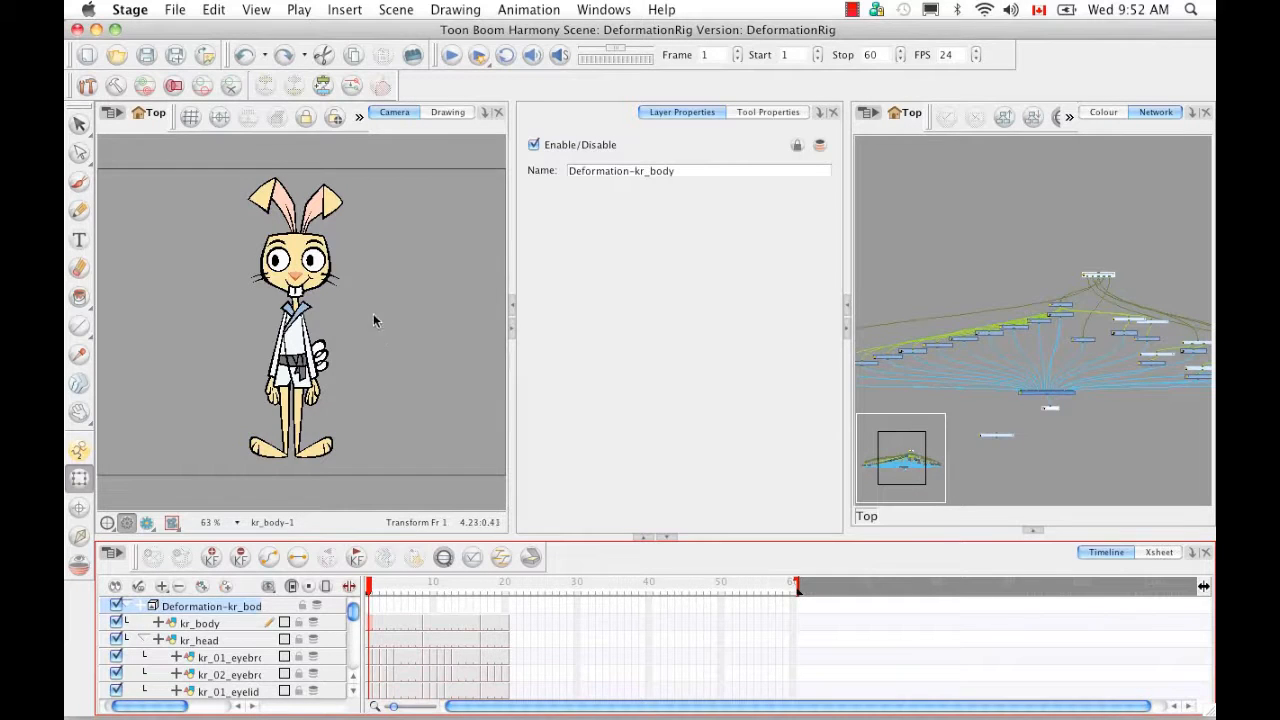
- Select the rabbit's kr_02_hand drawing in the camera view and centre the timeline on its layer
click(312, 403)
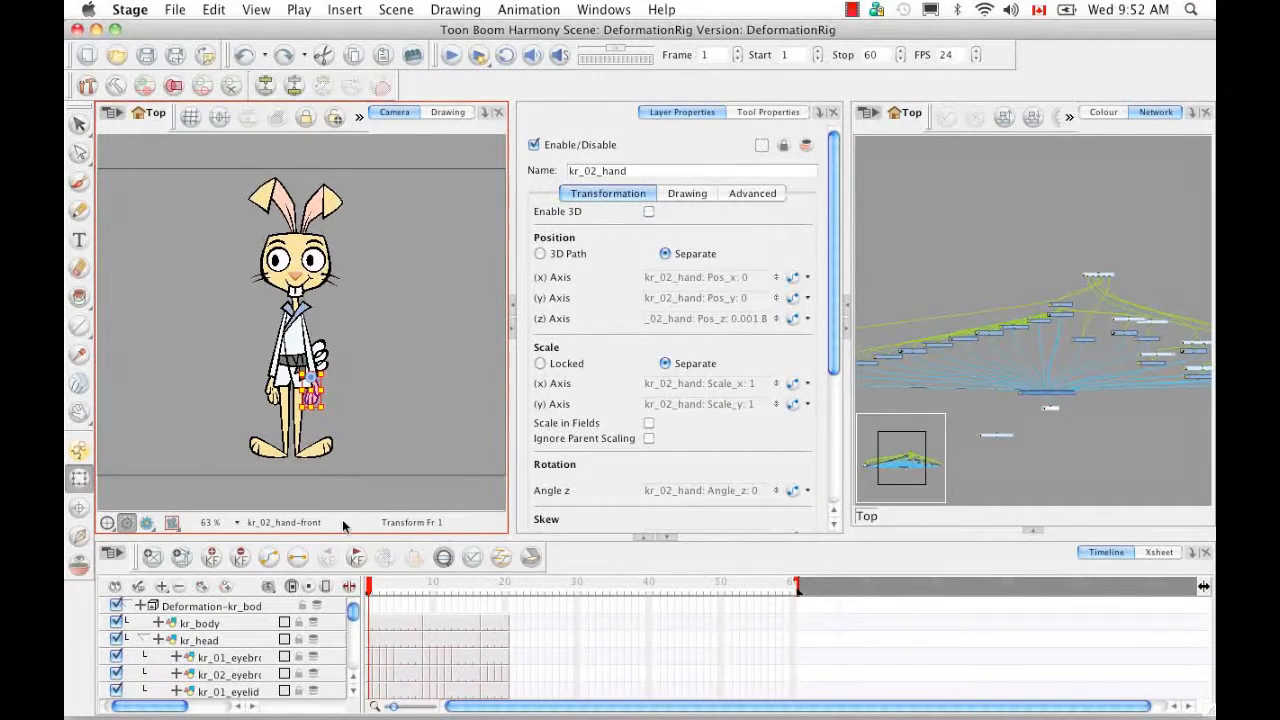
scroll(332, 507, up, 10)
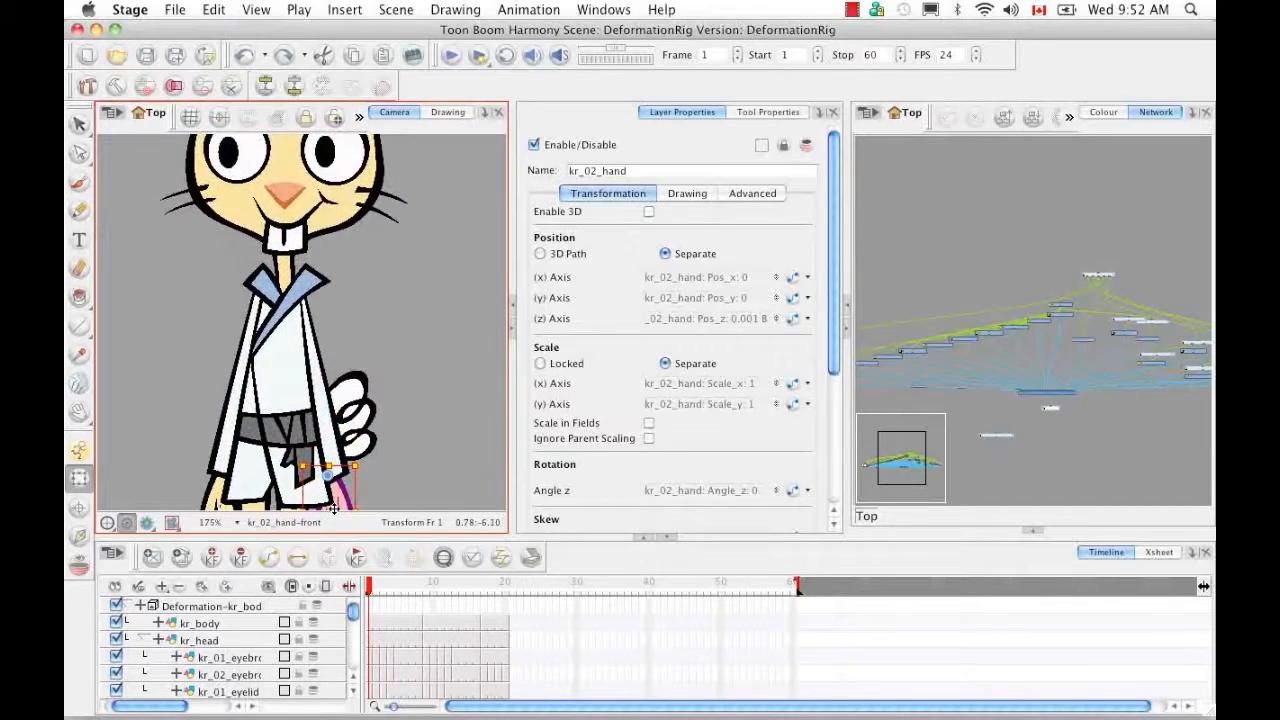
drag(334, 370, 310, 238)
drag(368, 392, 386, 325)
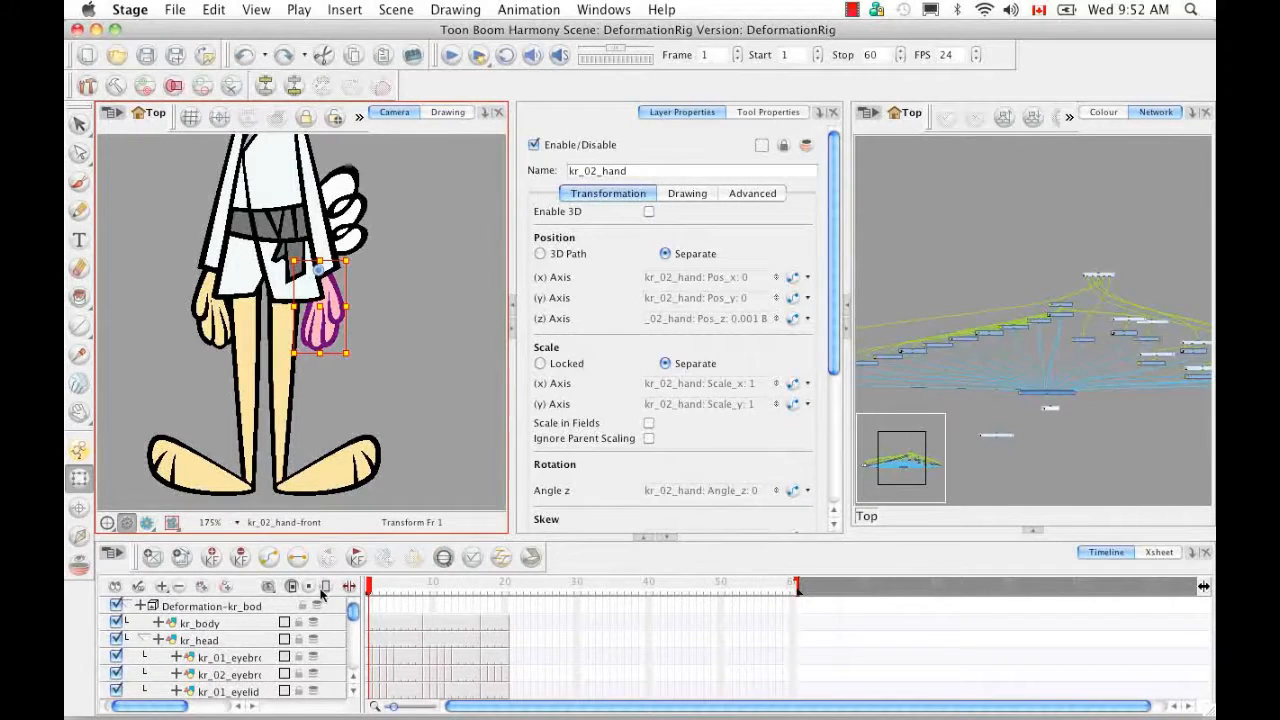
click(445, 559)
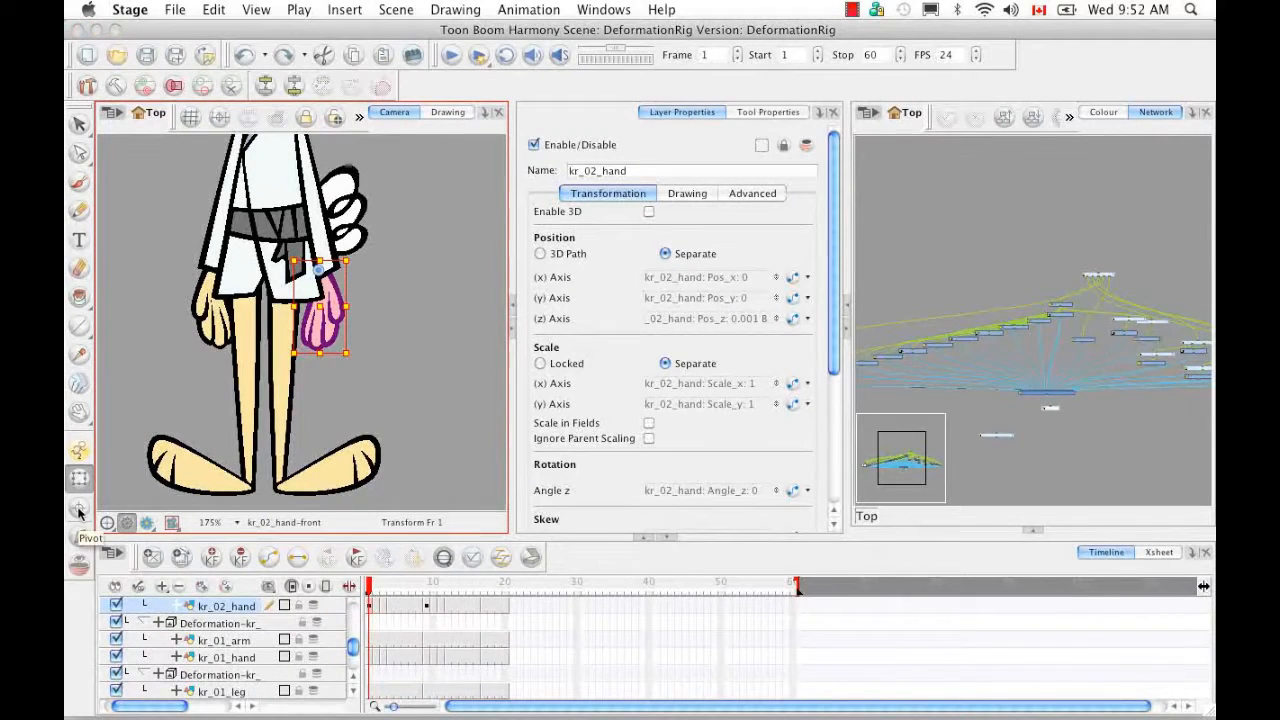
- Activate the Pivot tool for the selected hand and display its tool properties
click(79, 512)
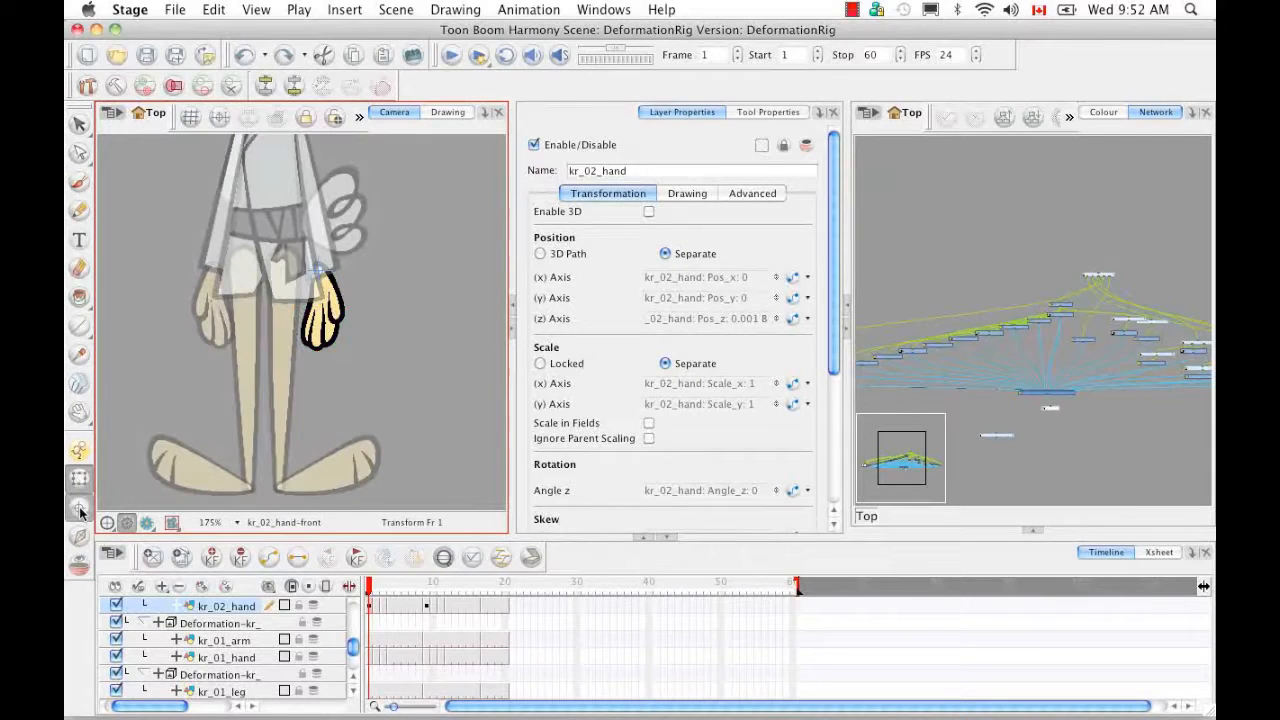
click(759, 112)
click(759, 111)
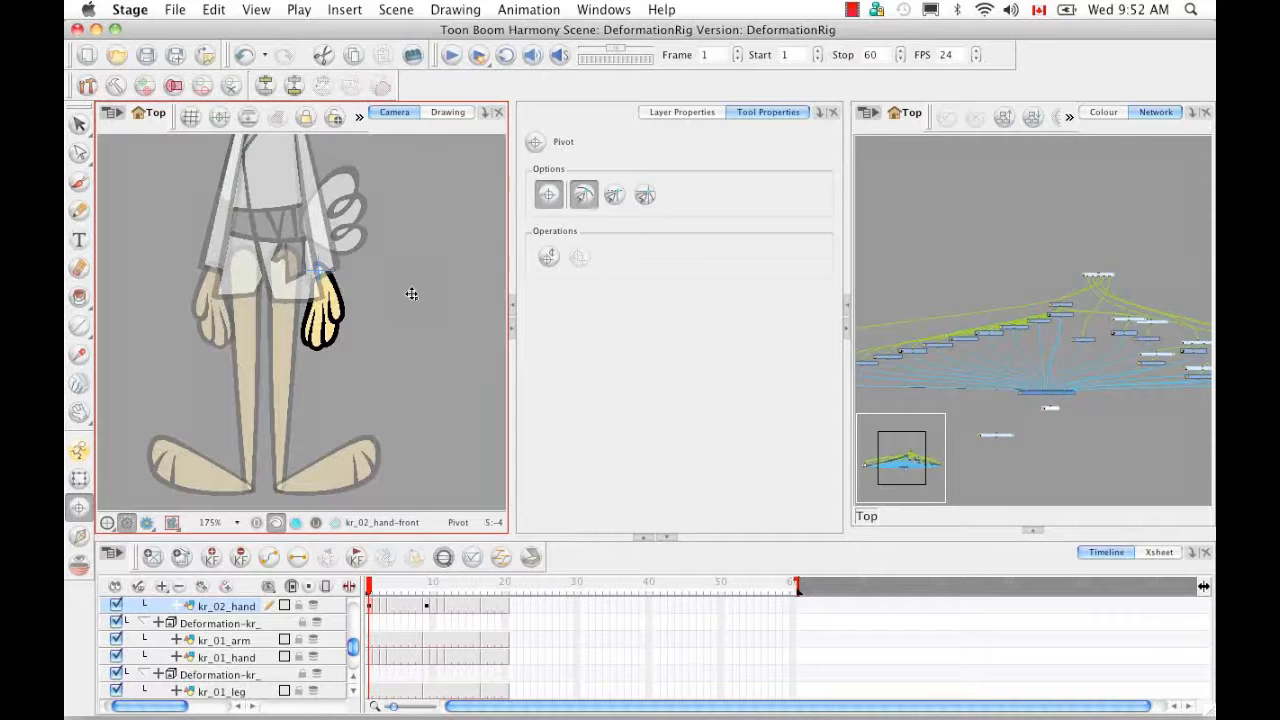
- Check the pivot position of the kr_02_hand drawings on the first frames and return to frame 1
click(322, 305)
click(319, 271)
click(369, 587)
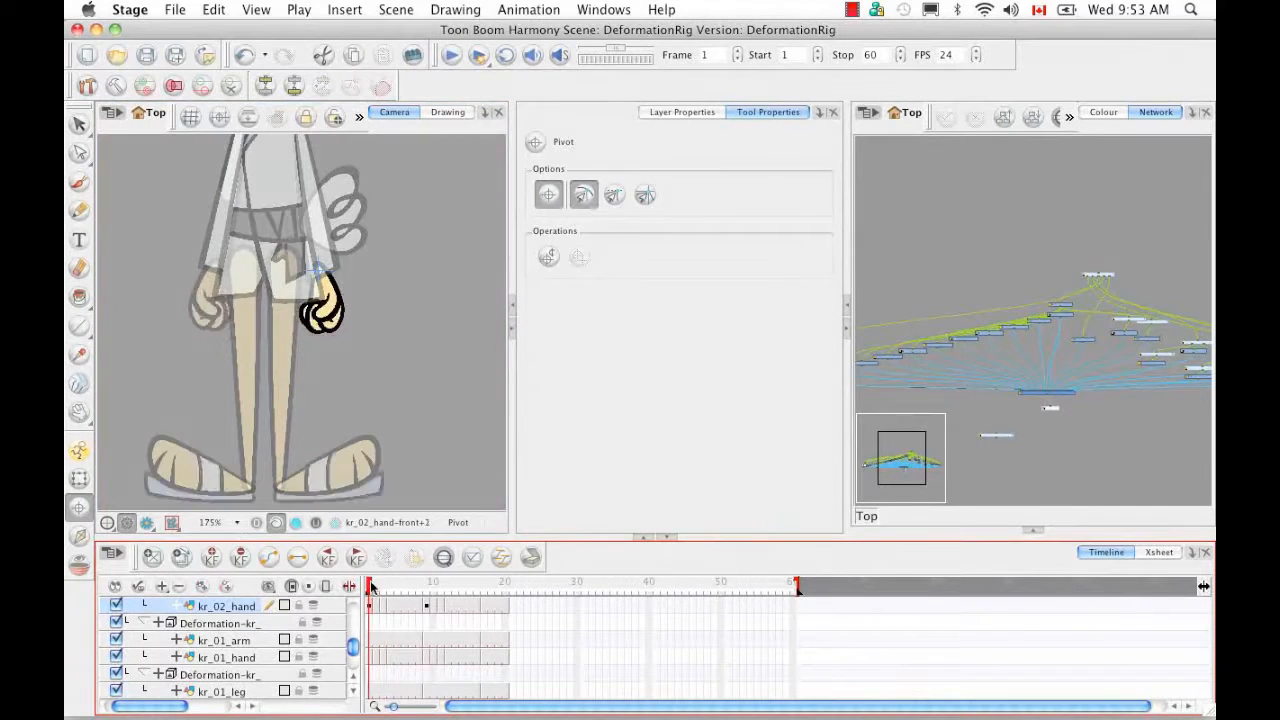
mouse_move(369, 587)
mouse_down()
mouse_move(400, 587)
mouse_move(368, 587)
mouse_up()
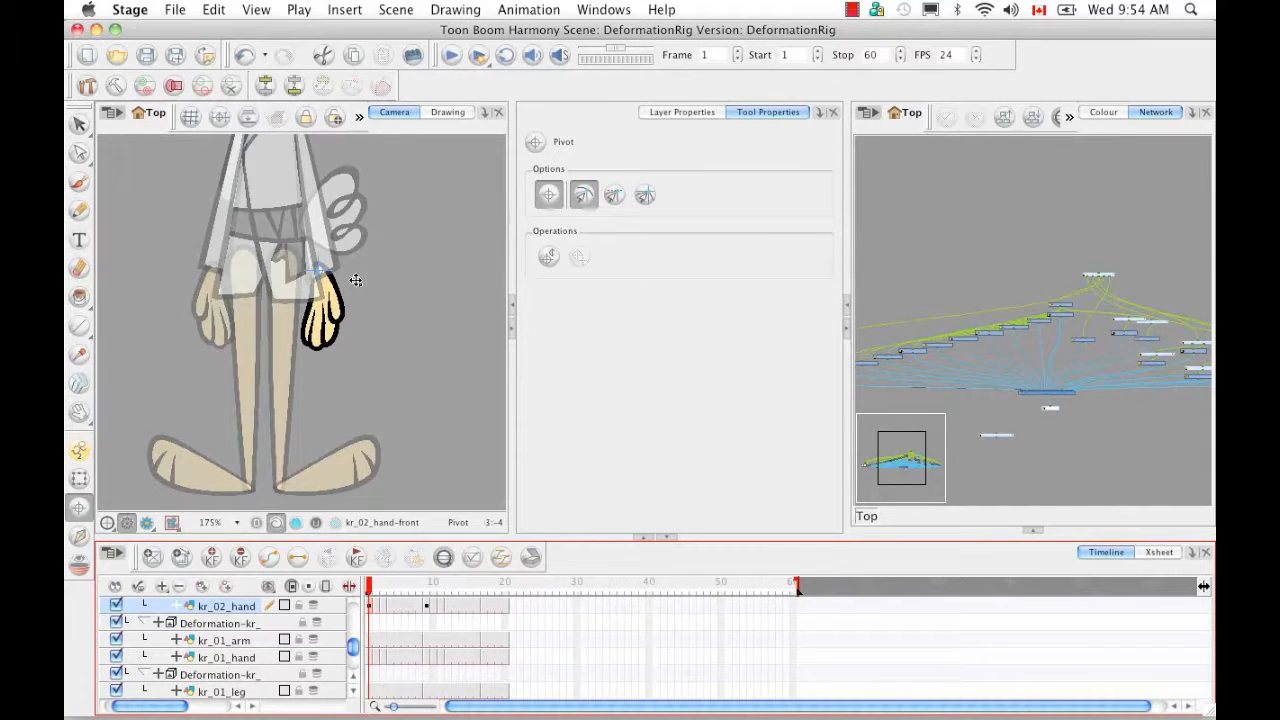
- Copy the frame 1 cell of kr_02_hand and paste it onto frames 2 and 3 using Paste Special with Update Drawing Pivot
right_click(370, 612)
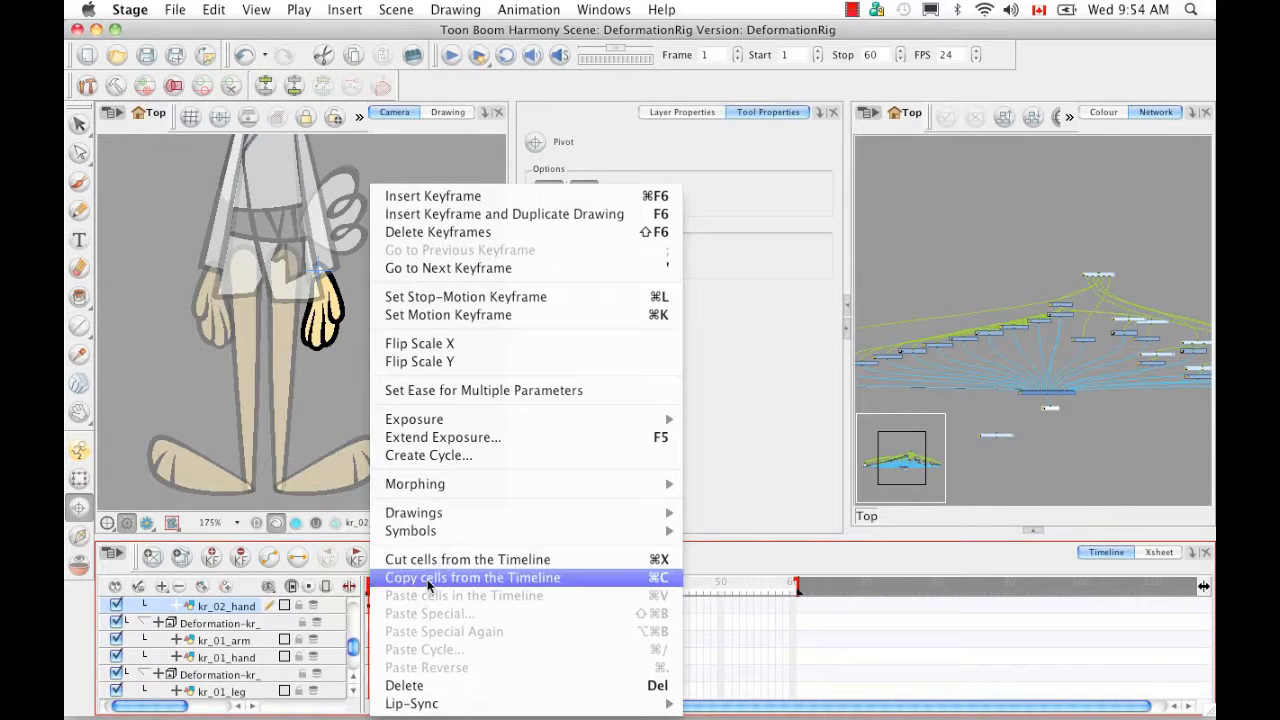
click(612, 578)
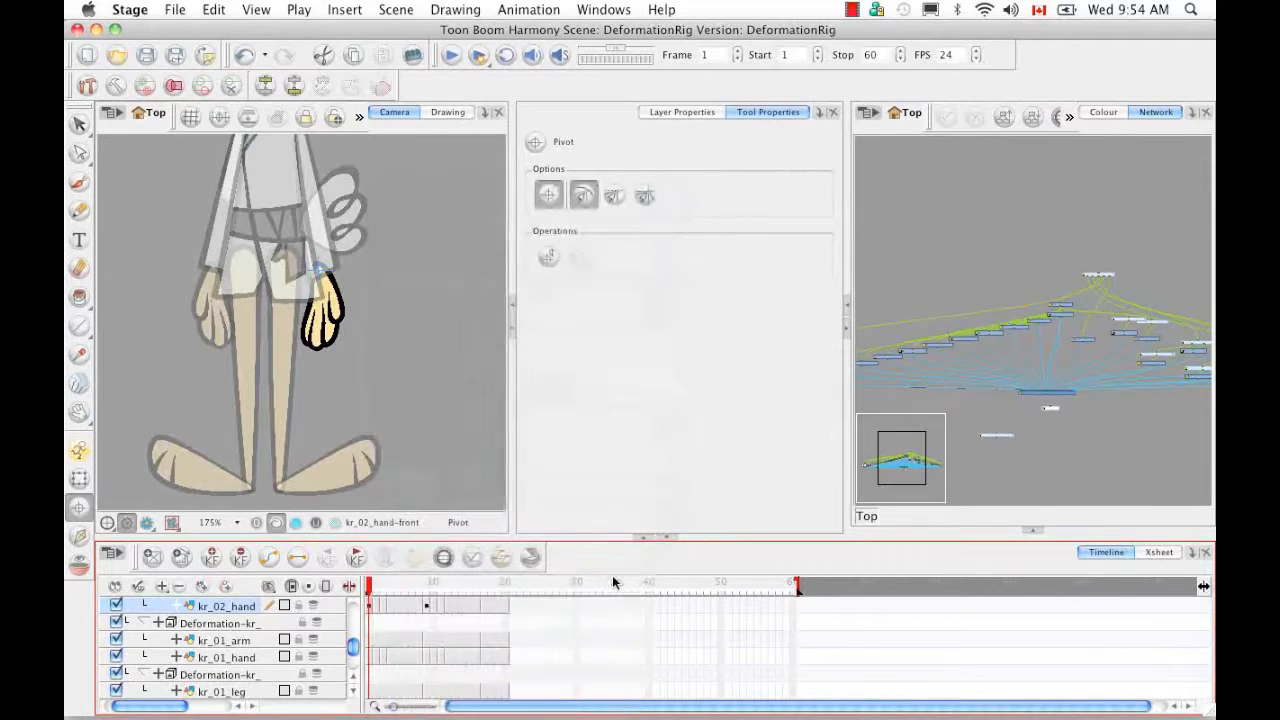
click(391, 612)
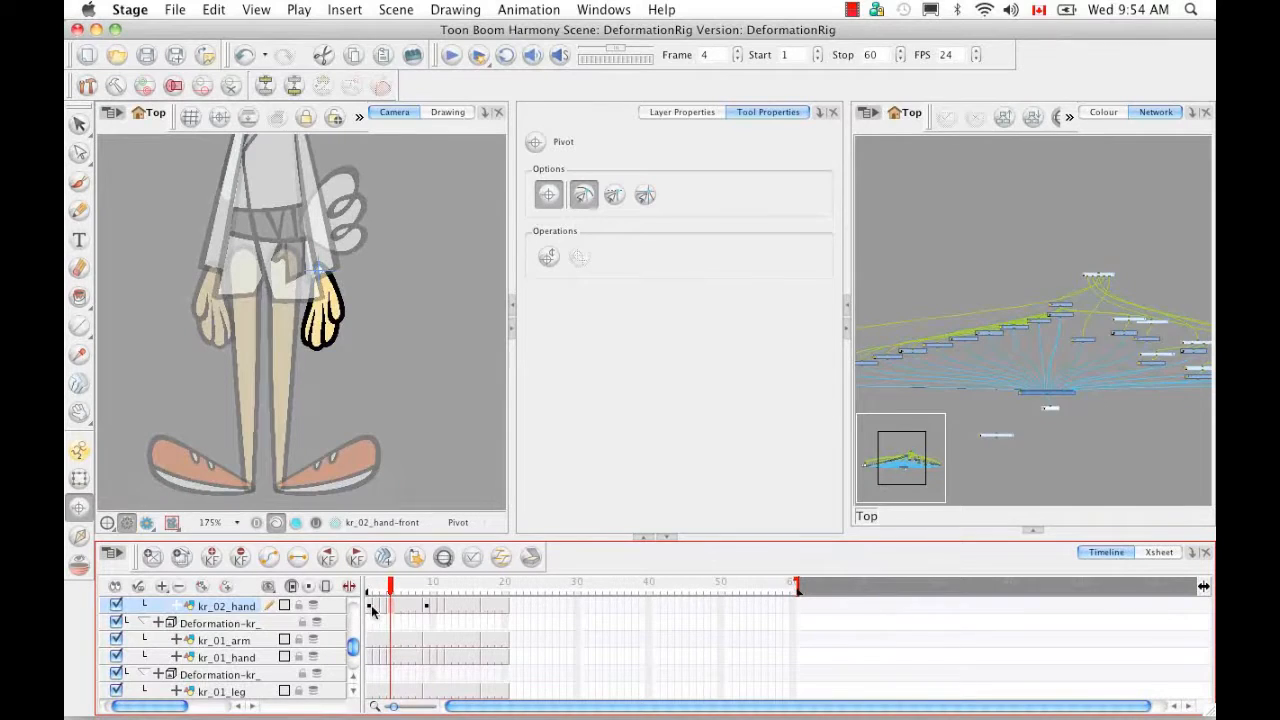
click(376, 612)
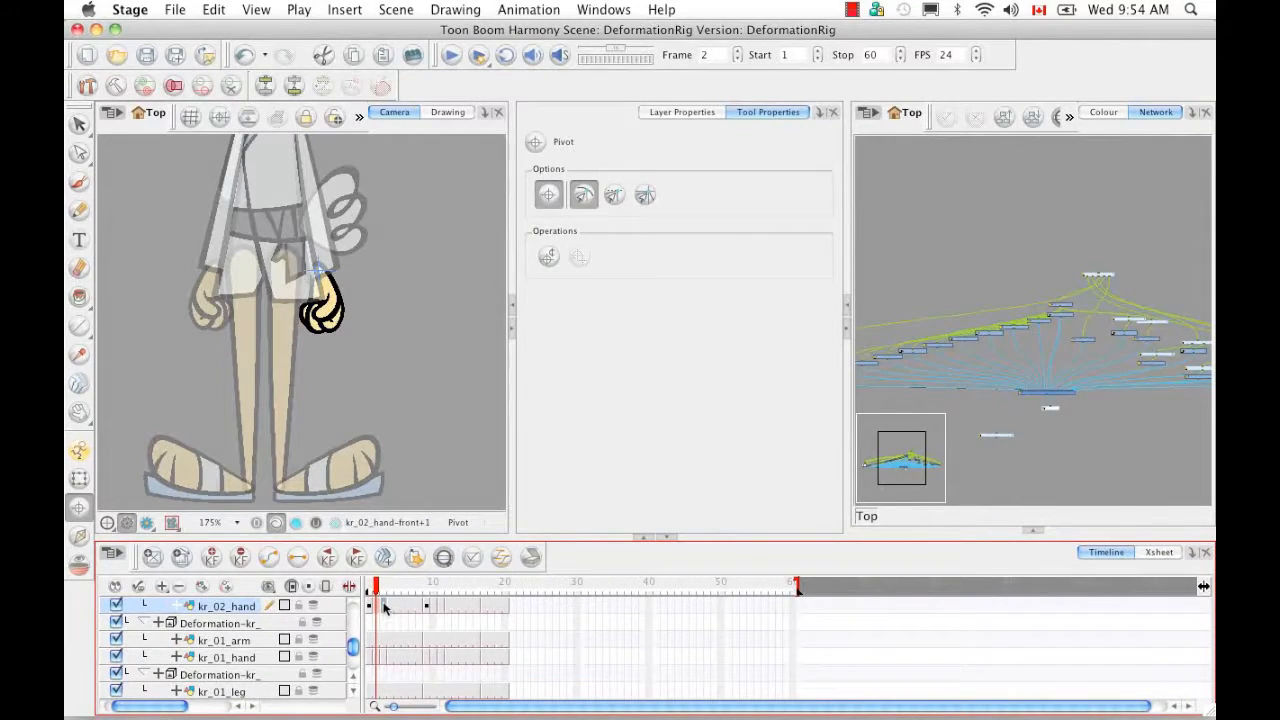
right_click(382, 607)
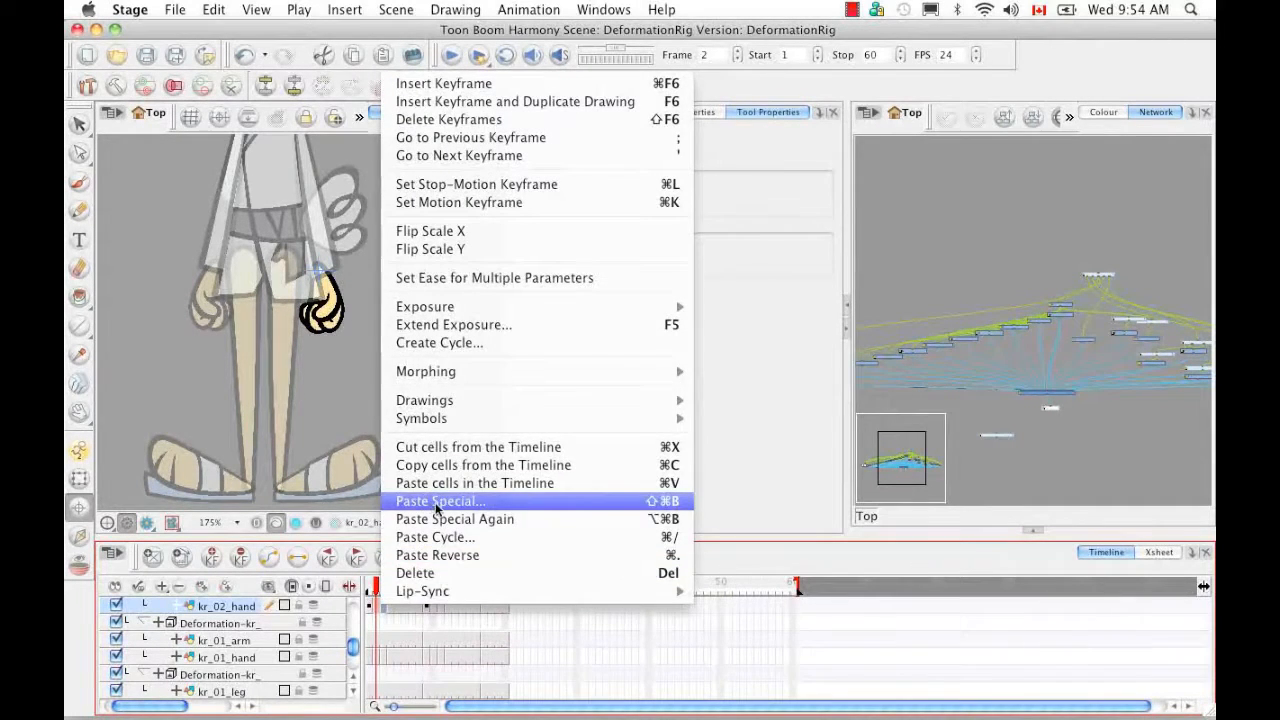
click(435, 502)
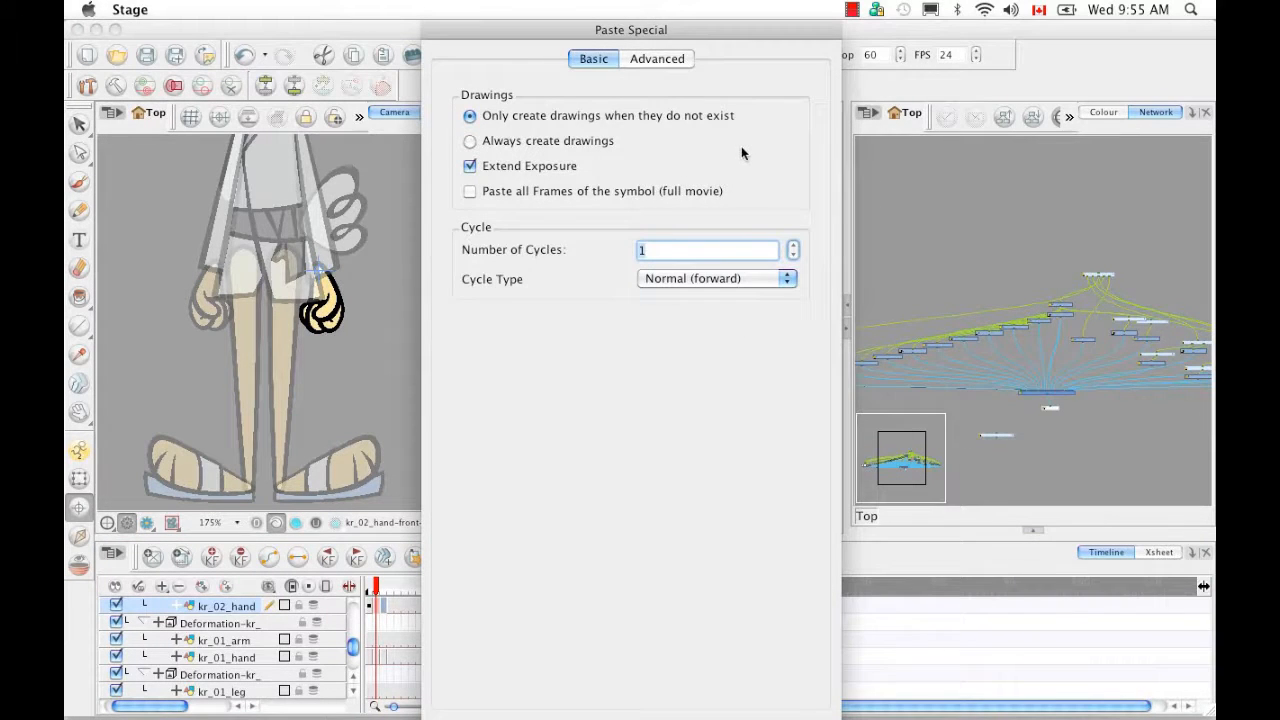
click(652, 60)
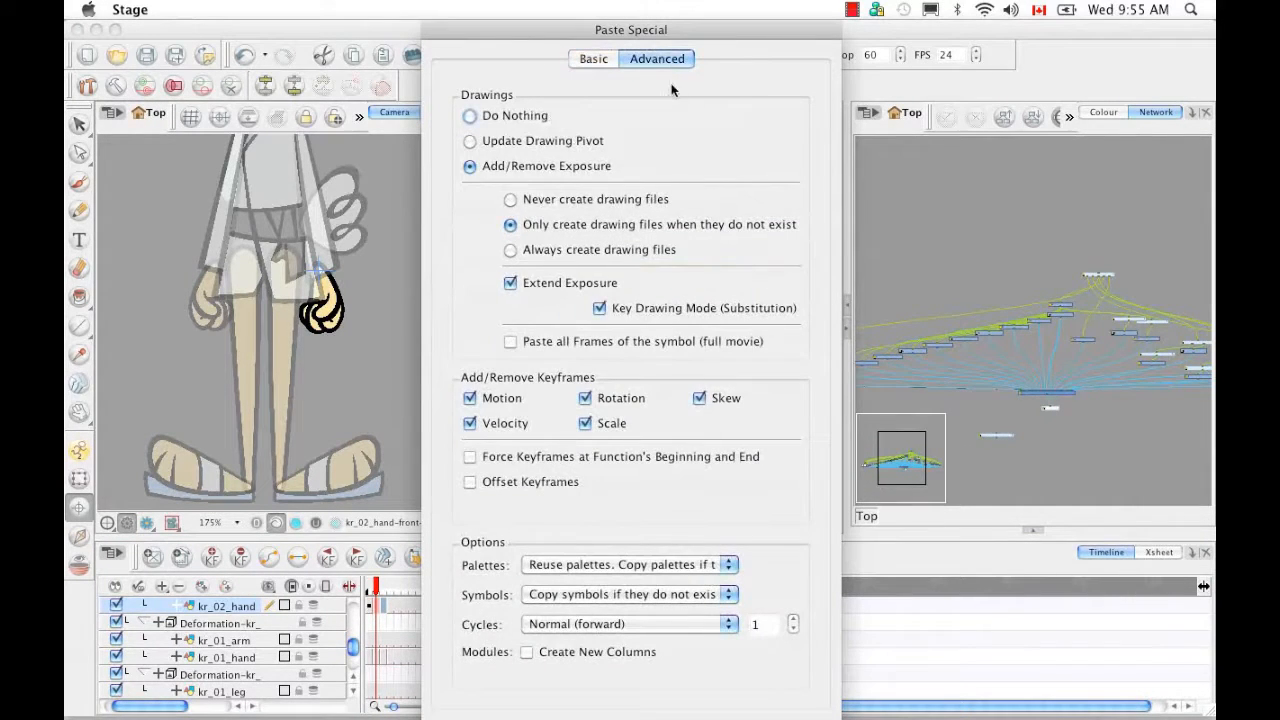
click(470, 141)
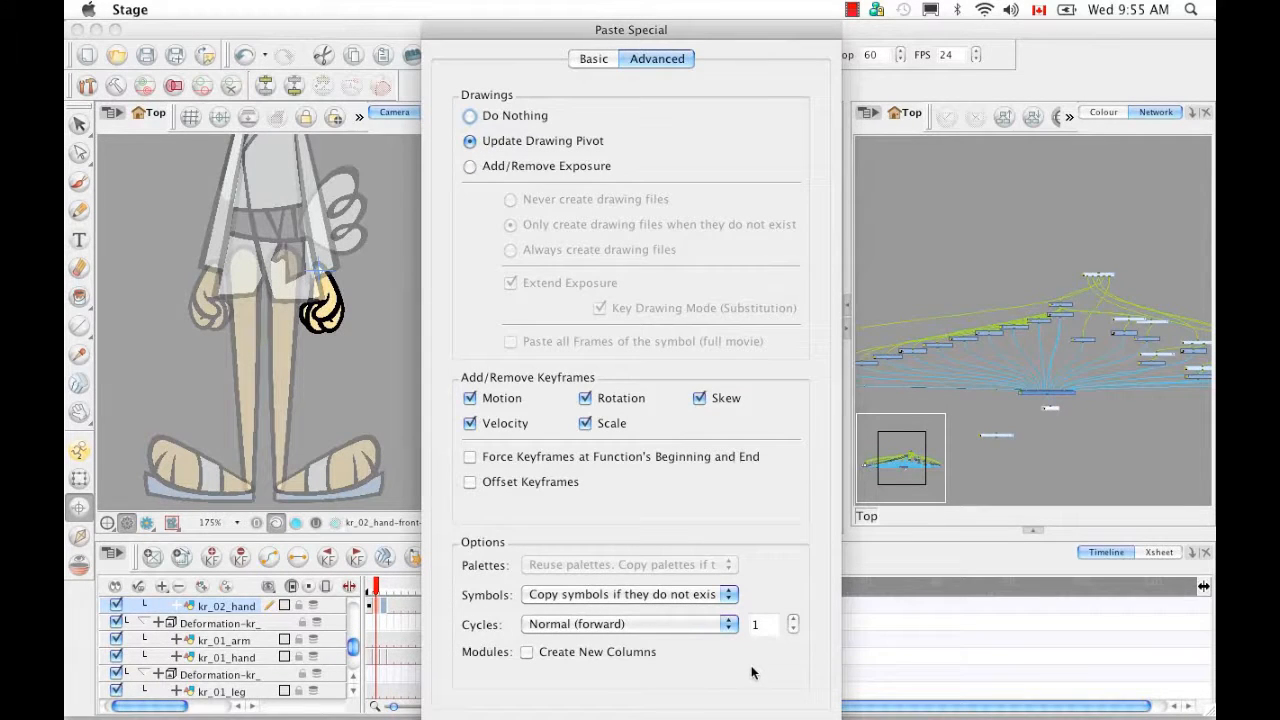
key(Return)
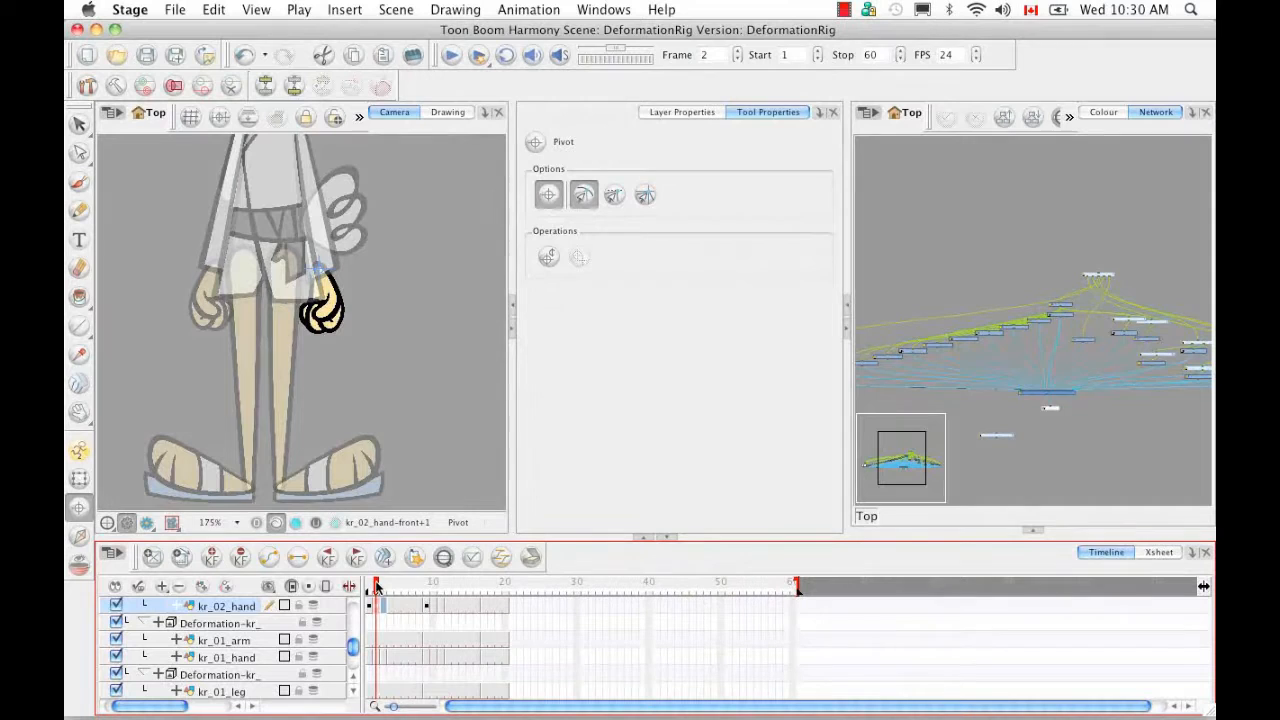
- Check the hand drawing on frame 3, undo the last paste and return to frame 1
drag(376, 588, 382, 590)
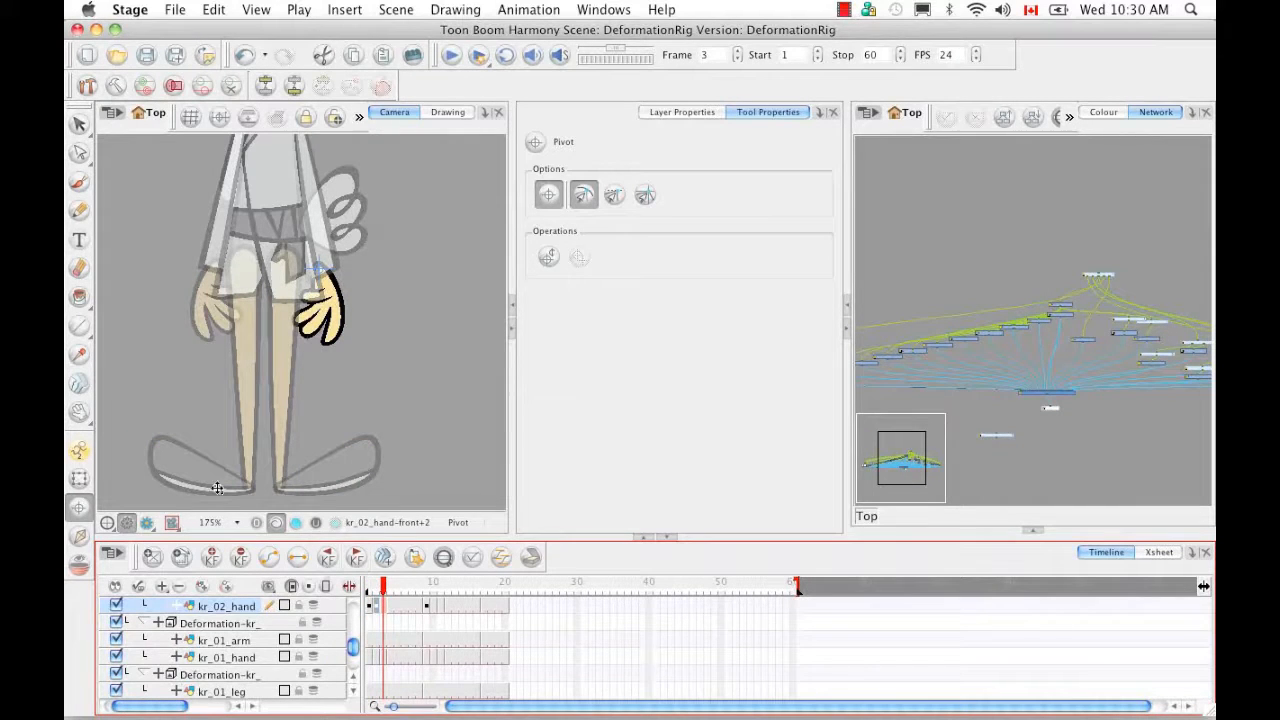
click(245, 54)
click(369, 590)
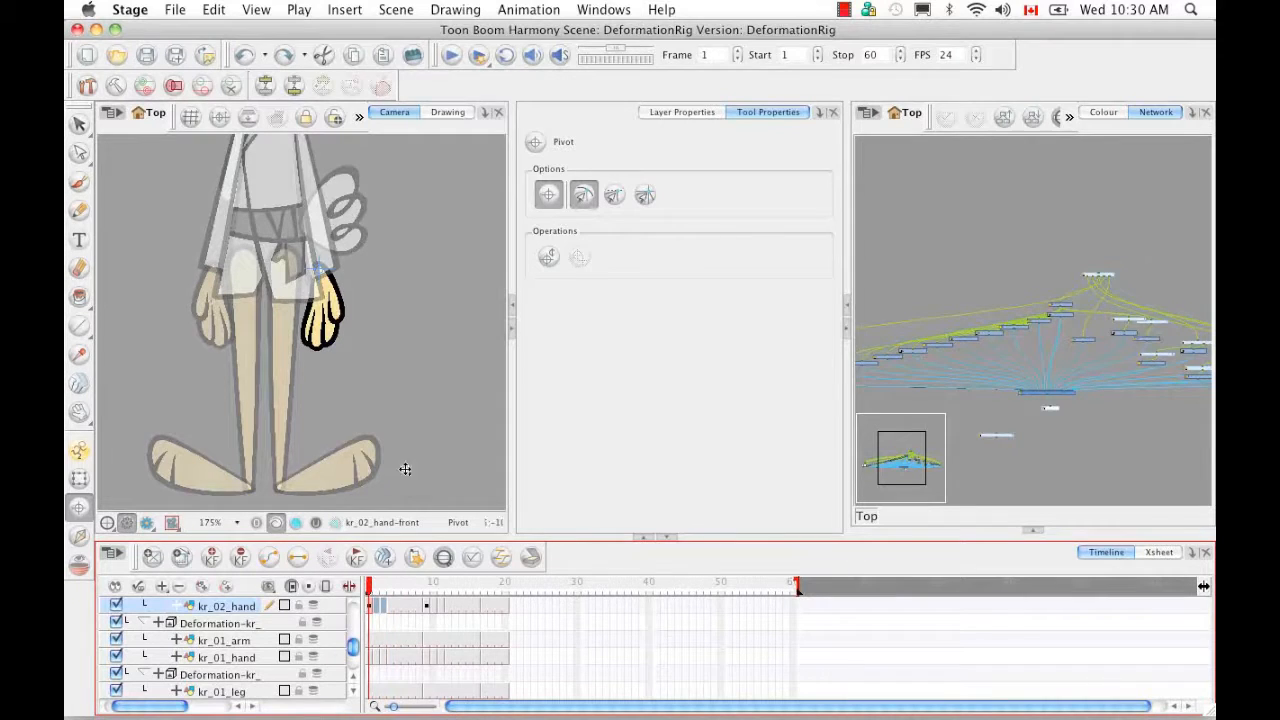
- Switch to the Transform tool, select the kr_01_ear drawing on the rabbit and centre the timeline on its layer
click(432, 517)
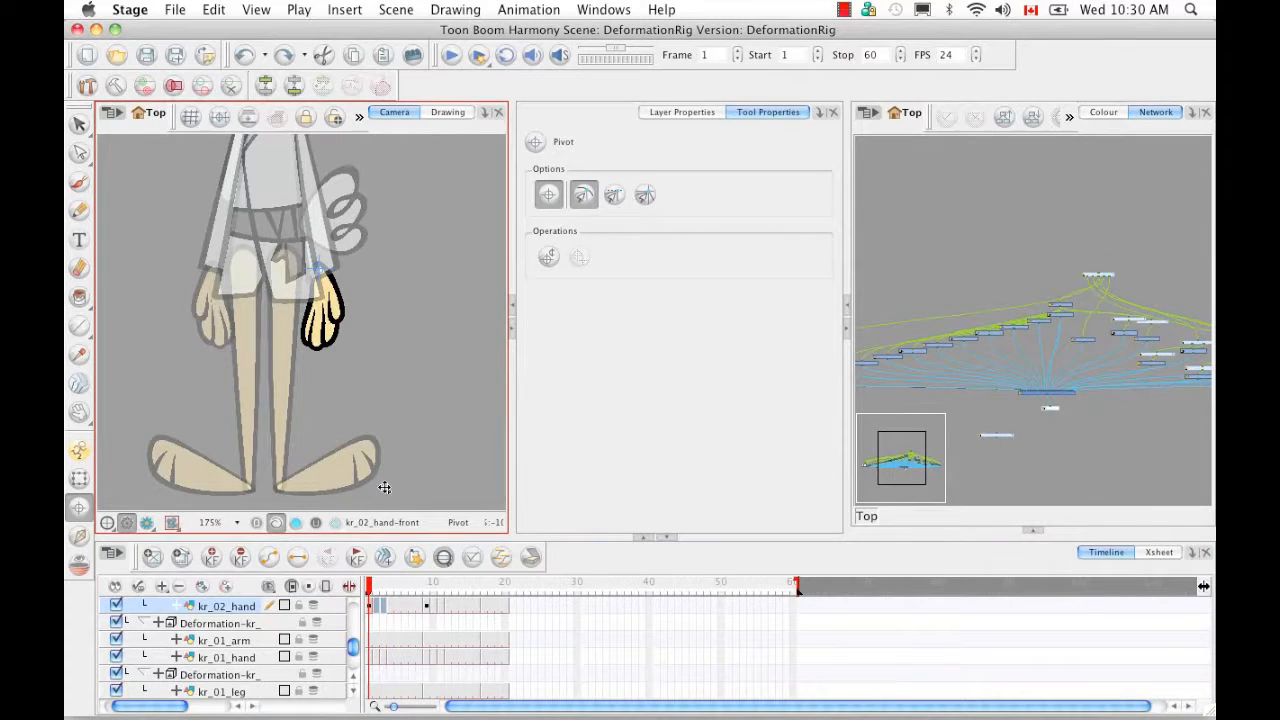
key(2)
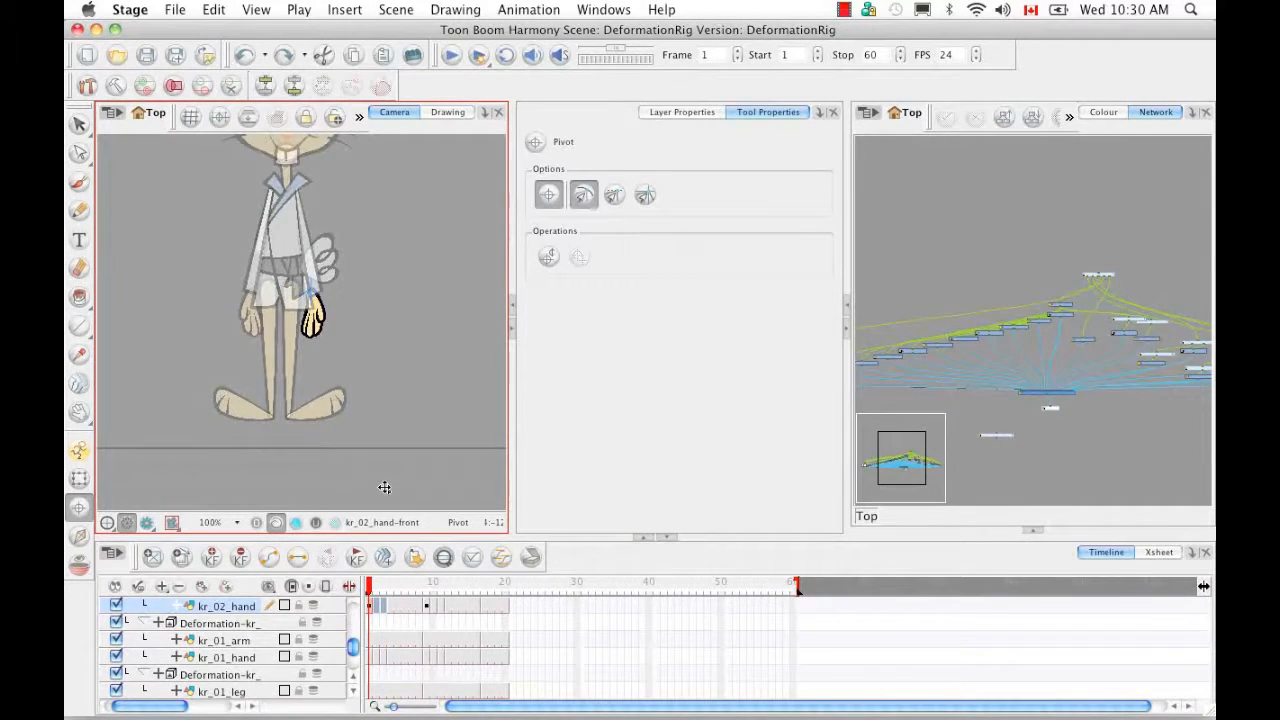
drag(240, 257, 279, 377)
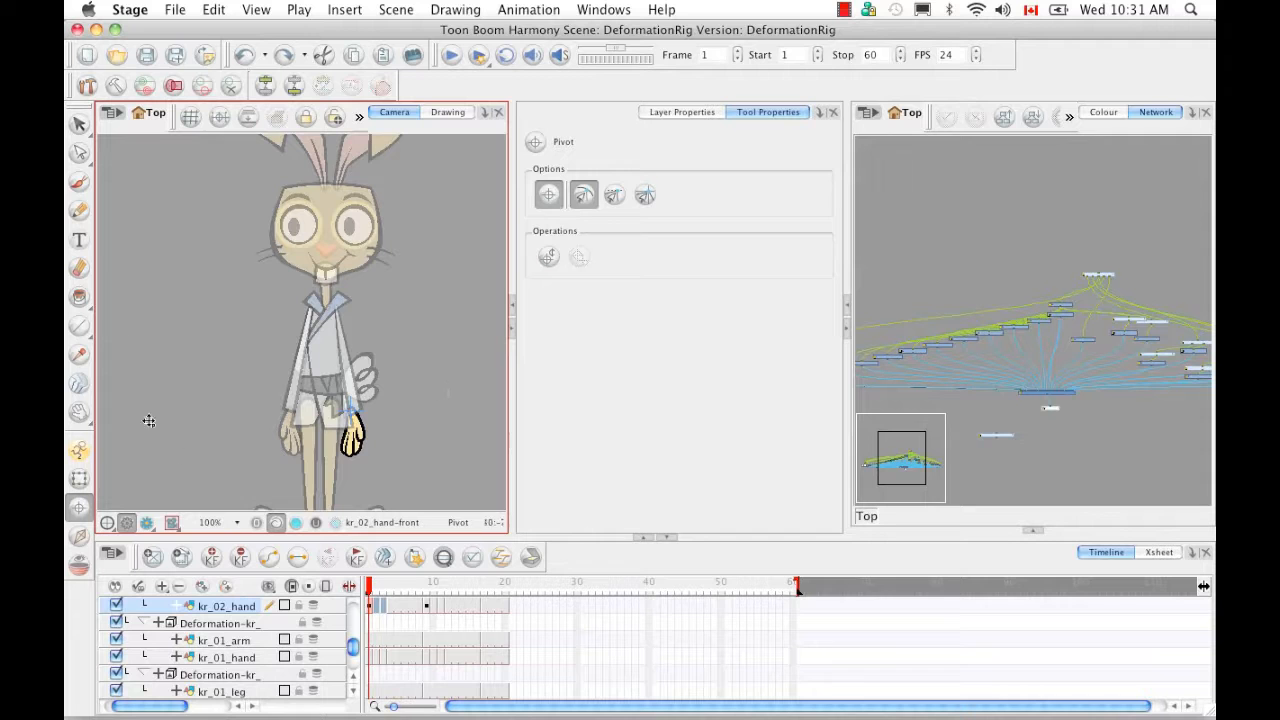
click(80, 480)
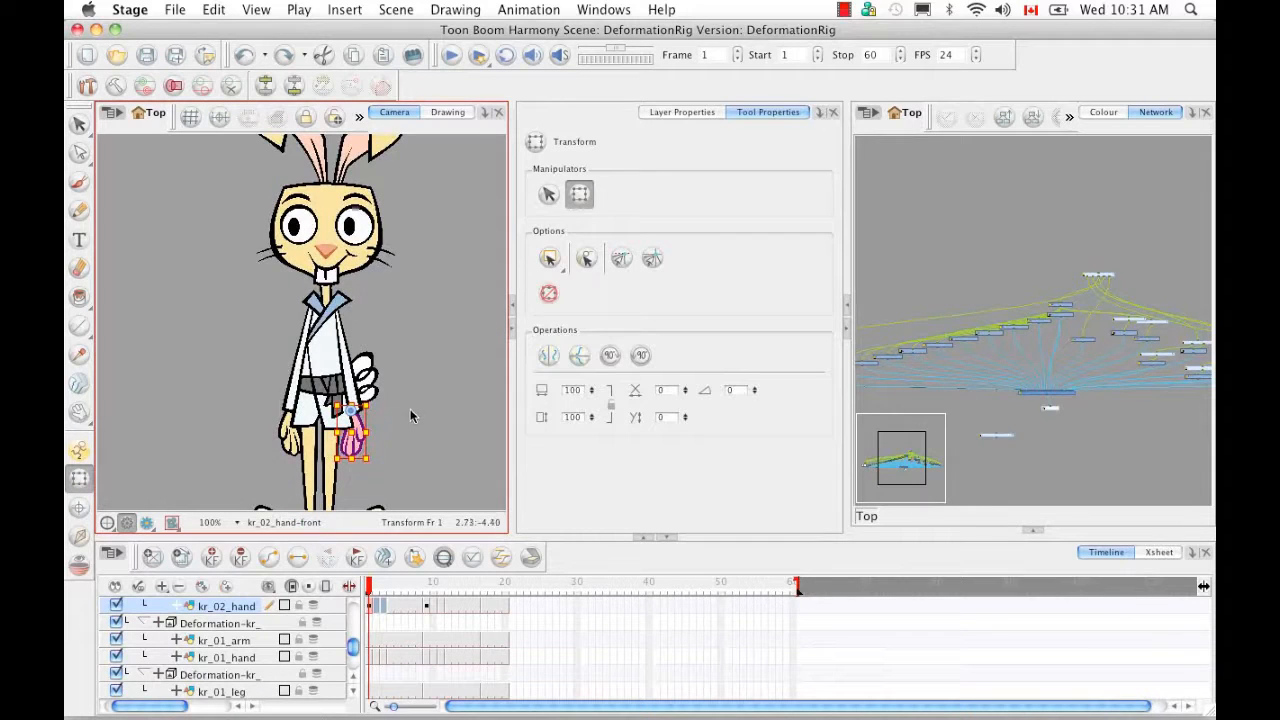
key(space)
drag(417, 374, 383, 420)
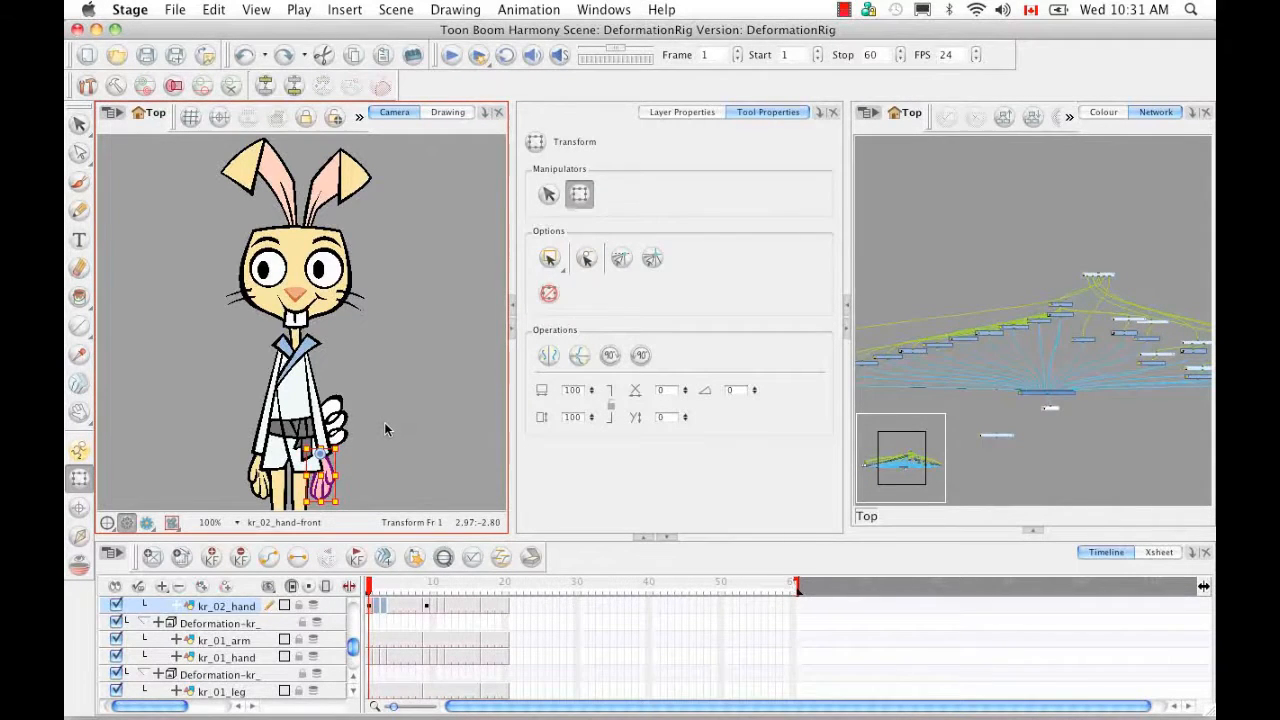
click(255, 170)
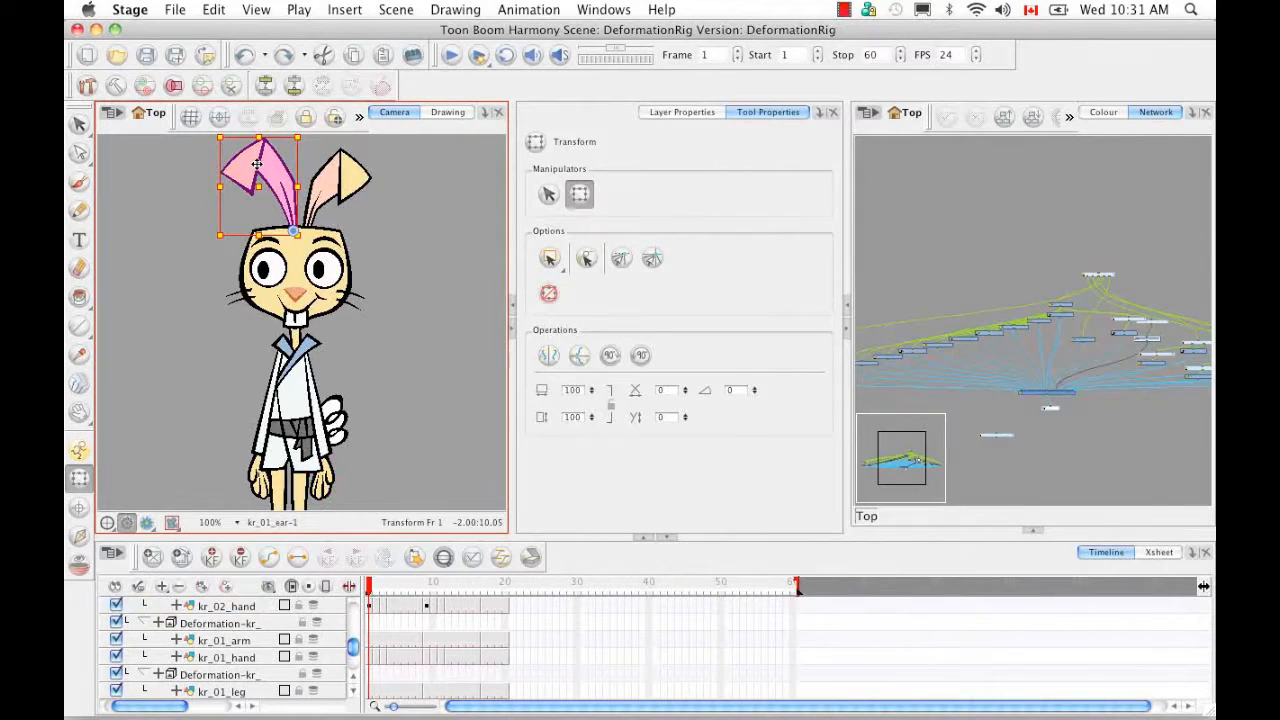
click(443, 558)
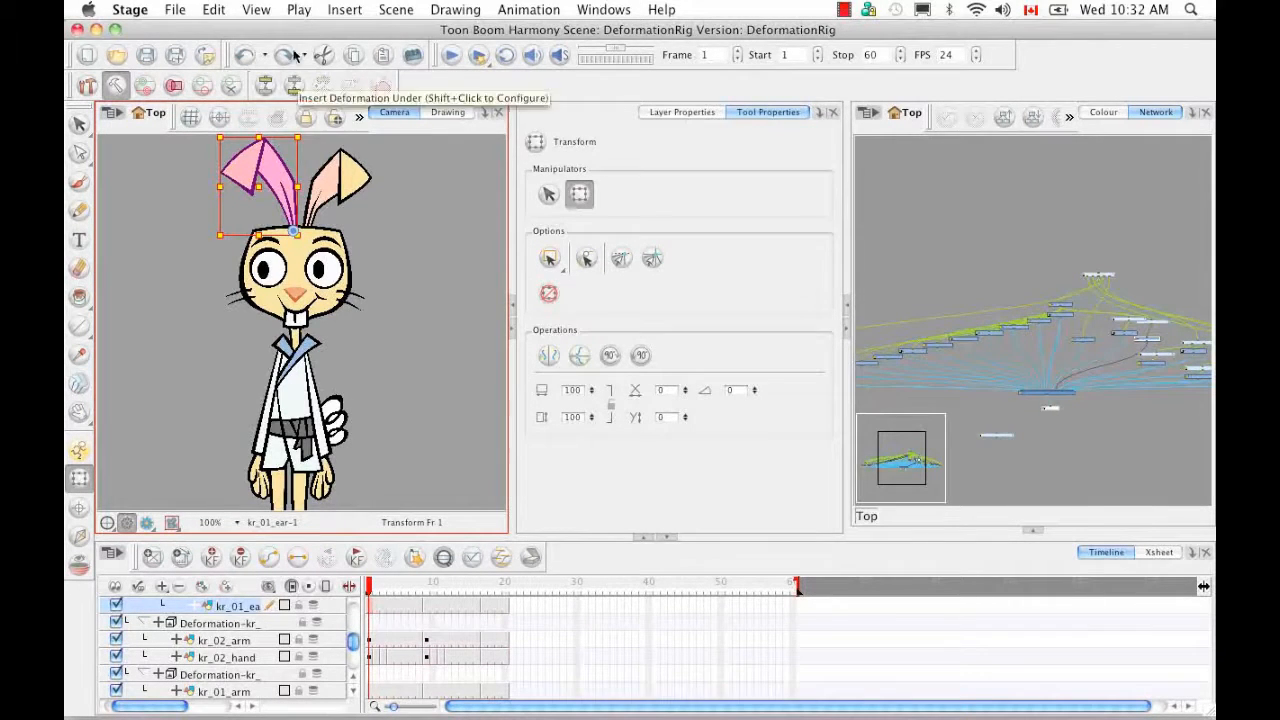
- Try to show the deformation controls with the kr_01_ear drawing layer selected
click(258, 10)
mouse_move(322, 362)
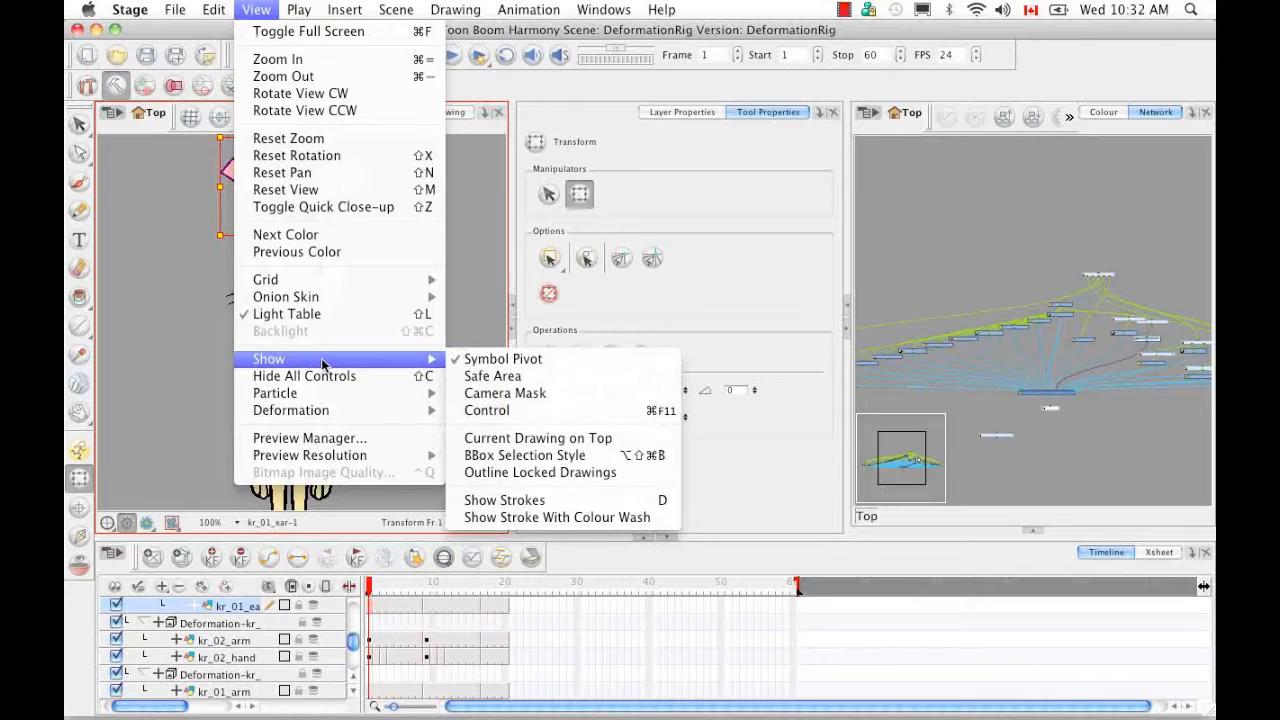
click(528, 411)
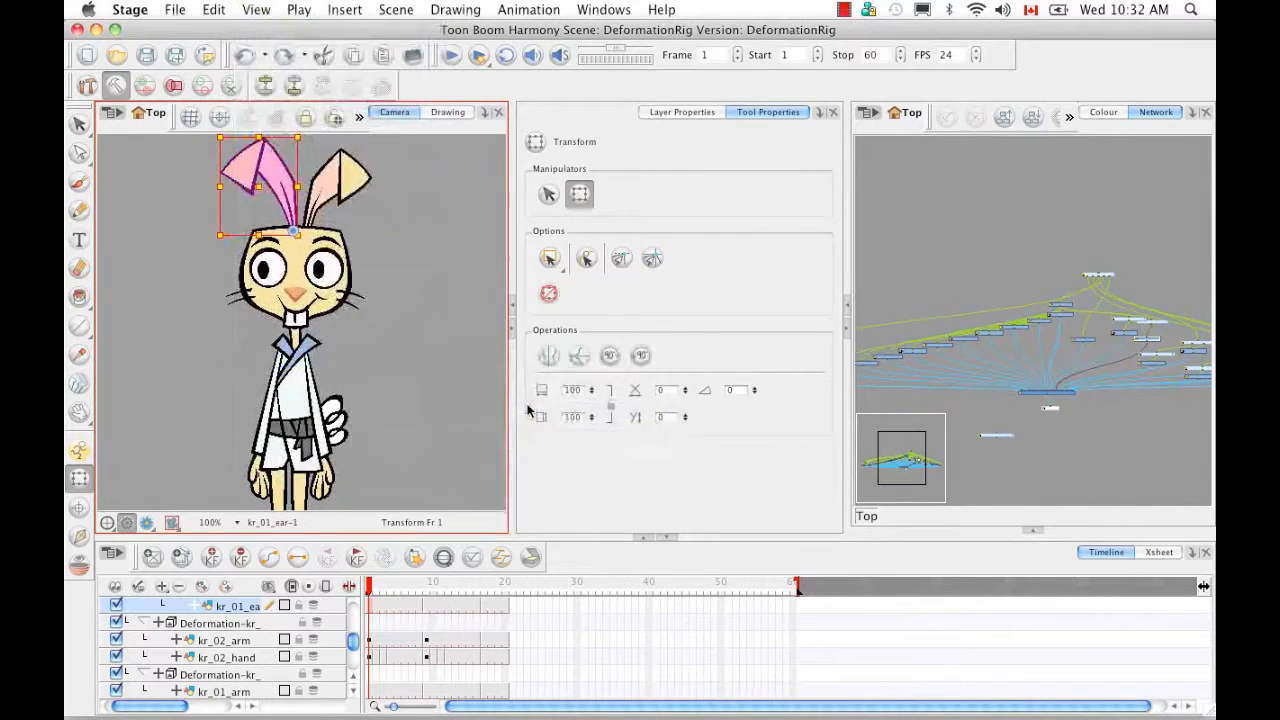
click(359, 119)
click(378, 145)
- Select the ear's parent Deformation group in the timeline and show its controls close up in the camera view
click(353, 678)
click(228, 606)
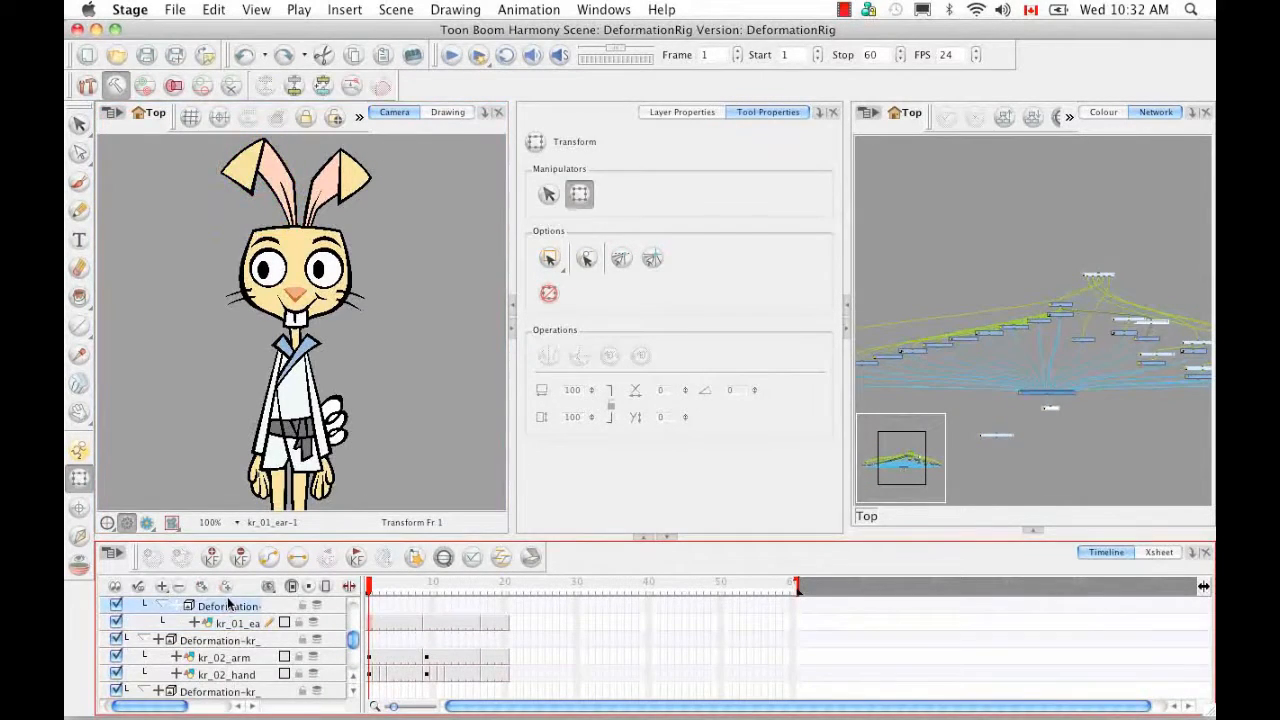
click(359, 117)
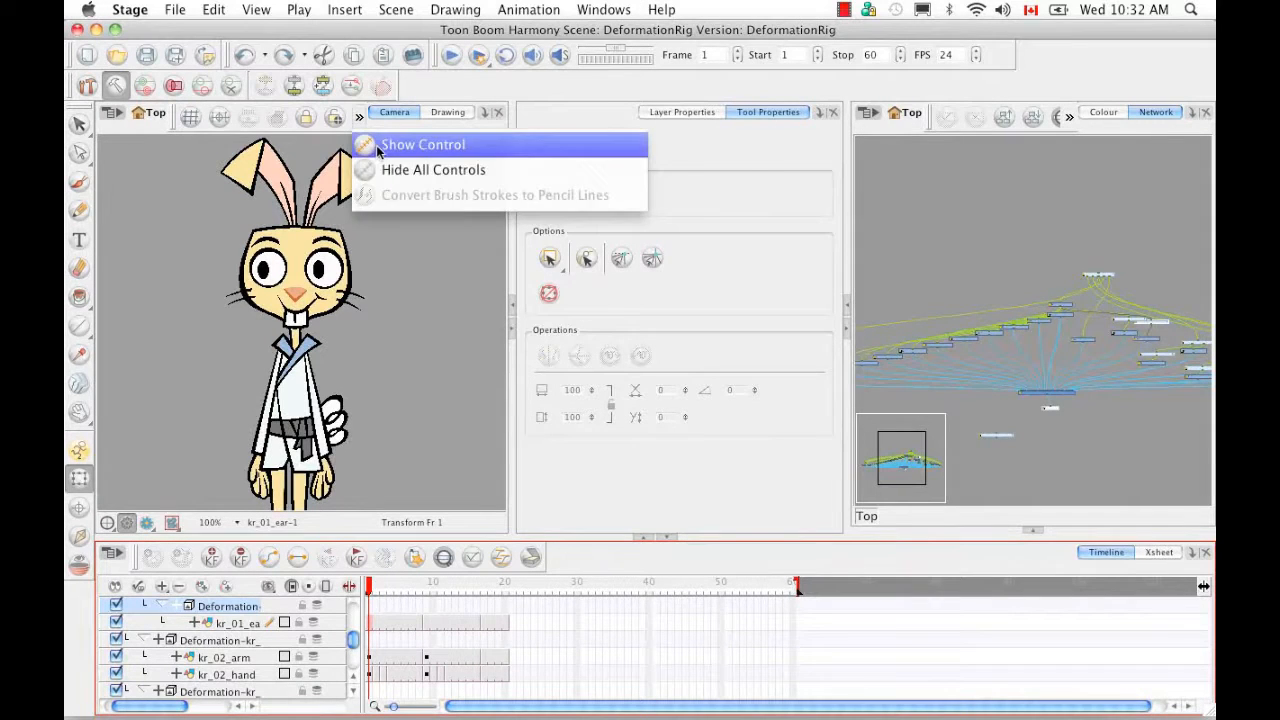
click(376, 150)
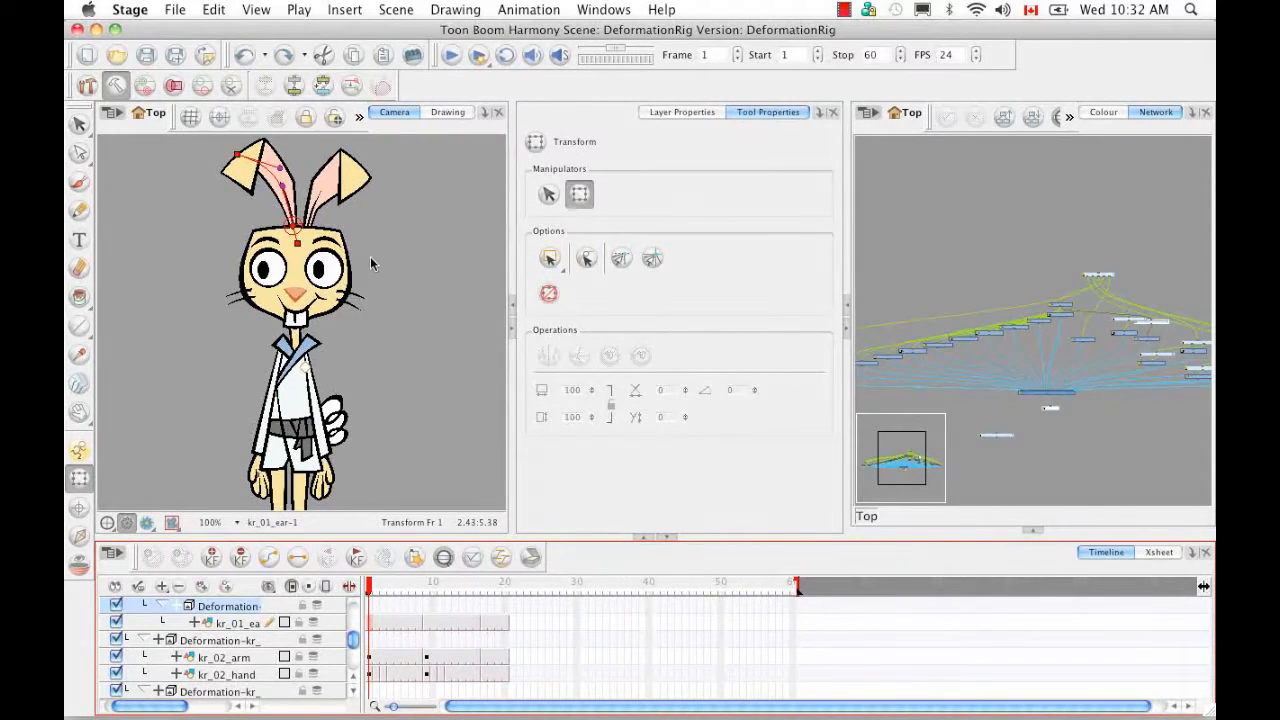
scroll(388, 262, up, 1)
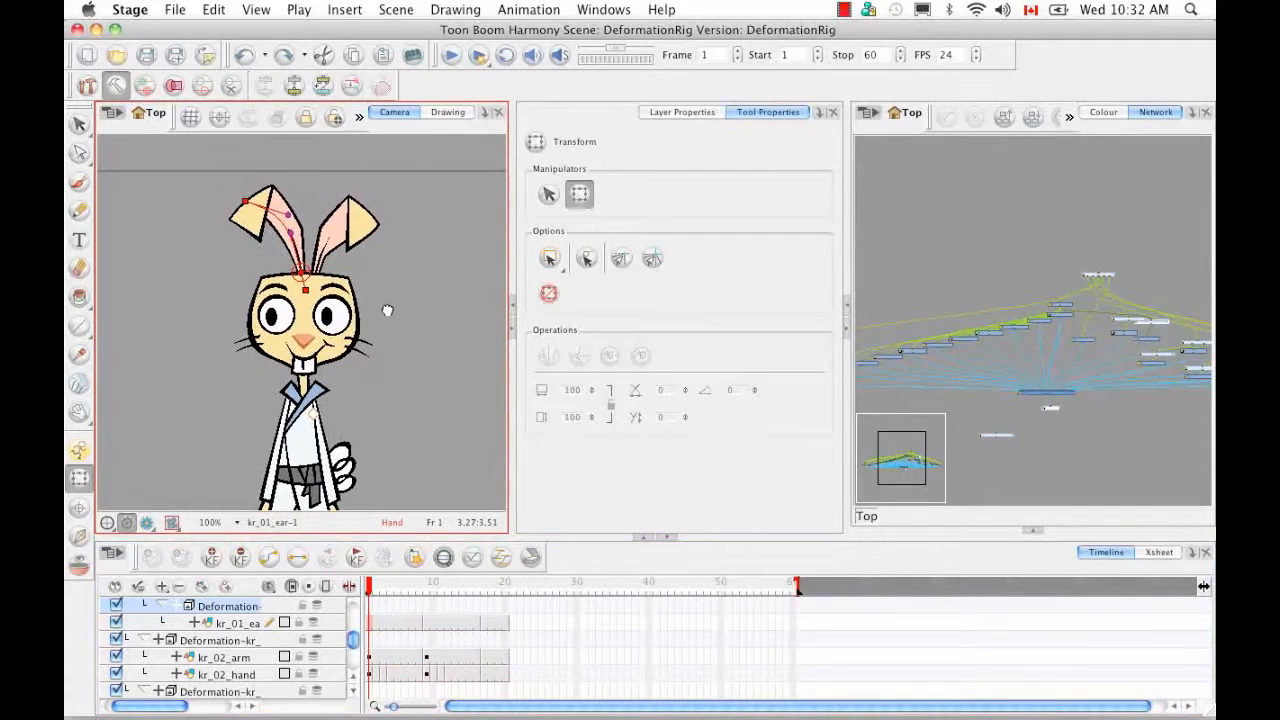
scroll(285, 260, up, 2)
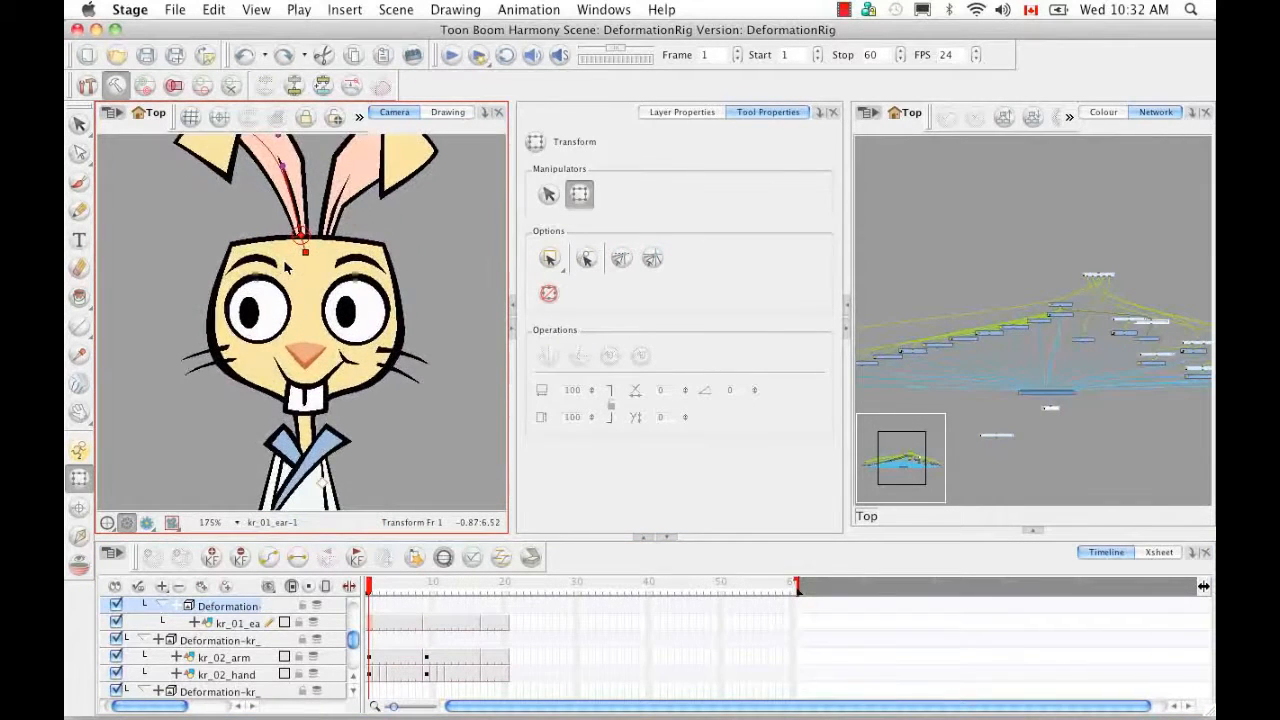
drag(322, 262, 352, 393)
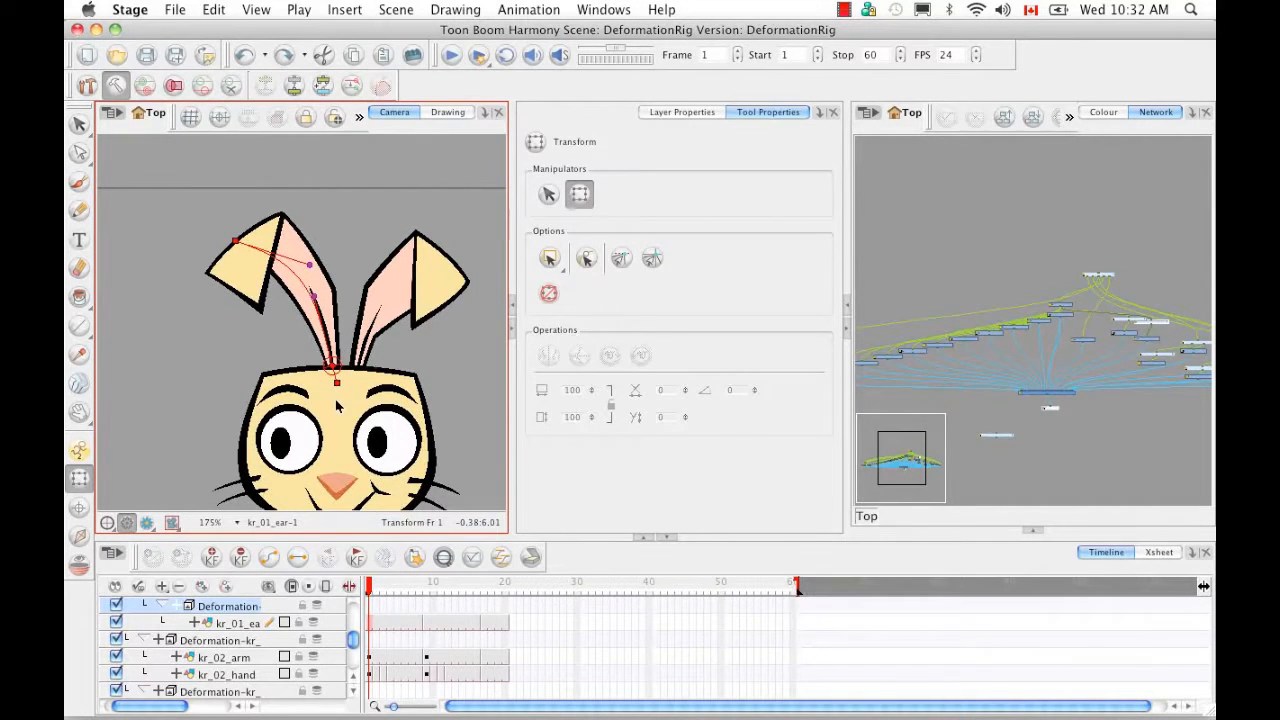
drag(383, 368, 346, 342)
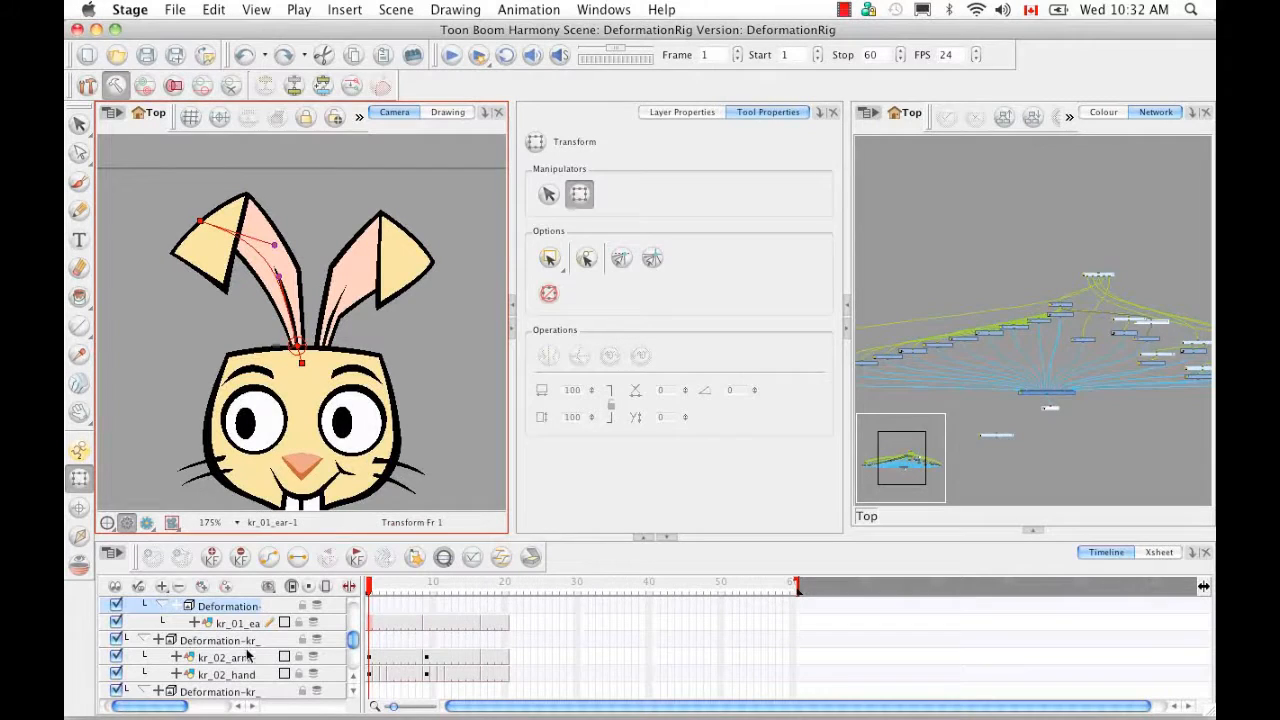
- Select the parent Deformation group of the kr_02_ear layer in the timeline and show its controls in the camera view
click(354, 676)
click(354, 676)
click(355, 678)
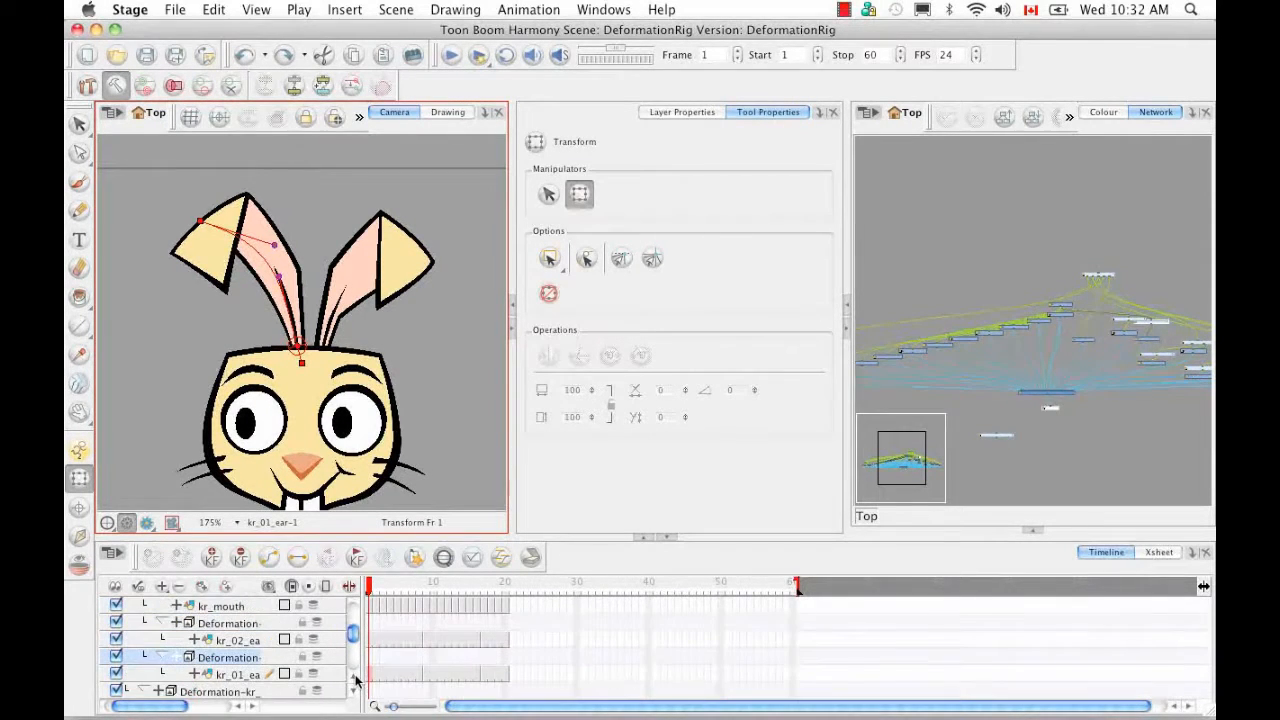
click(232, 624)
click(359, 117)
click(371, 146)
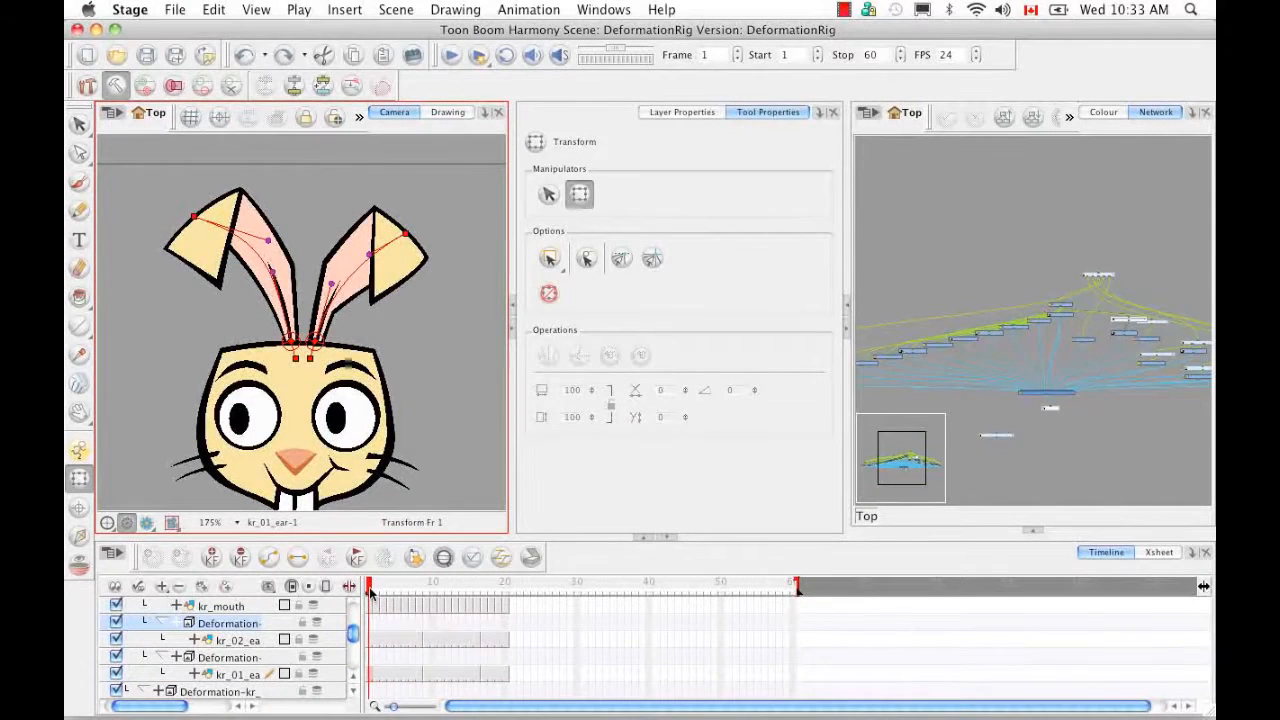
- Go to frame 9 and show only the selected kr_02_ear deformers, hiding all others
click(370, 592)
drag(370, 592, 432, 597)
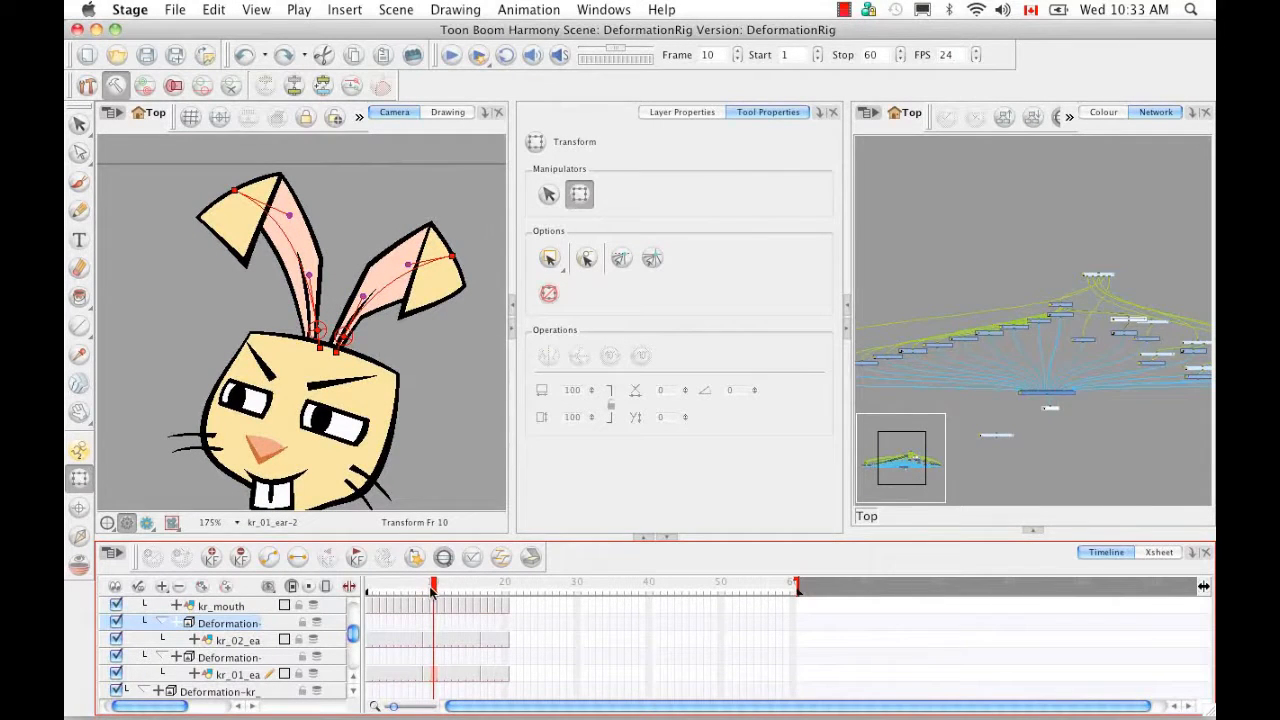
click(426, 592)
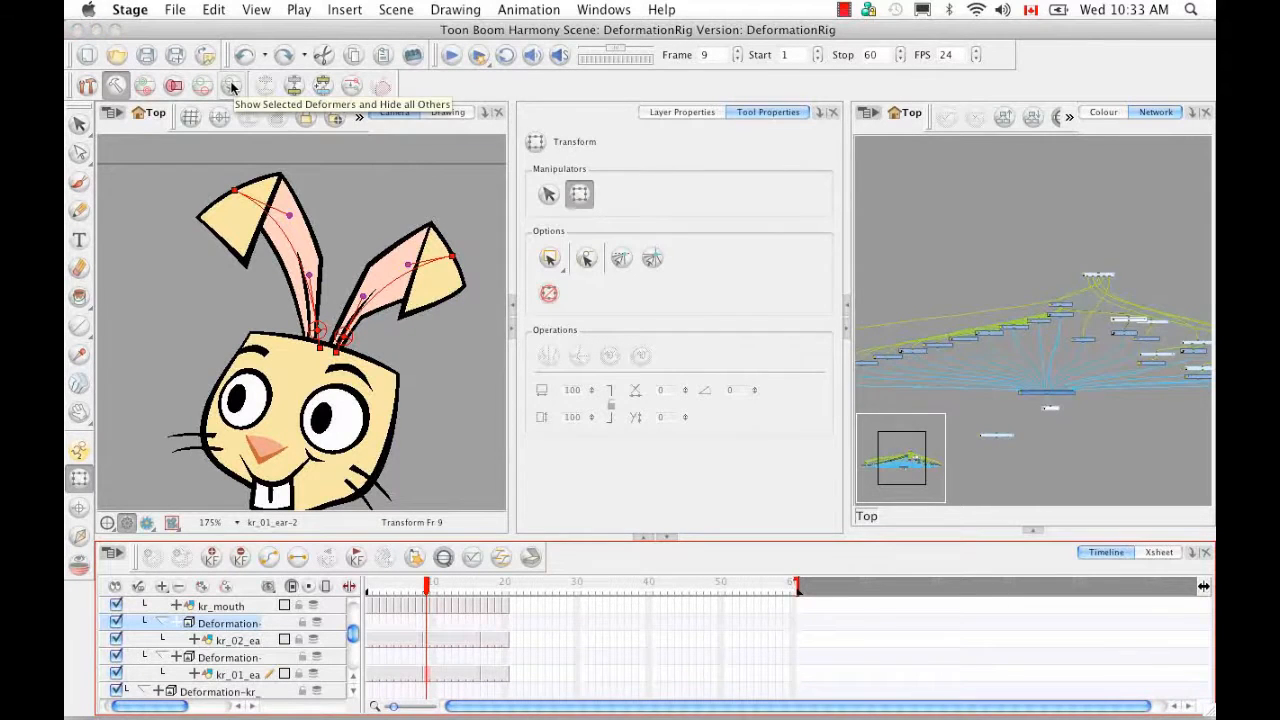
click(231, 88)
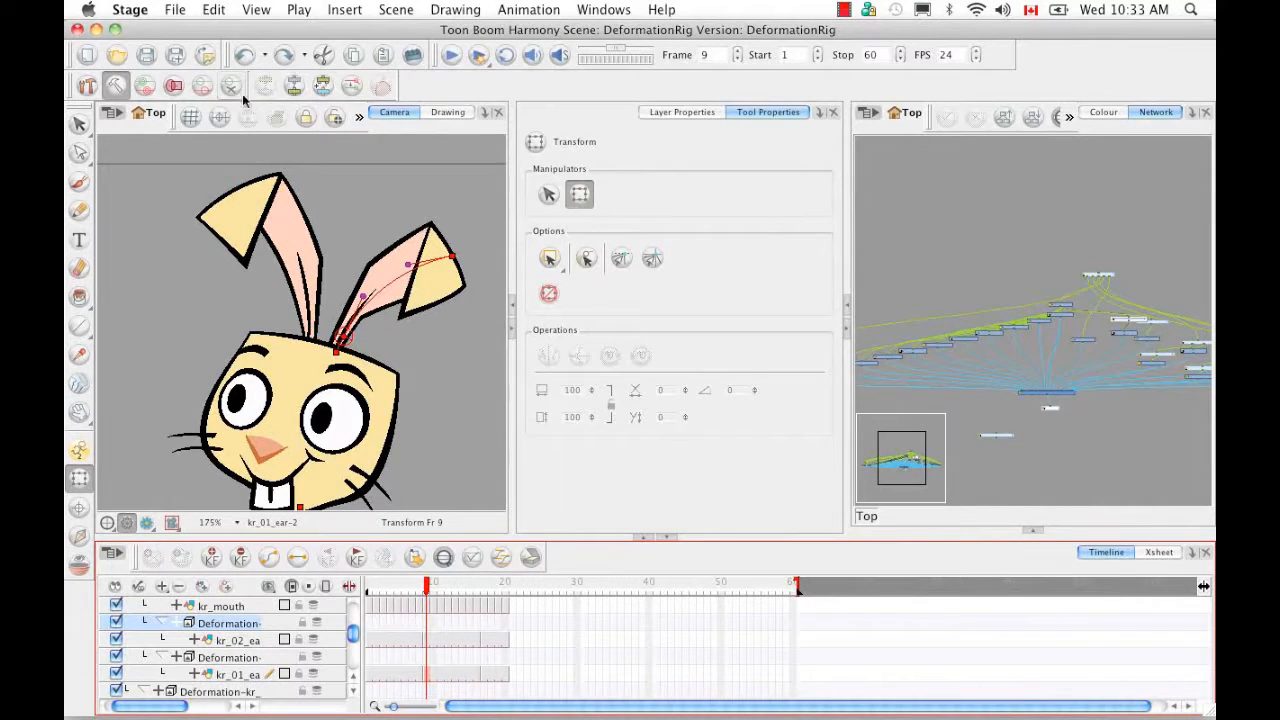
- Reposition the root, tip and curve handles of kr_02_ear's resting deformation chain to fit the frame 9 drawing
click(341, 341)
drag(341, 341, 335, 349)
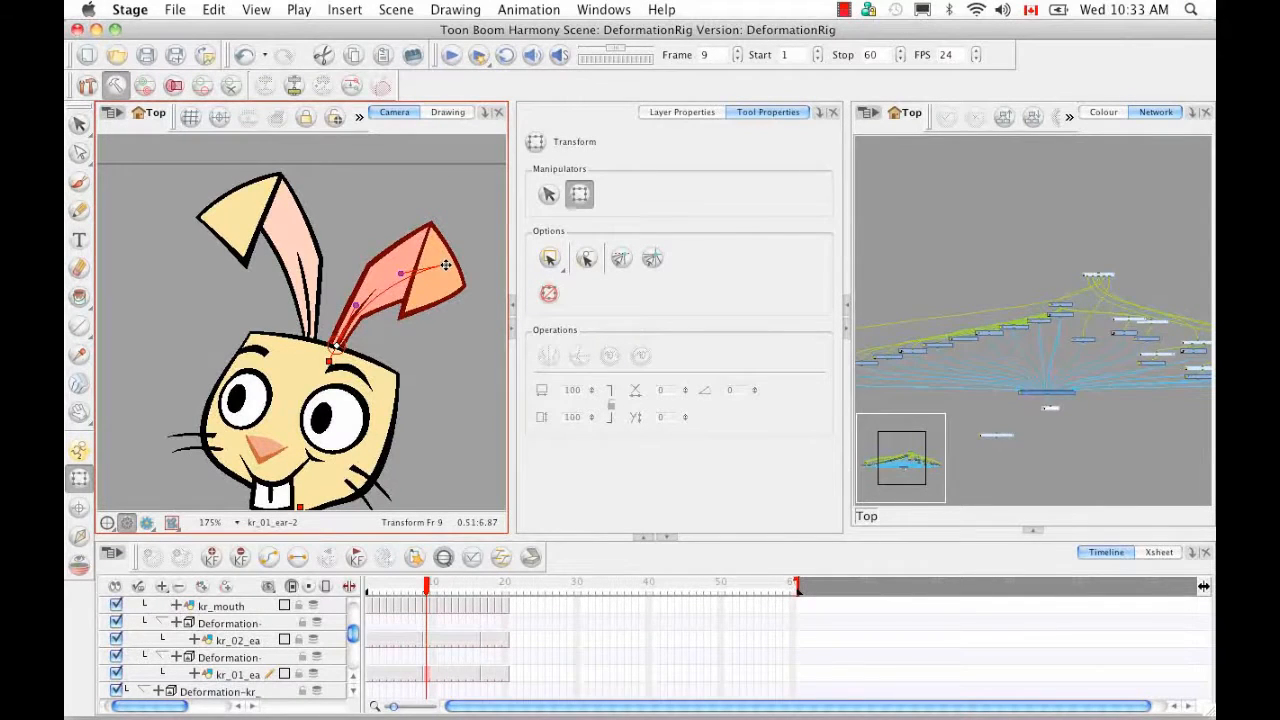
drag(447, 264, 453, 266)
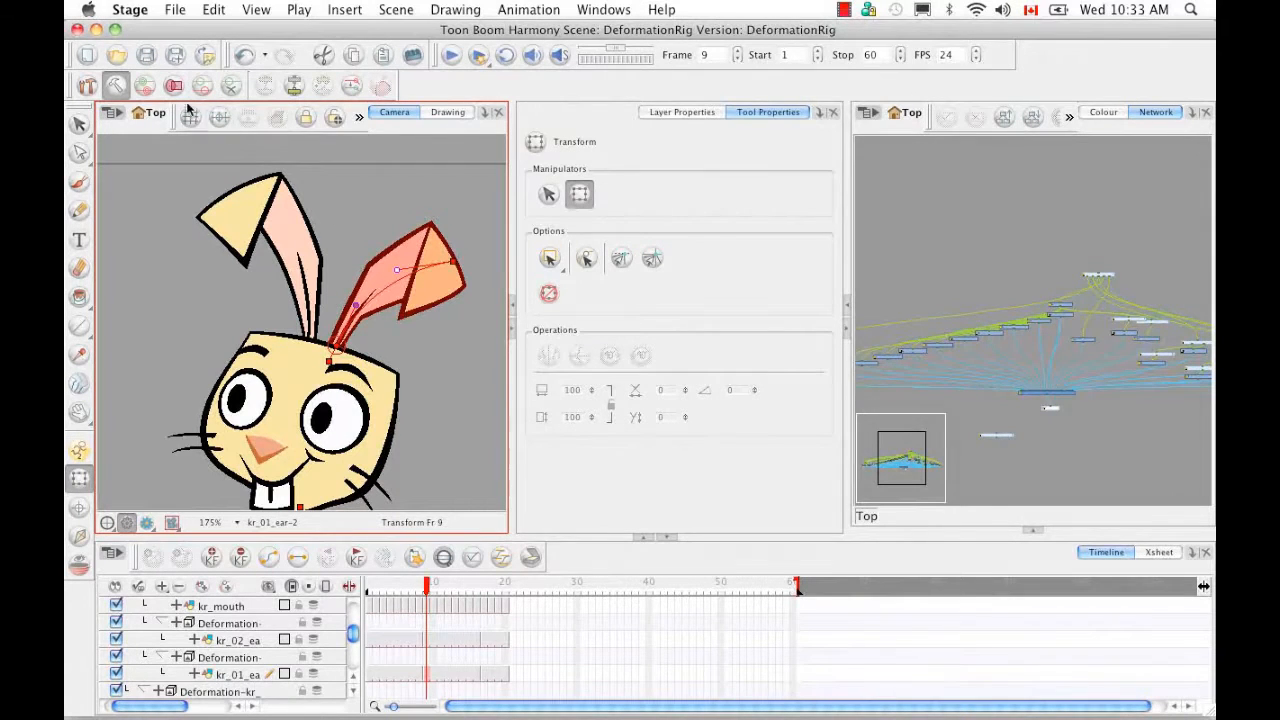
- Show kr_02_ear's animated deformation controls alongside the resting ones for comparison, and hide them again
click(145, 85)
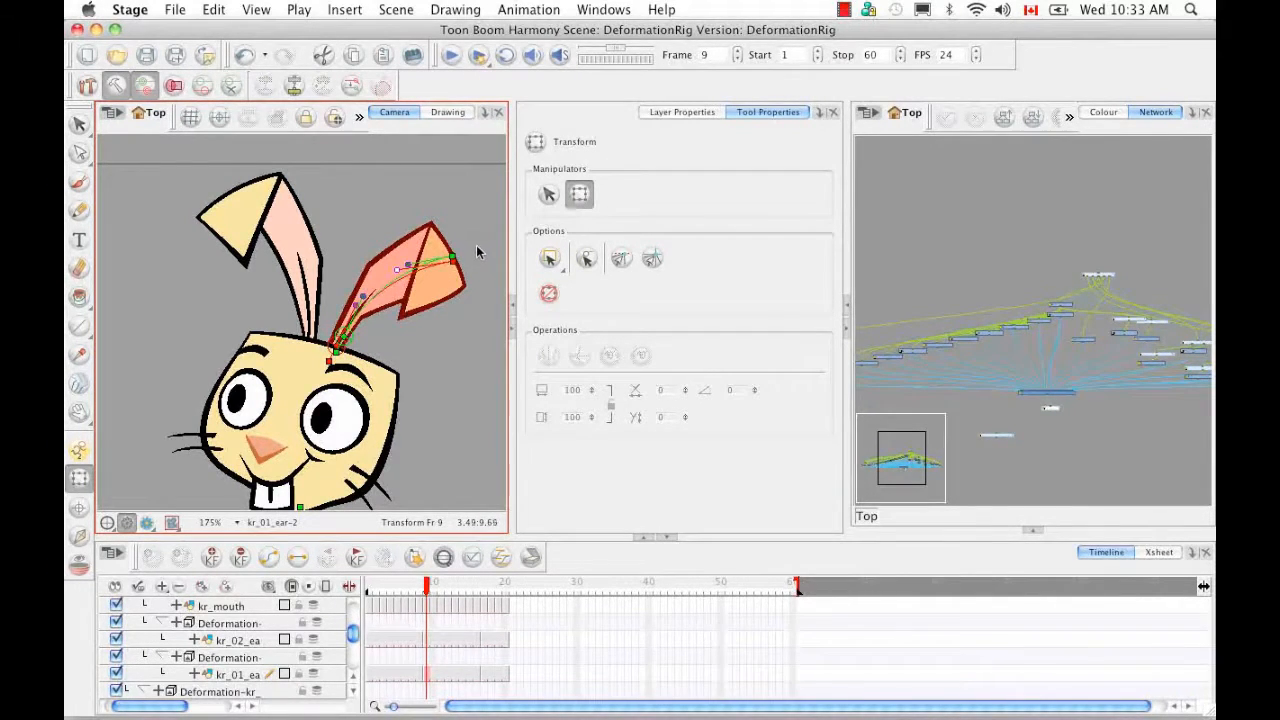
key(super+z)
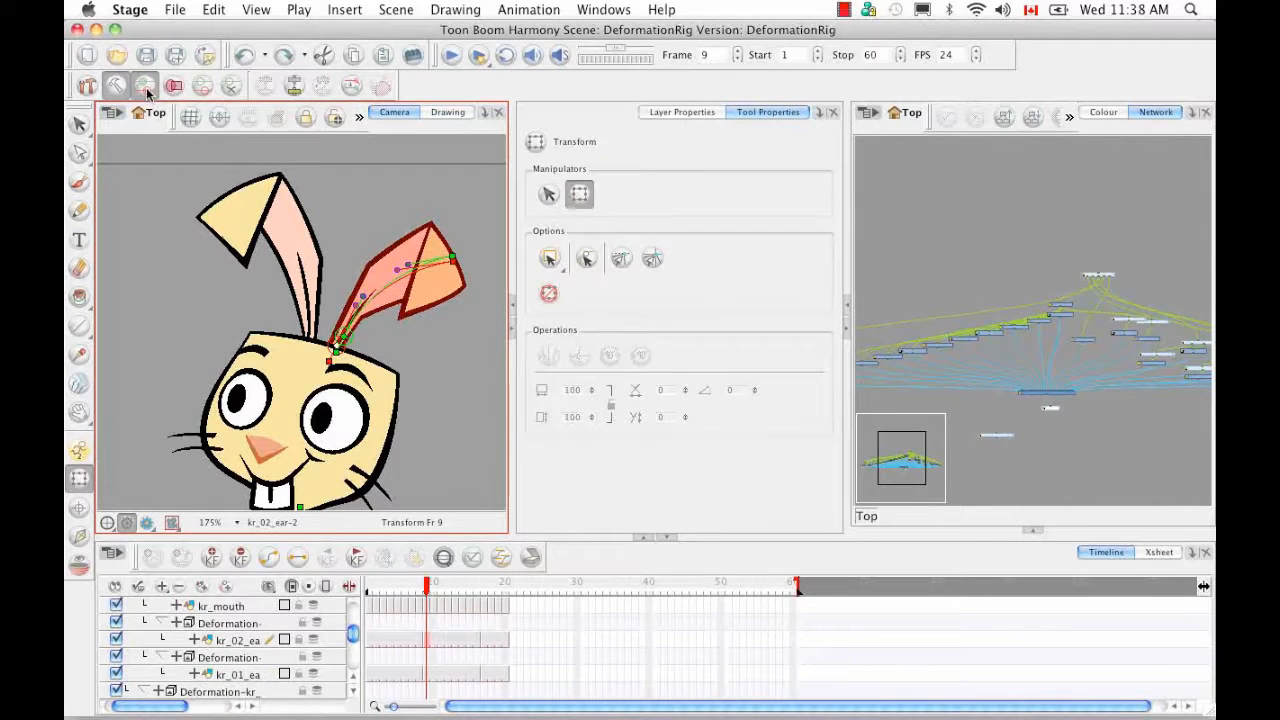
click(145, 88)
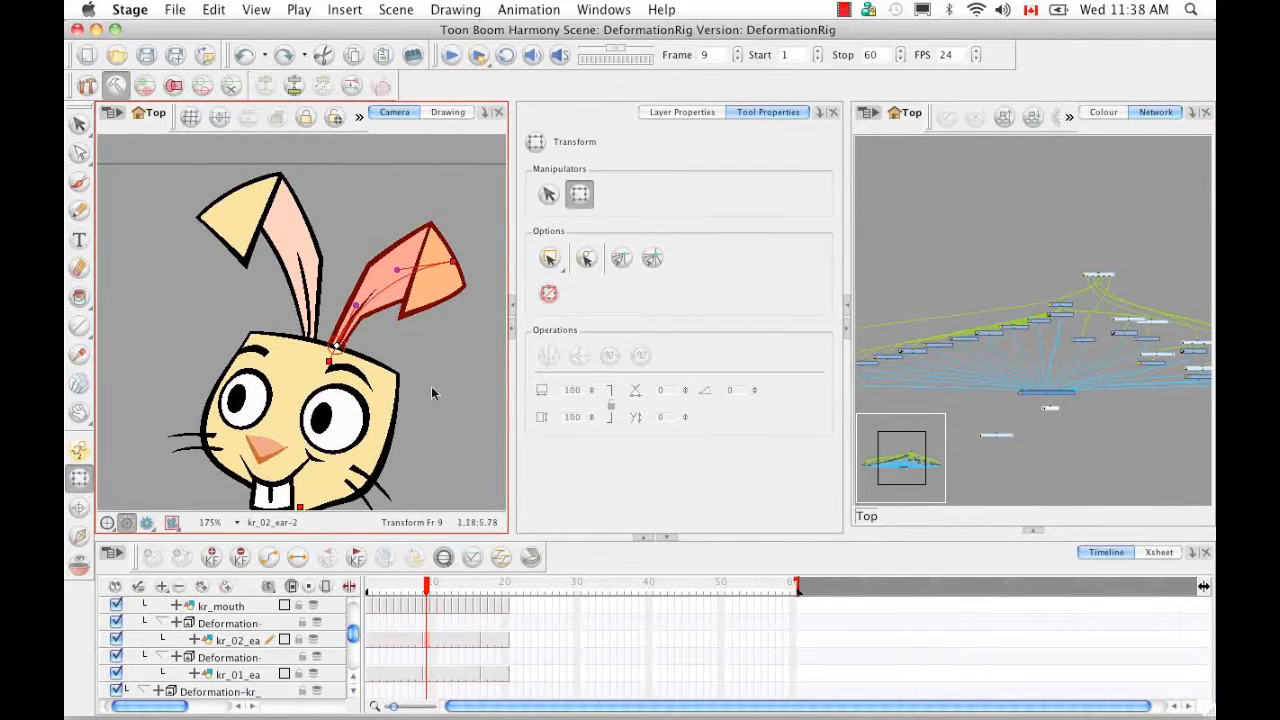
- Select kr_02_ear's parent Deformation group in the timeline and locate the Deformation-kr_02_ear module in the network
click(249, 624)
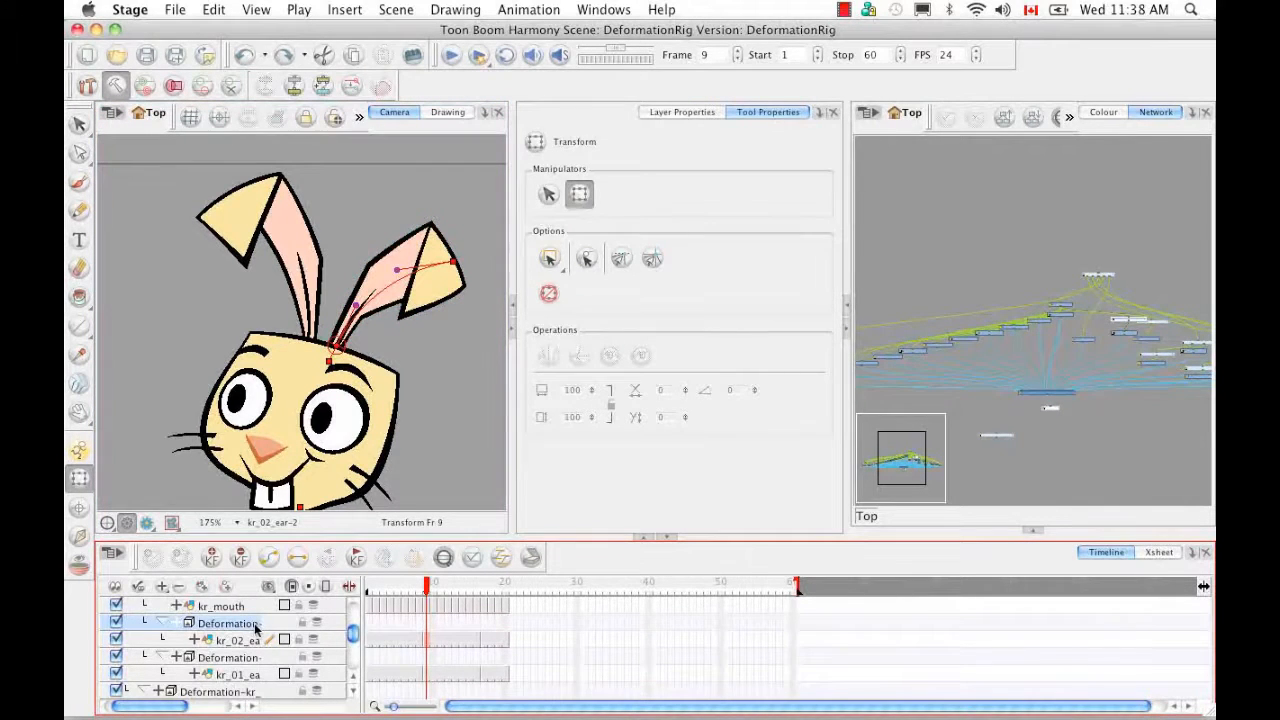
click(1117, 133)
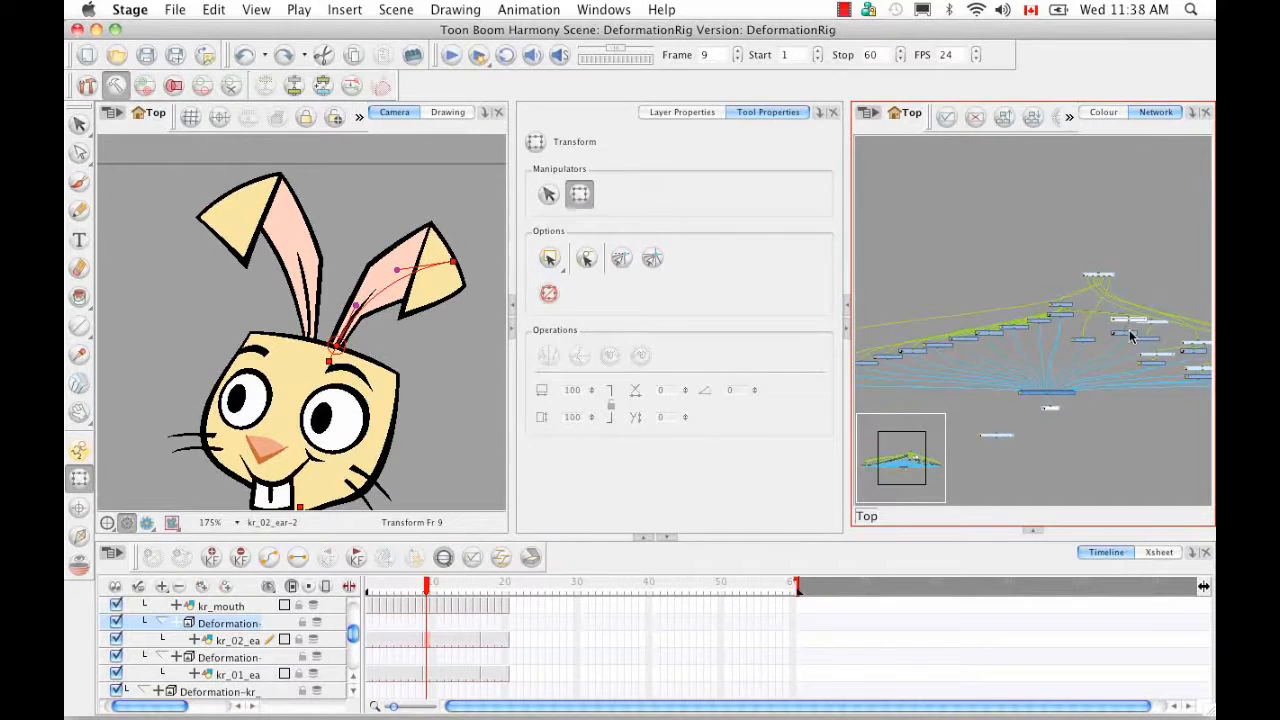
drag(1124, 421, 1080, 424)
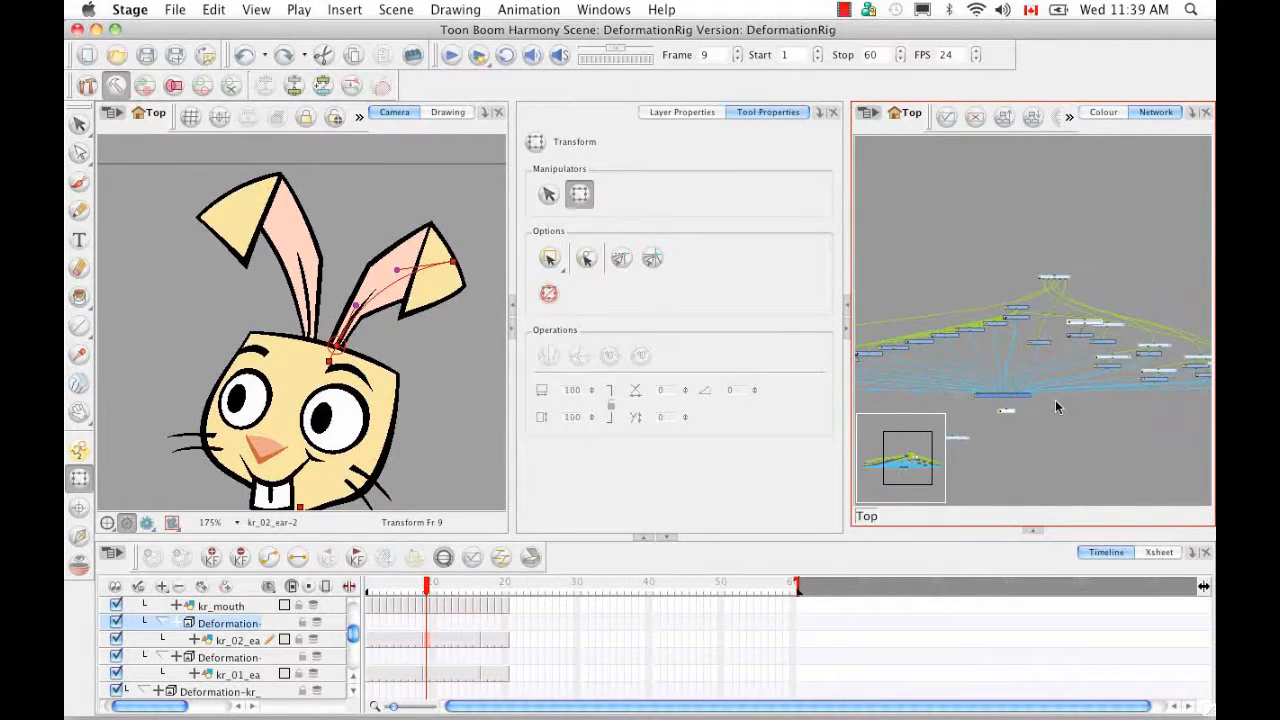
scroll(1055, 399, up, 5)
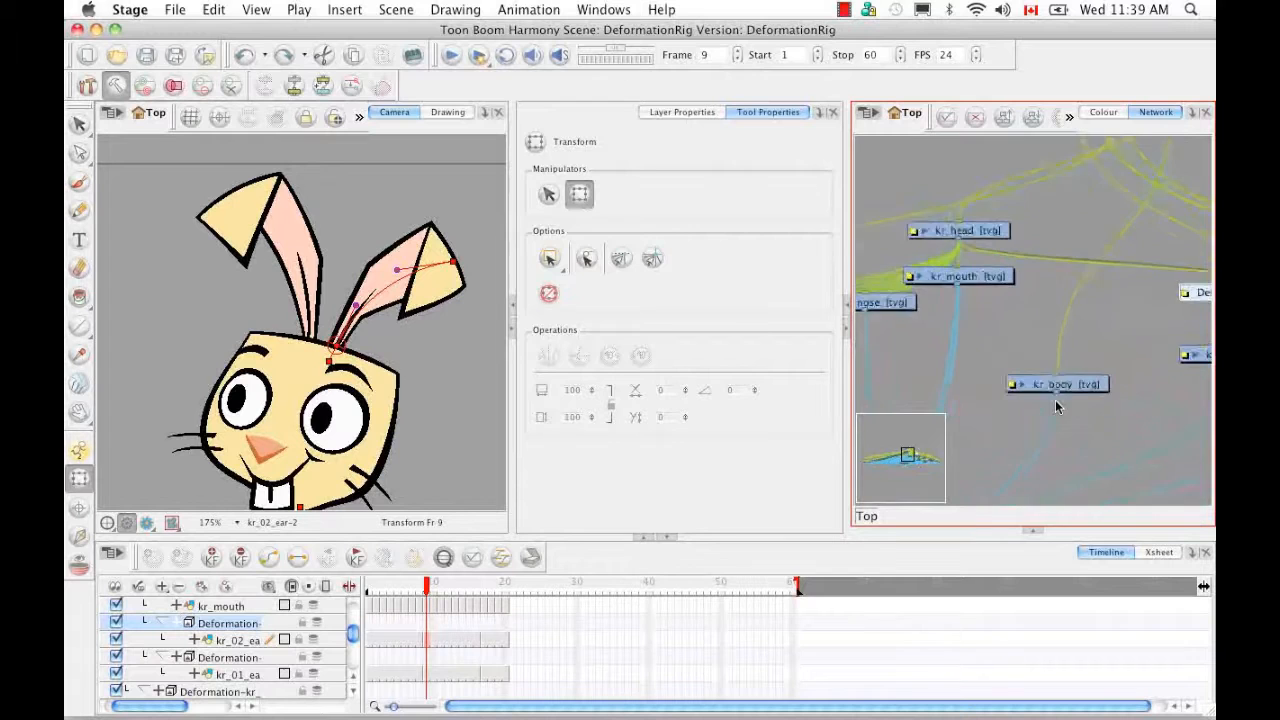
key(2)
drag(1192, 304, 963, 308)
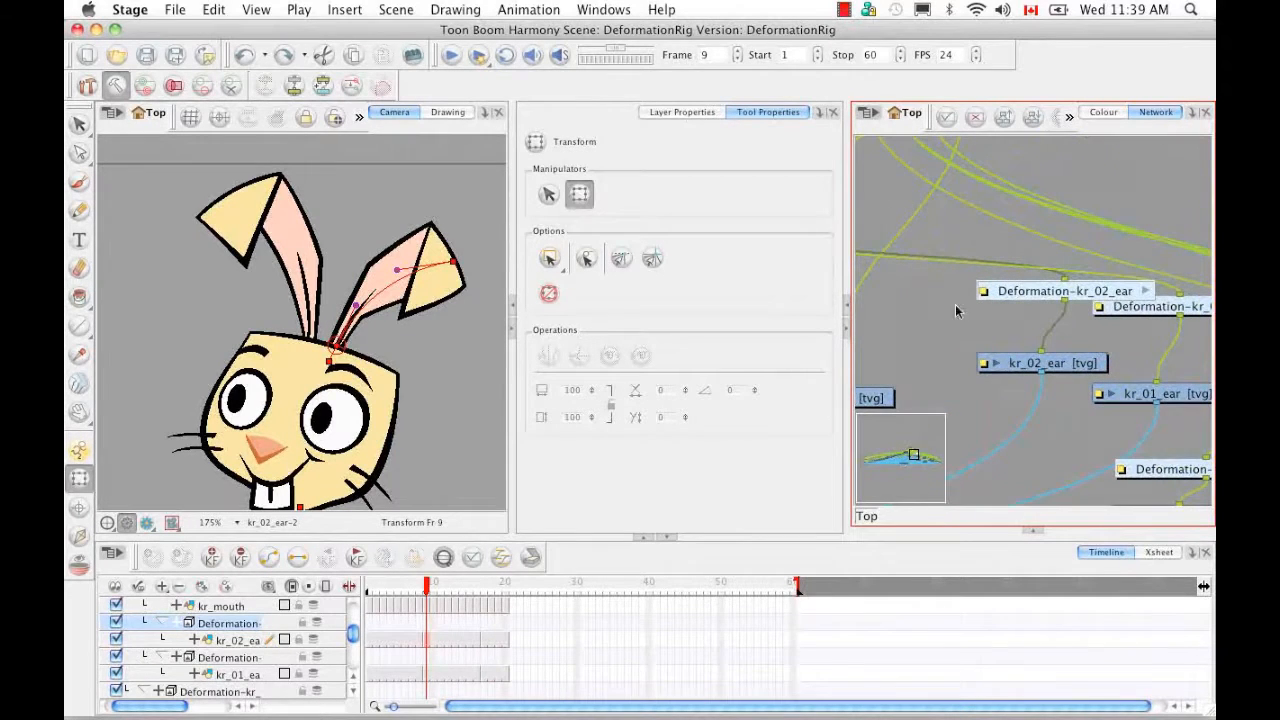
drag(1112, 293, 1112, 291)
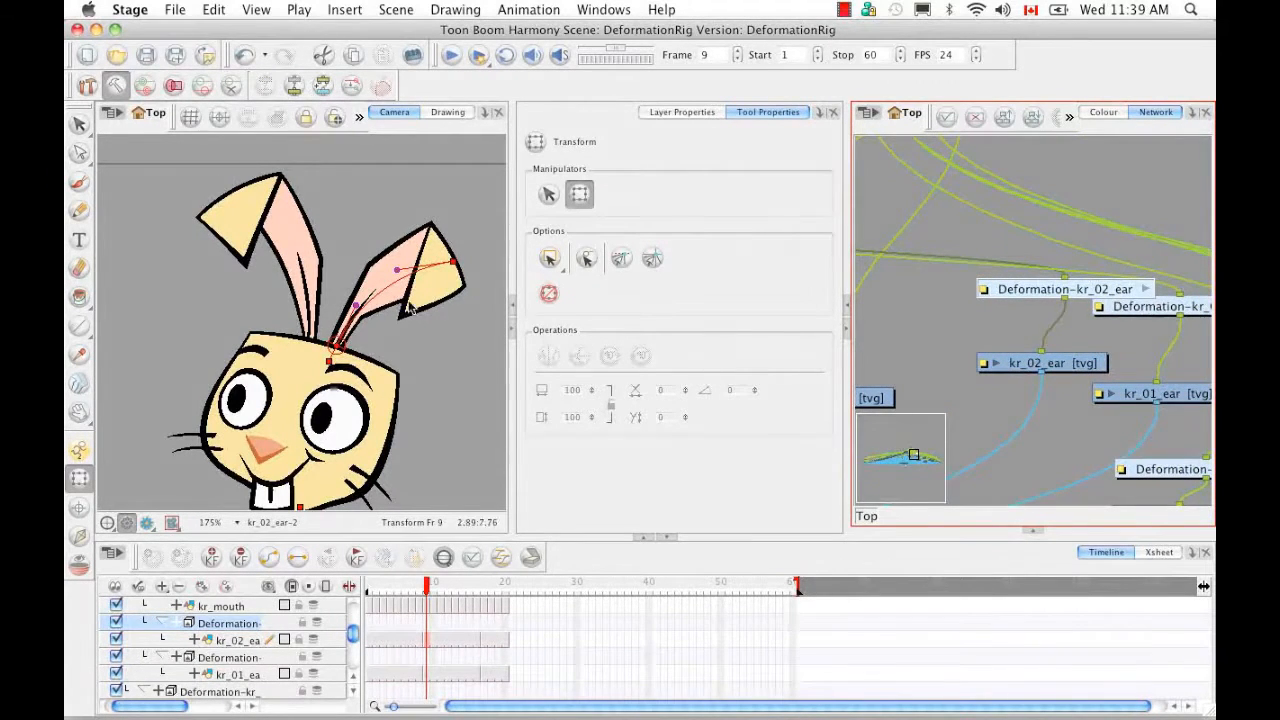
- Copy kr_02_ear's resting position to the current position on frame 9, check the animated controls and return to the resting controls
click(350, 88)
click(145, 90)
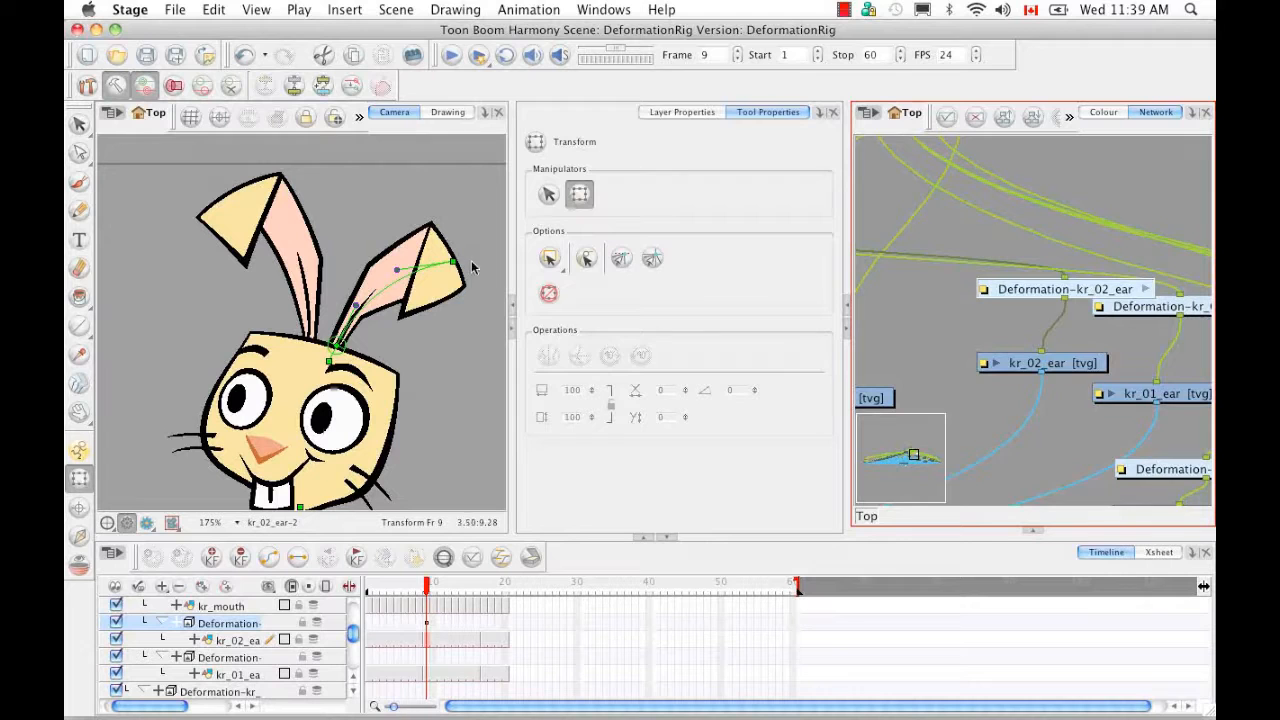
click(116, 88)
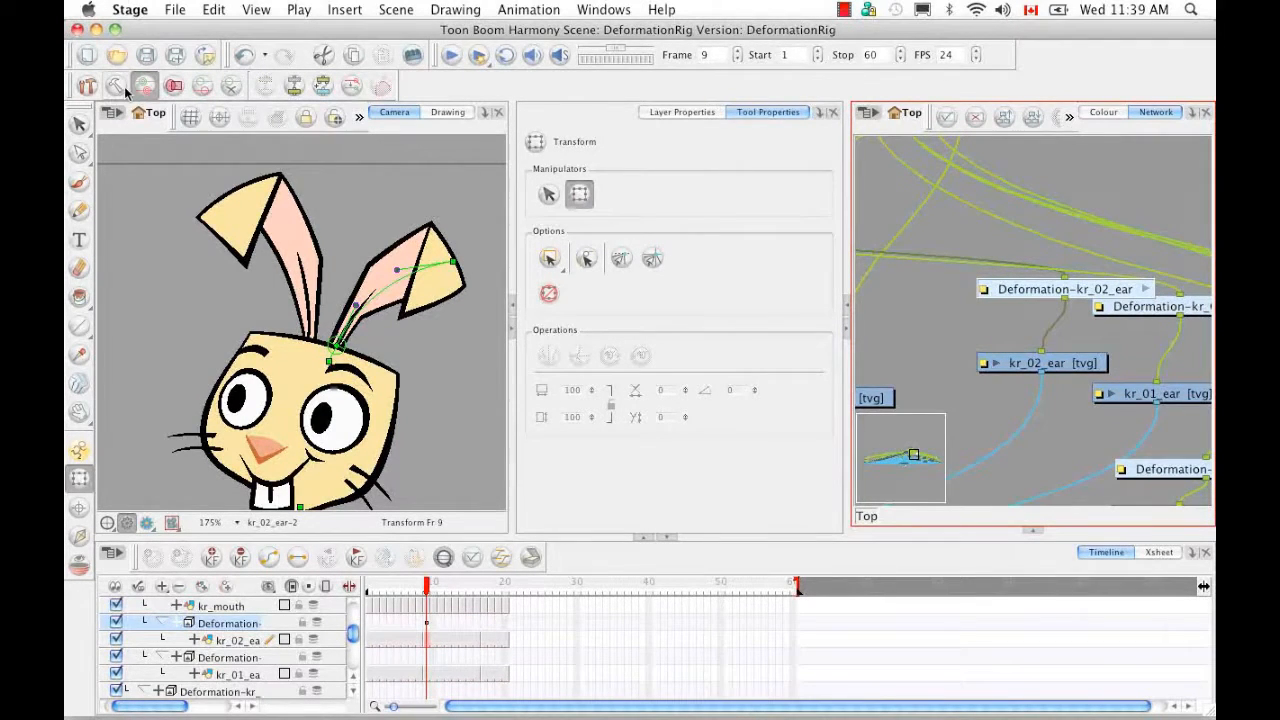
click(117, 88)
click(117, 88)
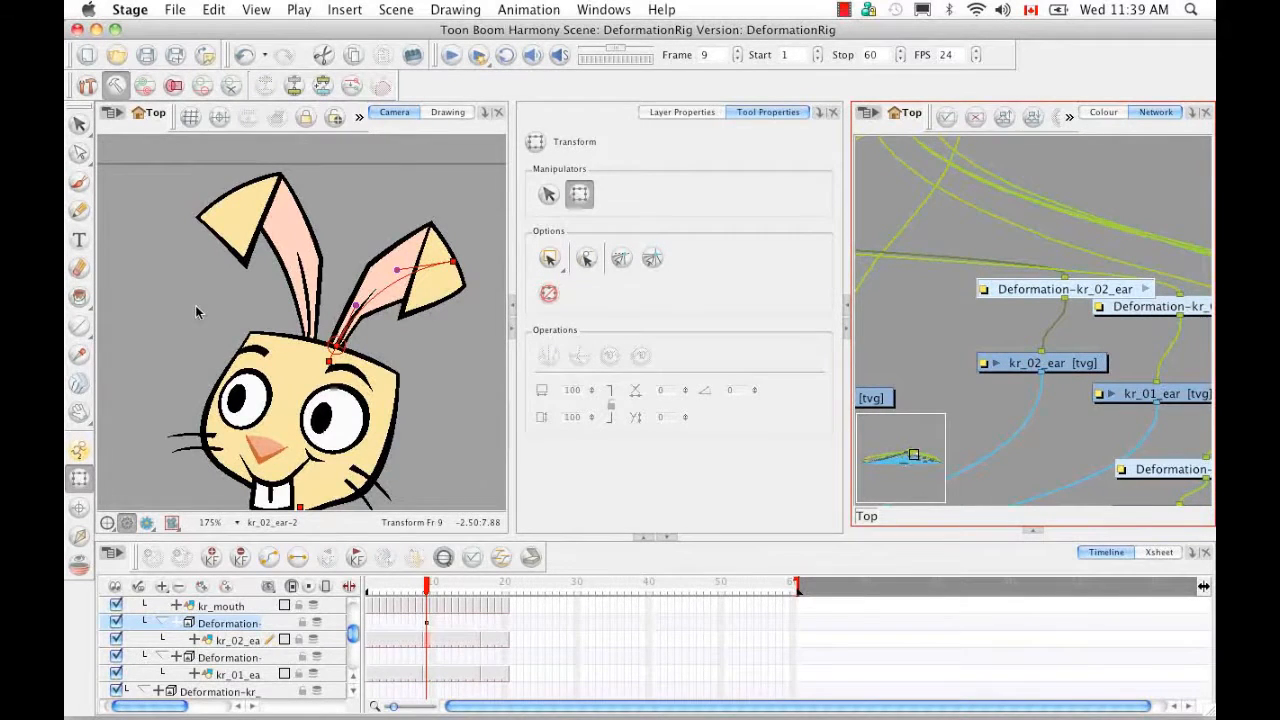
- On frame 17, fit kr_02_ear's resting deformation controls to its drawing and copy the Deformation-kr_02_ear group's resting position to the current frame
drag(428, 586, 483, 588)
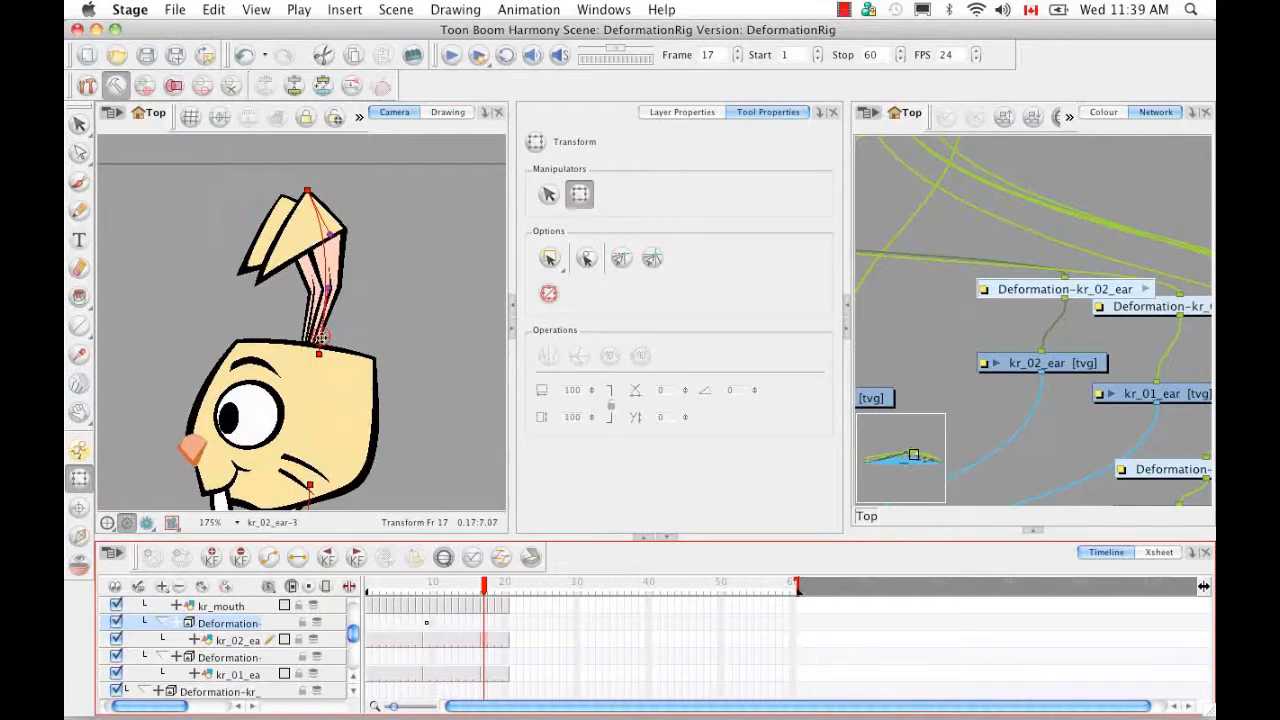
click(311, 346)
drag(321, 241, 349, 268)
drag(297, 198, 303, 203)
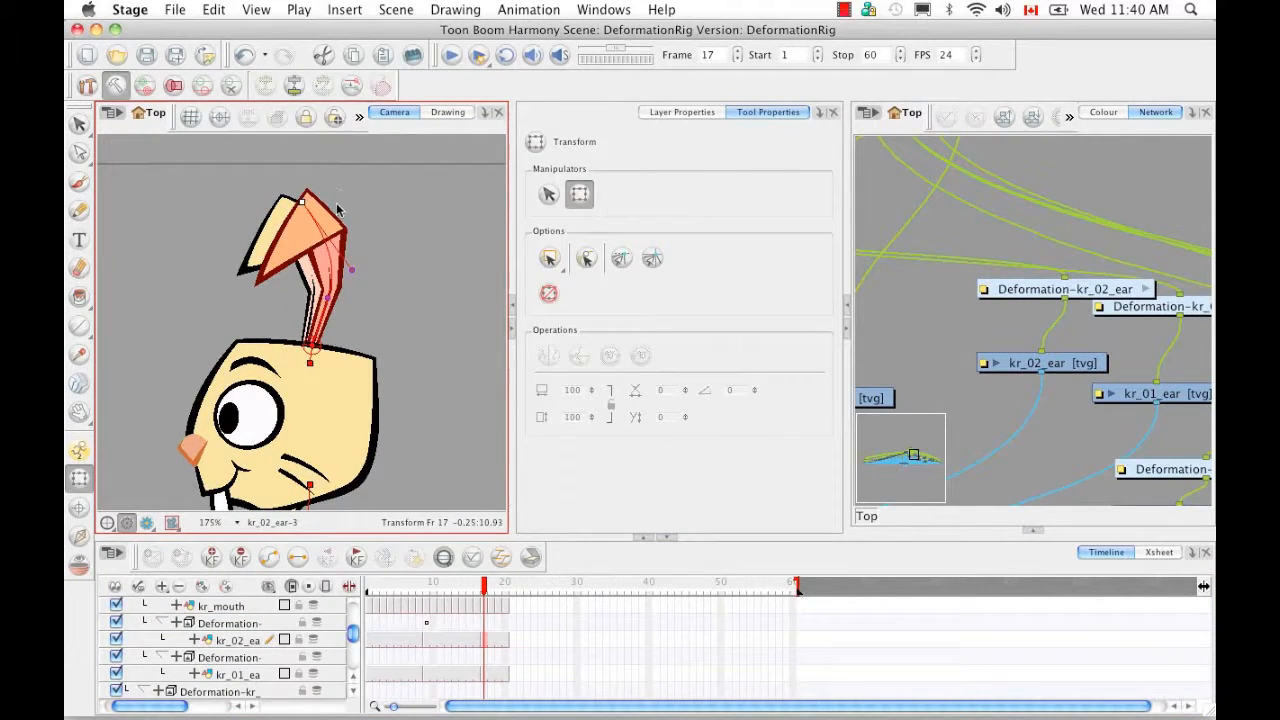
click(1040, 290)
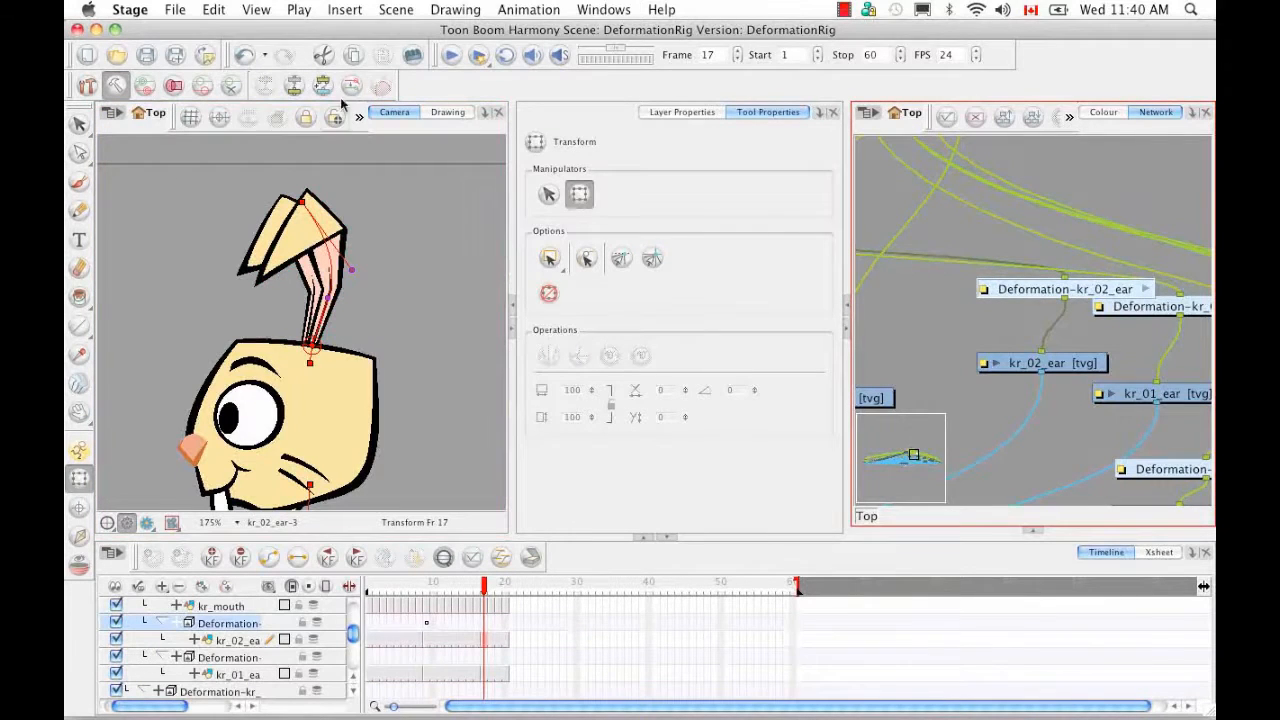
- Return to frame 9, select the kr_01_ear layer and show only its deformation controls
click(228, 657)
click(428, 590)
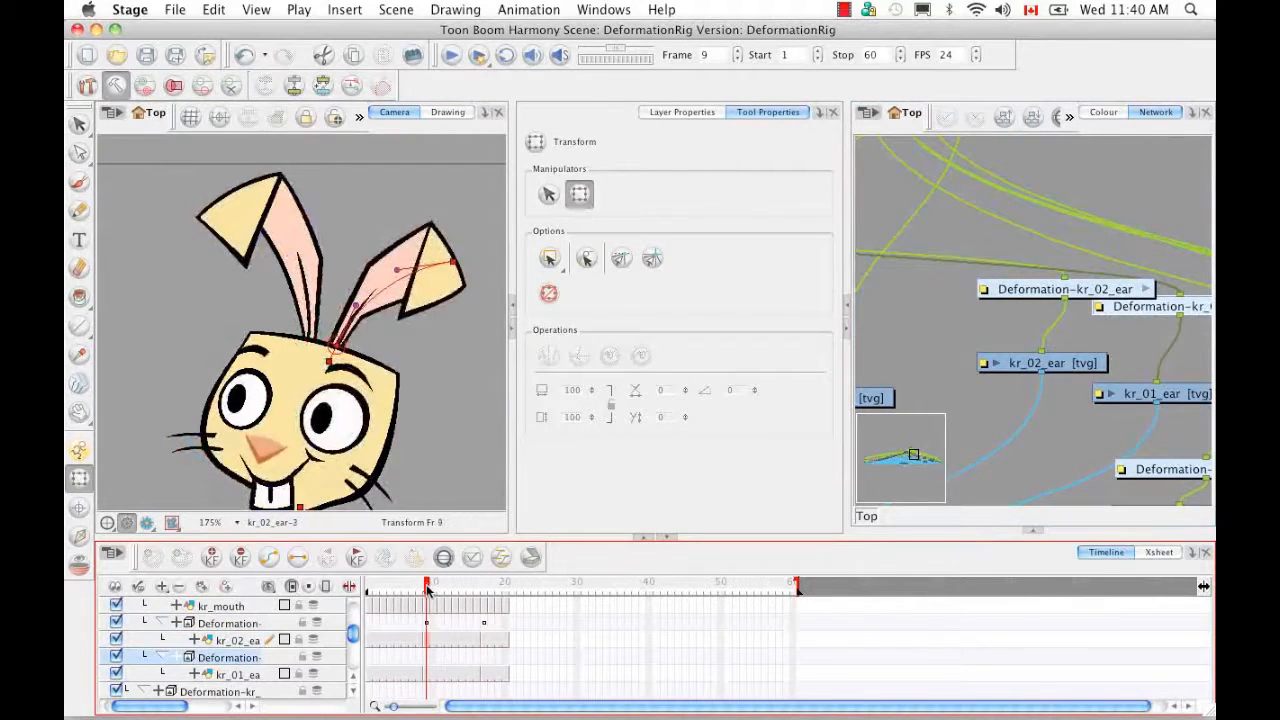
click(420, 675)
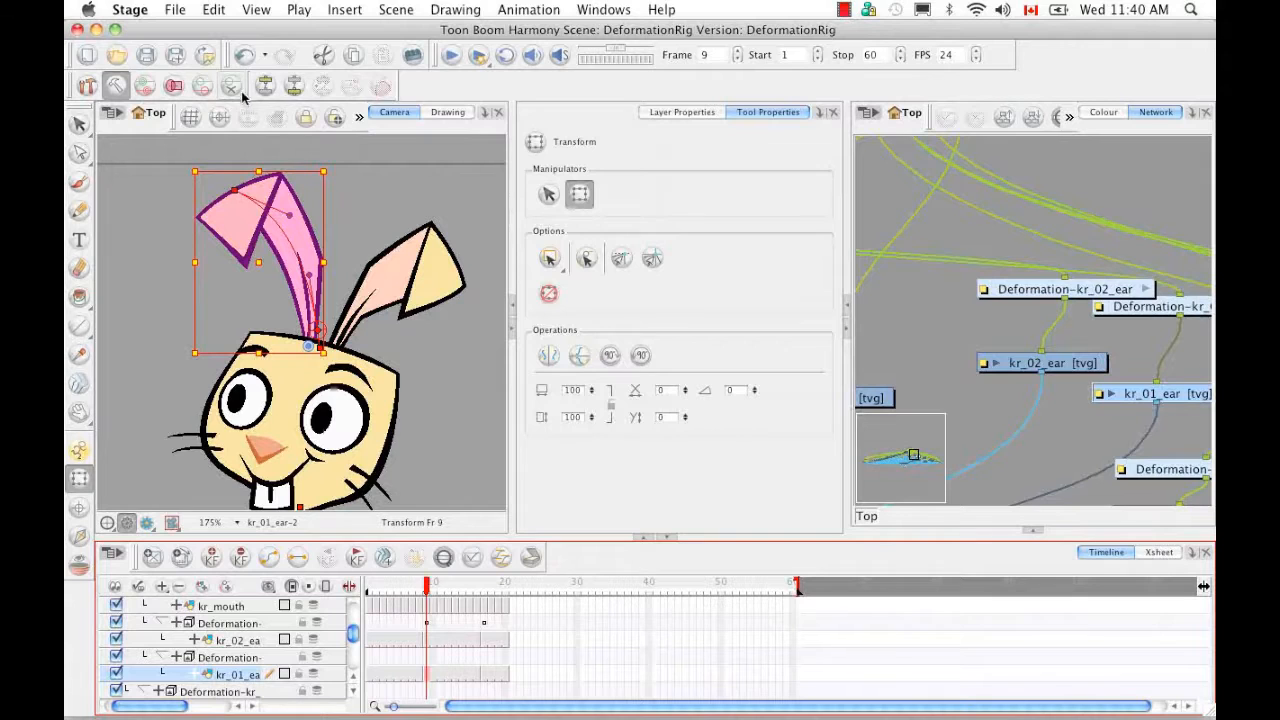
- Fit kr_01_ear's resting deformation controls to its frame 9 drawing and copy the Deformation-kr_01_ear group's resting position to the current frame
click(311, 342)
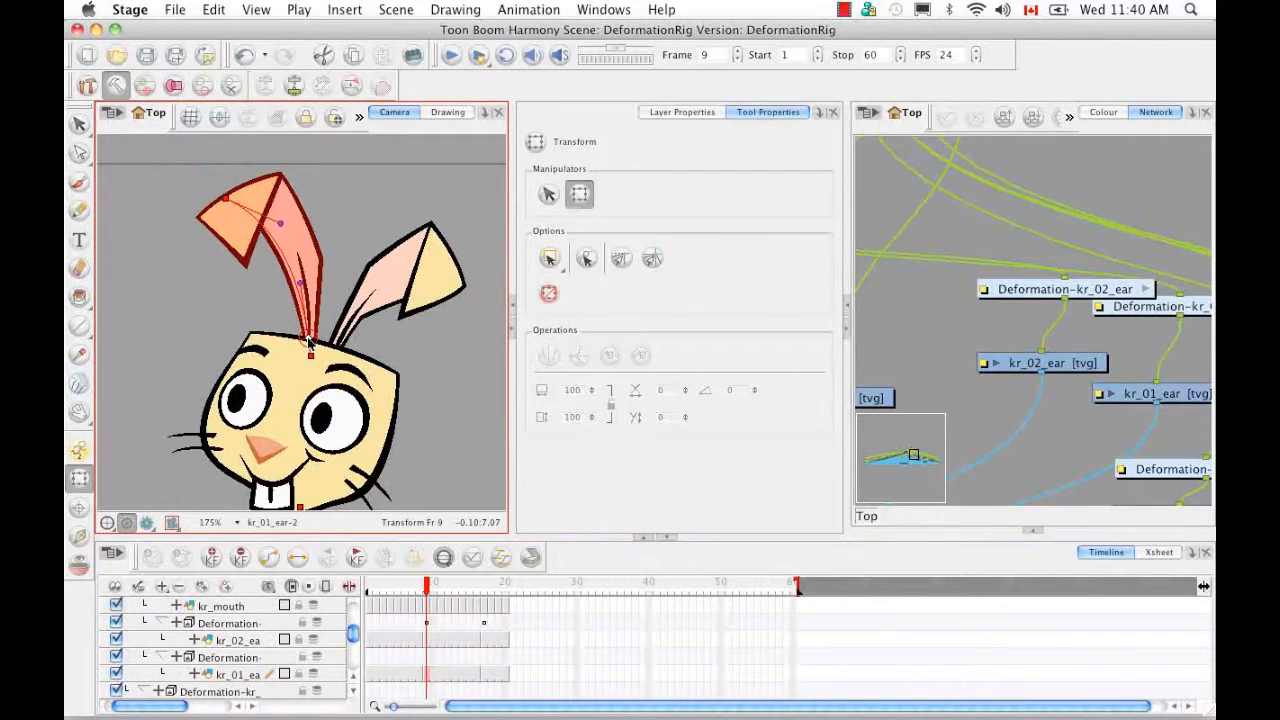
drag(226, 198, 241, 191)
drag(301, 283, 309, 284)
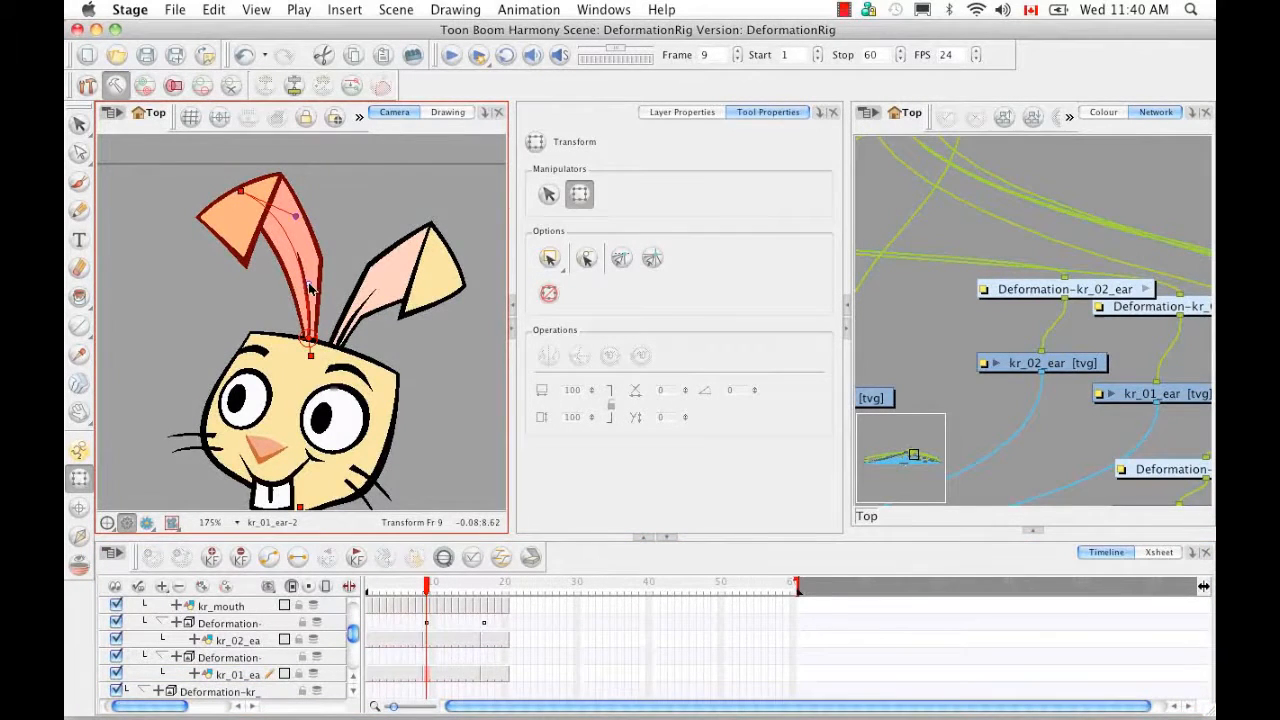
click(1103, 134)
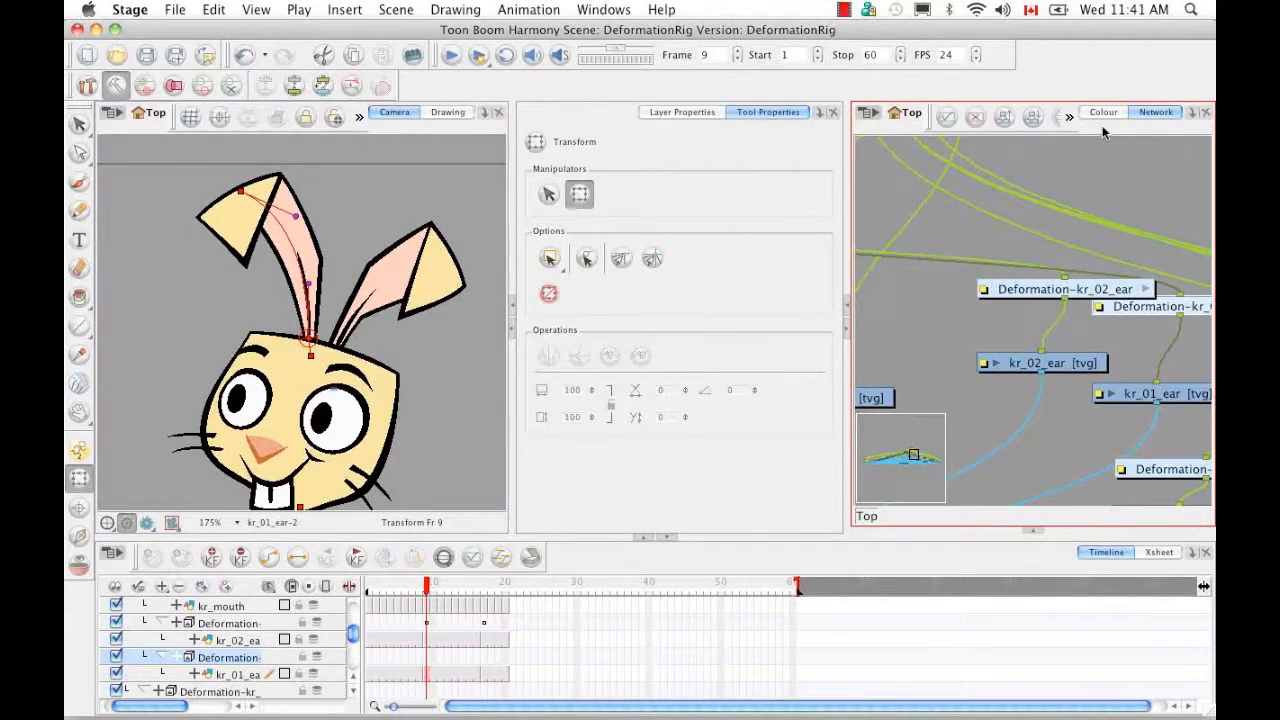
drag(1136, 316, 992, 296)
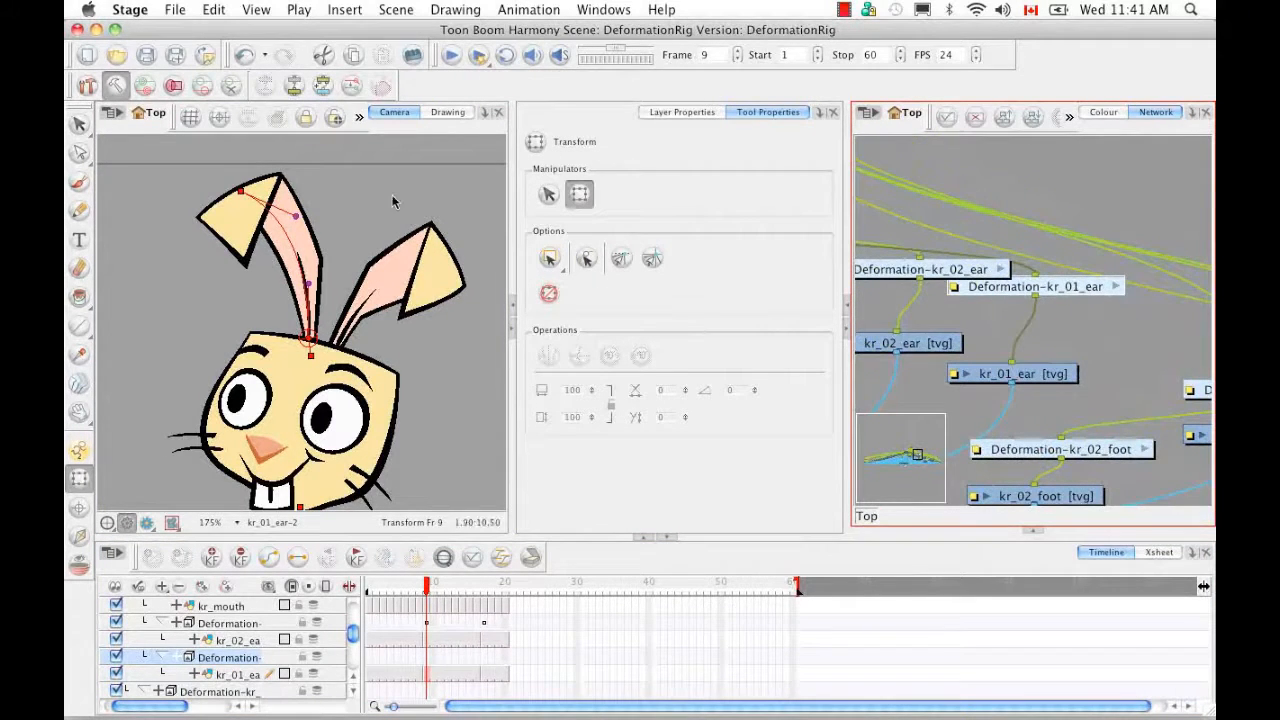
- On frame 17, fit kr_01_ear's resting deformation controls to its drawing and copy the group's resting position to the current frame
drag(427, 588, 484, 605)
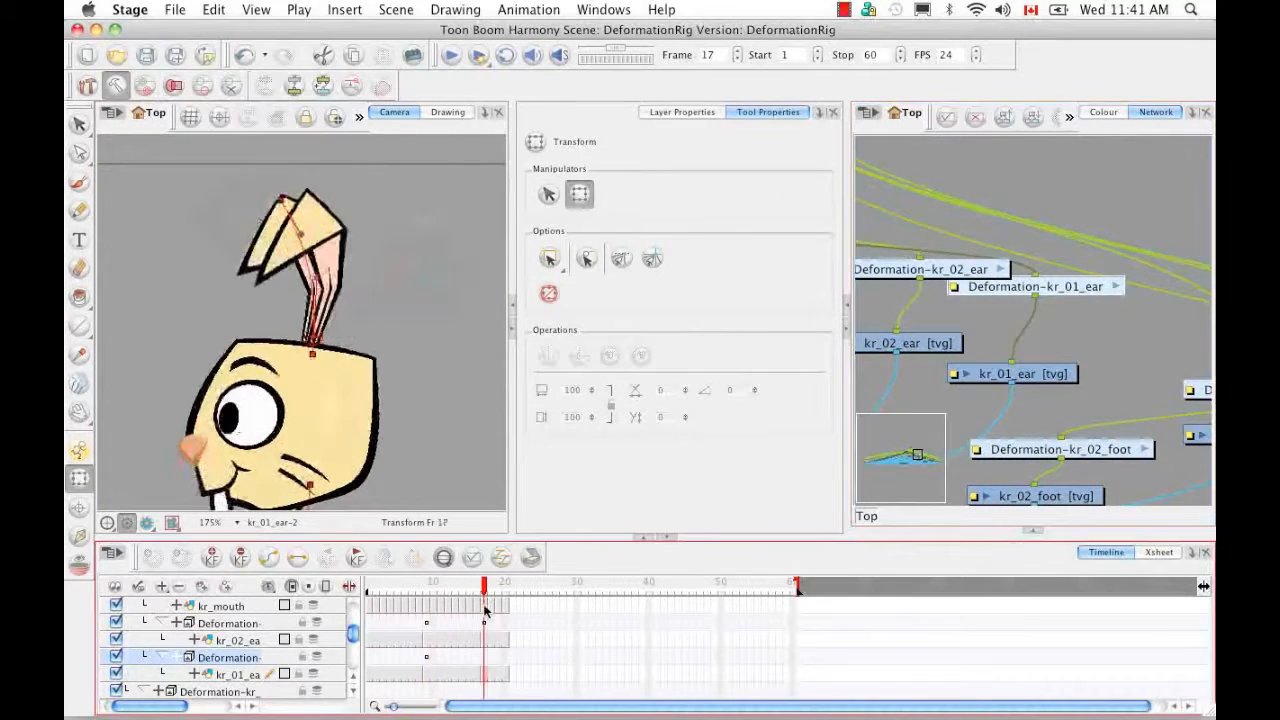
click(311, 344)
drag(311, 346, 304, 346)
drag(292, 243, 316, 242)
drag(309, 287, 324, 294)
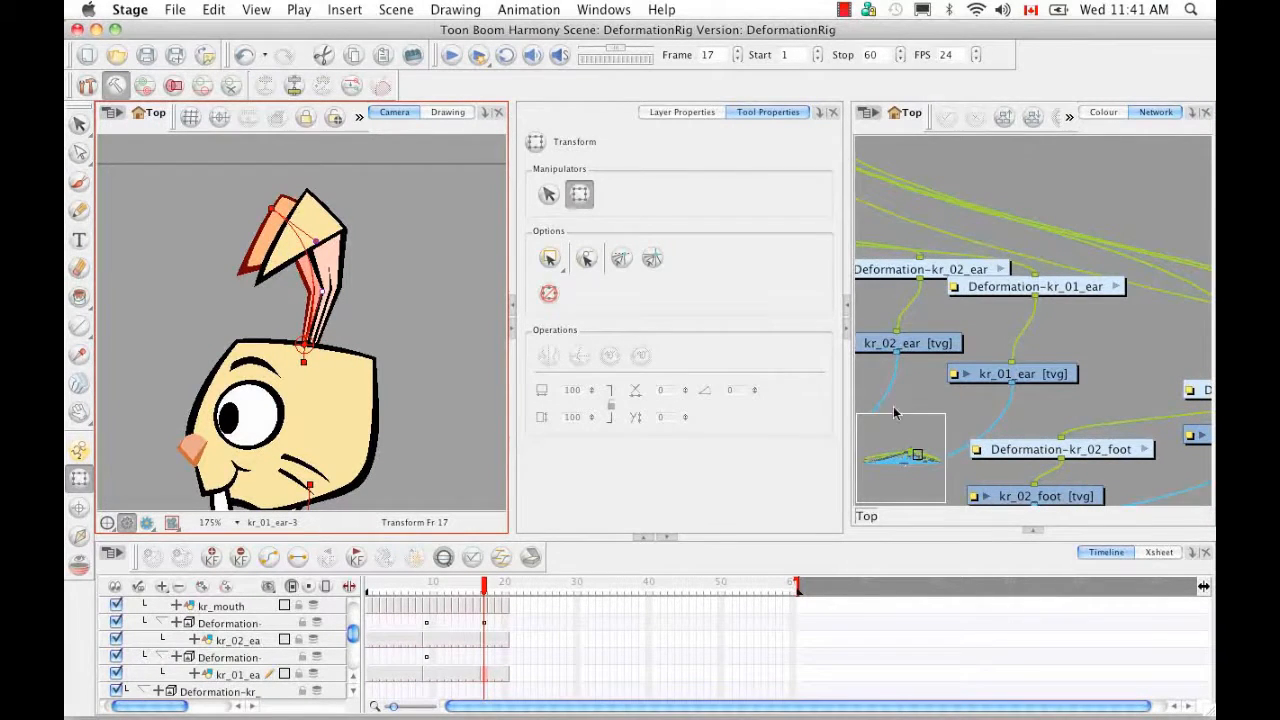
click(1034, 289)
drag(271, 209, 315, 251)
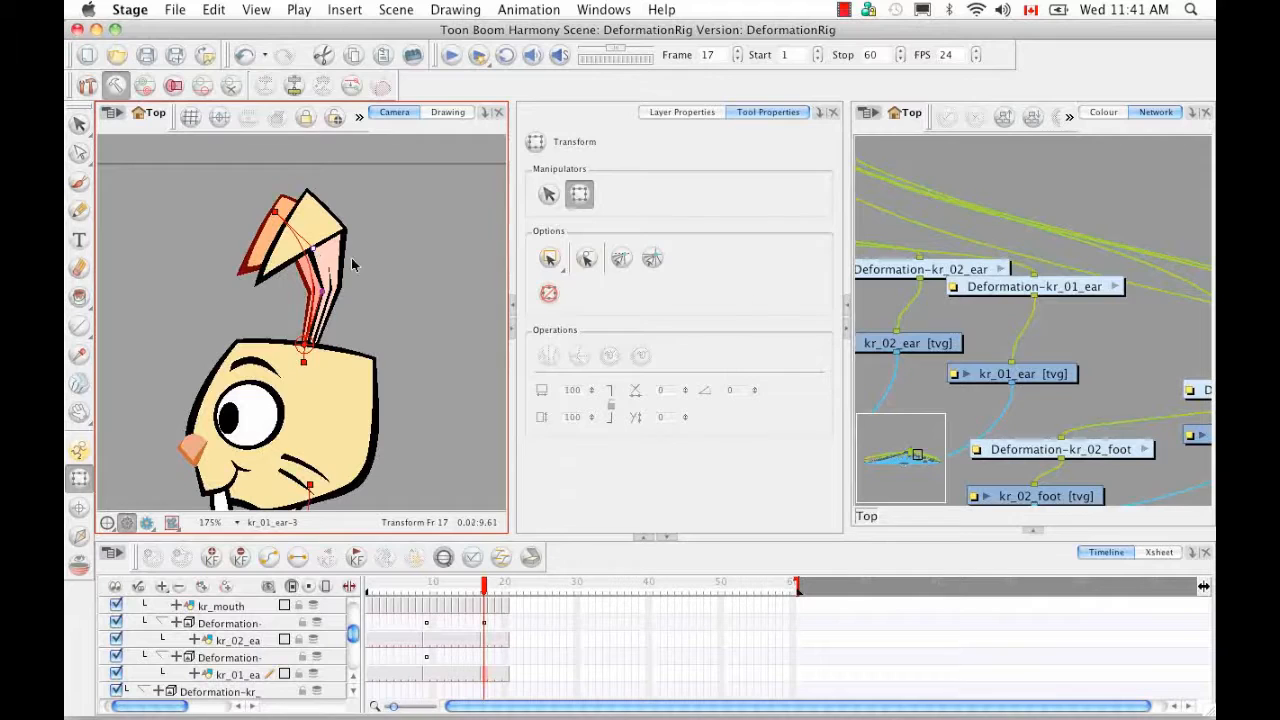
click(997, 288)
click(145, 87)
- On frame 1, adjust kr_01_ear's resting deformation controls to the ear and copy the group's resting position to the current frame
drag(481, 588, 369, 588)
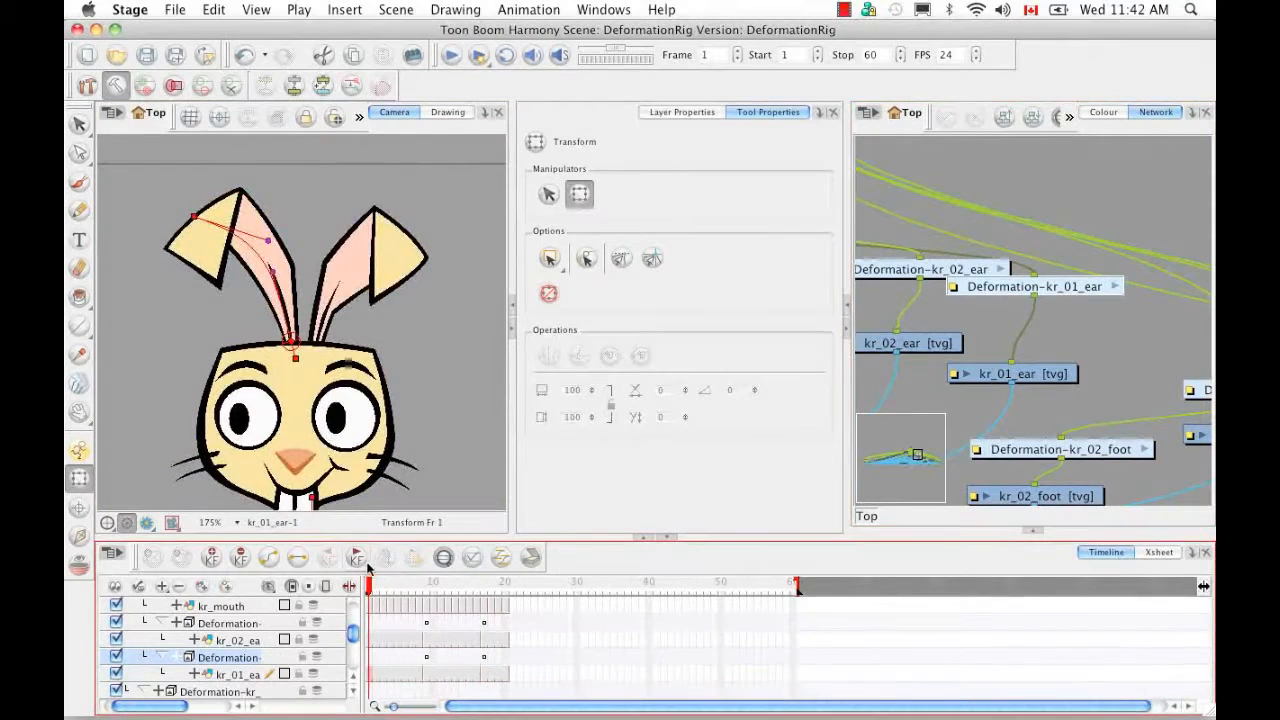
click(199, 232)
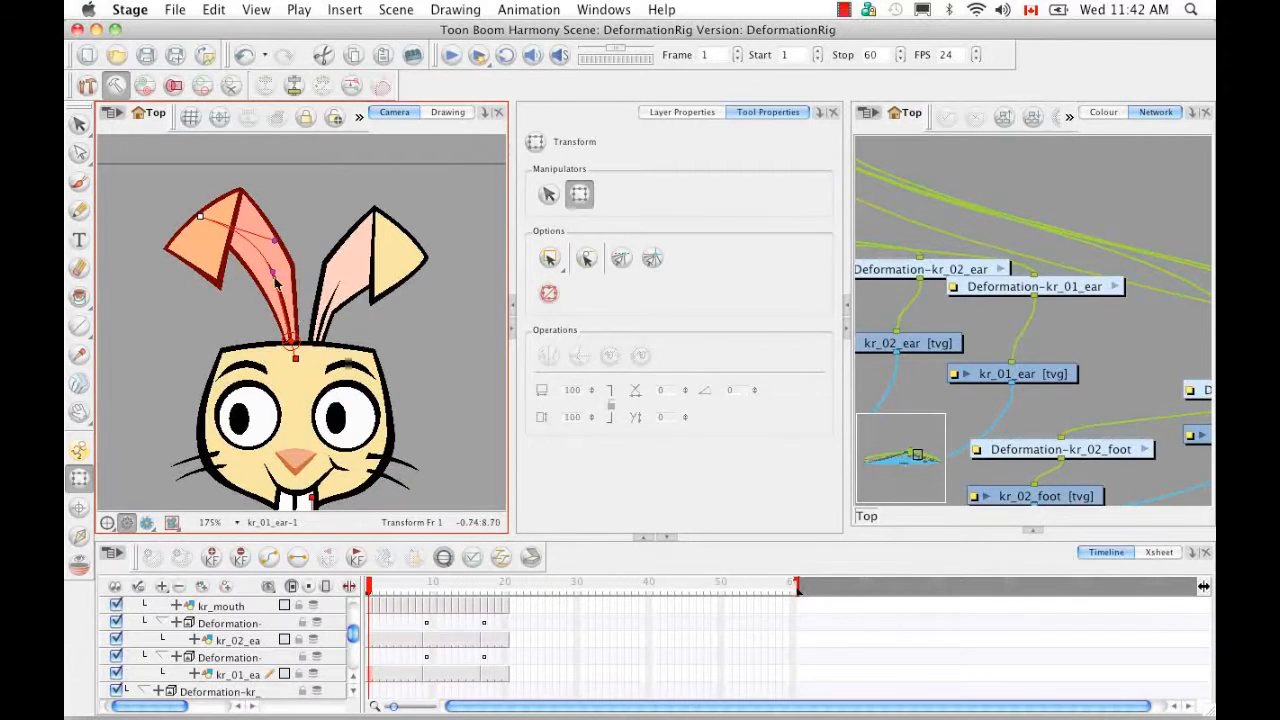
click(888, 362)
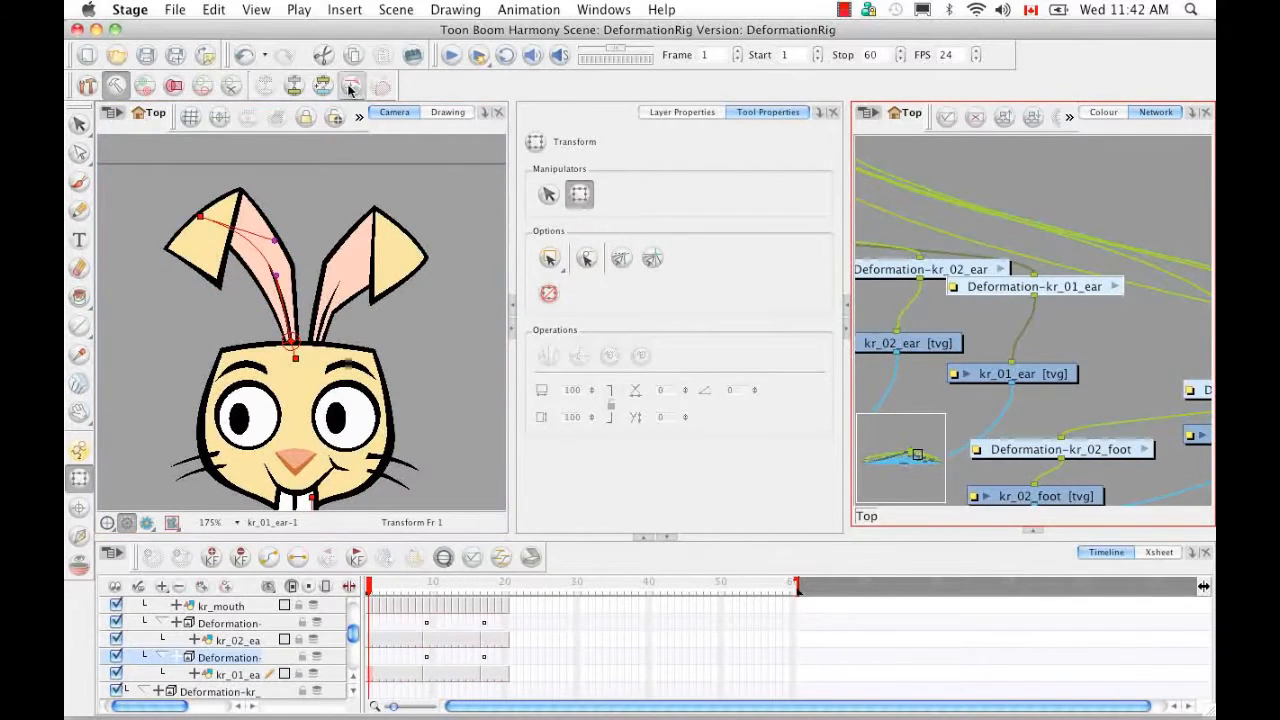
click(372, 524)
key(shift+m)
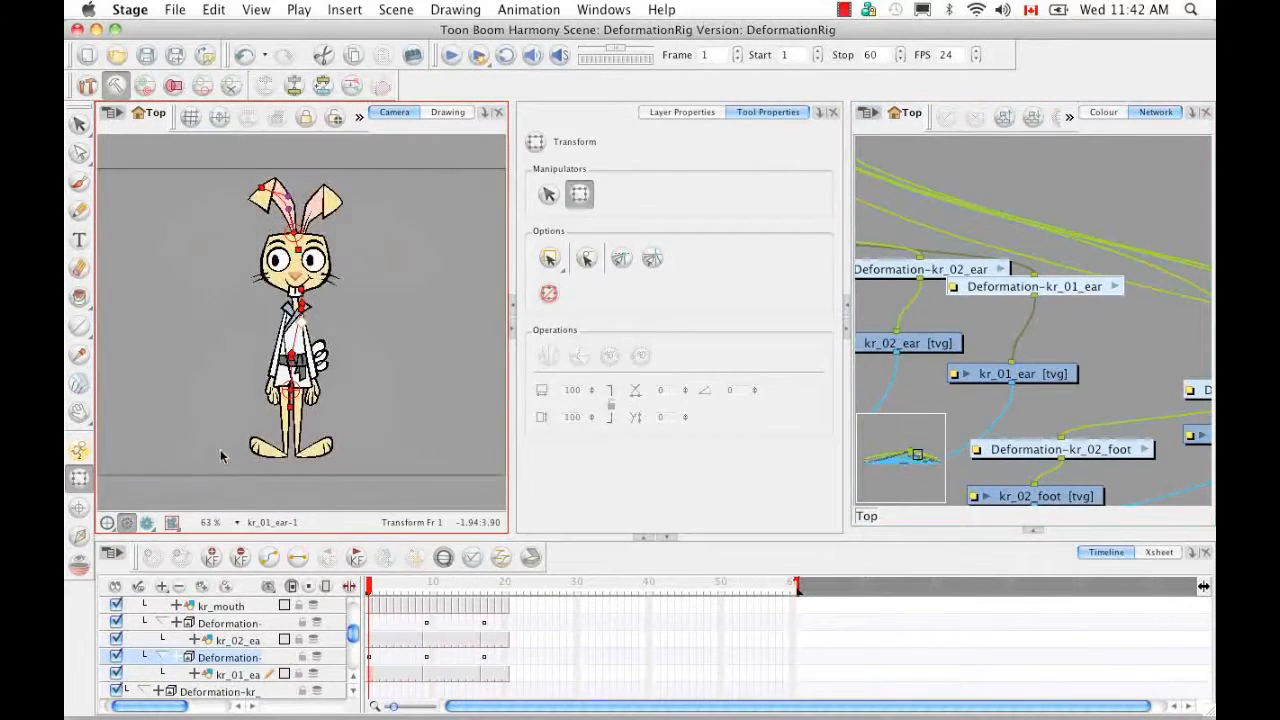
- Select the kr_body layer and locate and select its Deformation-kr_body group in the network
scroll(341, 625, down, 5)
click(295, 343)
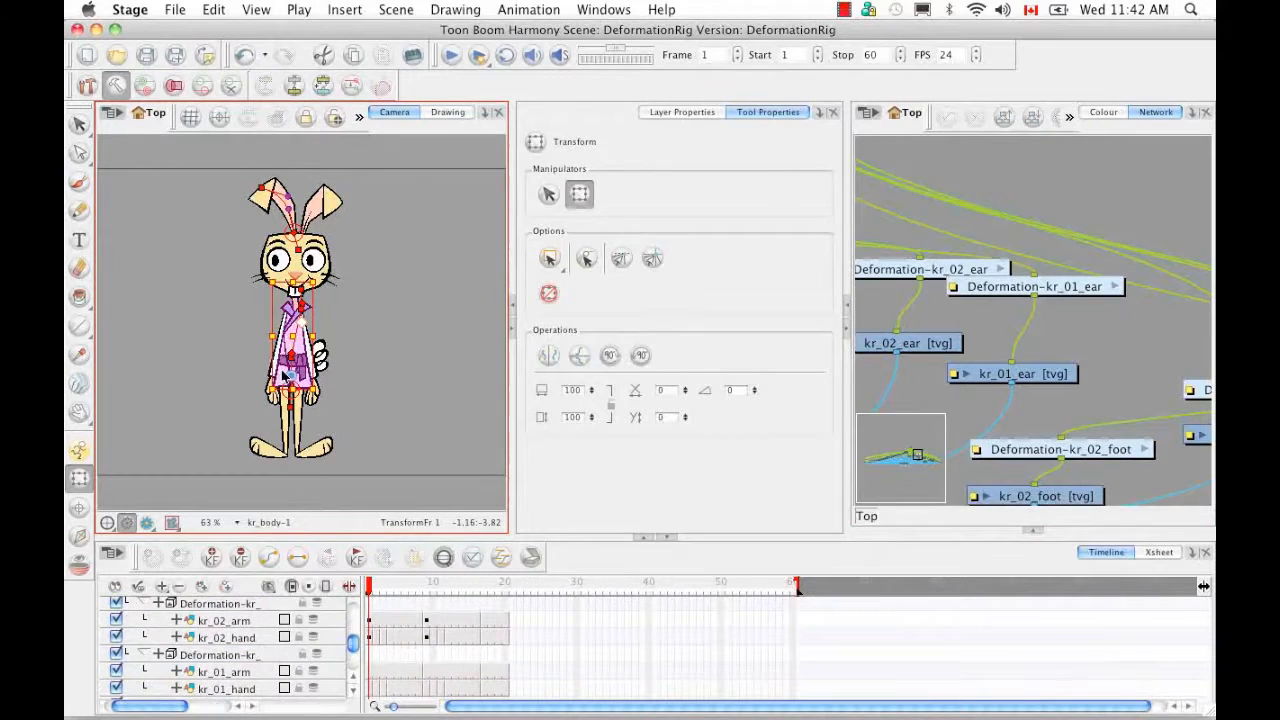
click(1078, 126)
key(o)
drag(1033, 223, 1038, 307)
click(1028, 197)
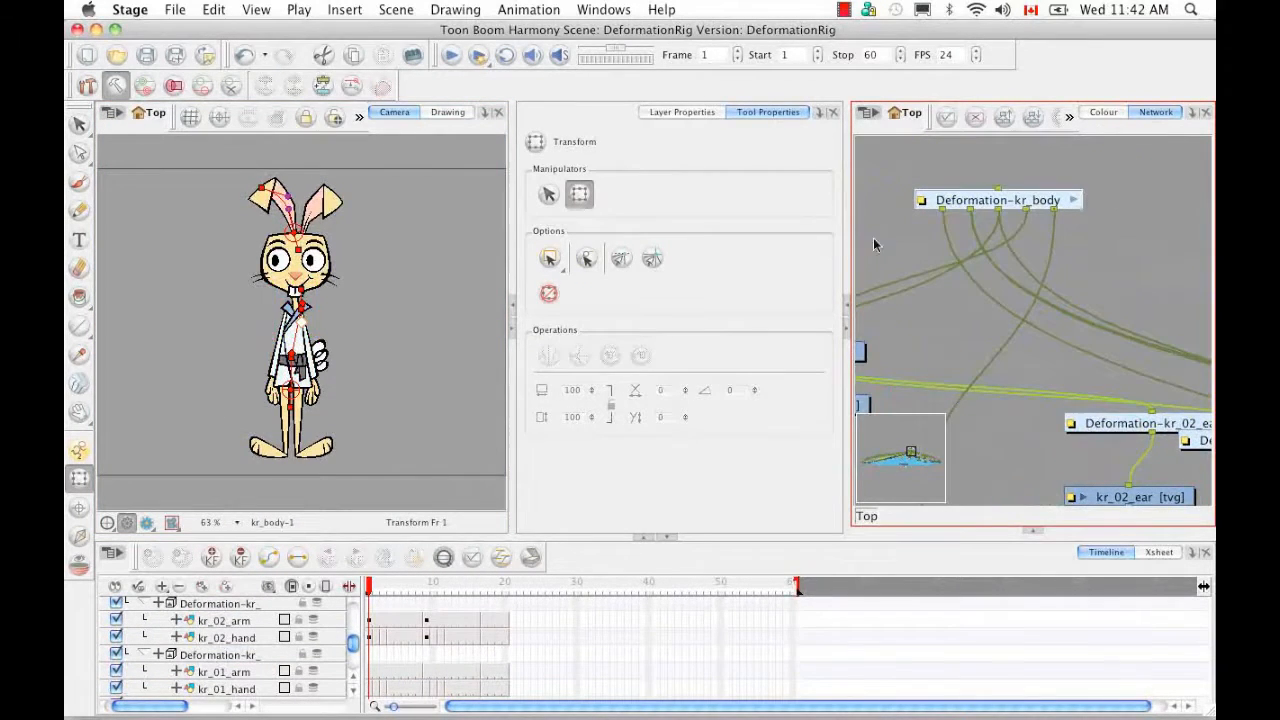
- Zoom in on the rabbit's torso and start adjusting kr_body's resting deformation controls on frame 1
click(333, 522)
key(2)
key(2)
key(2)
key(2)
drag(323, 309, 357, 232)
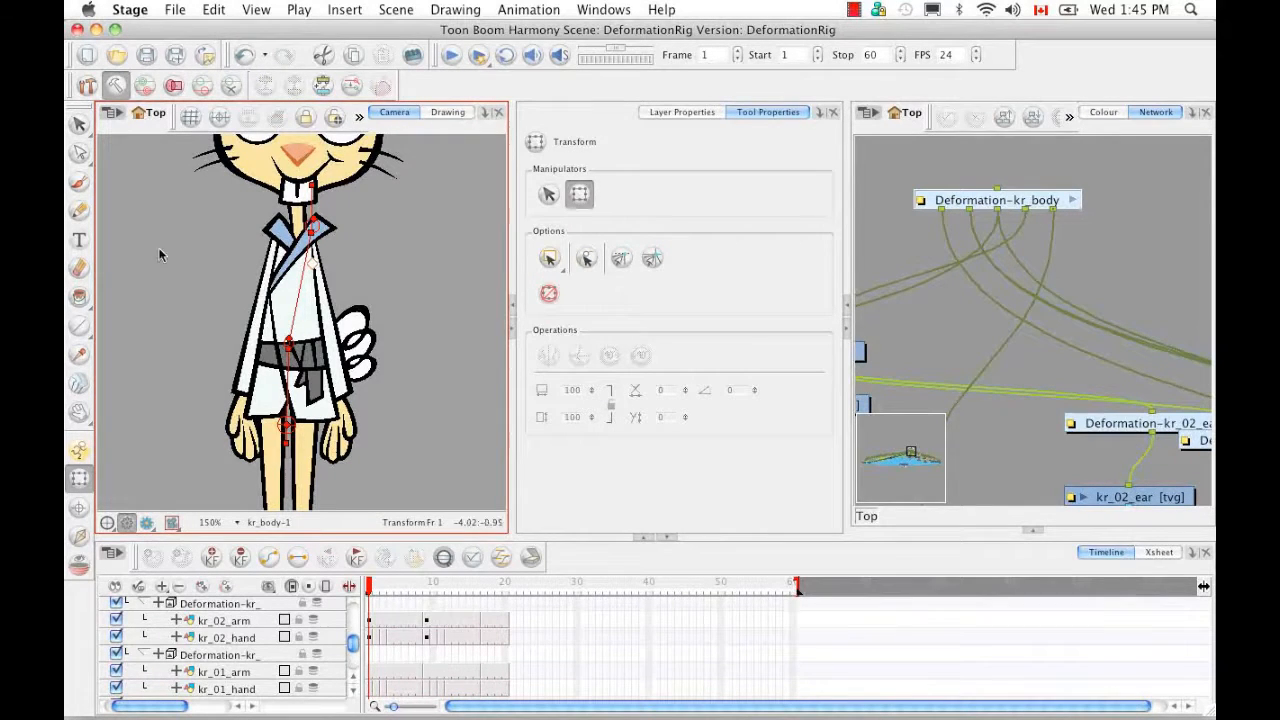
drag(299, 287, 294, 292)
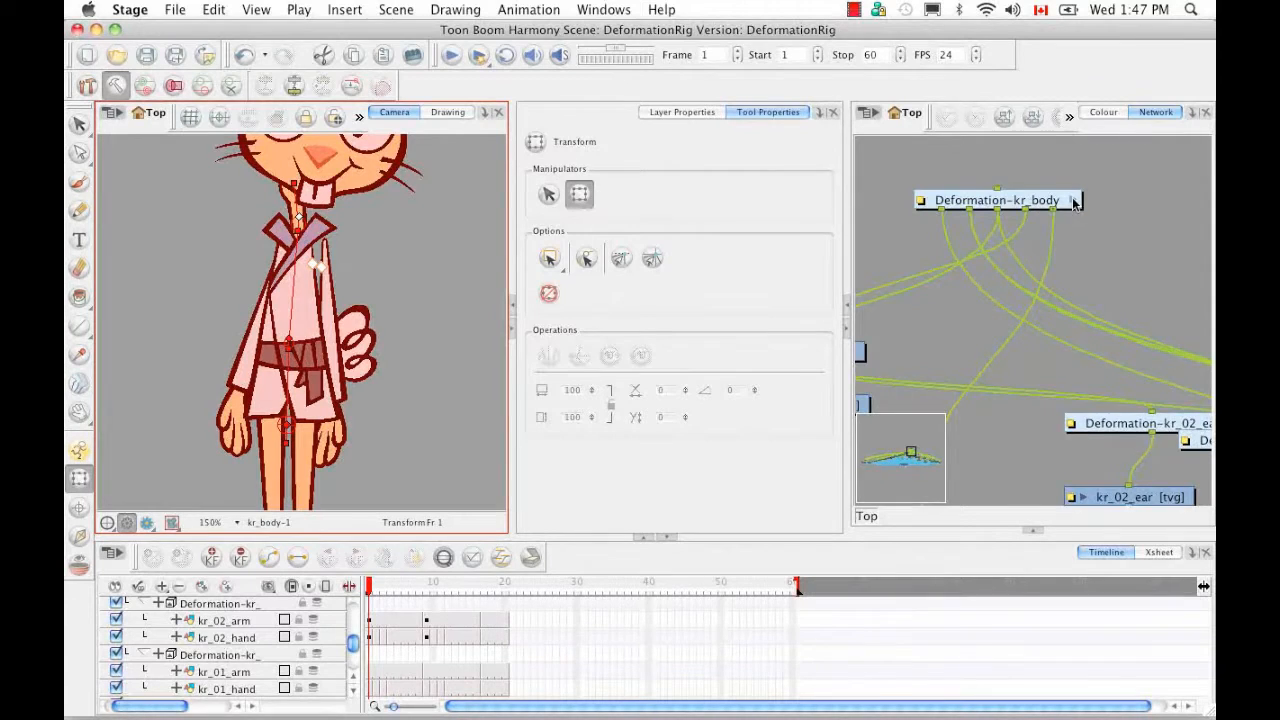
- Inside the Deformation-kr_body group, examine the Body-hips_ composite's Output Kinematic Chain options, then return to the top level
click(1073, 201)
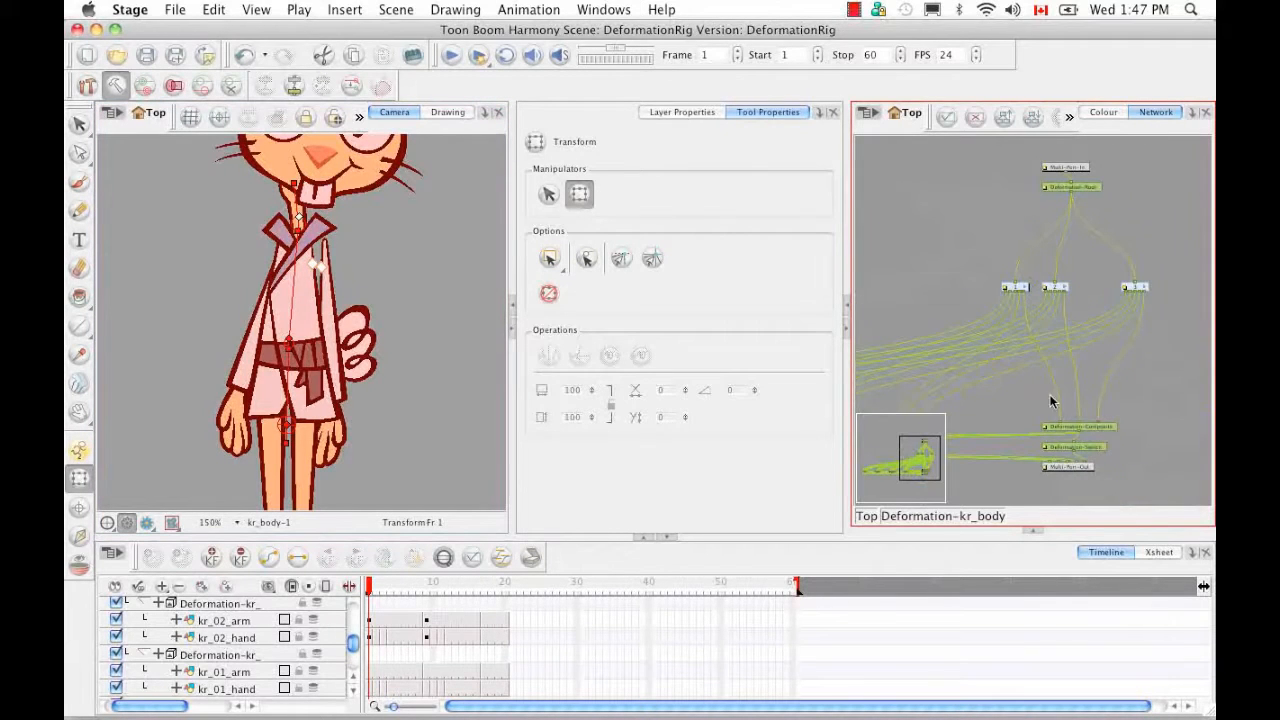
scroll(963, 377, up, 5)
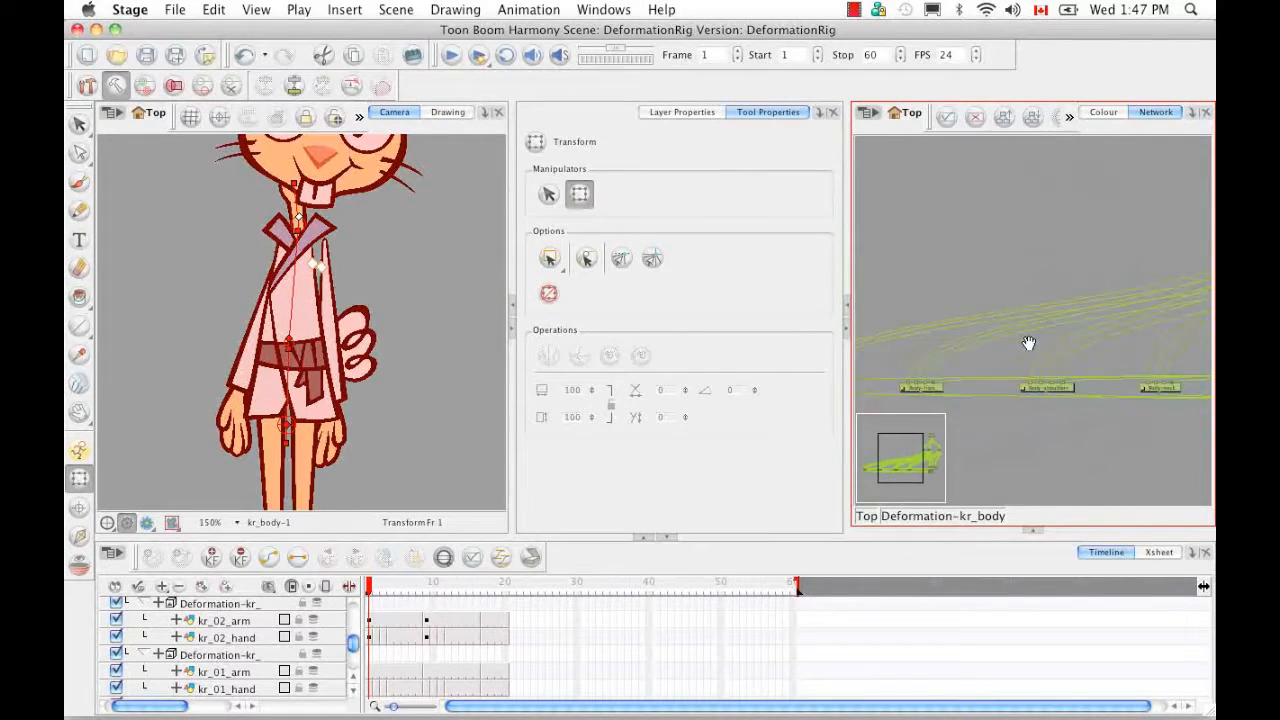
click(963, 381)
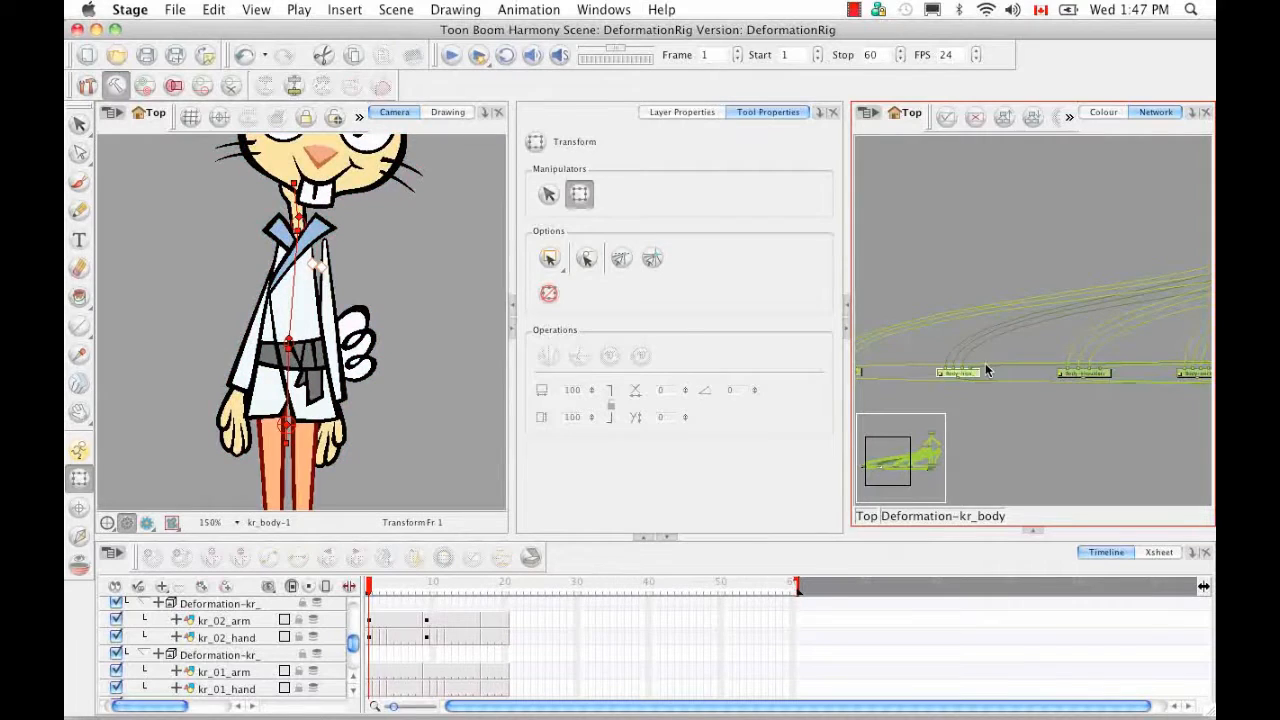
click(710, 115)
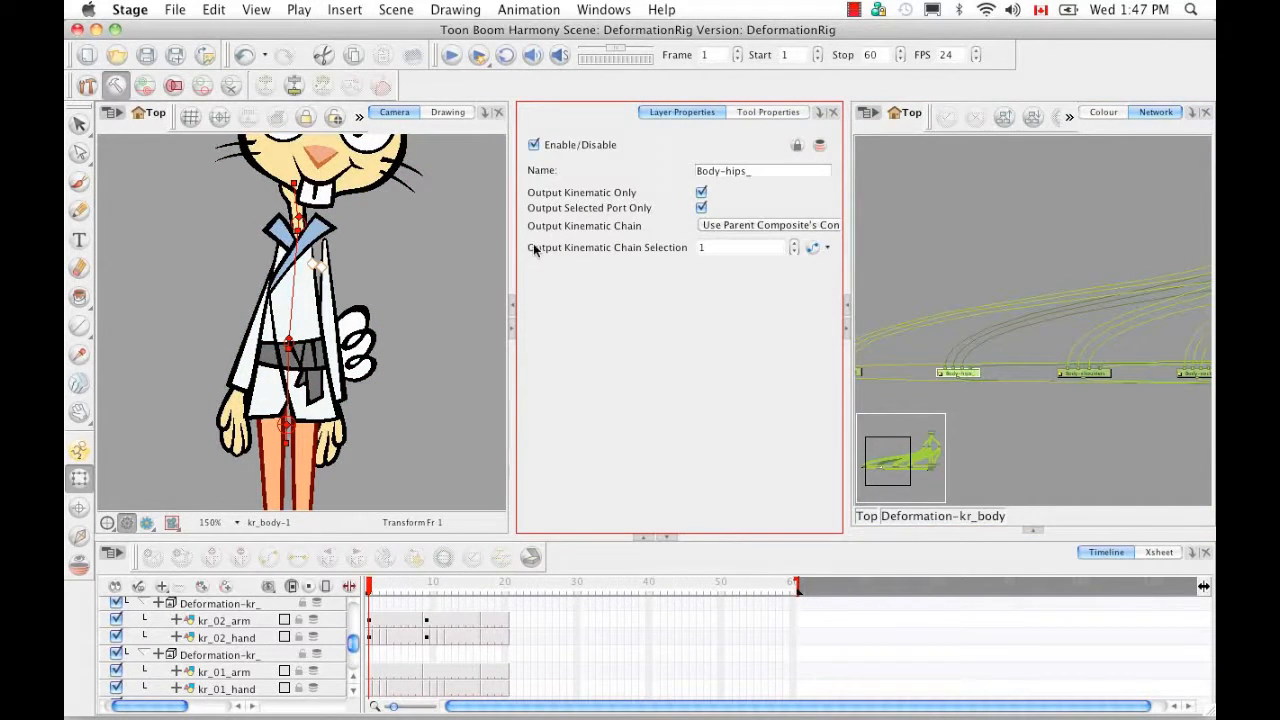
click(766, 229)
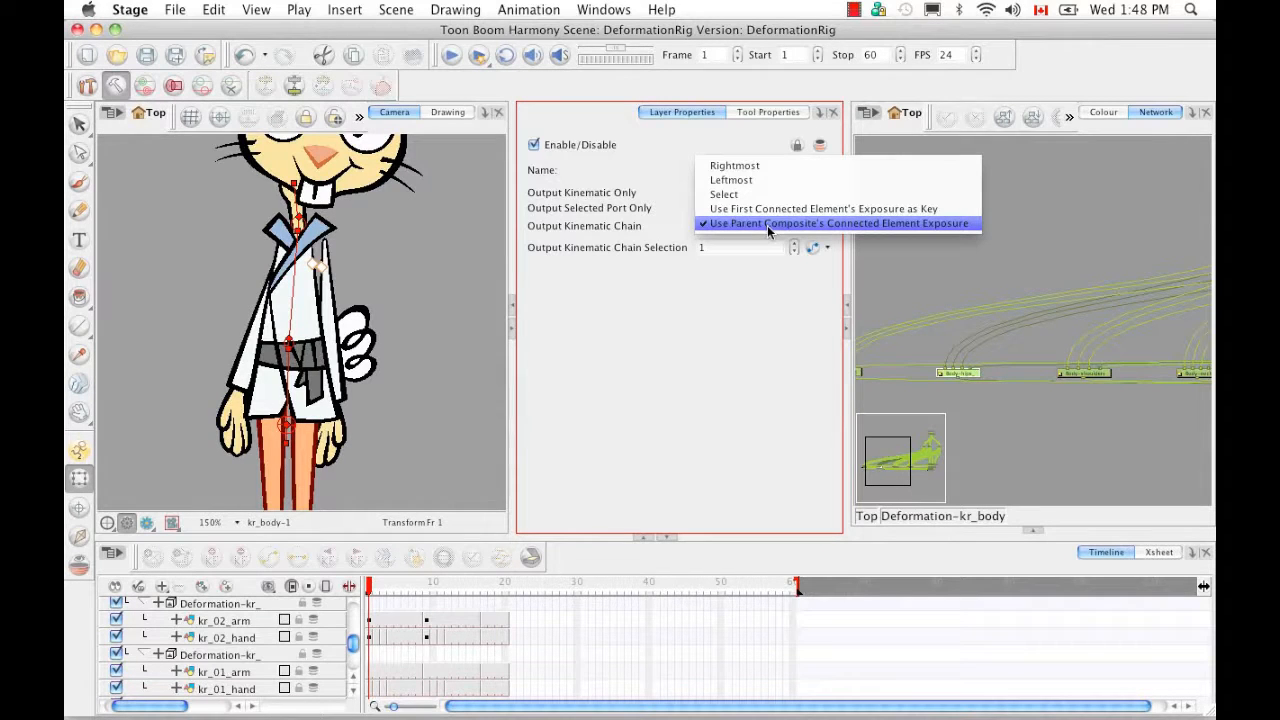
click(712, 399)
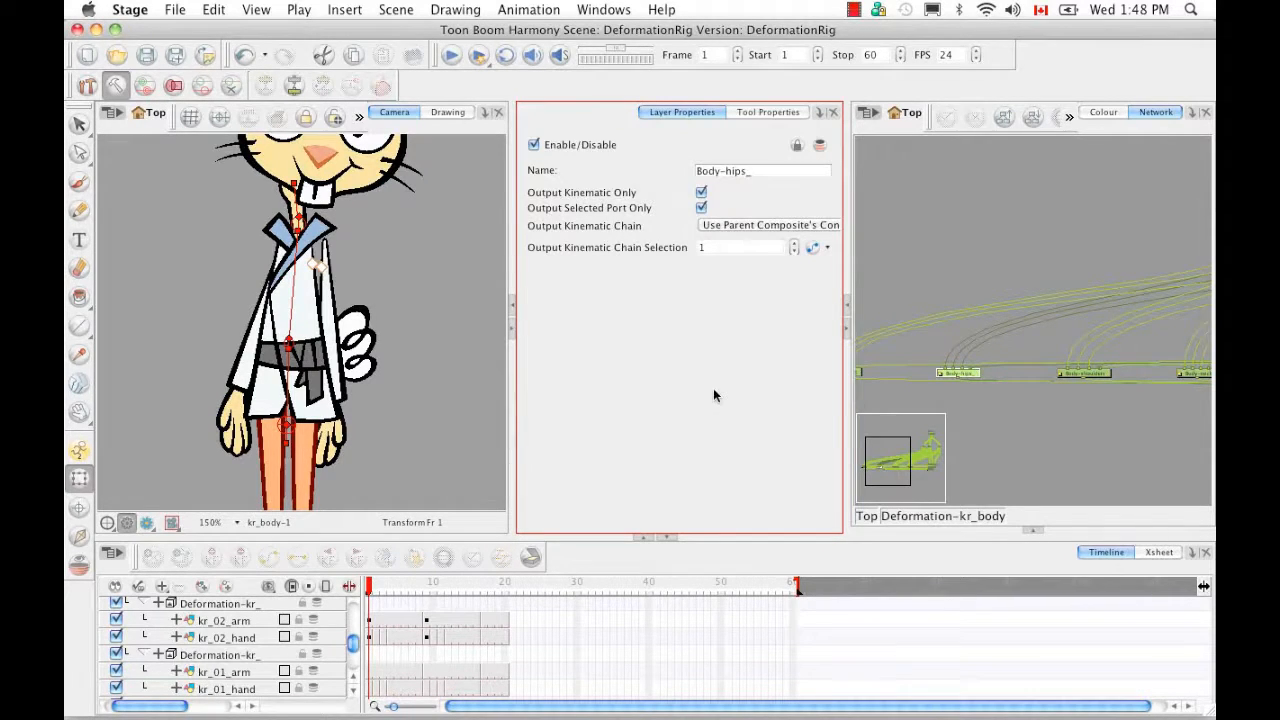
click(751, 115)
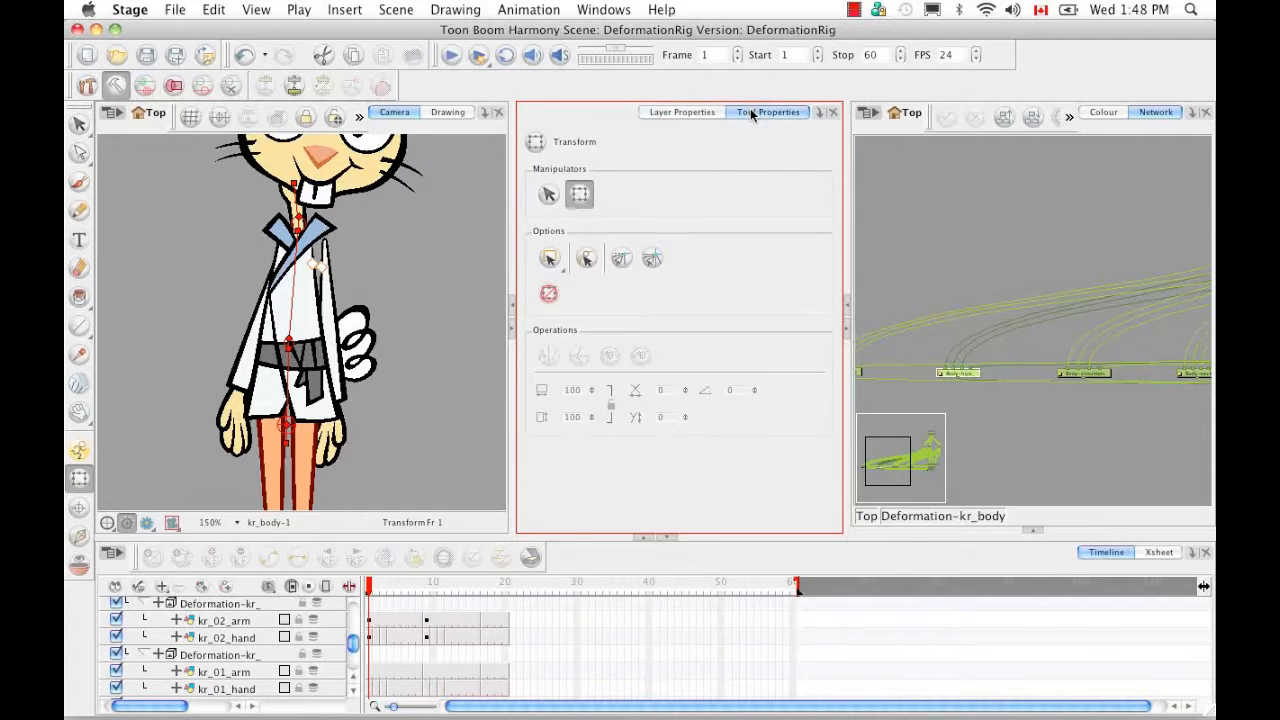
click(867, 513)
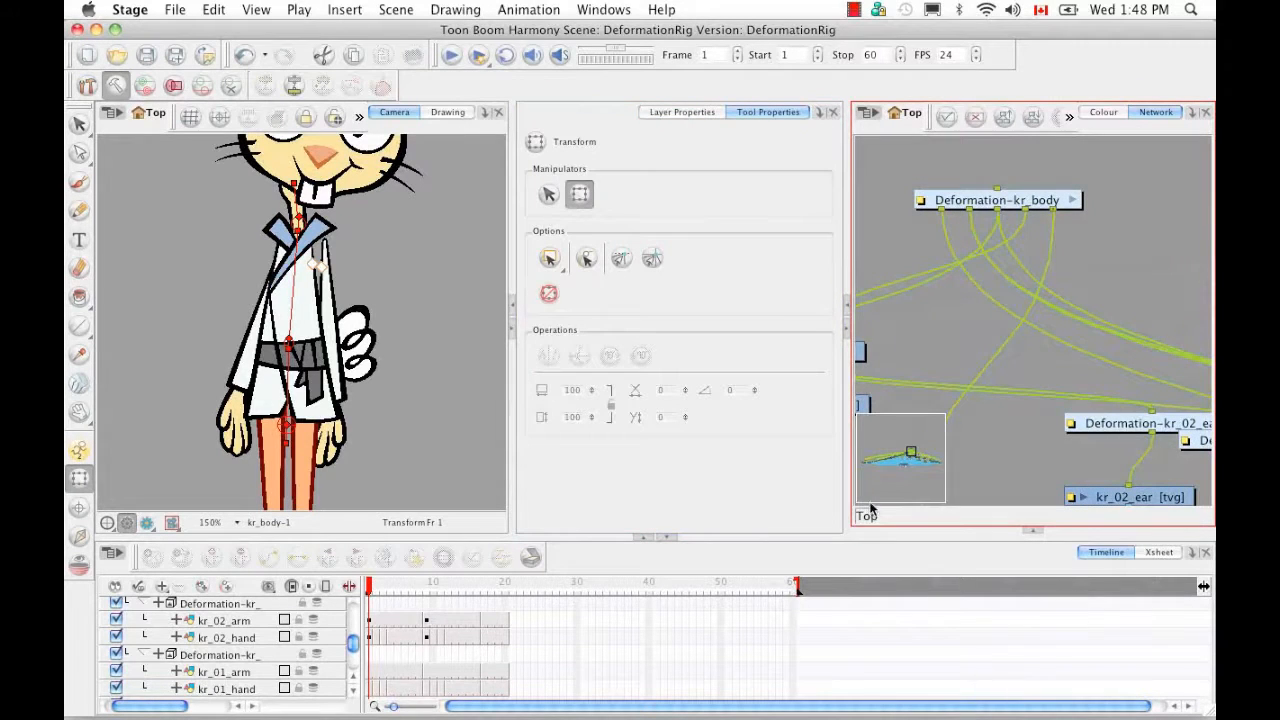
- Adjust kr_body's resting controls at the neck and hide the kr_head layer to expose the whole neck
click(298, 231)
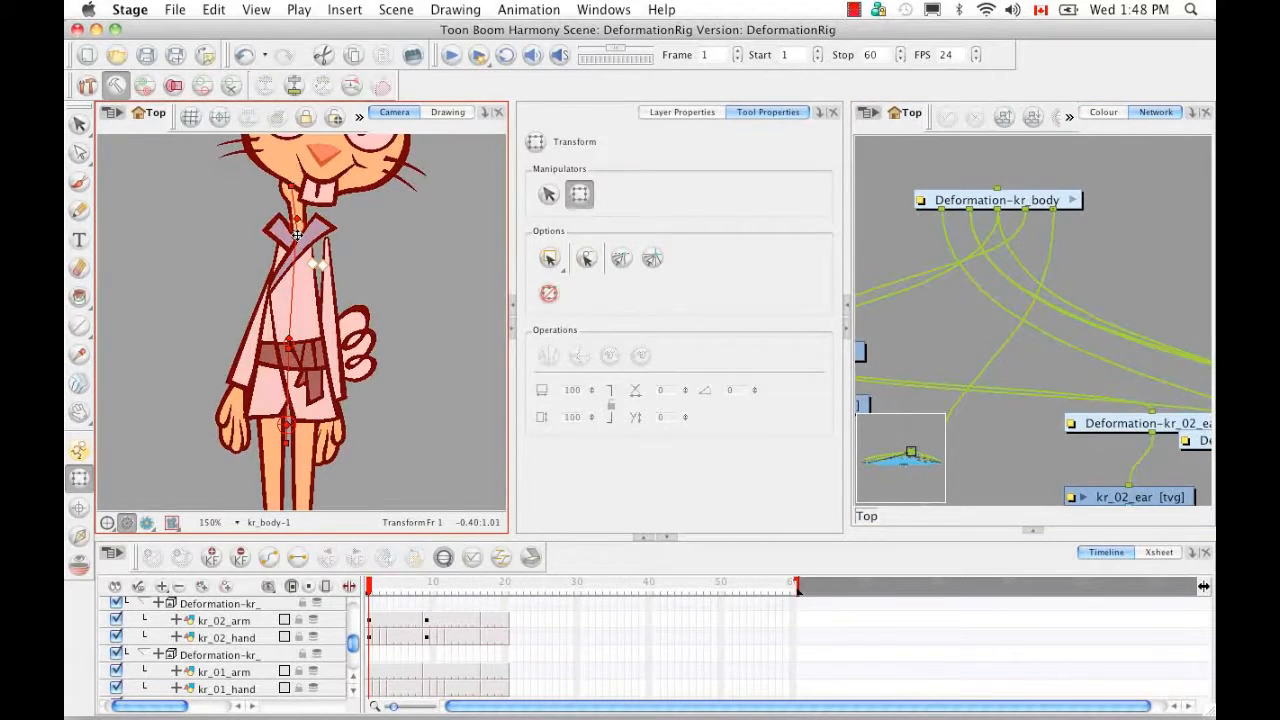
drag(291, 187, 295, 183)
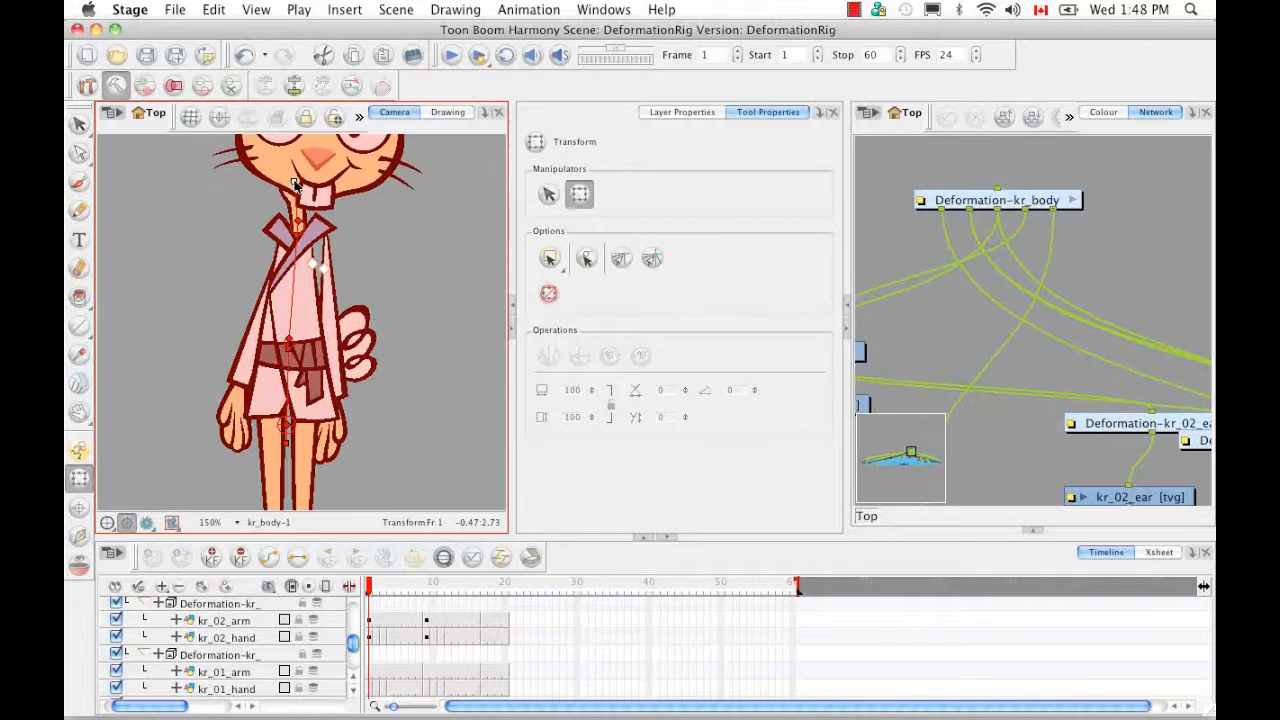
click(354, 692)
mouse_move(139, 706)
mouse_down()
mouse_move(180, 712)
mouse_move(160, 712)
mouse_up()
click(354, 678)
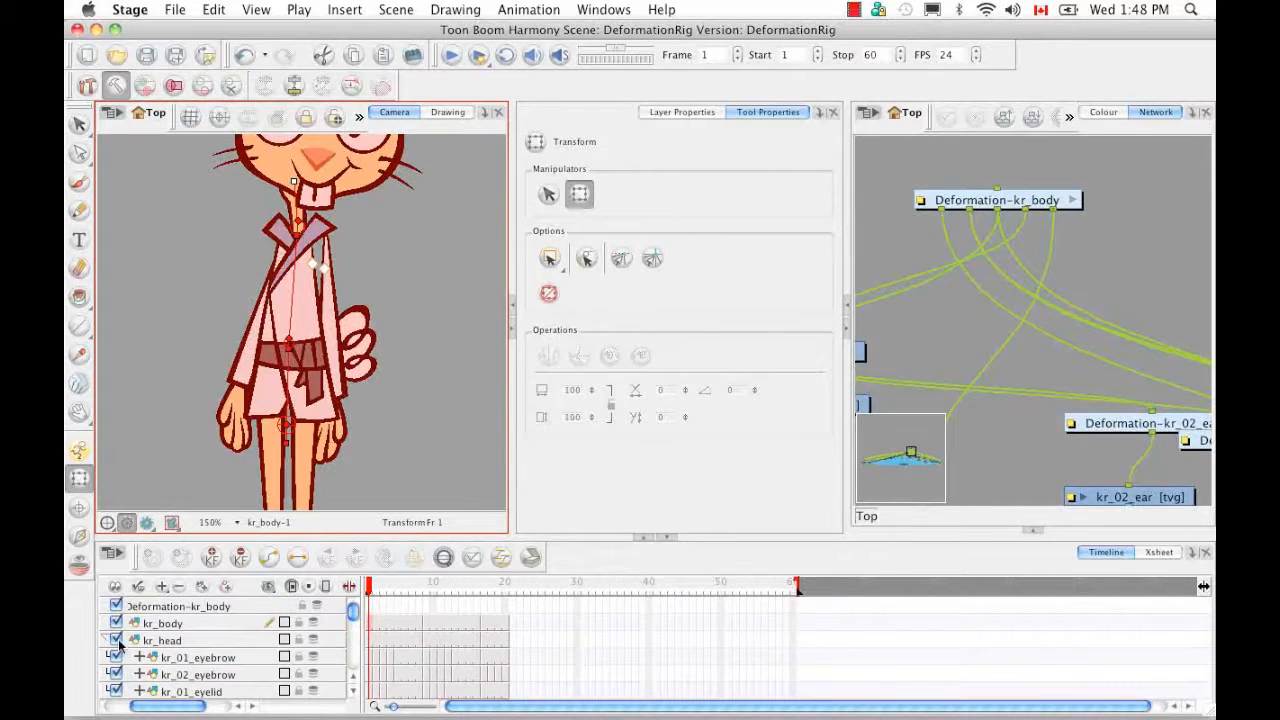
click(113, 643)
click(116, 640)
- Fit kr_body's resting deformation controls to the head end, neck, waist and hips of the frame 1 drawing
click(297, 178)
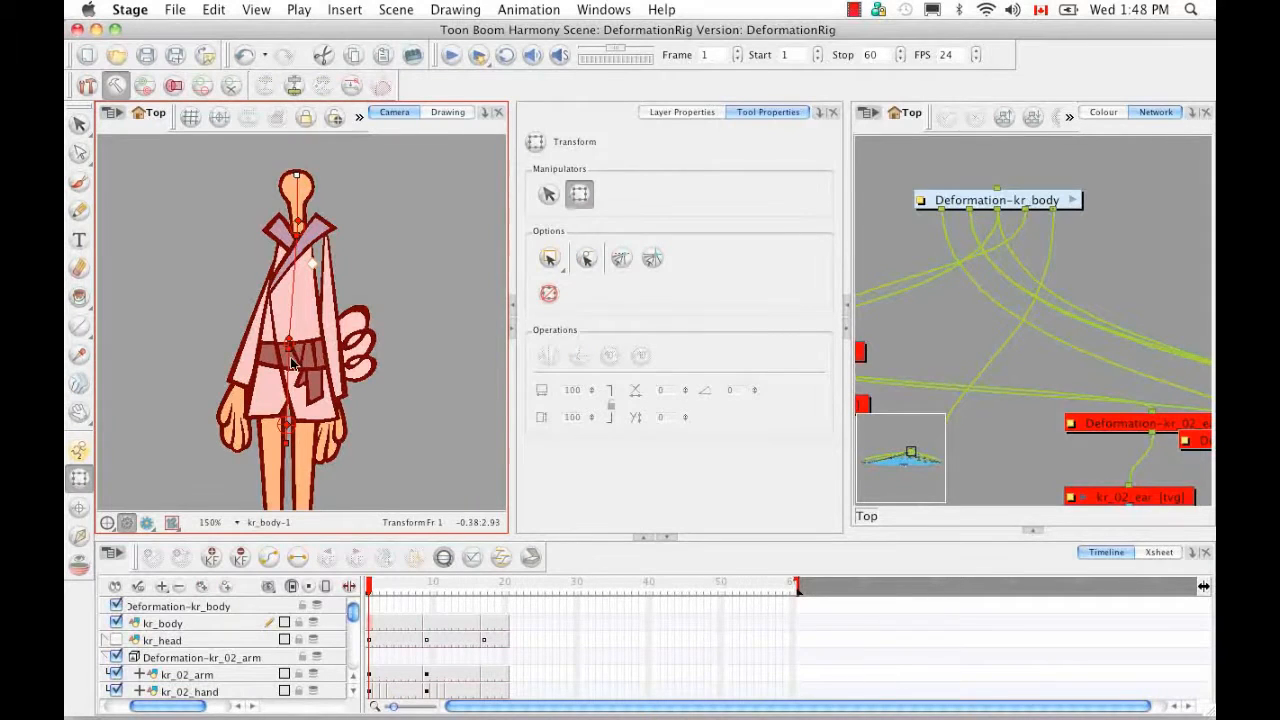
drag(289, 348, 284, 297)
drag(290, 382, 289, 379)
drag(301, 242, 299, 234)
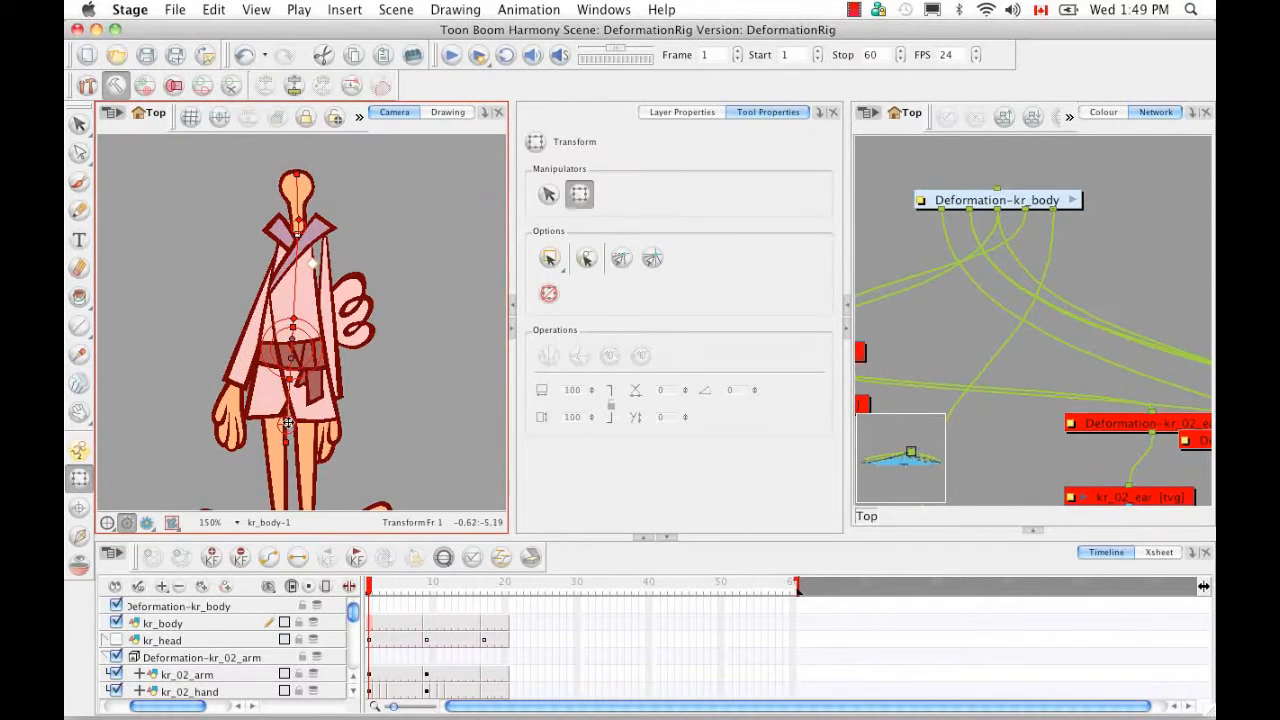
drag(287, 420, 288, 412)
drag(291, 366, 291, 388)
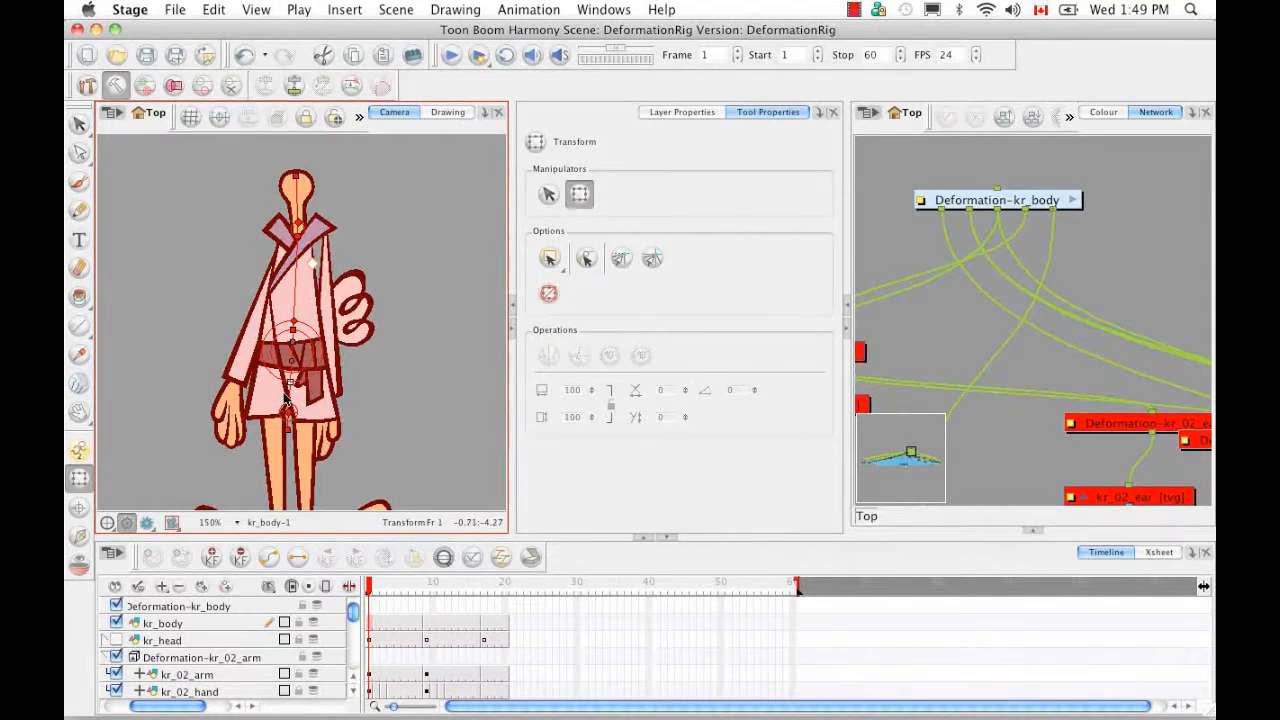
- Show the kr_head layer again and copy the Deformation-kr_body group's resting position to the current frame
click(116, 640)
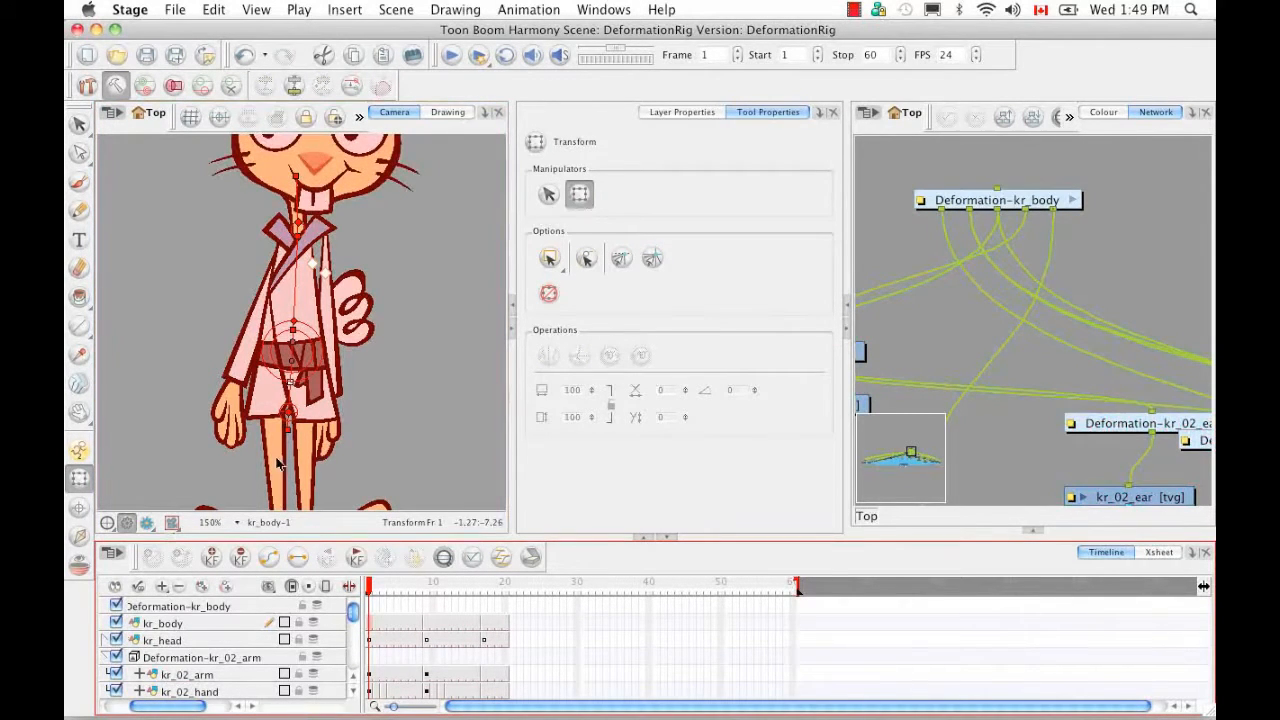
click(986, 205)
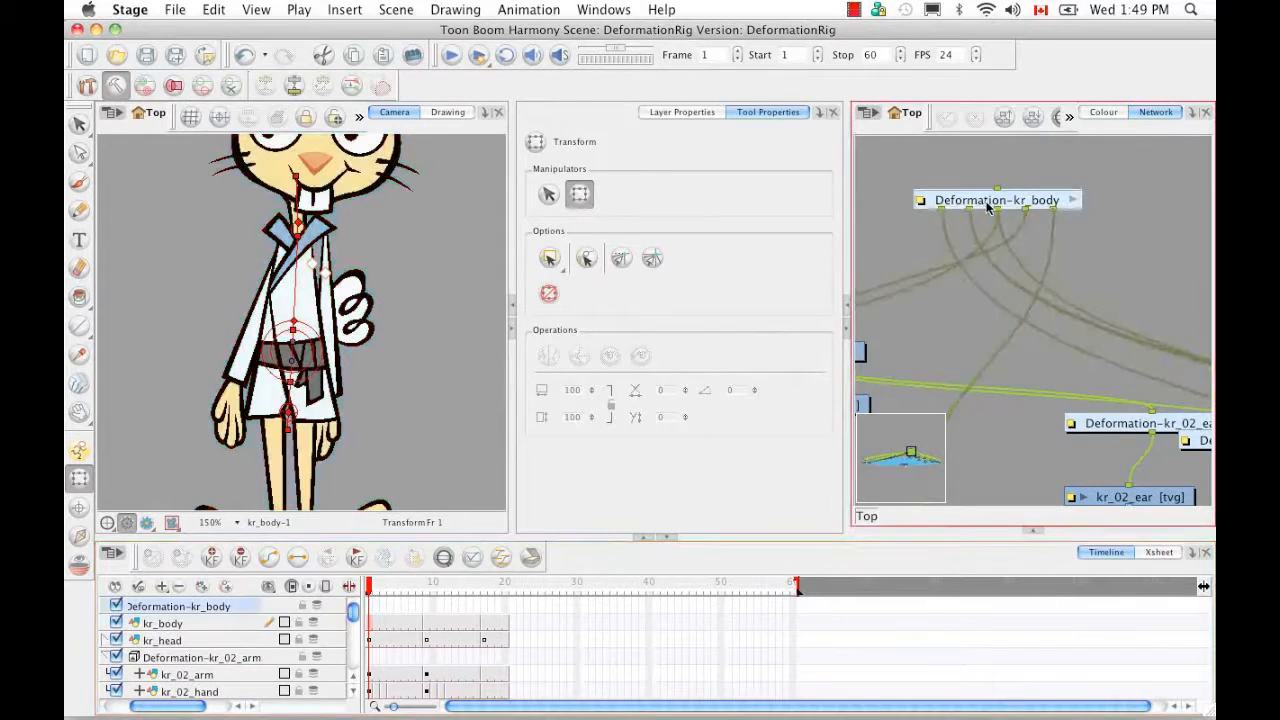
click(351, 88)
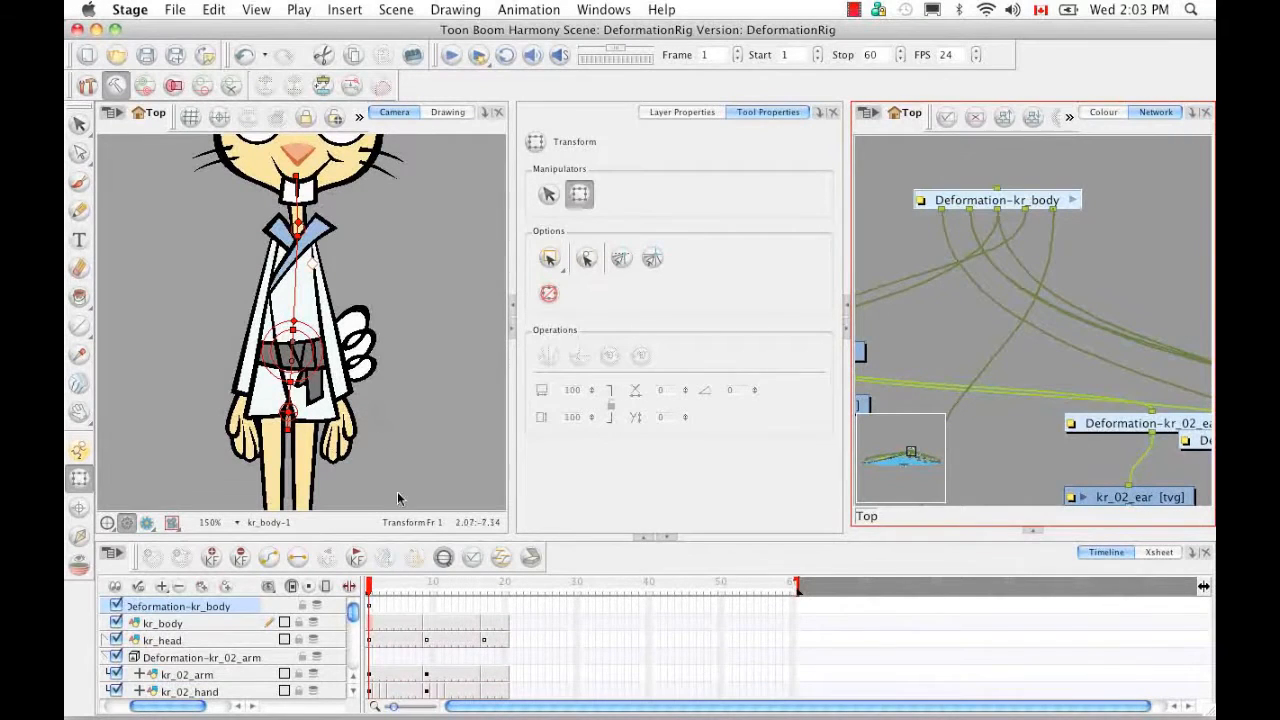
- Go to frame 9, hide the kr_head layer and select the Deformation-kr_body layer
click(391, 588)
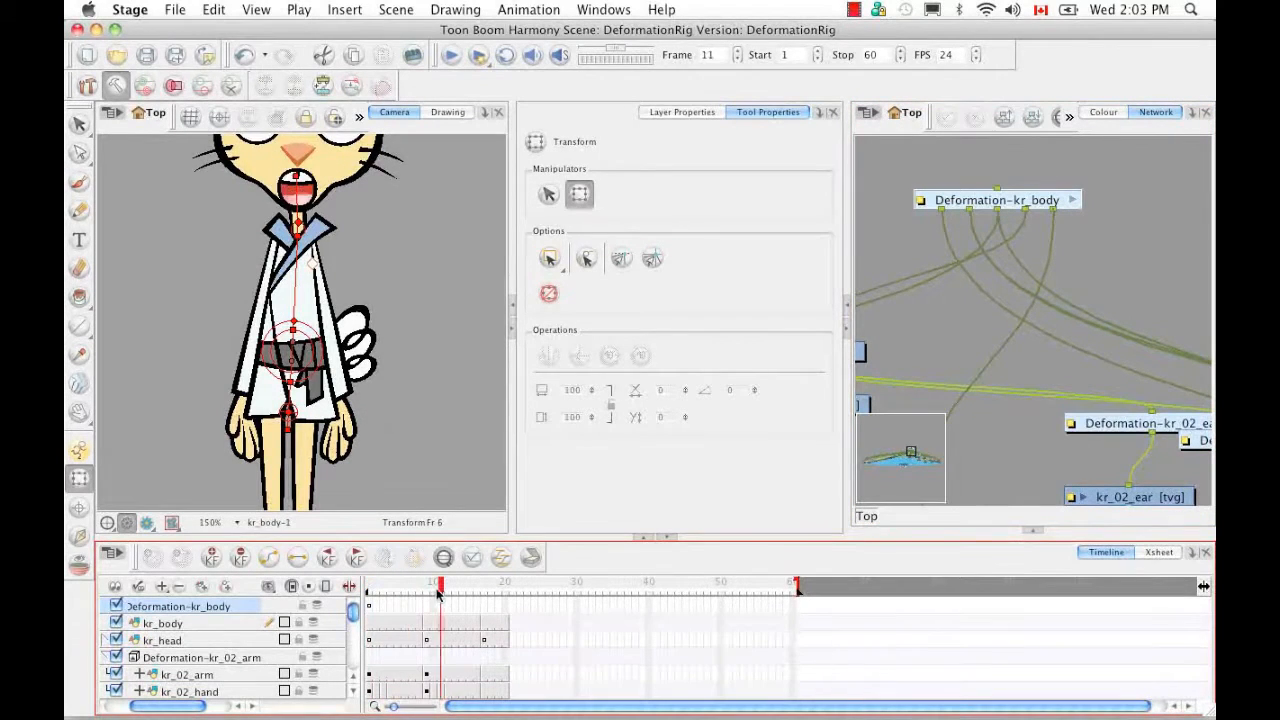
drag(437, 590, 426, 590)
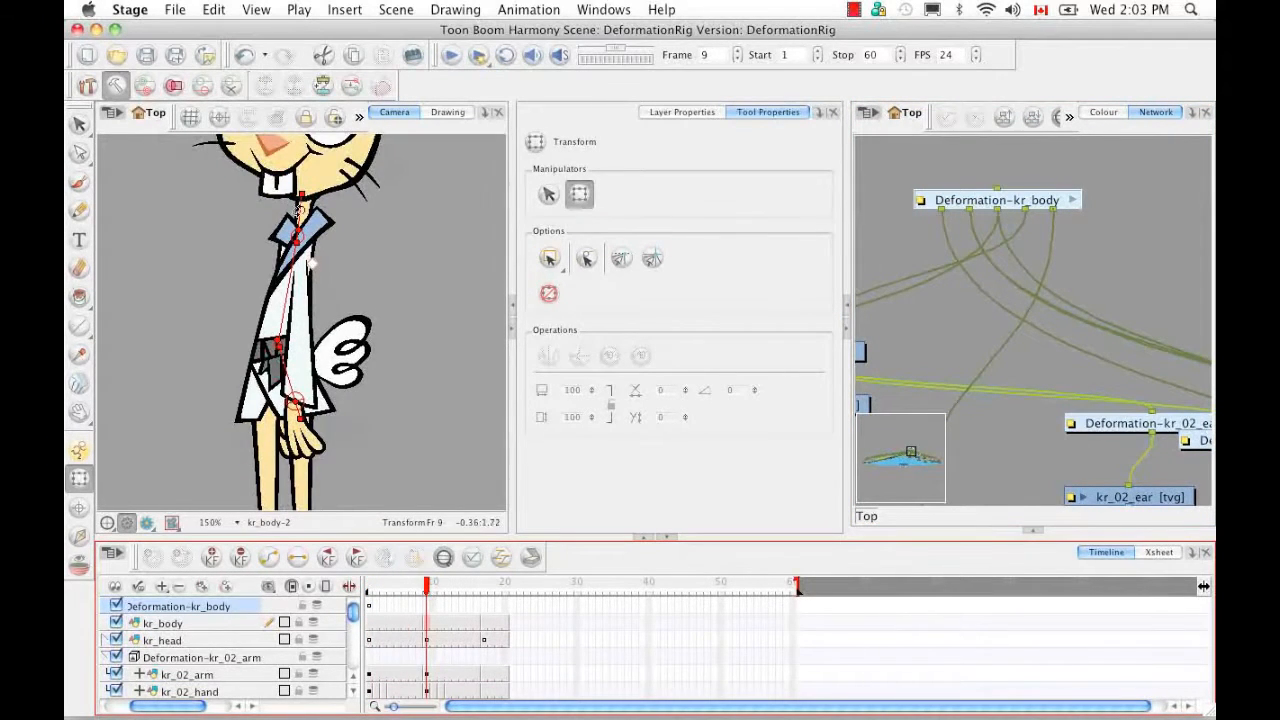
click(115, 640)
click(303, 415)
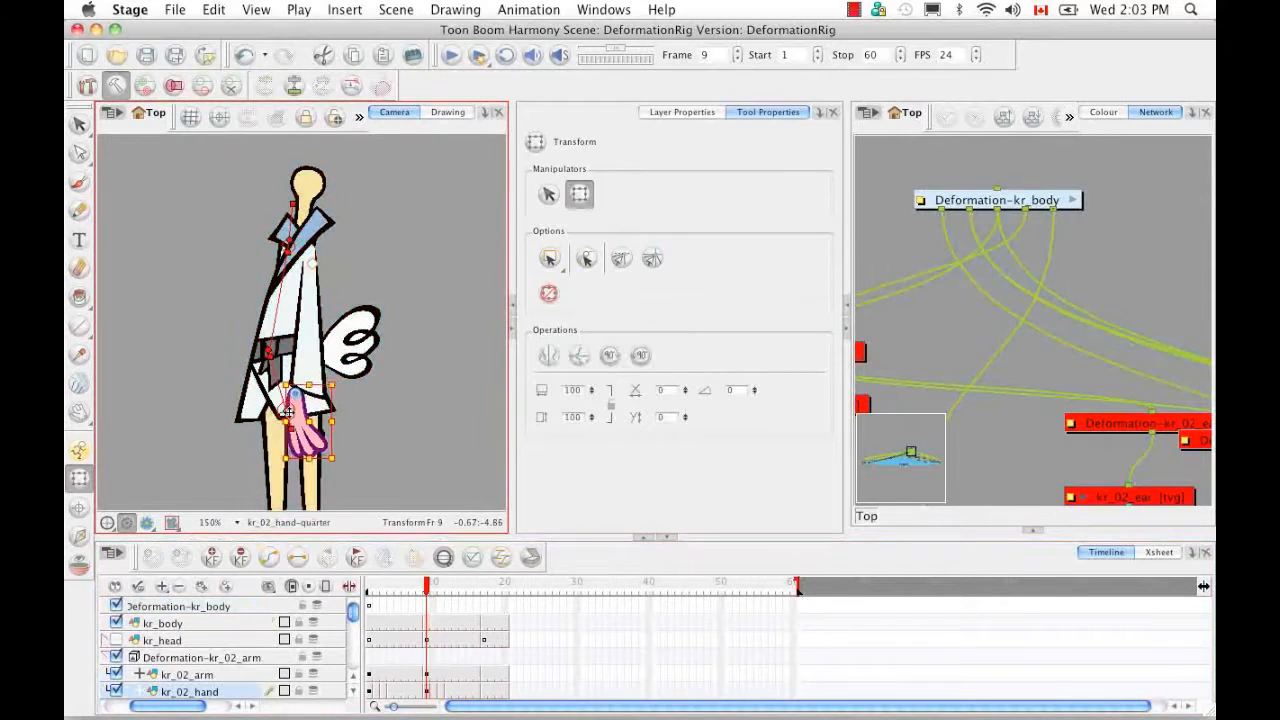
key(super+z)
click(233, 606)
- Fit kr_body's resting hip, waist, neck and head-end controls to the frame 9 drawing, temporarily hiding kr_02_arm
drag(284, 409, 286, 421)
drag(273, 361, 278, 325)
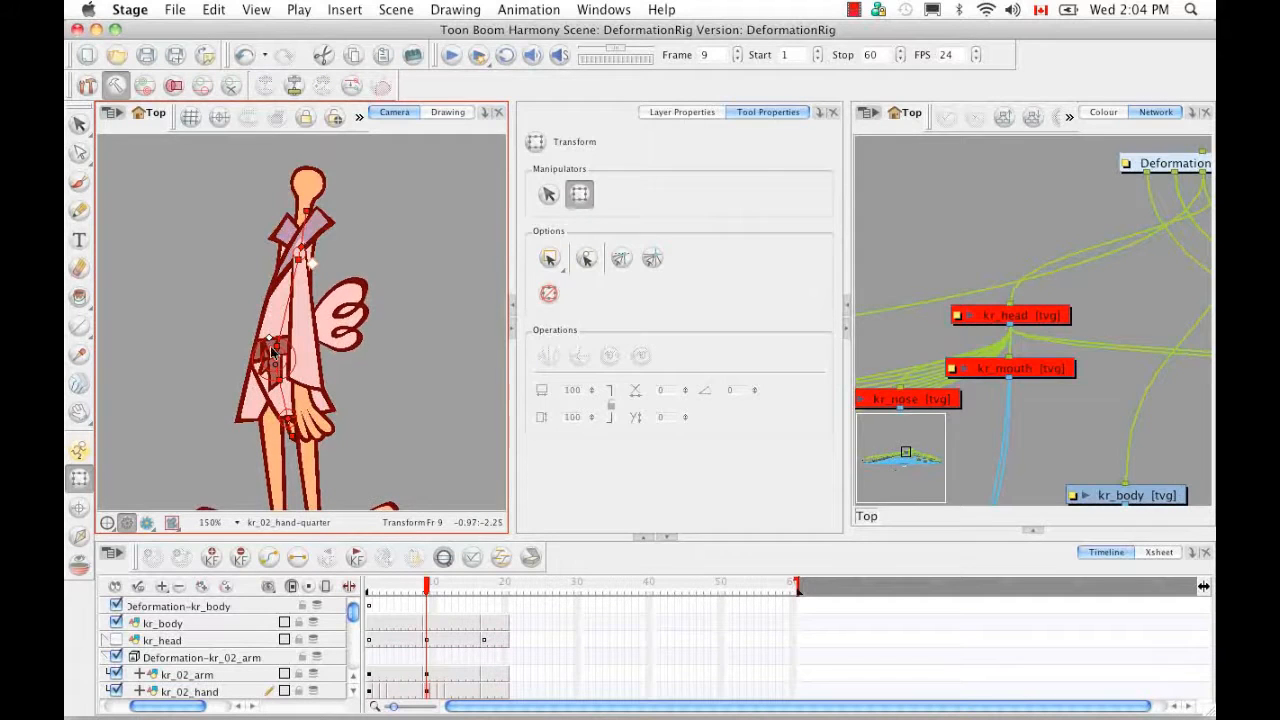
click(116, 674)
drag(276, 344, 302, 226)
drag(305, 177, 308, 172)
click(116, 674)
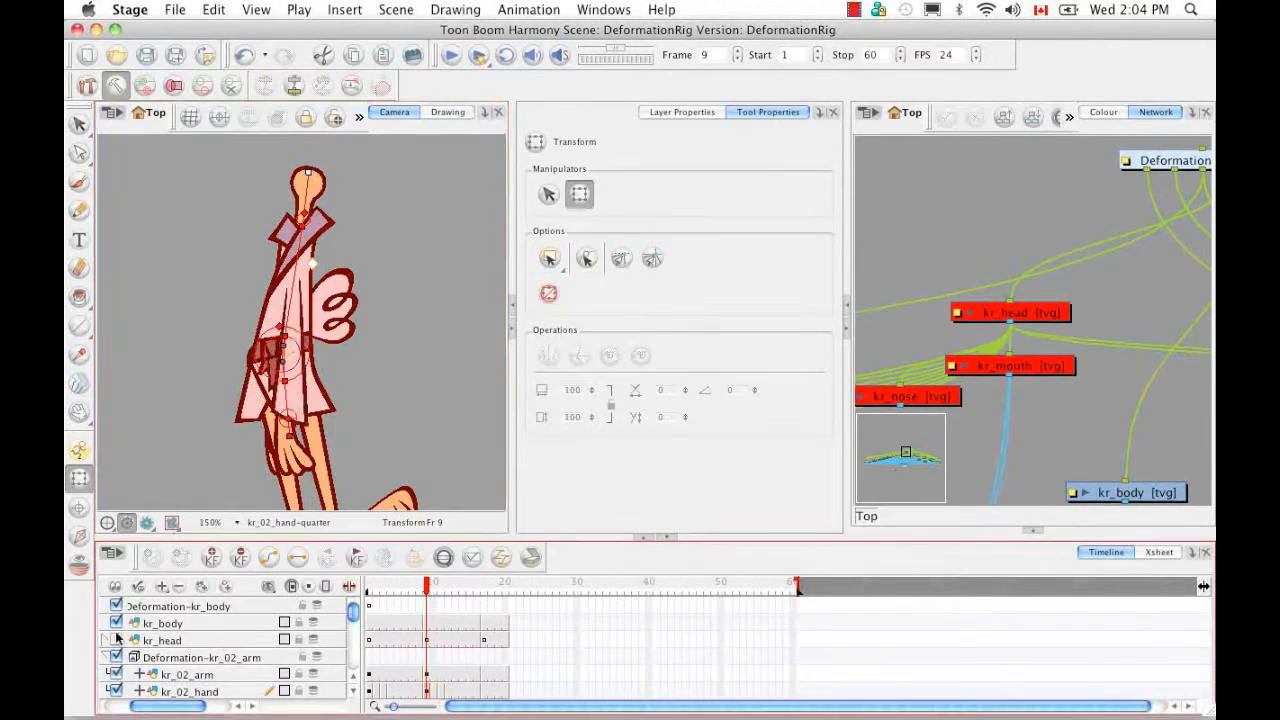
- Show kr_head on frame 9 and copy the Deformation-kr_body group's resting position to that frame
click(116, 640)
click(1161, 166)
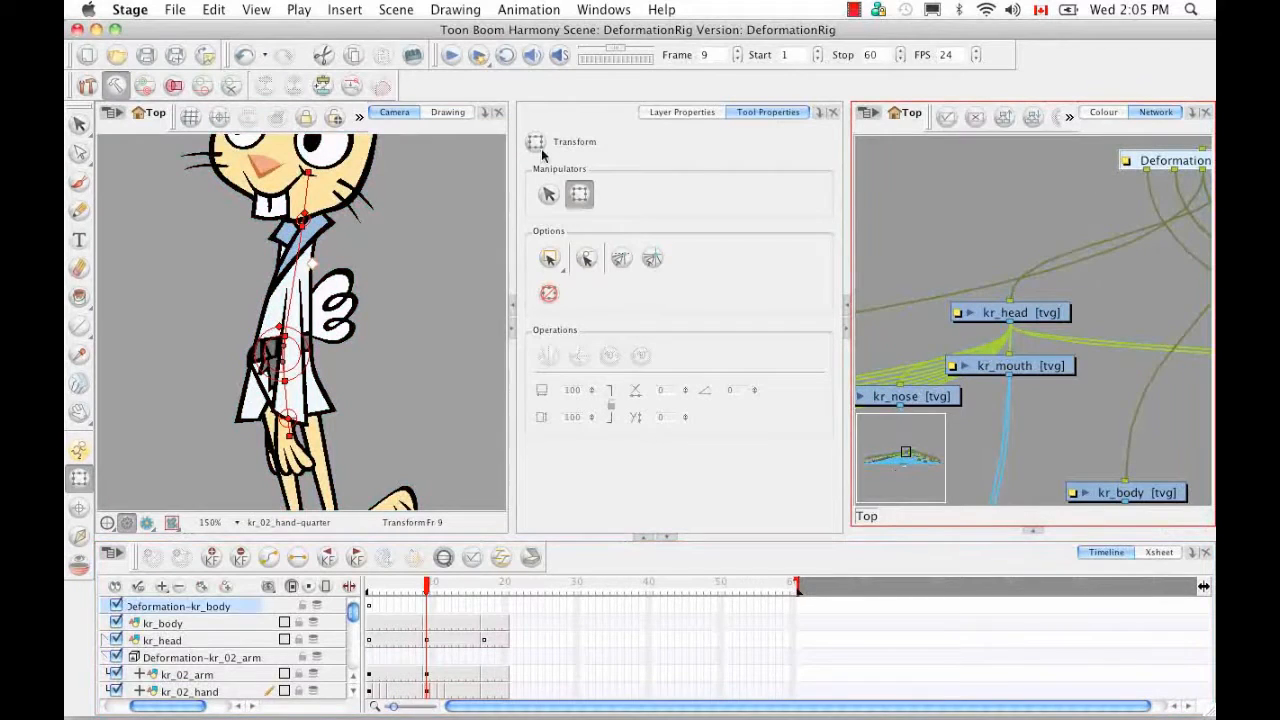
click(353, 87)
- On frame 17, hide kr_head and fit kr_body's resting deformation controls to the side-view drawing from hips to head end
drag(428, 589, 484, 588)
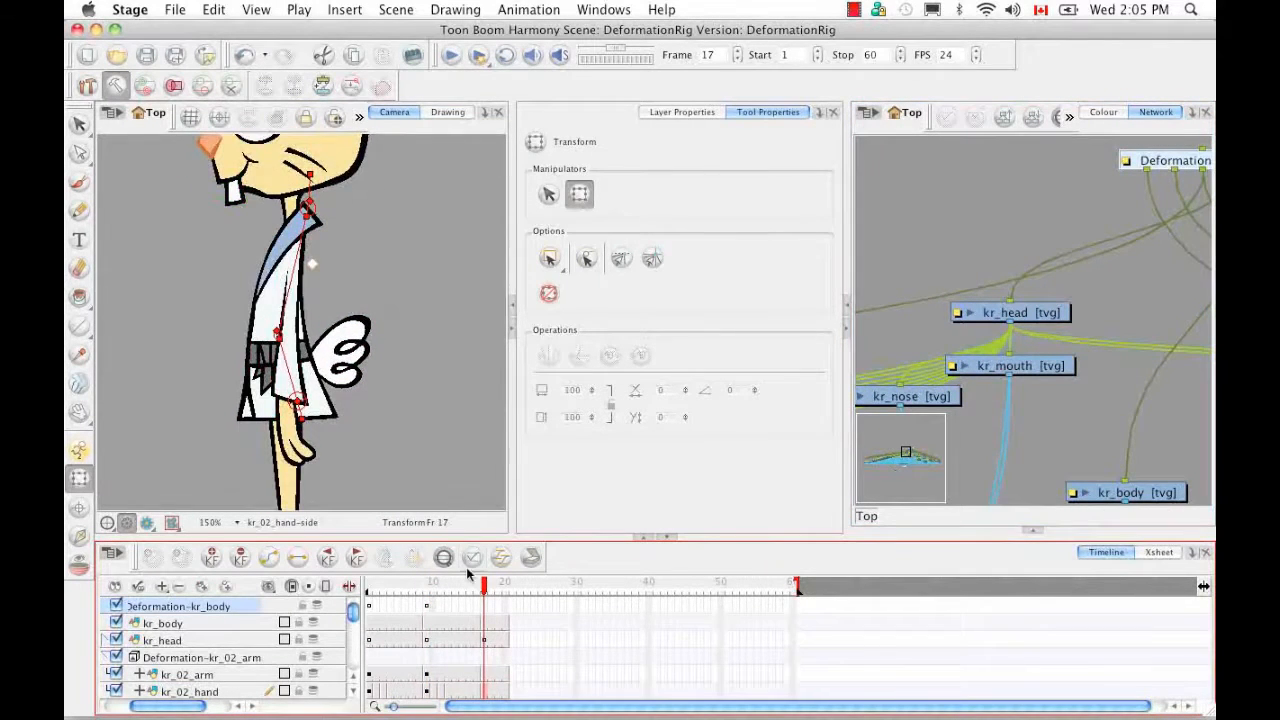
click(116, 640)
click(287, 428)
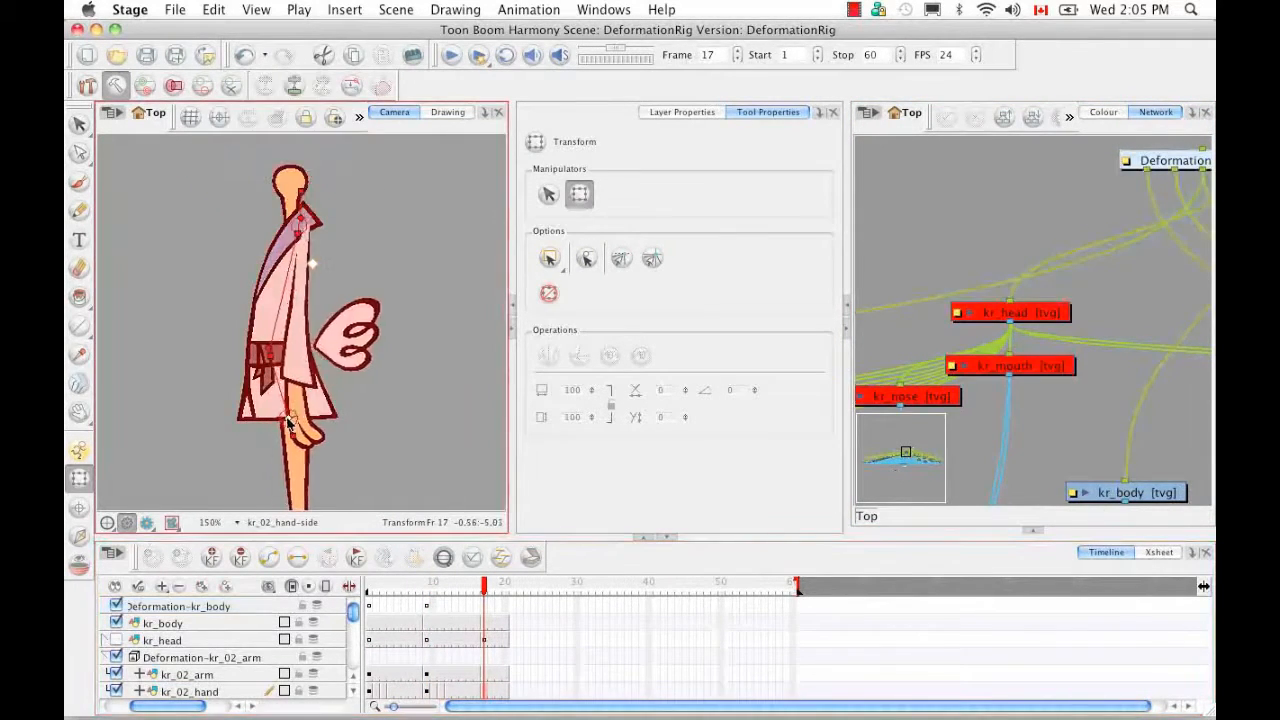
drag(287, 428, 282, 417)
drag(274, 352, 277, 306)
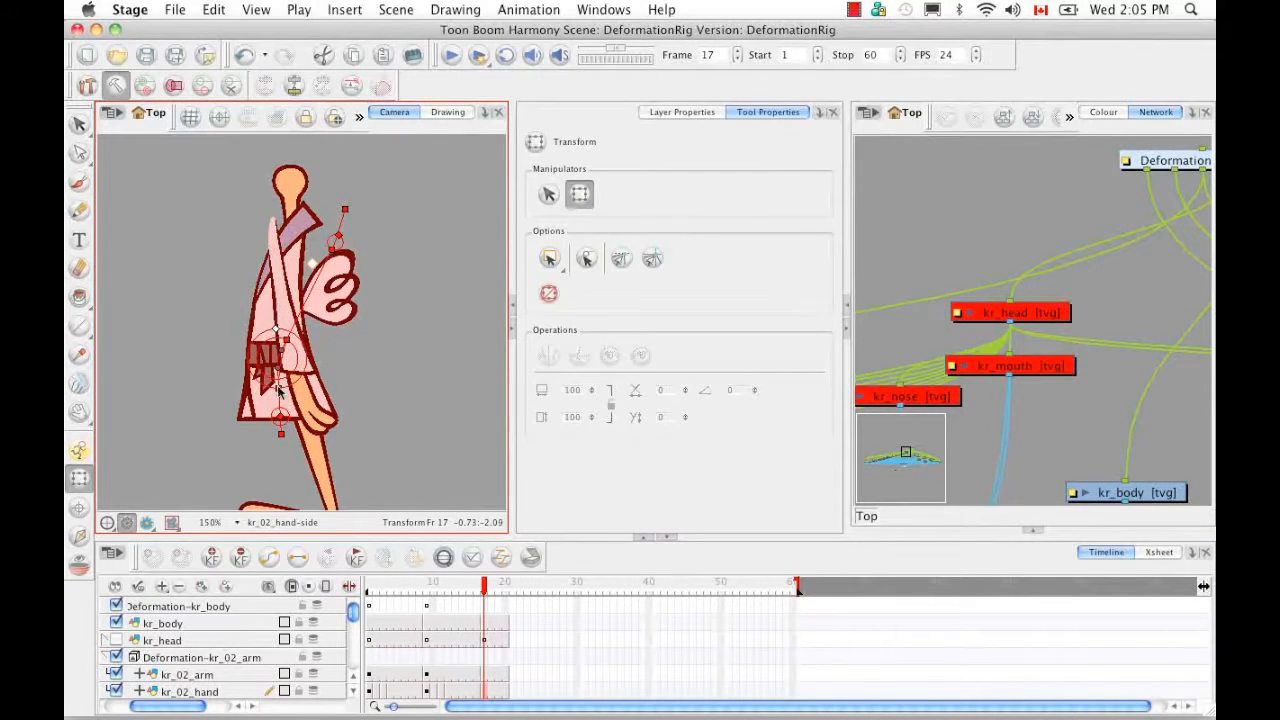
drag(279, 390, 279, 385)
drag(279, 322, 280, 338)
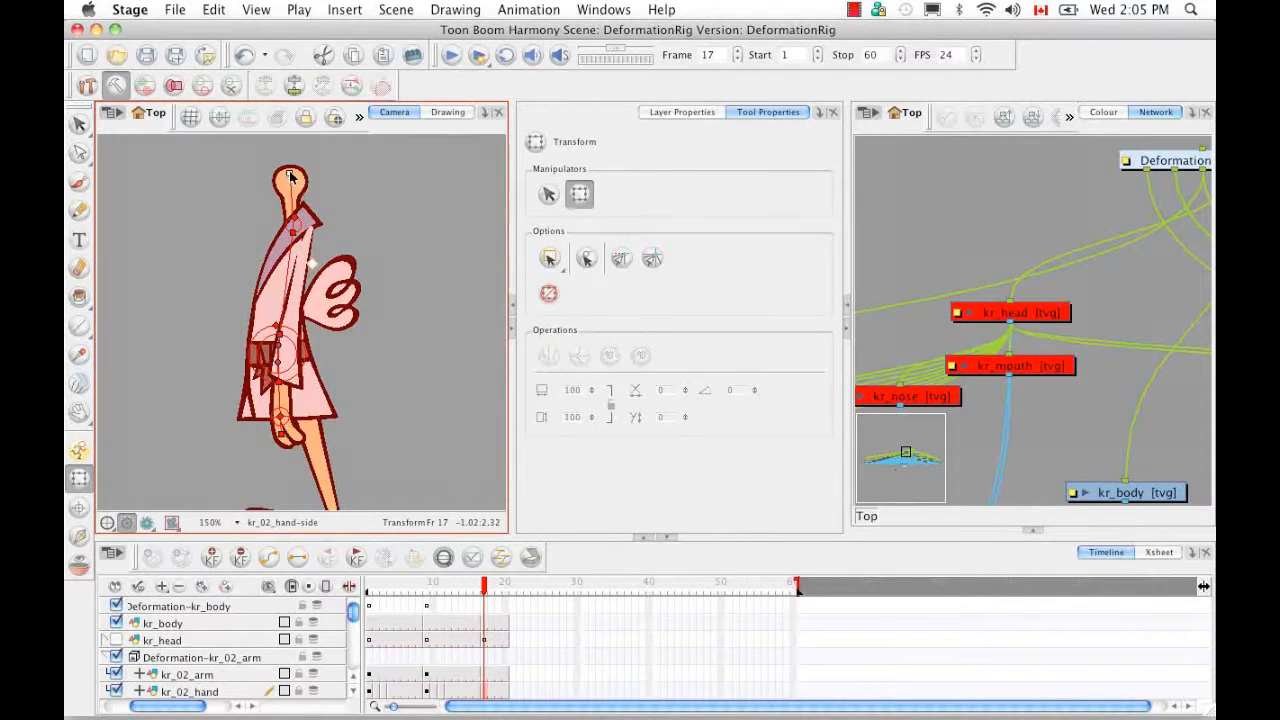
- Copy the Deformation-kr_body group's resting position to frame 17 and show the kr_head layer again
click(1161, 160)
click(355, 92)
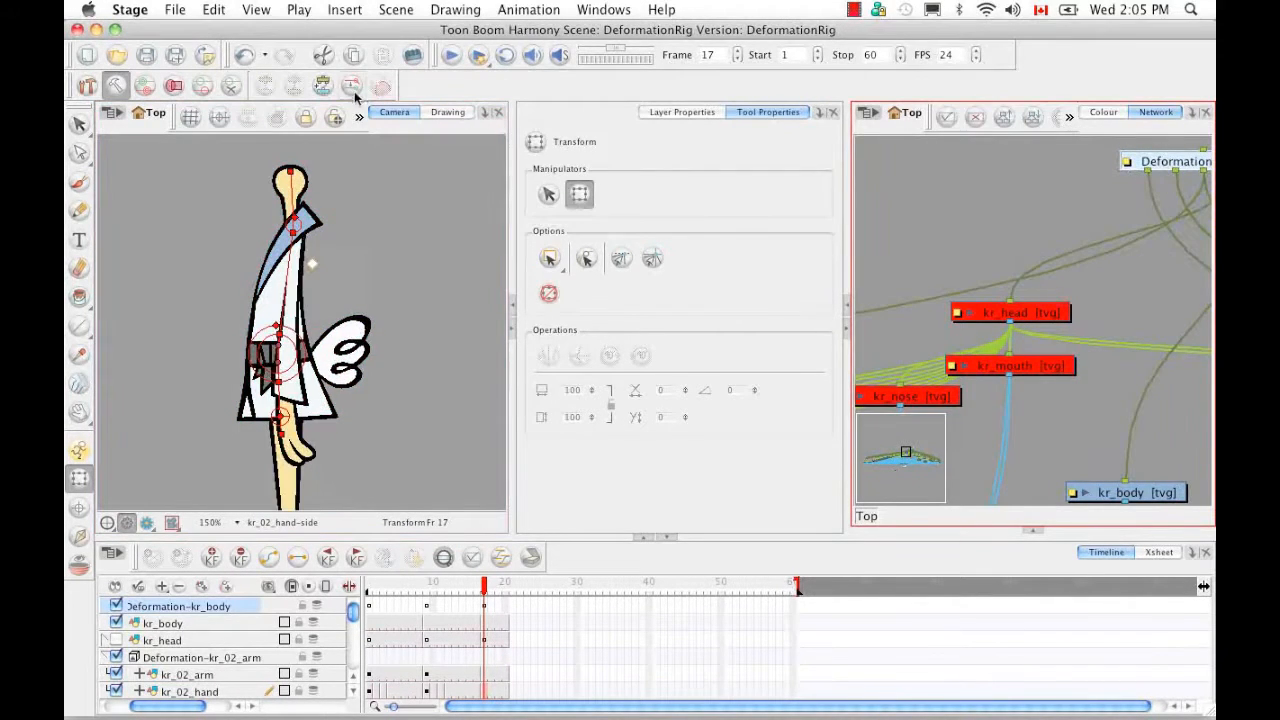
click(117, 641)
- Return to frame 1, find kr_02_arm in the network and select its Deformation-kr_02_arm_1 group
drag(458, 587, 370, 583)
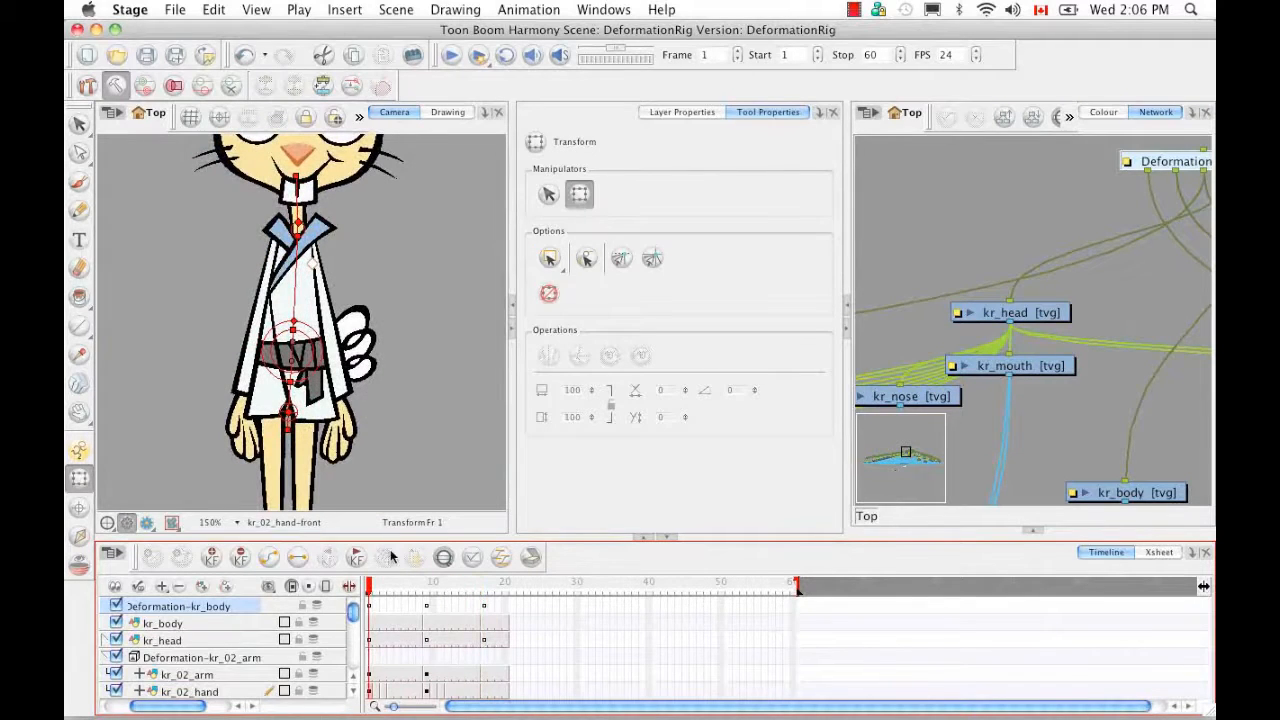
click(220, 672)
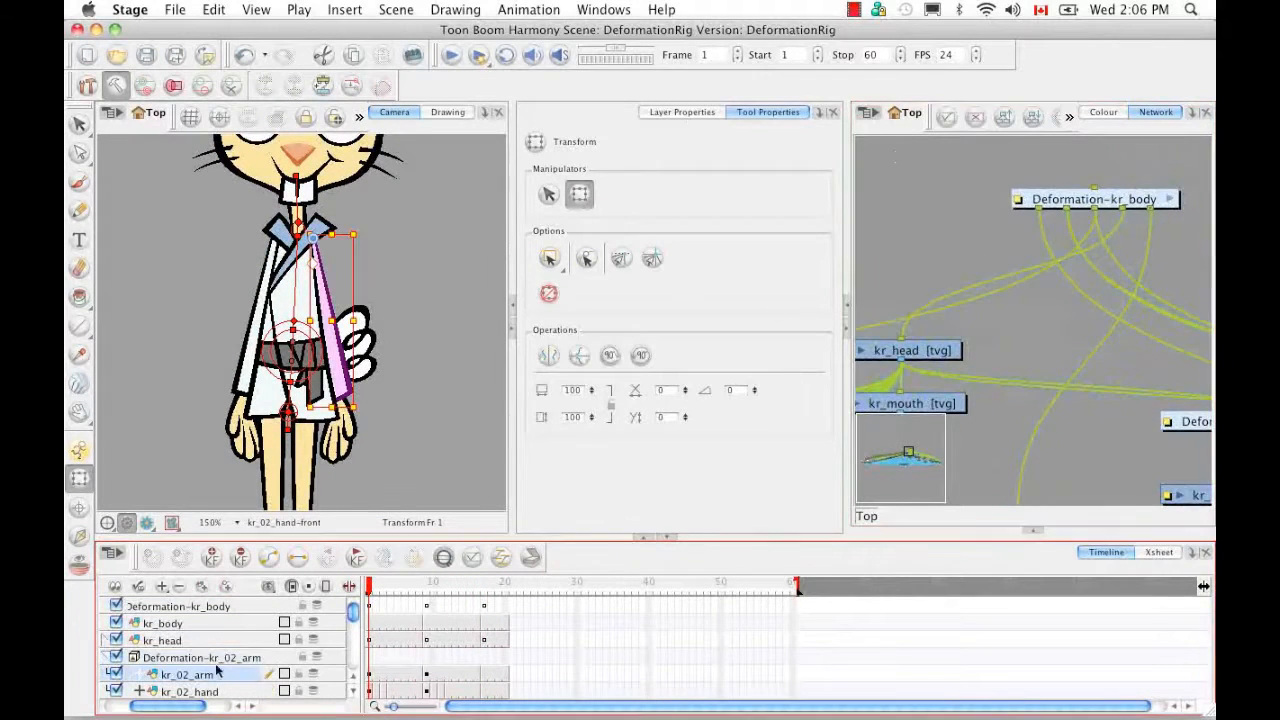
key(o)
drag(963, 228, 1034, 316)
click(1034, 316)
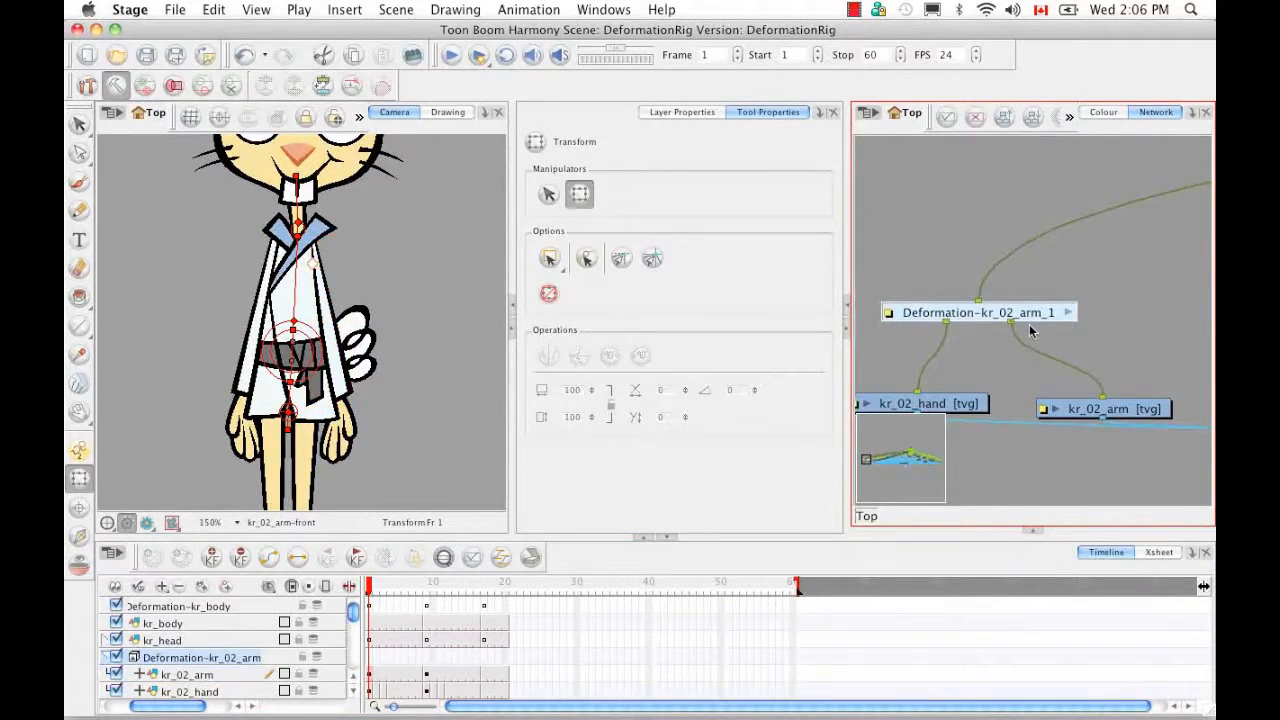
- Show only the Deformation-kr_02_arm_1 group's controls in the Camera view and hide the kr_body layer
click(230, 88)
click(360, 118)
click(396, 144)
click(116, 623)
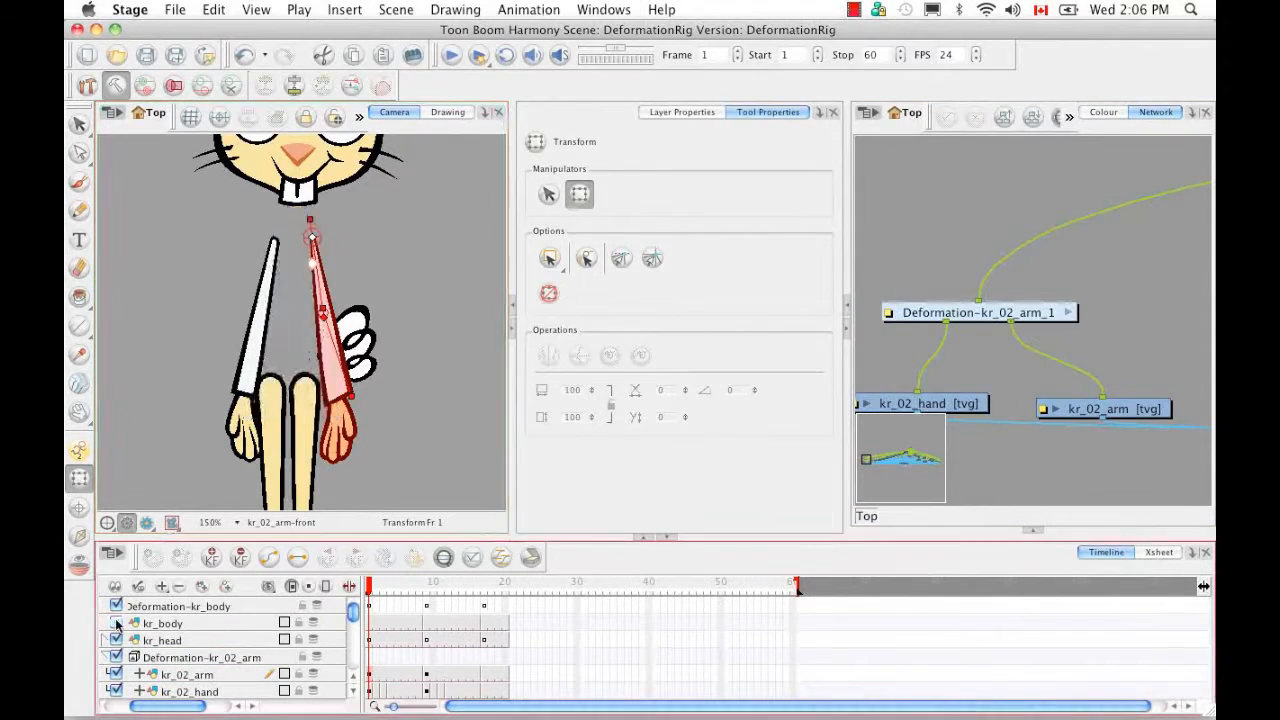
- On frame 1, fit kr_02_arm's resting deformation controls along the centre of the front-view sleeve, from elbow to cuff
scroll(312, 300, up, 7)
key(space)
drag(310, 287, 288, 297)
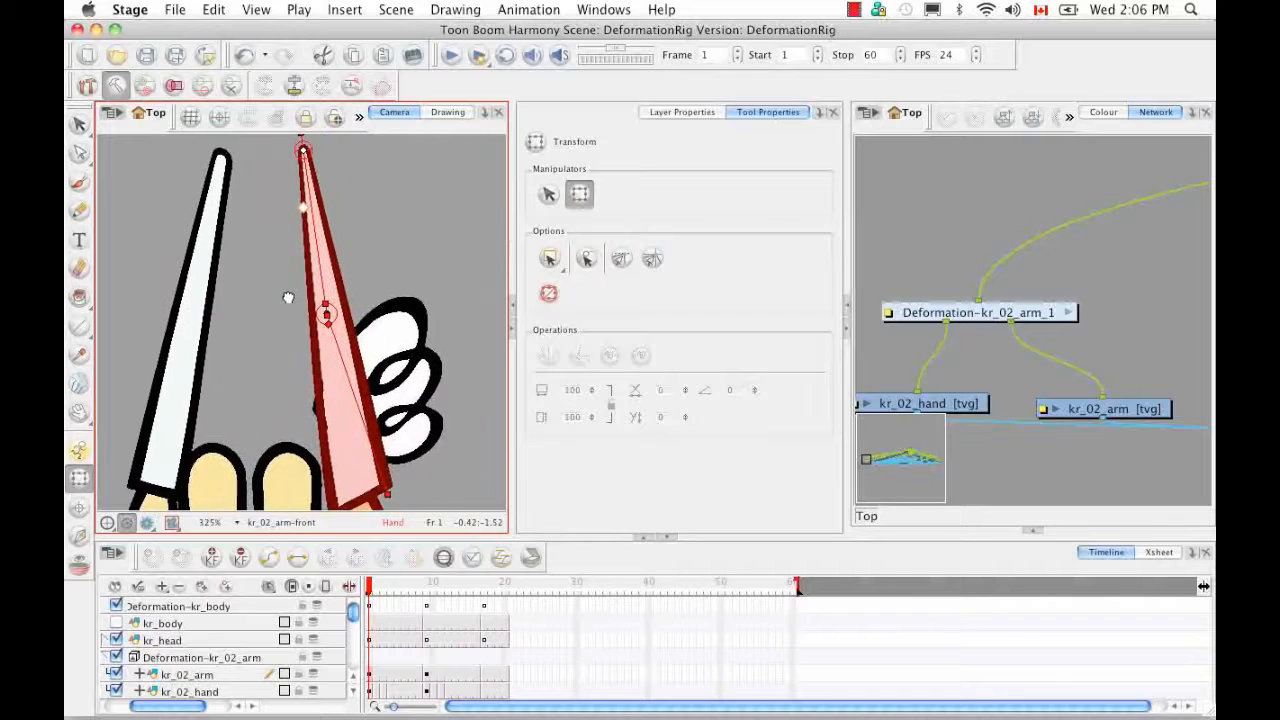
drag(388, 497, 361, 500)
drag(327, 315, 331, 334)
key(space)
drag(360, 498, 361, 437)
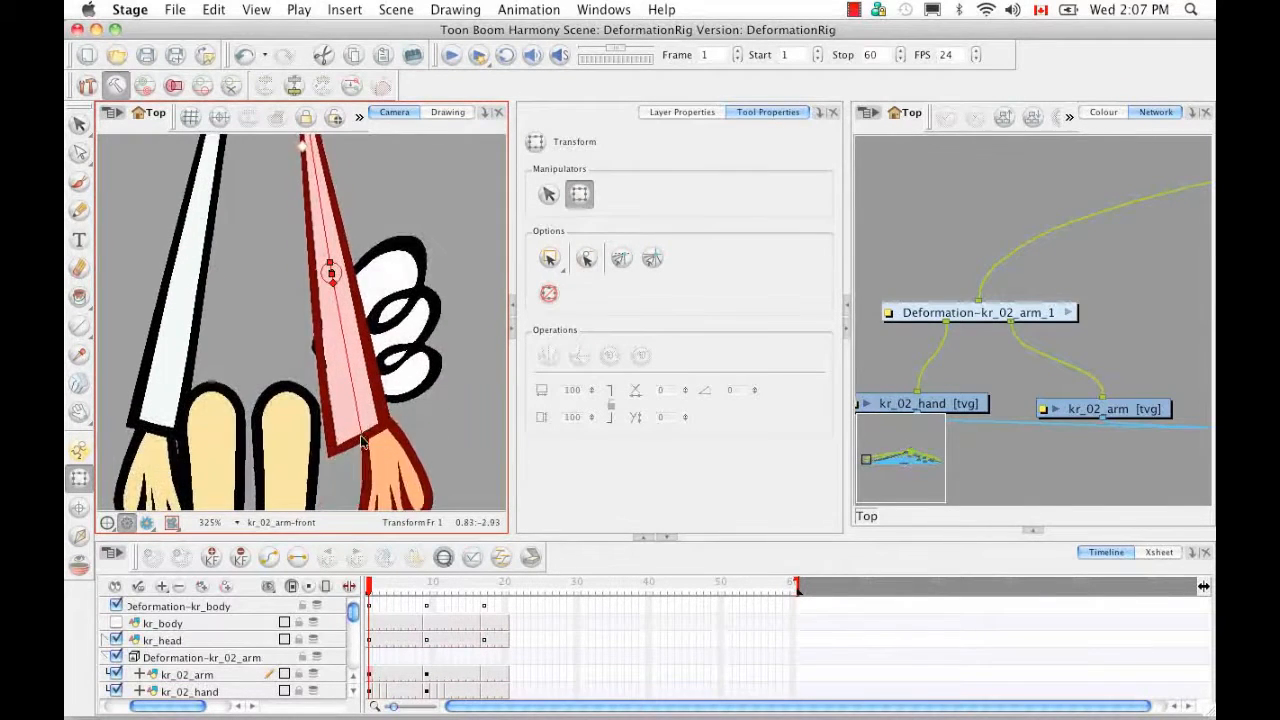
drag(331, 288, 352, 367)
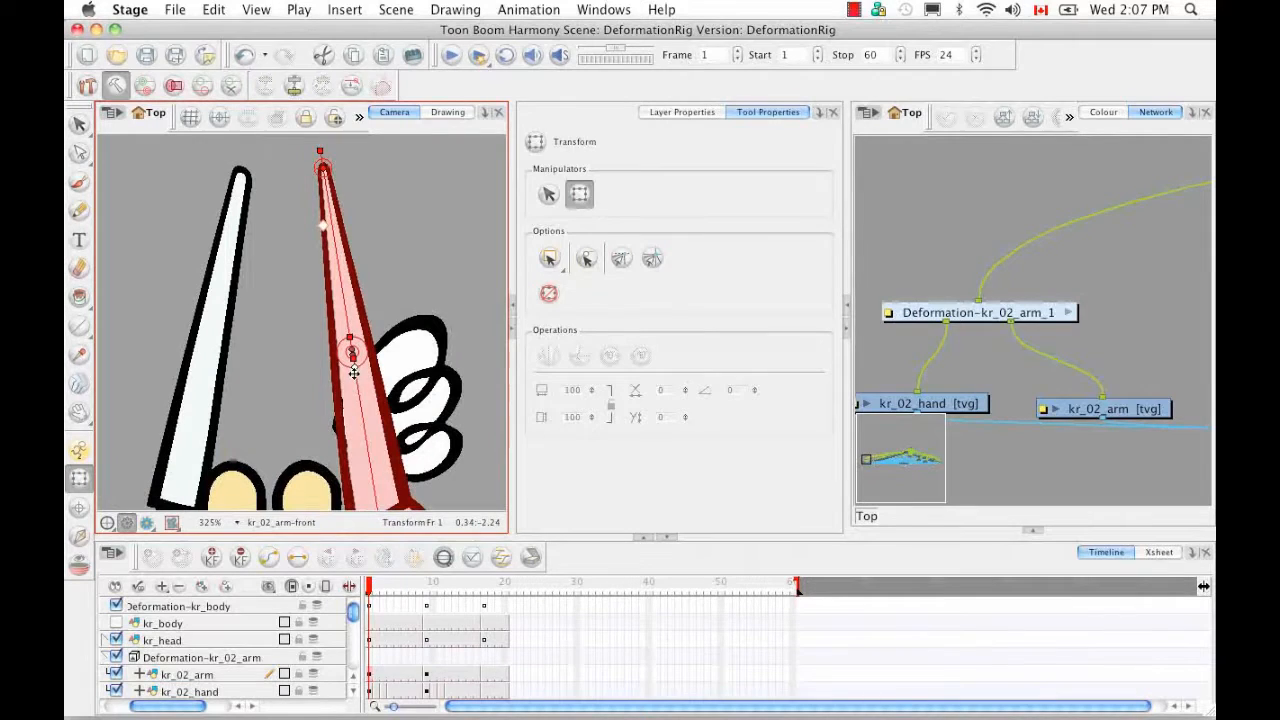
key(space)
drag(402, 296, 408, 284)
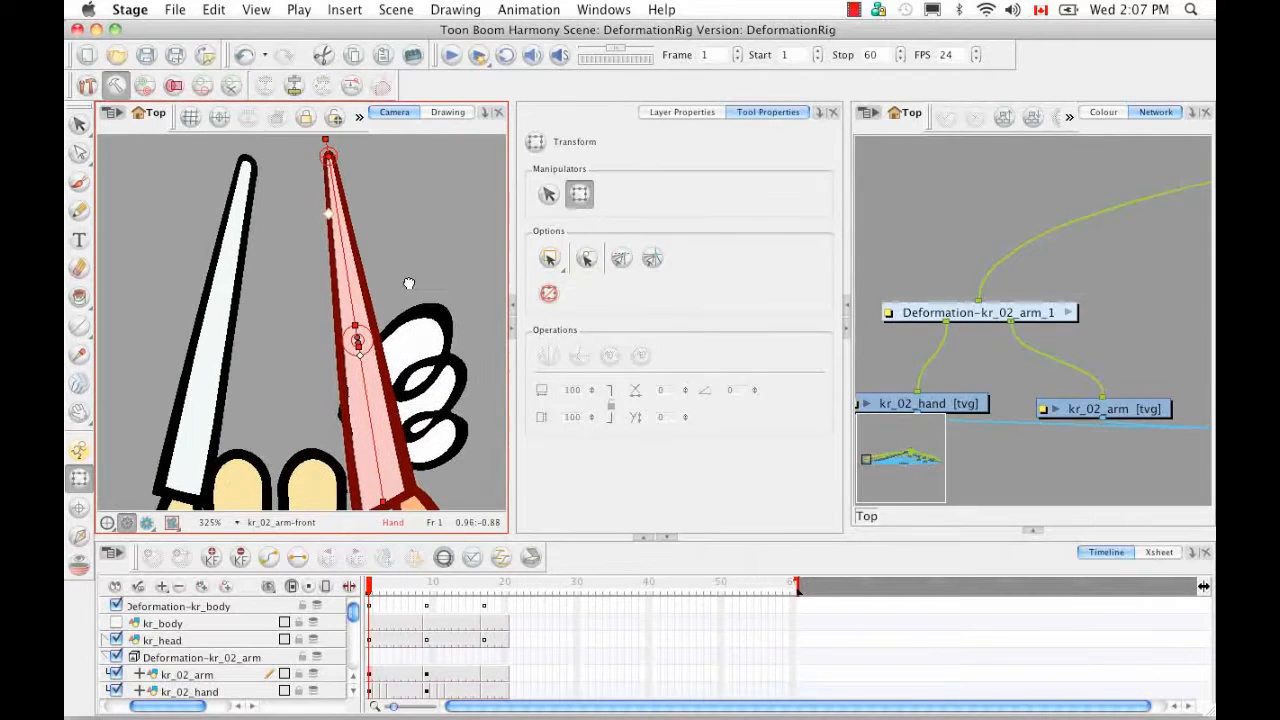
key(1)
key(1)
key(1)
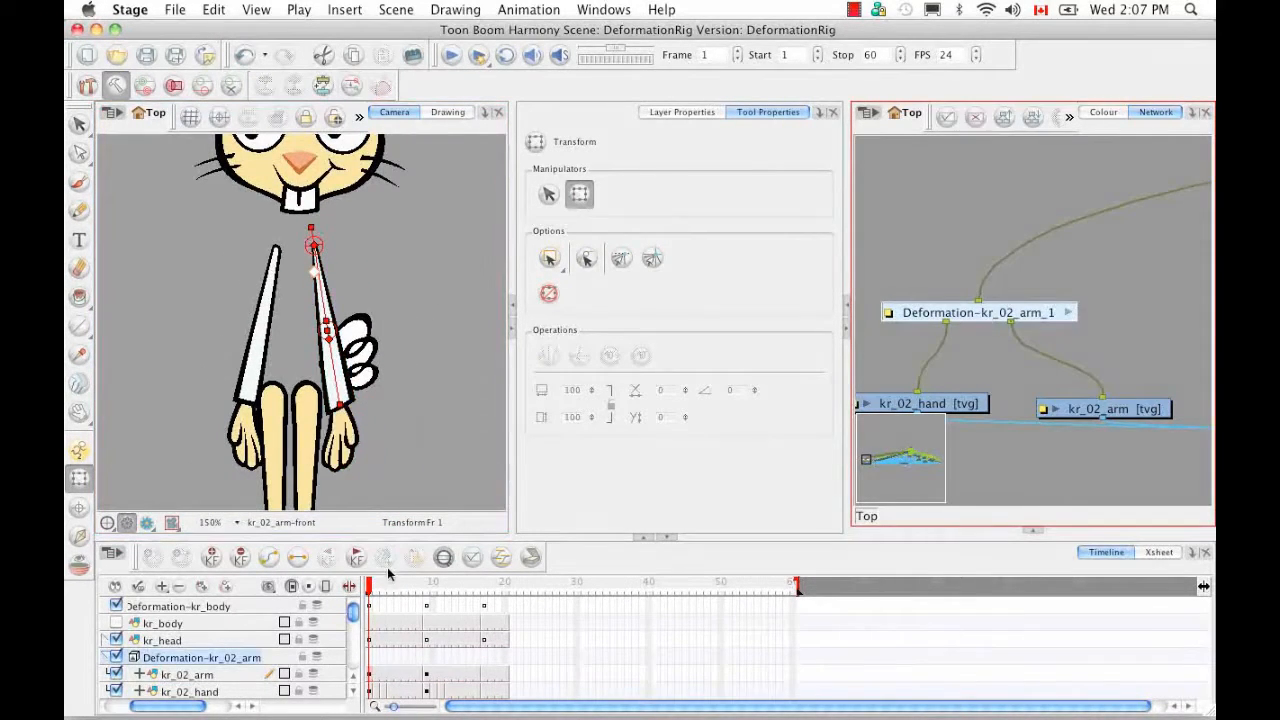
- On frame 9, fit kr_02_arm's resting deformation controls to the quarter-view arm drawing and select its Deformation-kr_02_arm_1 group
drag(369, 588, 426, 588)
drag(314, 245, 304, 267)
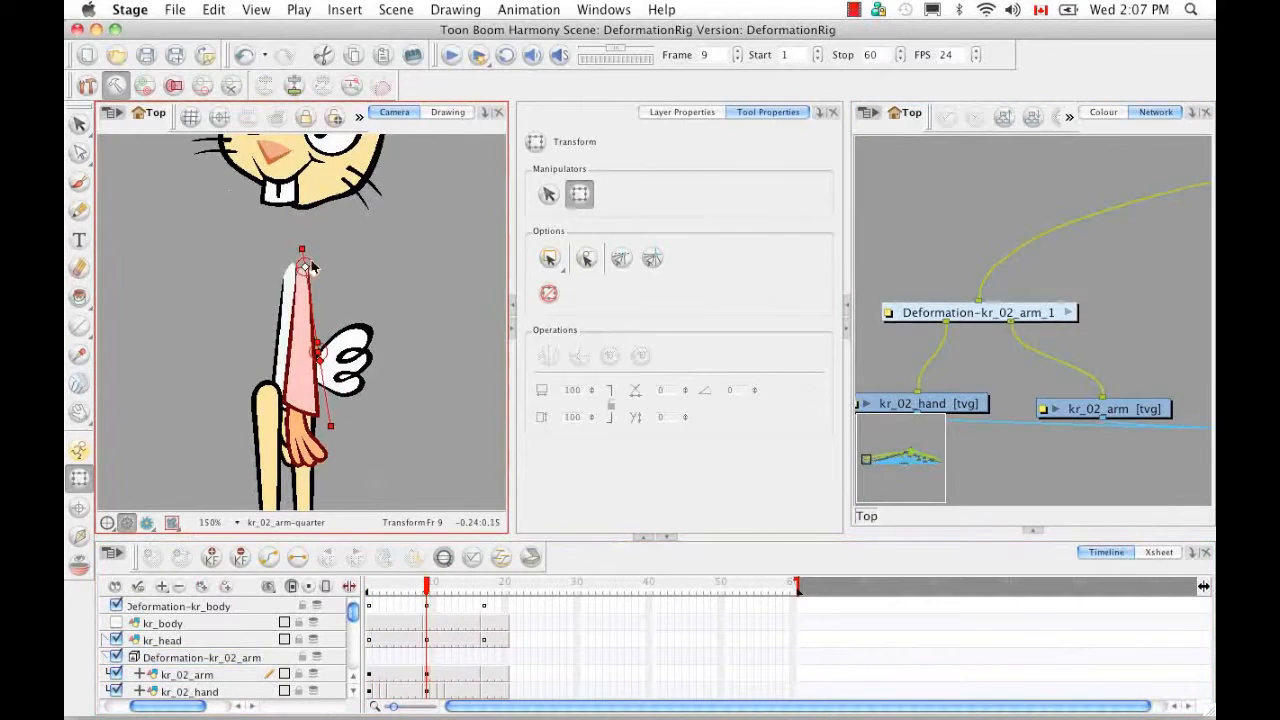
key(2)
drag(209, 191, 246, 149)
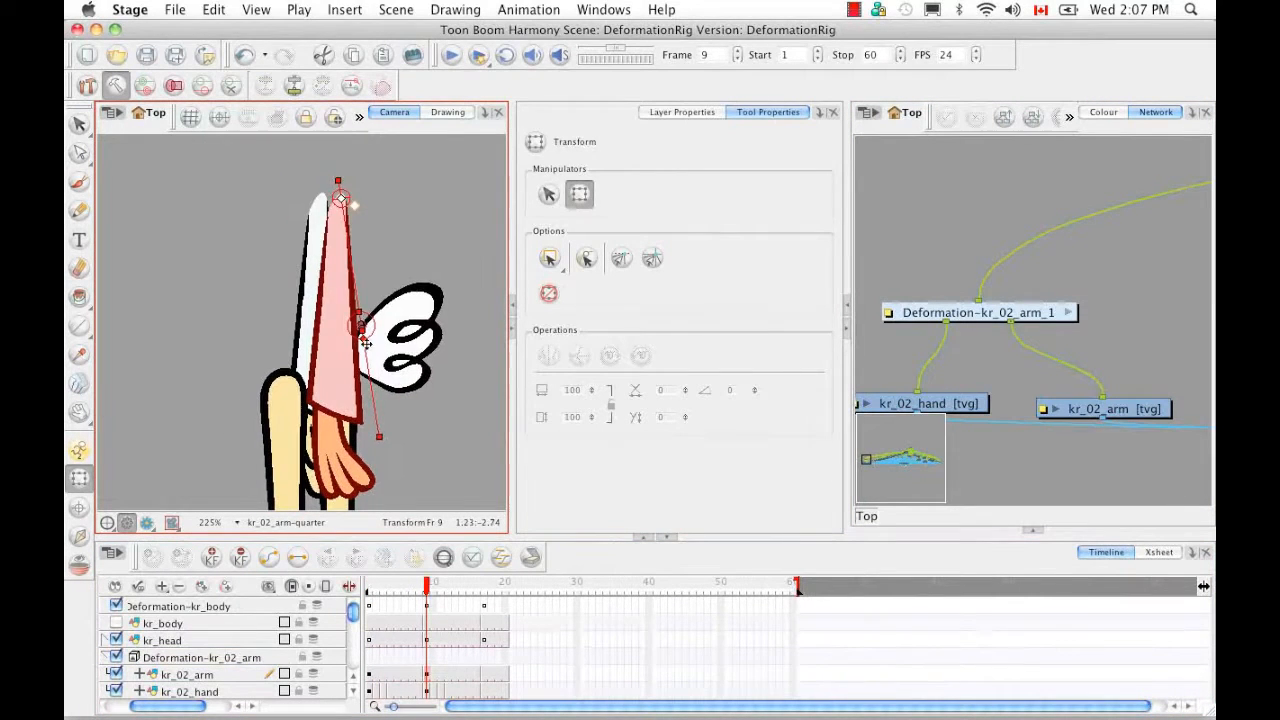
drag(366, 343, 337, 297)
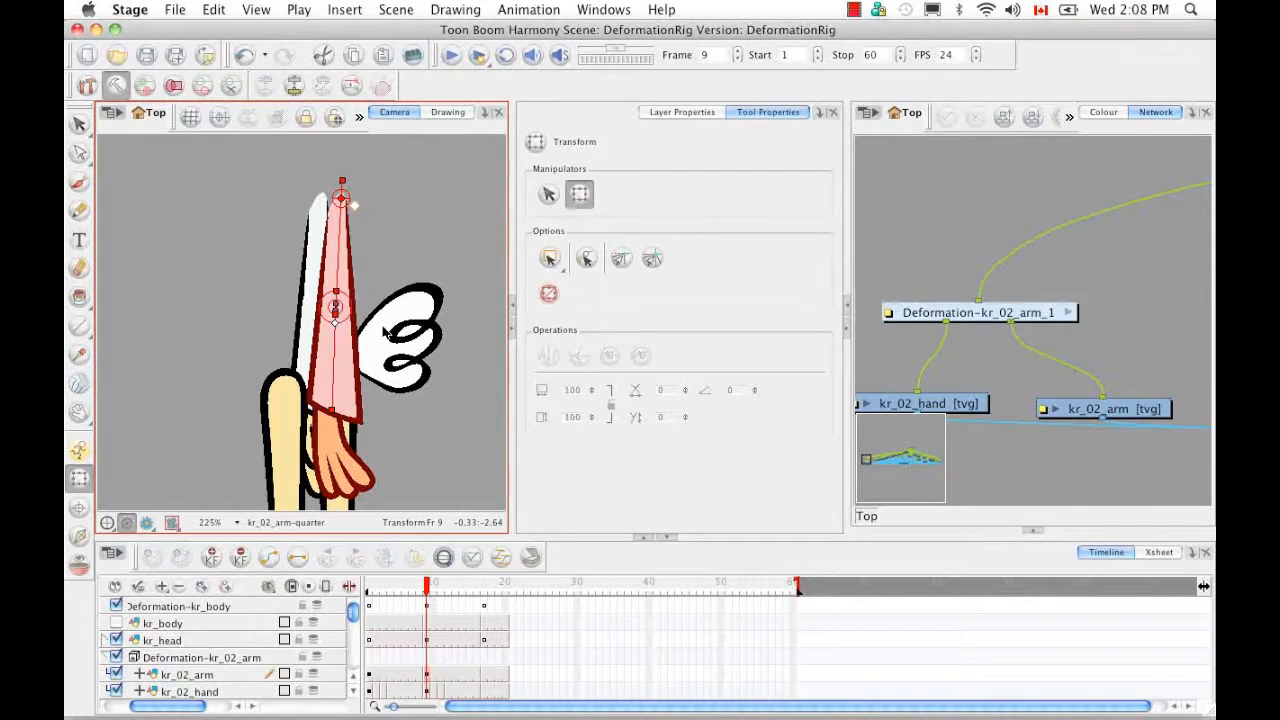
click(942, 309)
- On frame 17, fit kr_02_arm's resting deformation controls to the side-view arm drawing, and return to frame 1
drag(428, 592, 484, 597)
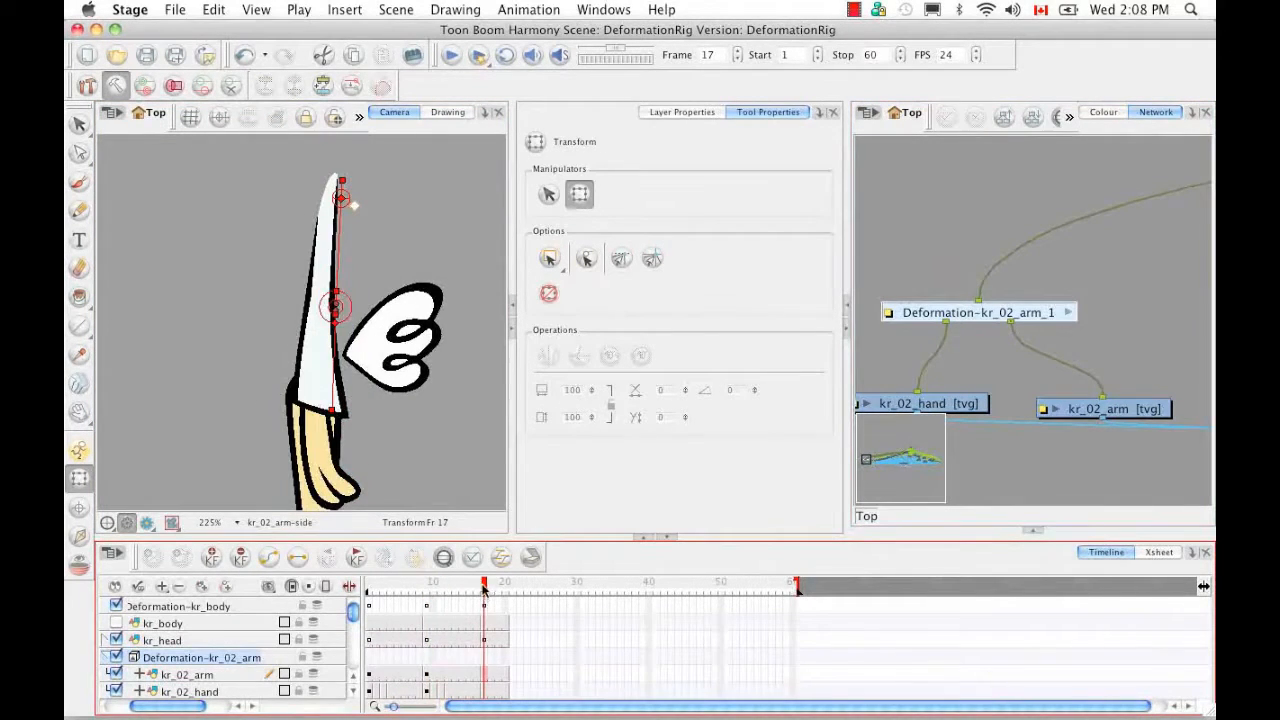
click(341, 200)
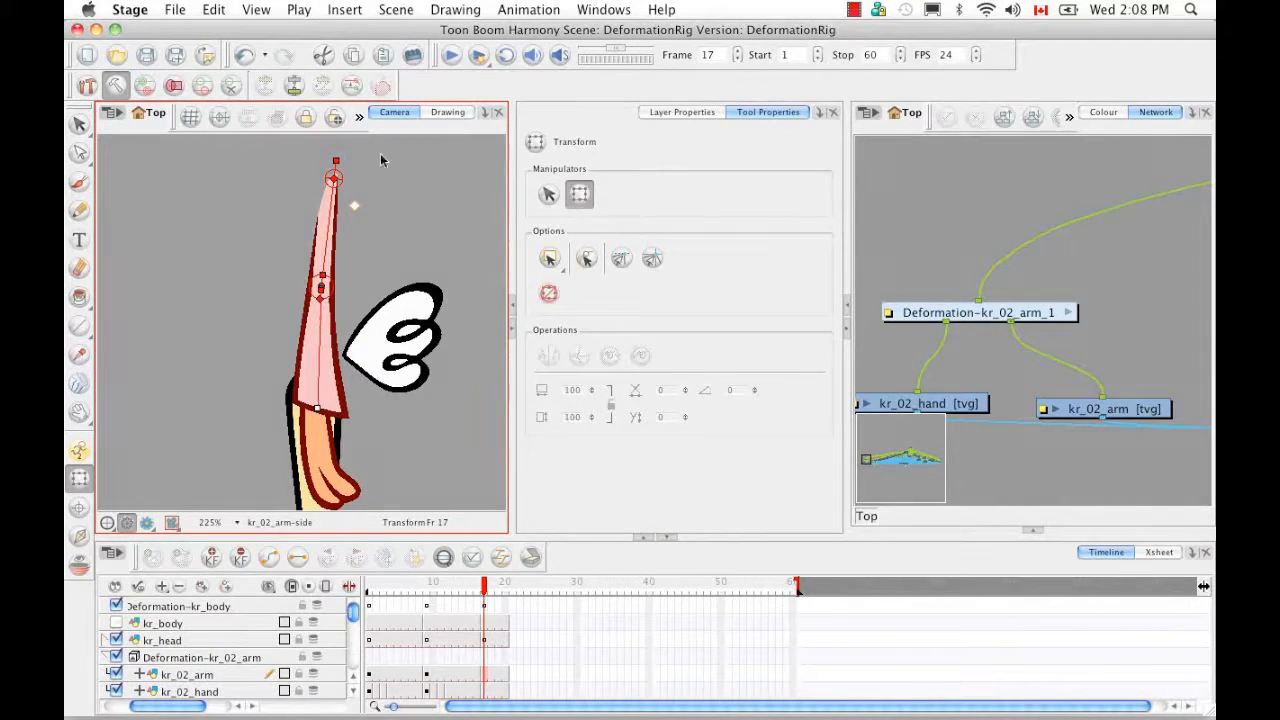
click(355, 558)
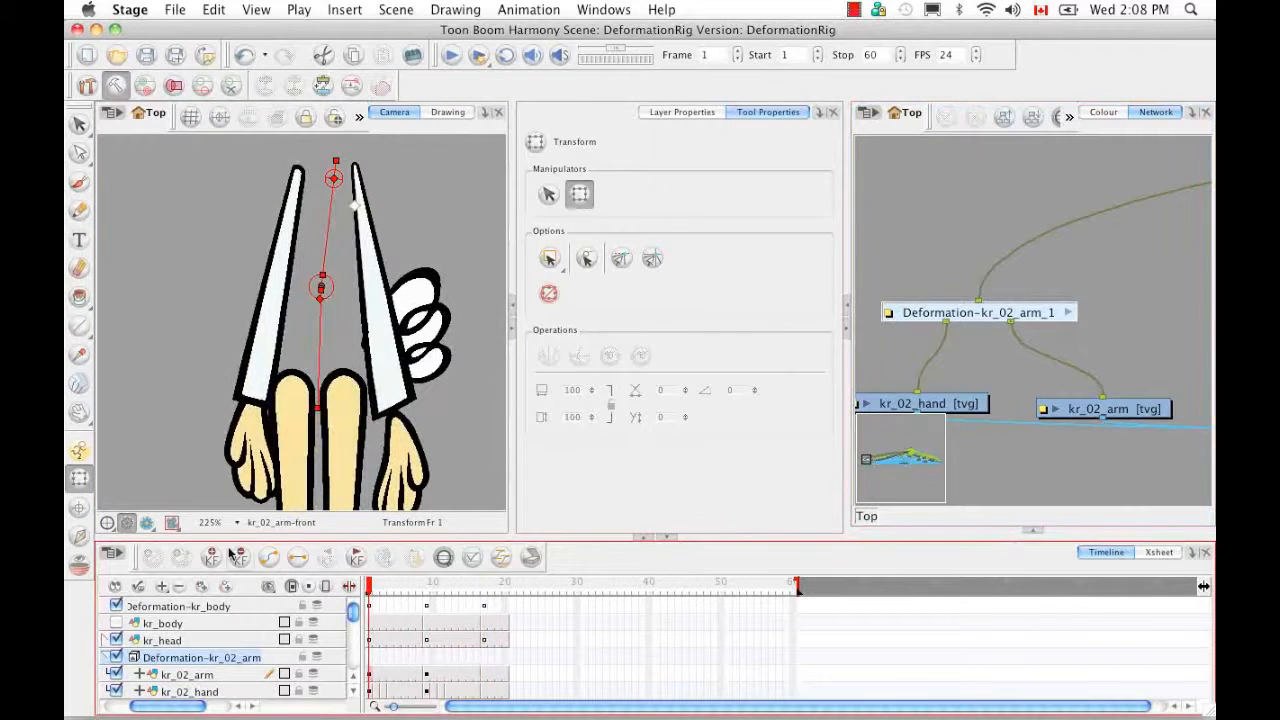
- Show the kr_body layer again, find kr_01_arm in the network and select its Deformation-kr_01_arm group
click(115, 623)
click(354, 692)
click(354, 692)
click(190, 692)
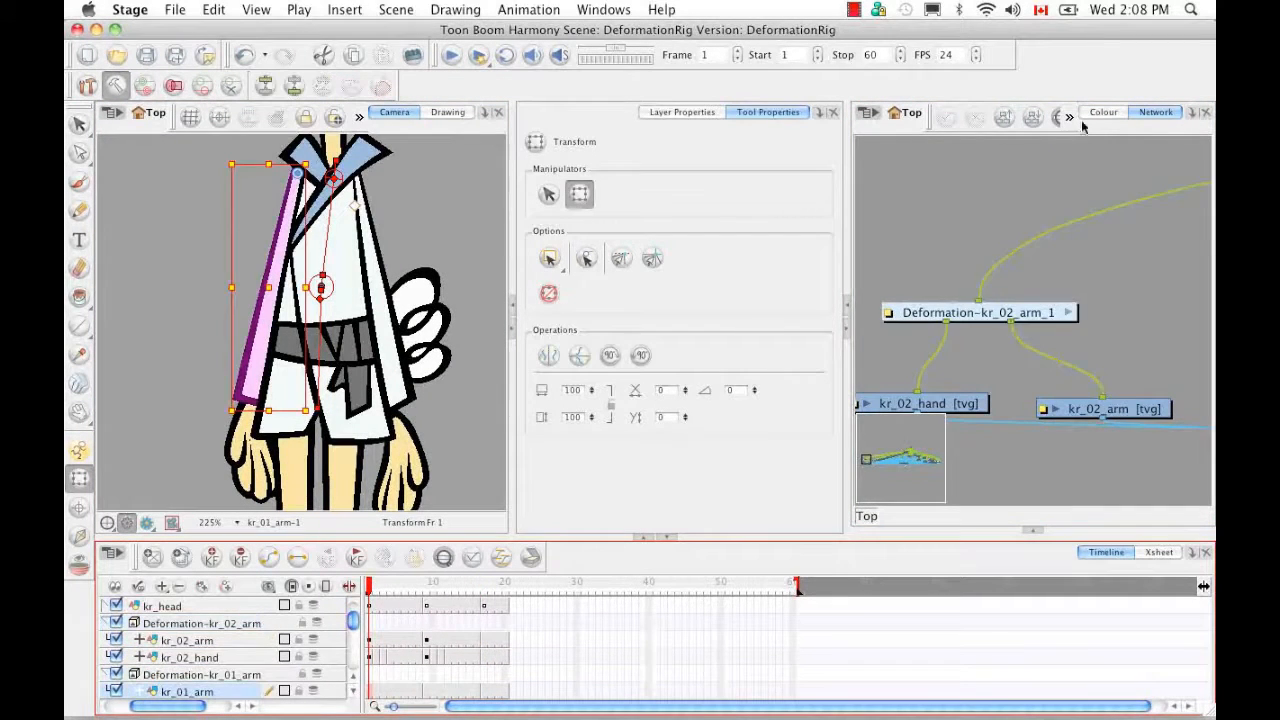
click(1085, 130)
key(o)
drag(1001, 272, 1017, 314)
click(1008, 294)
- Hide the kr_02_arm deformation controls and show those of Deformation-kr_01_arm in the Camera view
click(231, 87)
click(359, 117)
click(405, 147)
click(188, 676)
click(359, 117)
click(378, 149)
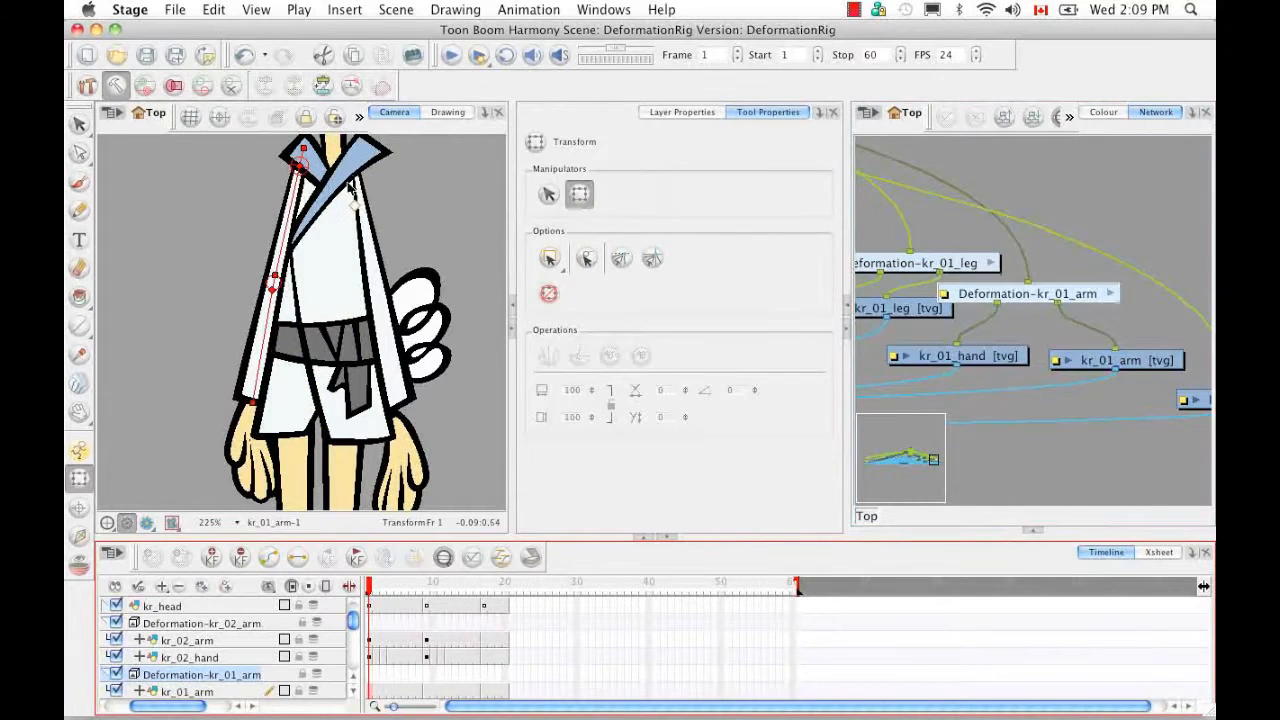
- On frame 1, hide kr_body, fit kr_01_arm's resting controls to the sleeve drawing and copy its group's resting position to that frame
drag(256, 403, 252, 397)
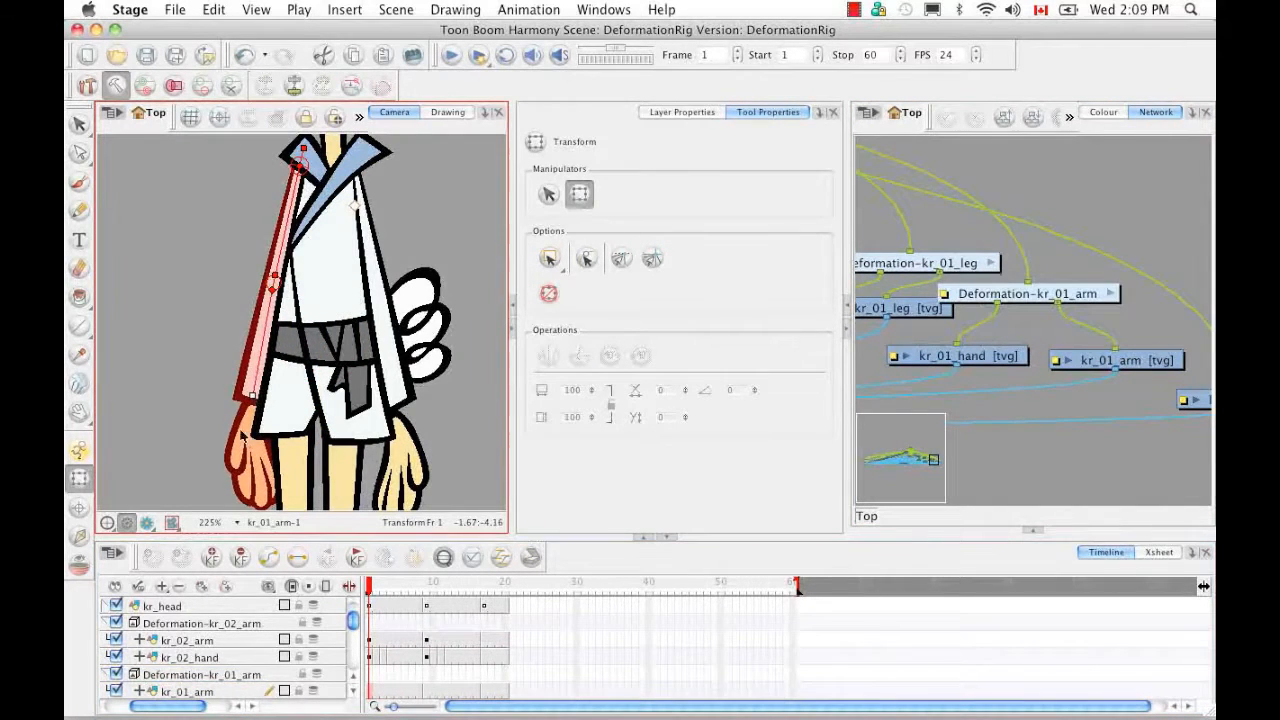
click(354, 677)
click(354, 677)
click(116, 623)
drag(298, 164, 298, 170)
drag(271, 277, 283, 284)
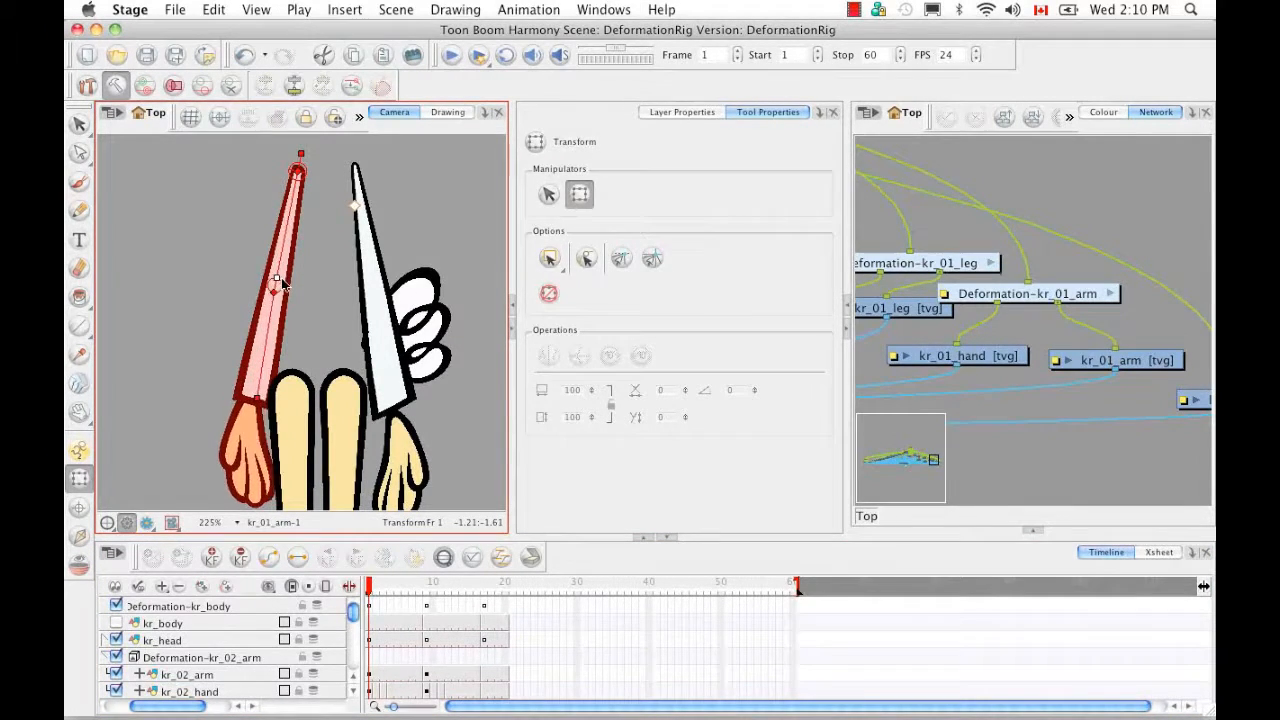
drag(258, 399, 255, 403)
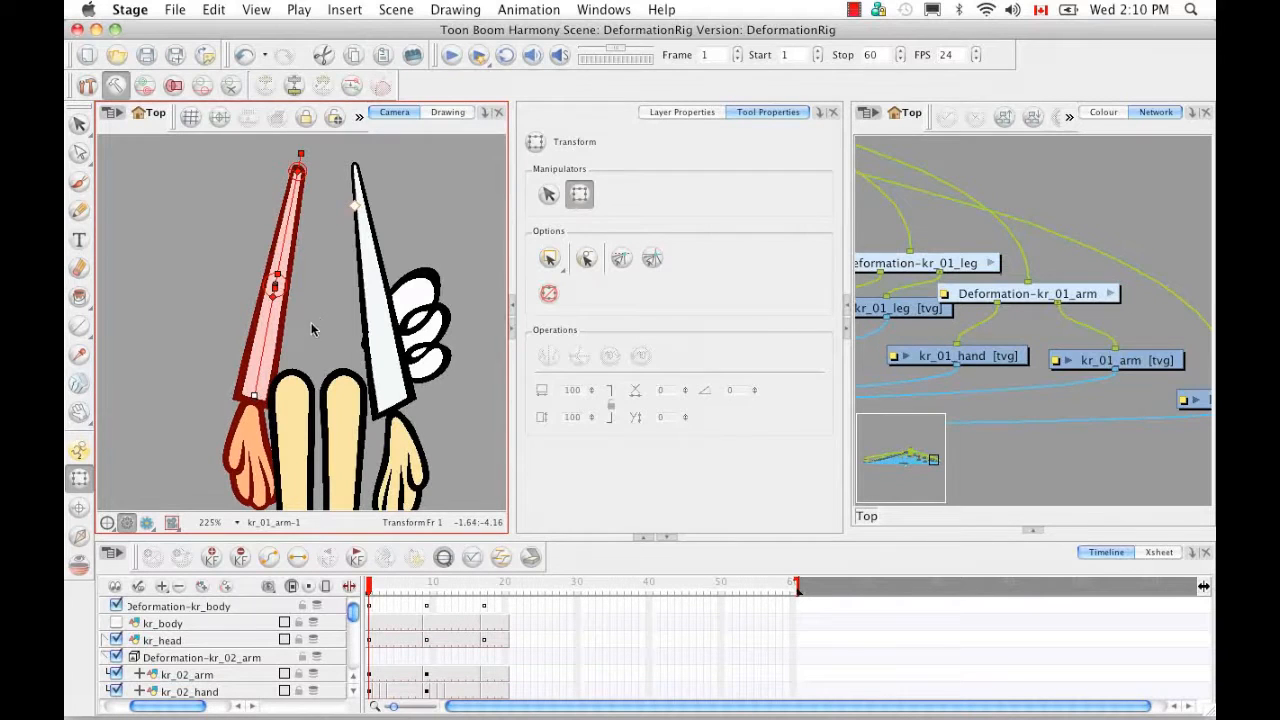
click(335, 163)
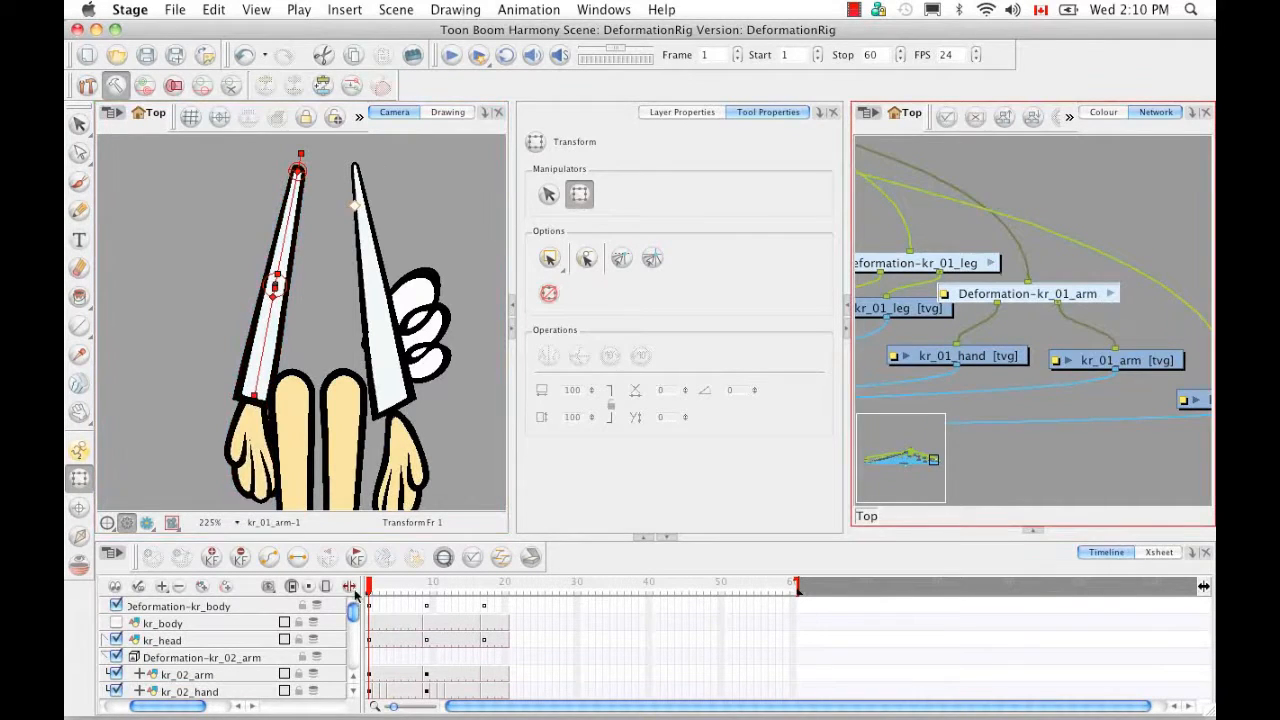
- Go to frame 9 and hide the kr_01_arm and kr_01_hand layers
click(428, 590)
click(147, 656)
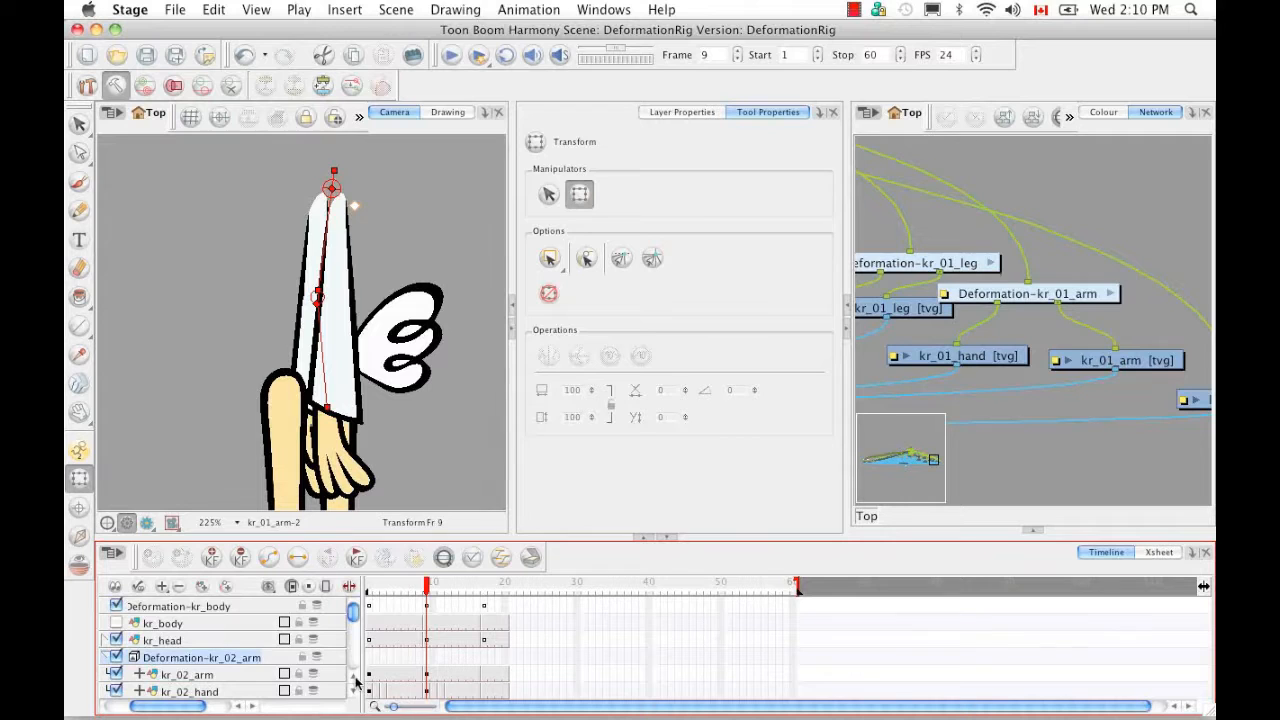
click(354, 692)
click(116, 657)
click(116, 674)
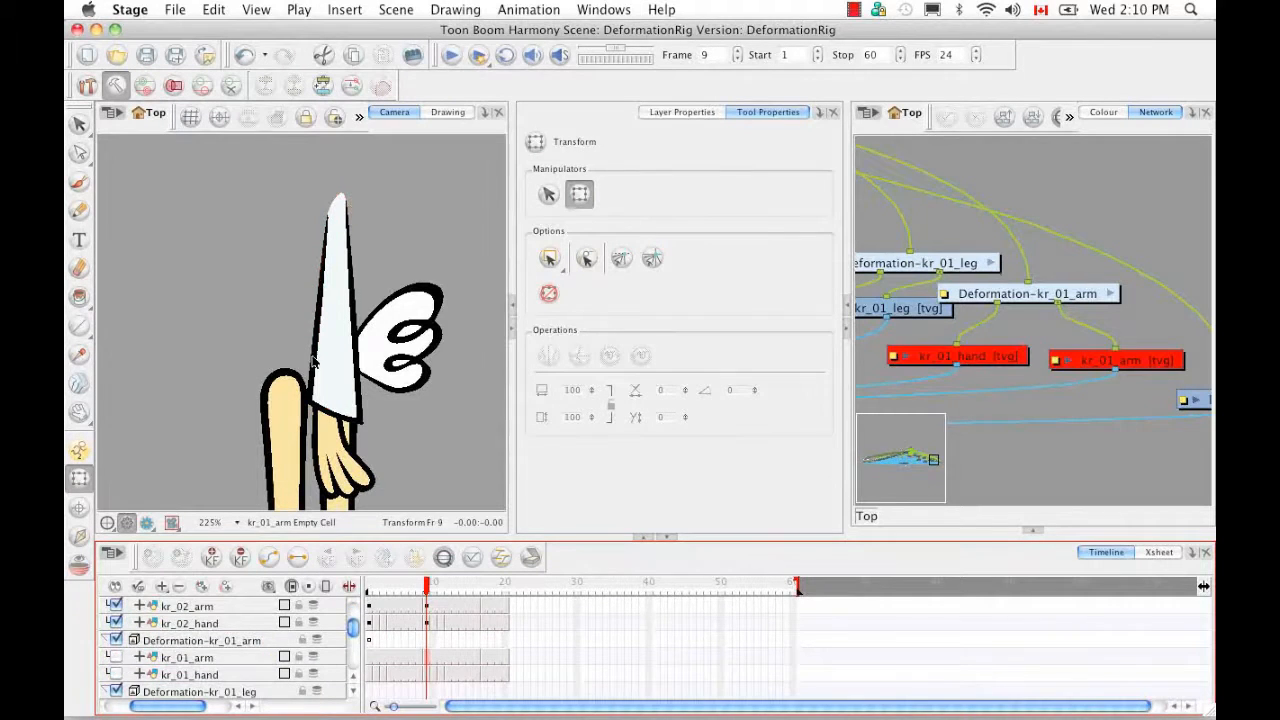
- Show the Deformation-kr_02_arm controls in the Camera view
click(354, 677)
right_click(338, 132)
click(400, 141)
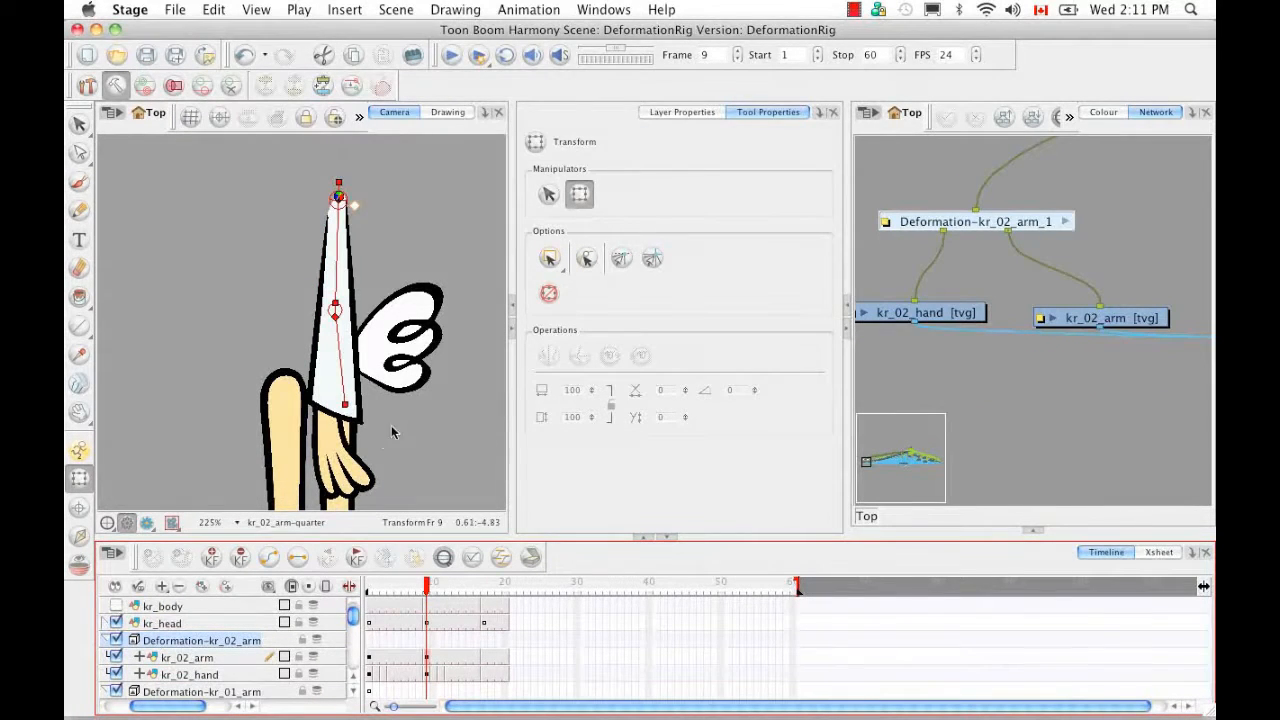
- Refit kr_02_arm's elbow and wrist resting controls to the quarter-view sleeve on frame 9 and select its deformation group
click(340, 201)
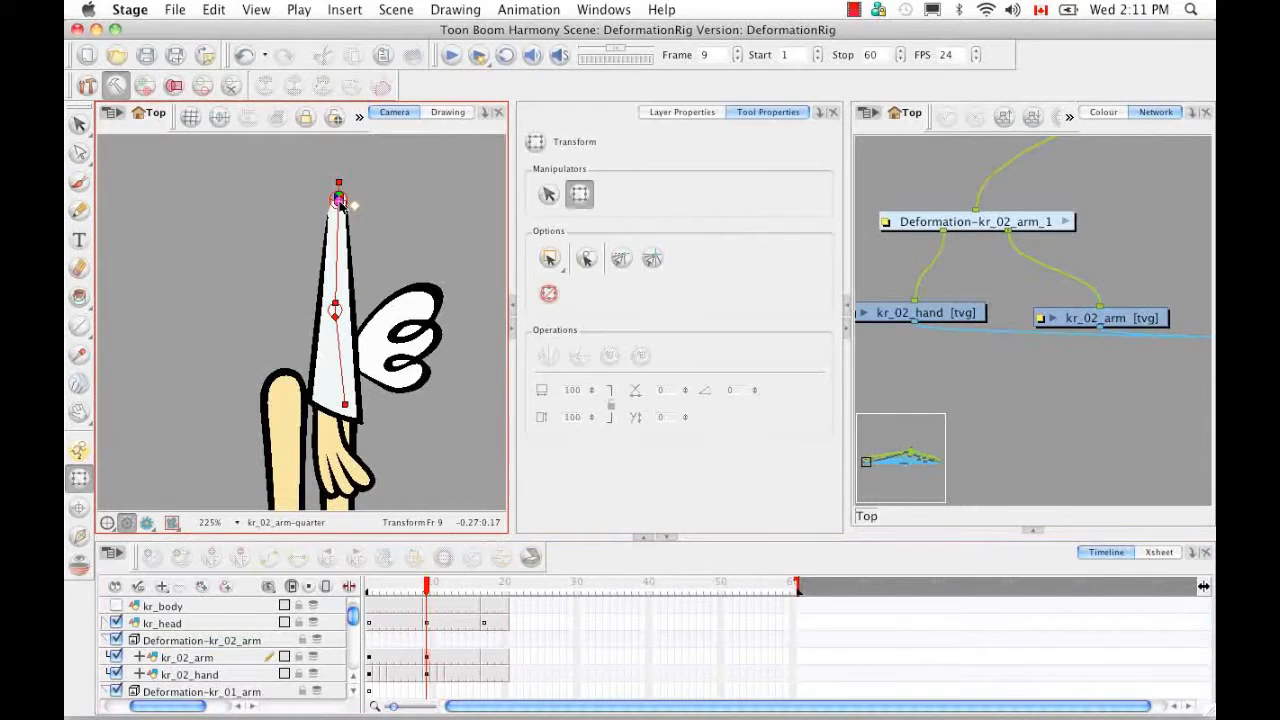
drag(345, 404, 334, 409)
drag(335, 316, 345, 338)
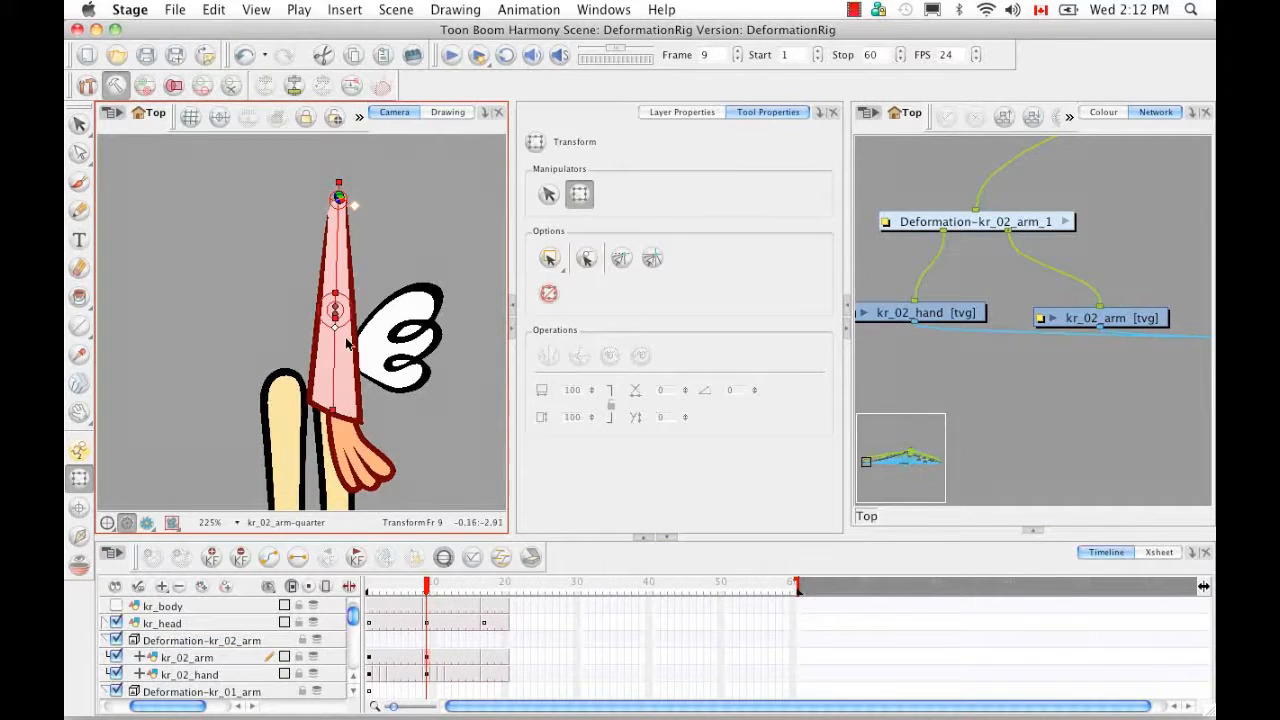
click(971, 221)
- On frame 17, refit kr_02_arm's resting controls to the side-view sleeve and copy its group's resting position to that frame
drag(427, 588, 484, 592)
click(350, 172)
drag(350, 172, 336, 182)
drag(304, 302, 326, 296)
drag(343, 395, 328, 385)
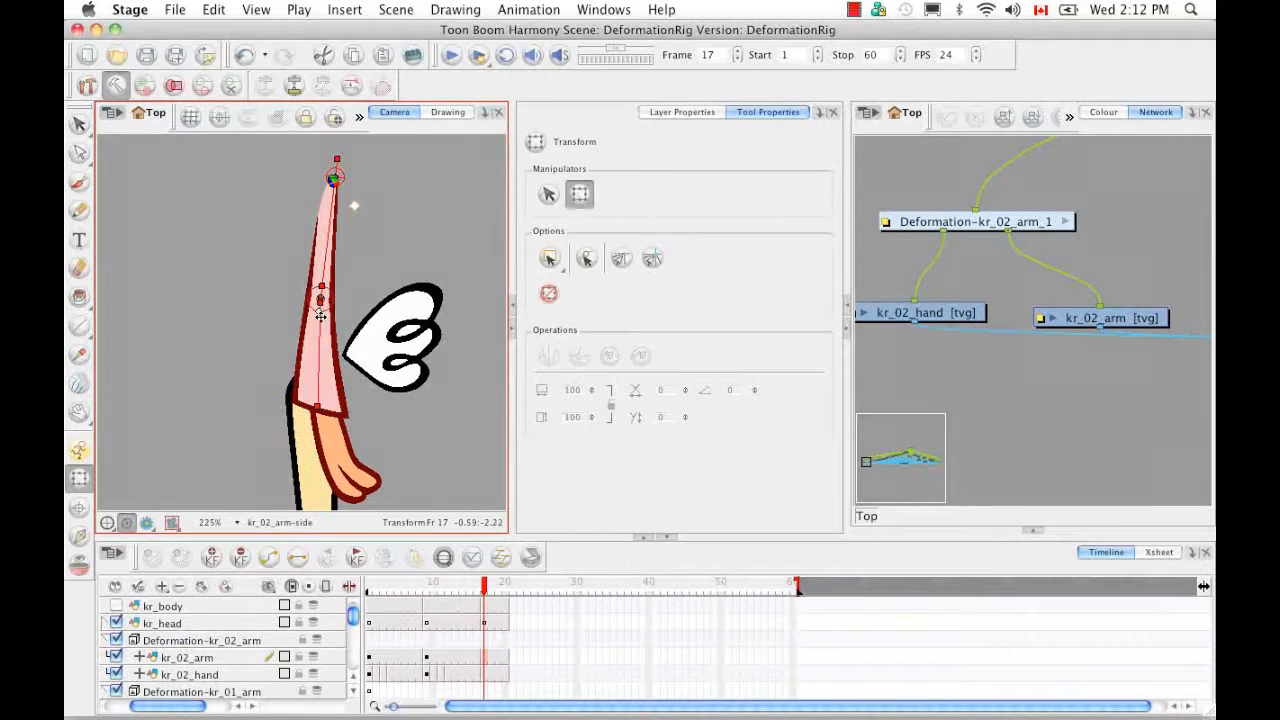
click(935, 228)
click(351, 88)
- Return to frame 1 and show the kr_body, kr_01_arm and kr_01_hand layers again
drag(482, 587, 362, 591)
click(118, 606)
scroll(203, 661, down, 3)
click(117, 651)
click(117, 667)
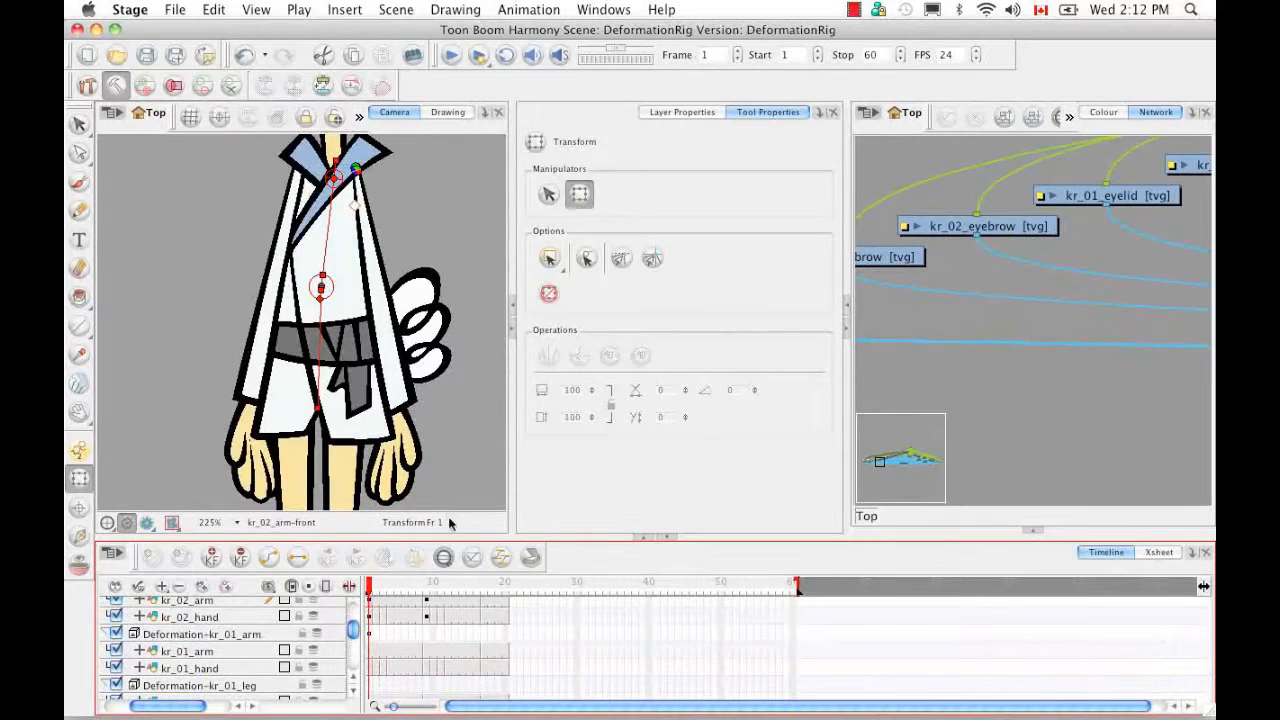
- Find the kr_01_leg layer in the network and select its Deformation-kr_01_leg group
click(449, 515)
key(shift+m)
scroll(357, 697, down, 3)
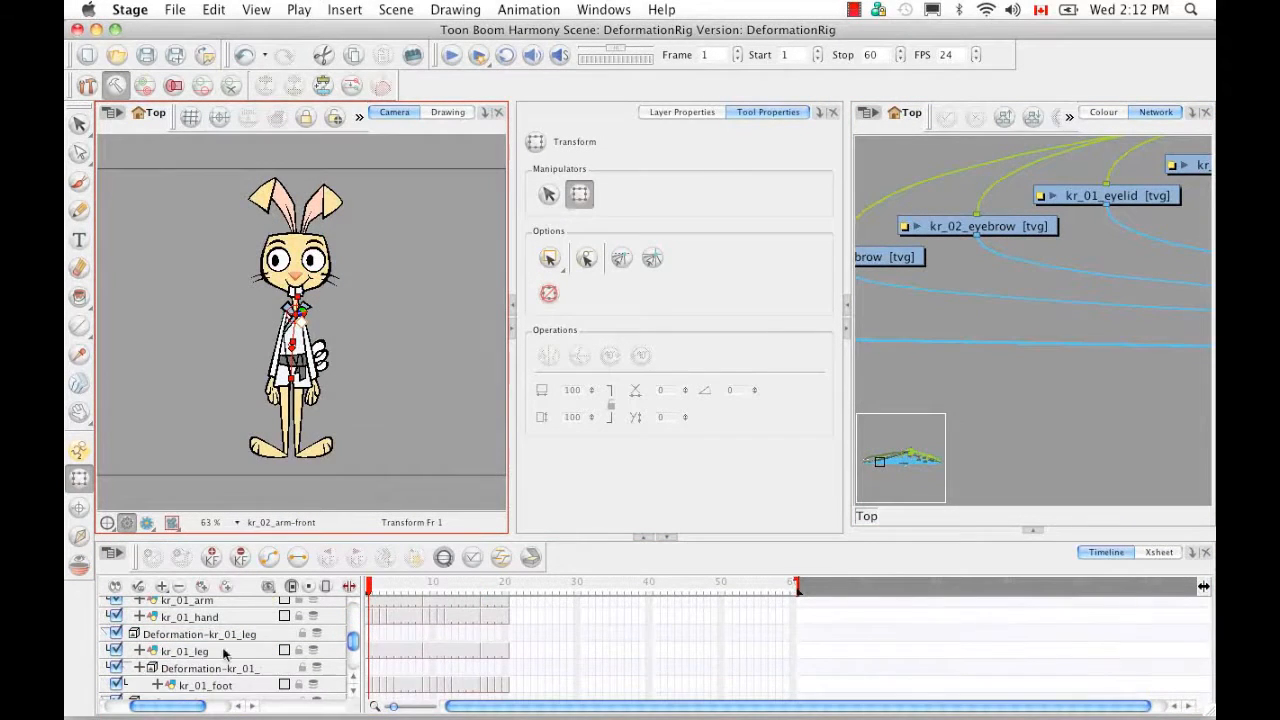
click(185, 651)
click(1113, 320)
drag(1115, 322, 1063, 346)
click(1035, 298)
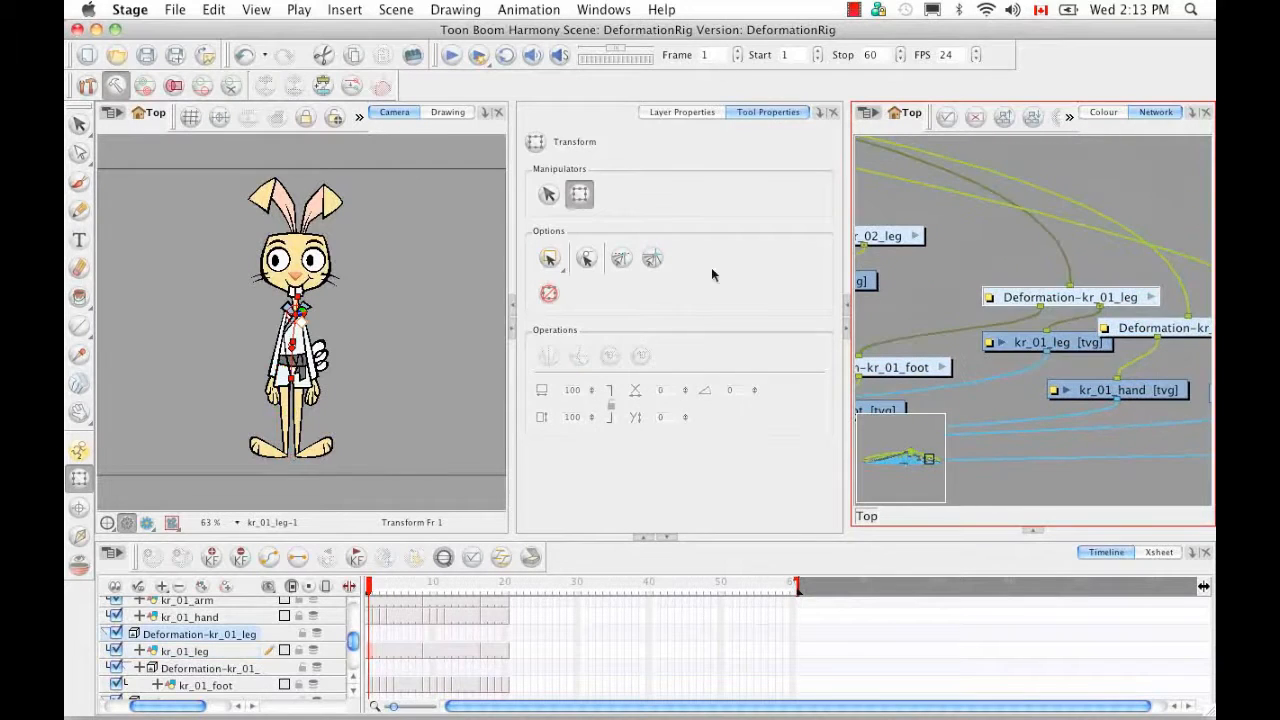
- Hide the arm deformation controls and show those of Deformation-kr_01_leg in the Camera view
click(229, 89)
click(359, 117)
click(367, 217)
click(1046, 343)
click(1041, 302)
click(359, 117)
click(423, 143)
scroll(251, 457, up, 5)
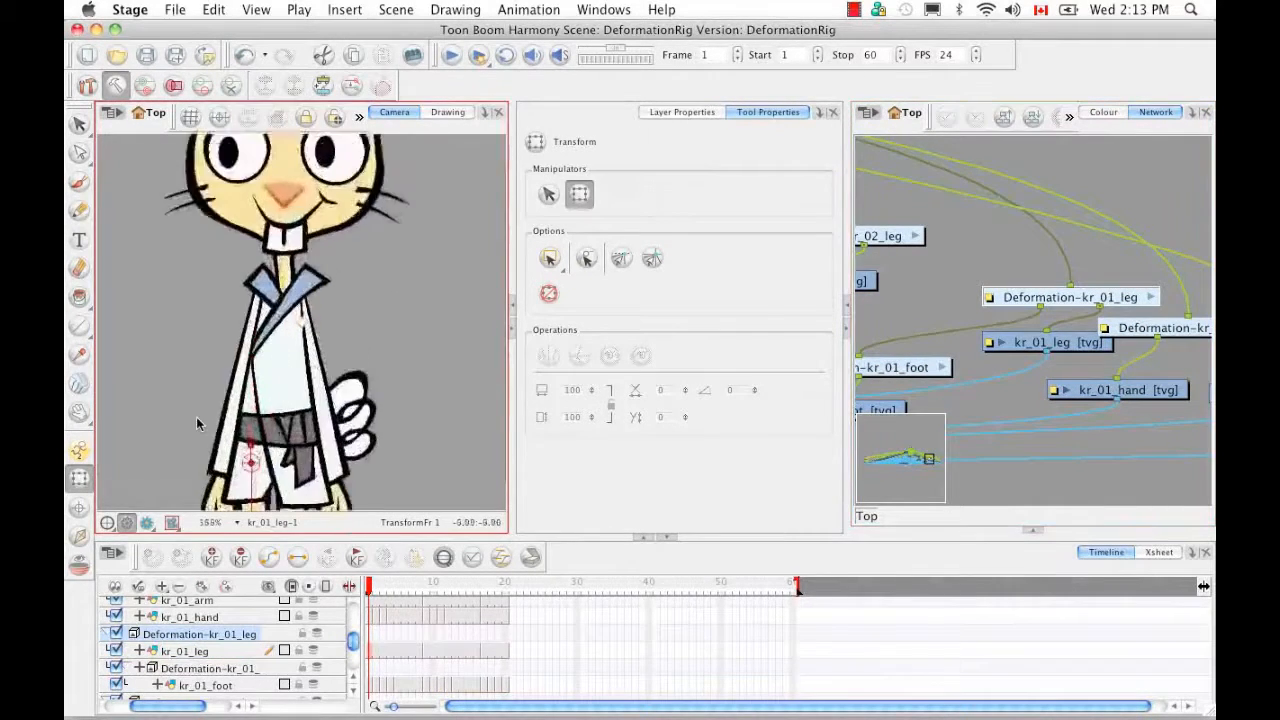
- On frame 1, hide kr_body and fit kr_01_leg's resting deformation controls to the front-view leg from hip through knee to ankle
drag(357, 649, 356, 626)
click(117, 601)
click(354, 691)
drag(261, 281, 283, 217)
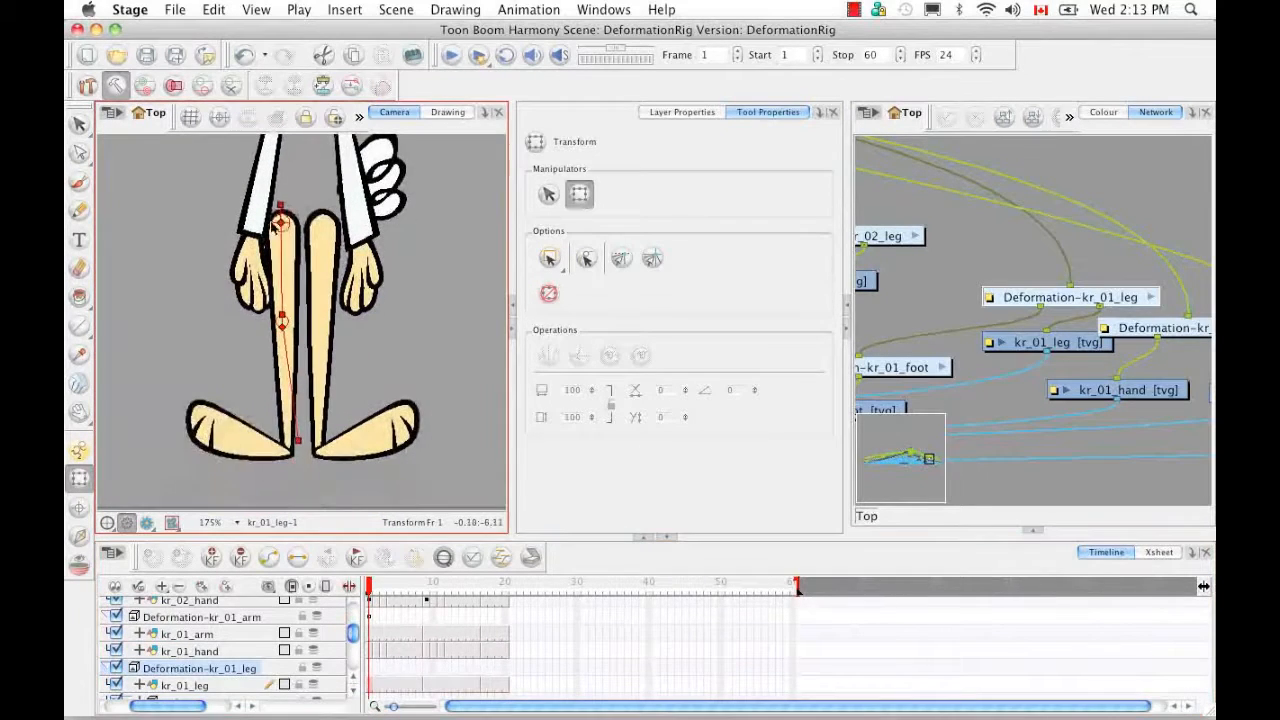
drag(299, 436, 289, 453)
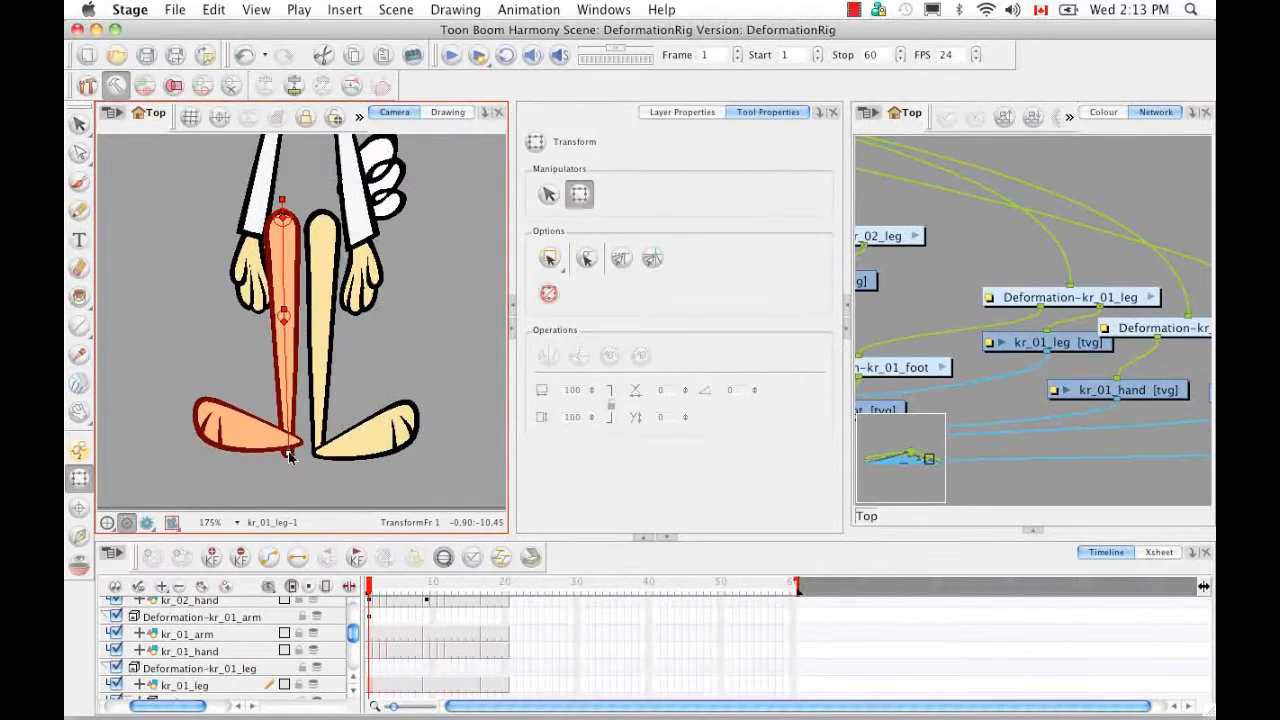
mouse_move(284, 312)
mouse_down()
mouse_move(288, 344)
mouse_move(284, 334)
mouse_up()
drag(288, 453, 287, 451)
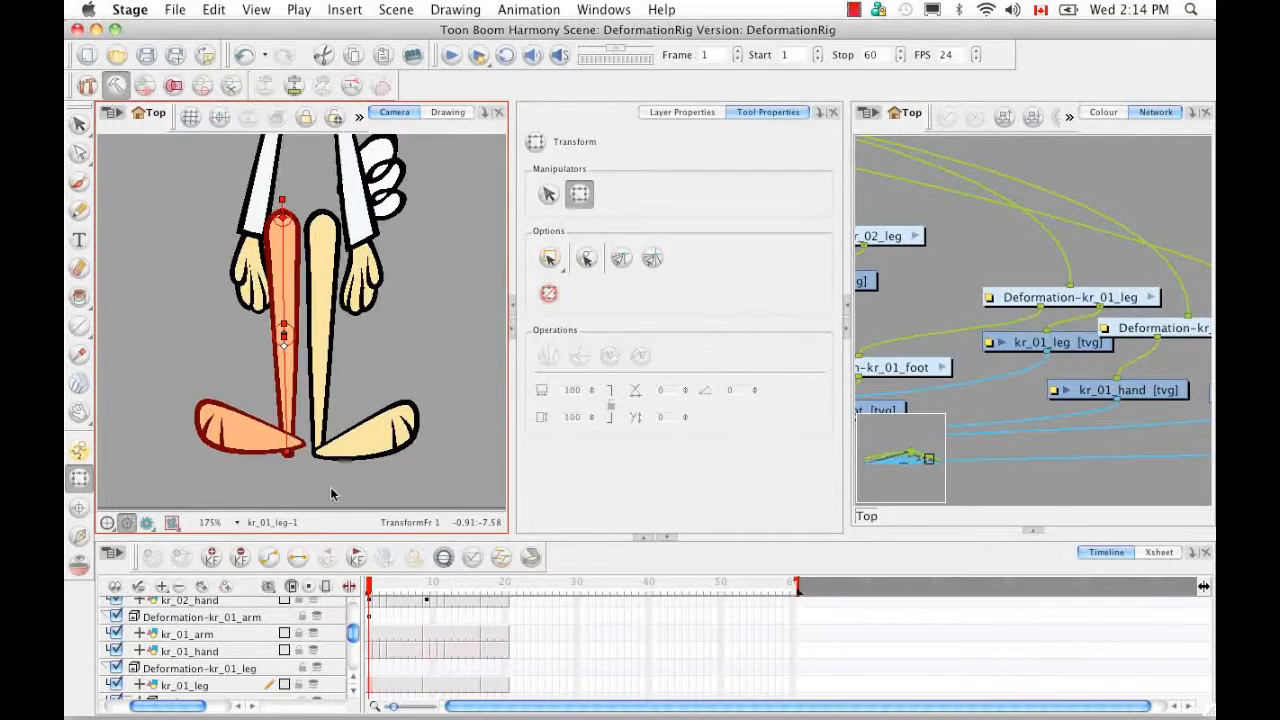
drag(284, 324, 284, 328)
drag(288, 453, 289, 456)
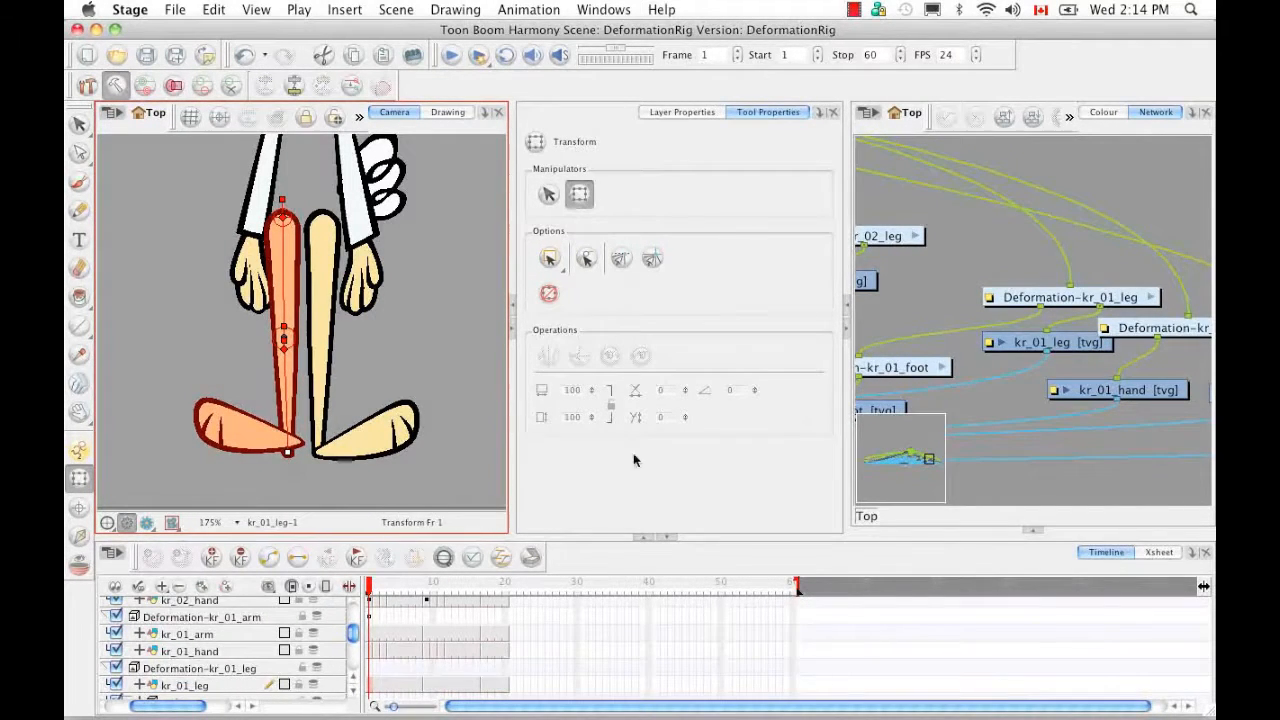
- On frame 9, fit kr_01_leg's resting deformation controls to the leg from hip to ankle, briefly hiding kr_01_foot, and keyframe Deformation-kr_01_leg
click(427, 588)
drag(279, 219, 277, 218)
drag(267, 334, 279, 335)
drag(268, 450, 282, 453)
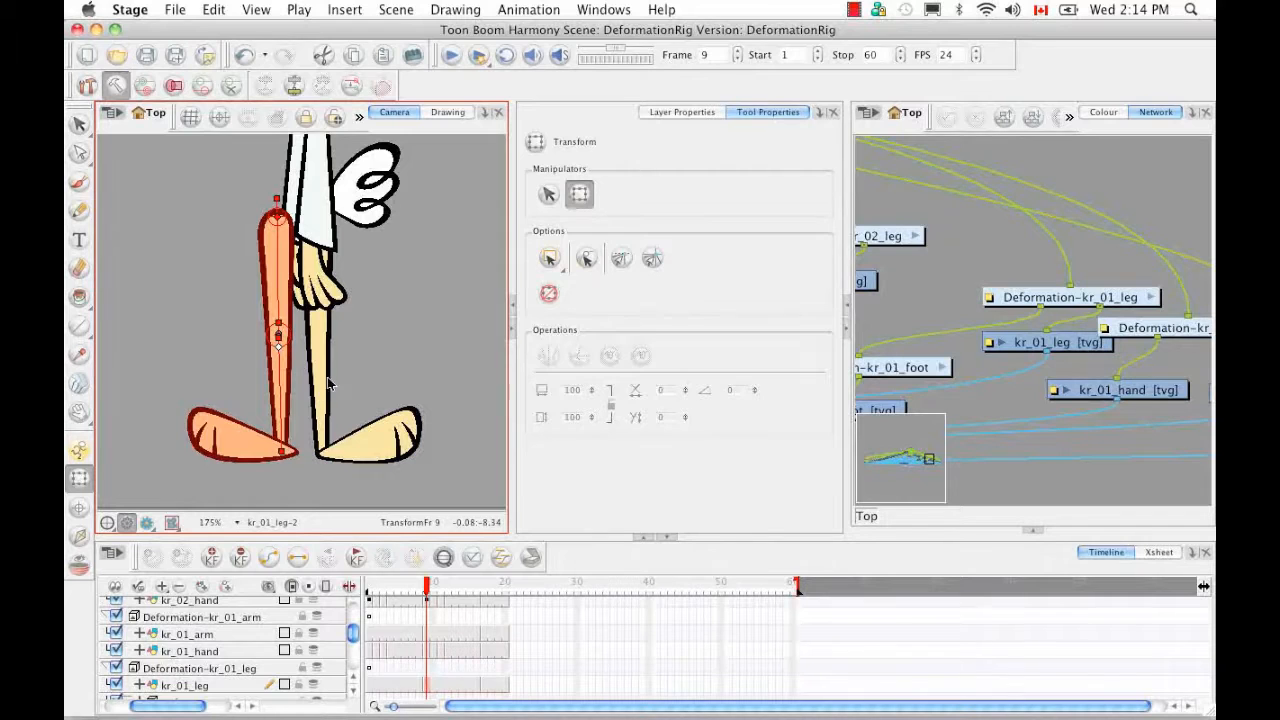
drag(279, 336, 279, 338)
drag(281, 452, 283, 450)
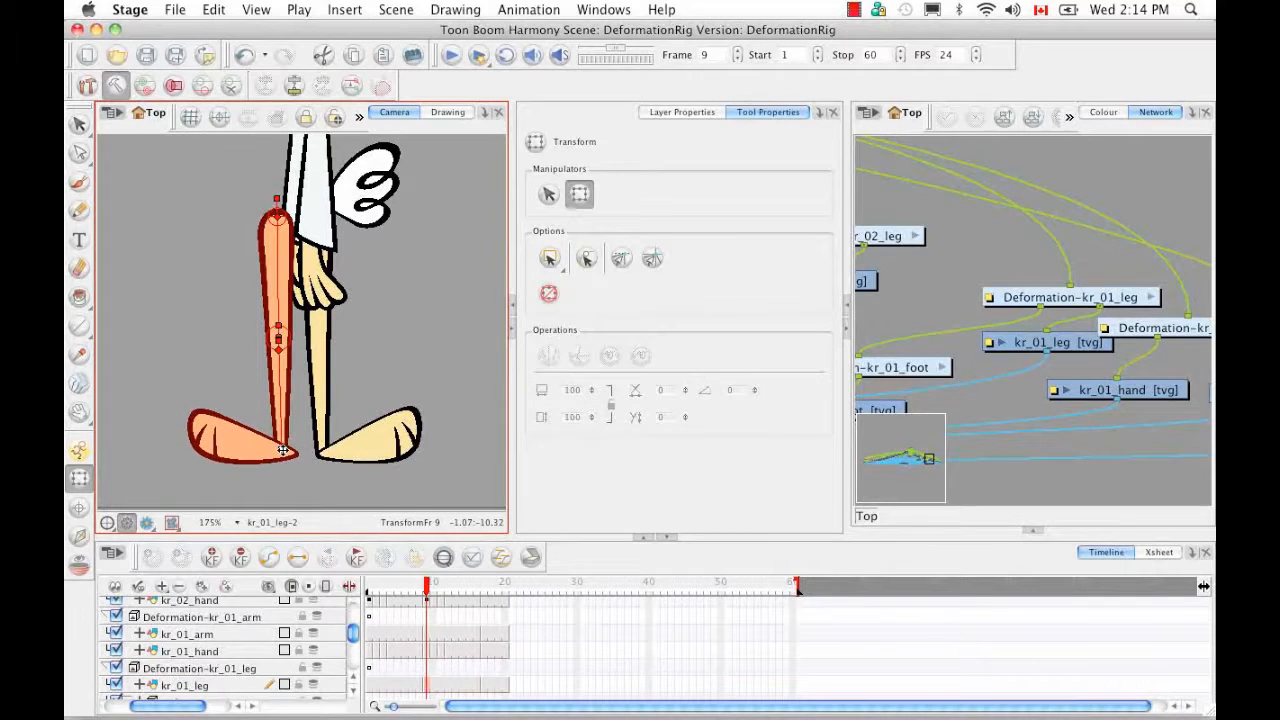
scroll(347, 700, down, 2)
click(116, 685)
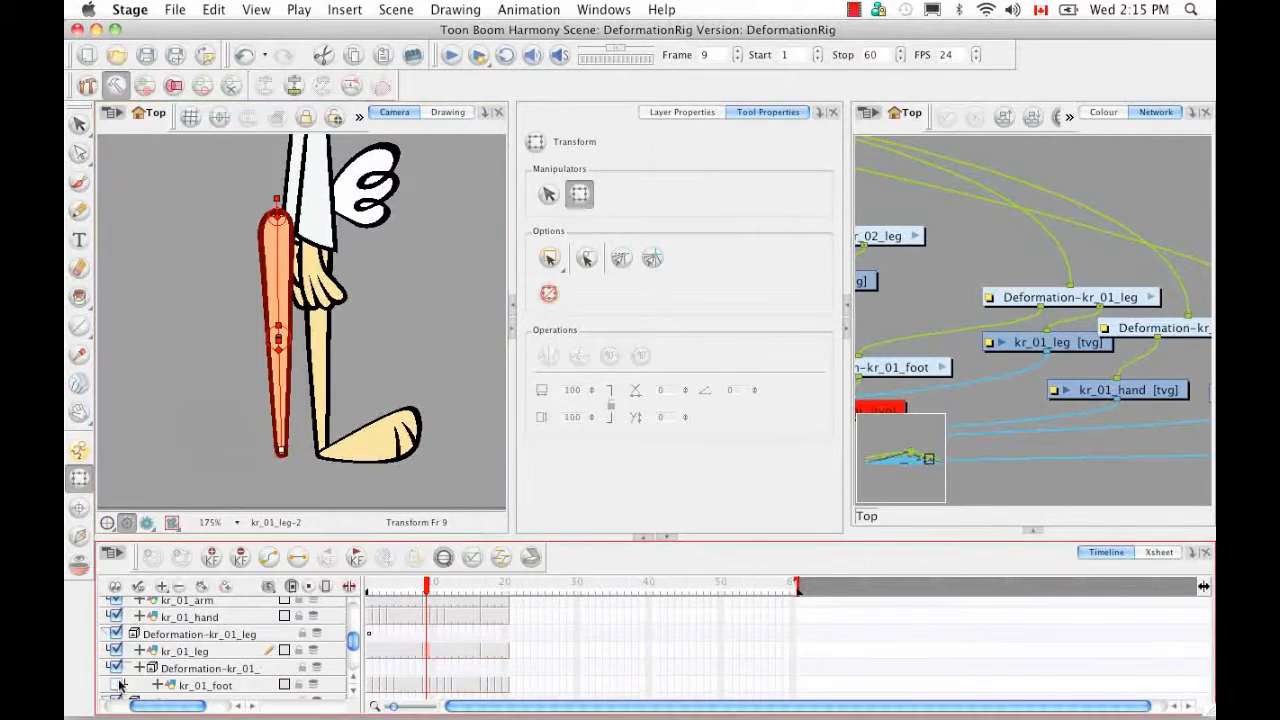
click(116, 685)
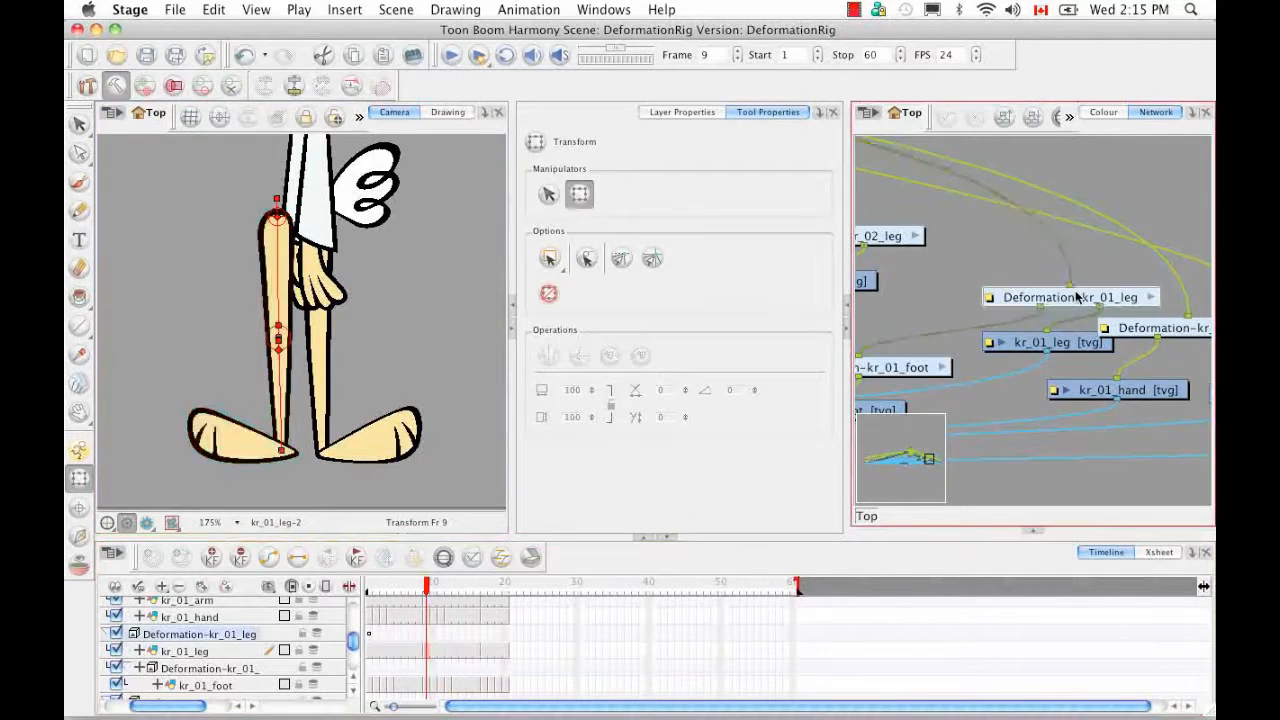
- On frame 17, fit kr_01_leg's resting deformation controls to the side-view leg at the hip, knee and ankle
click(486, 594)
scroll(120, 640, up, 3)
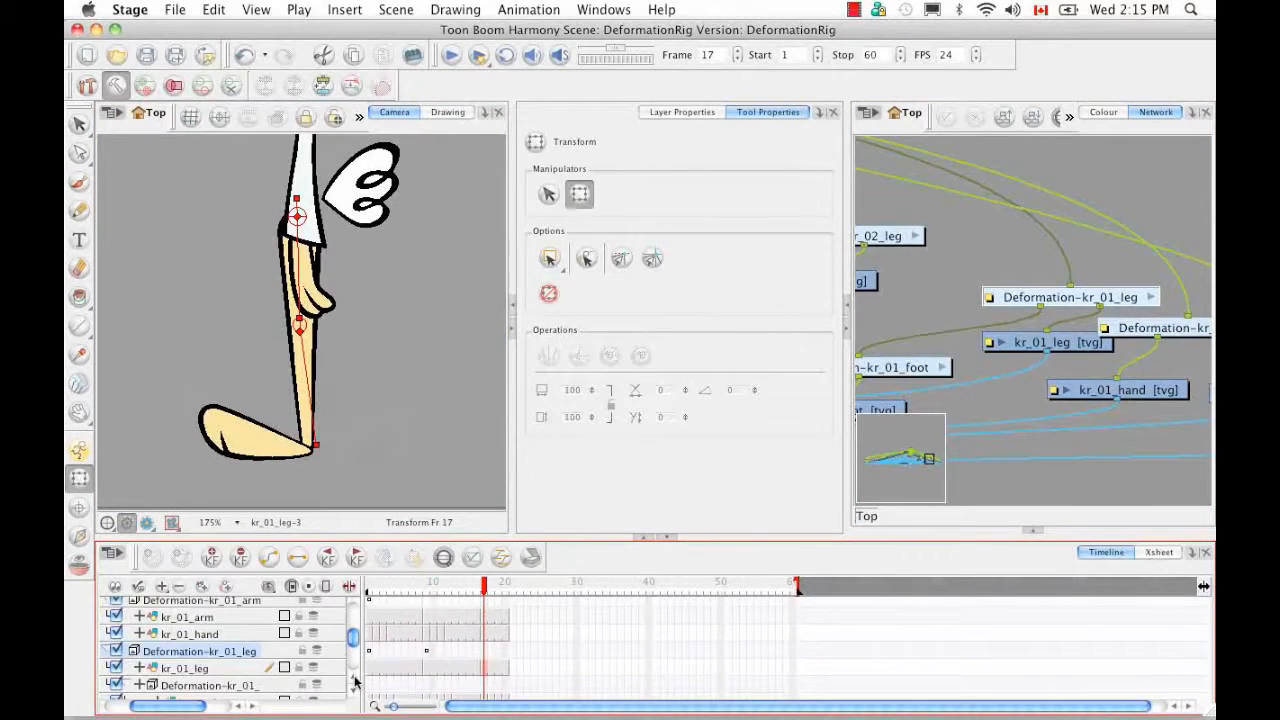
click(298, 218)
drag(300, 323, 302, 337)
drag(318, 457, 308, 455)
- Return to frame 1 and select the Deformation-kr_02_leg group in the layer list
scroll(150, 650, down, 4)
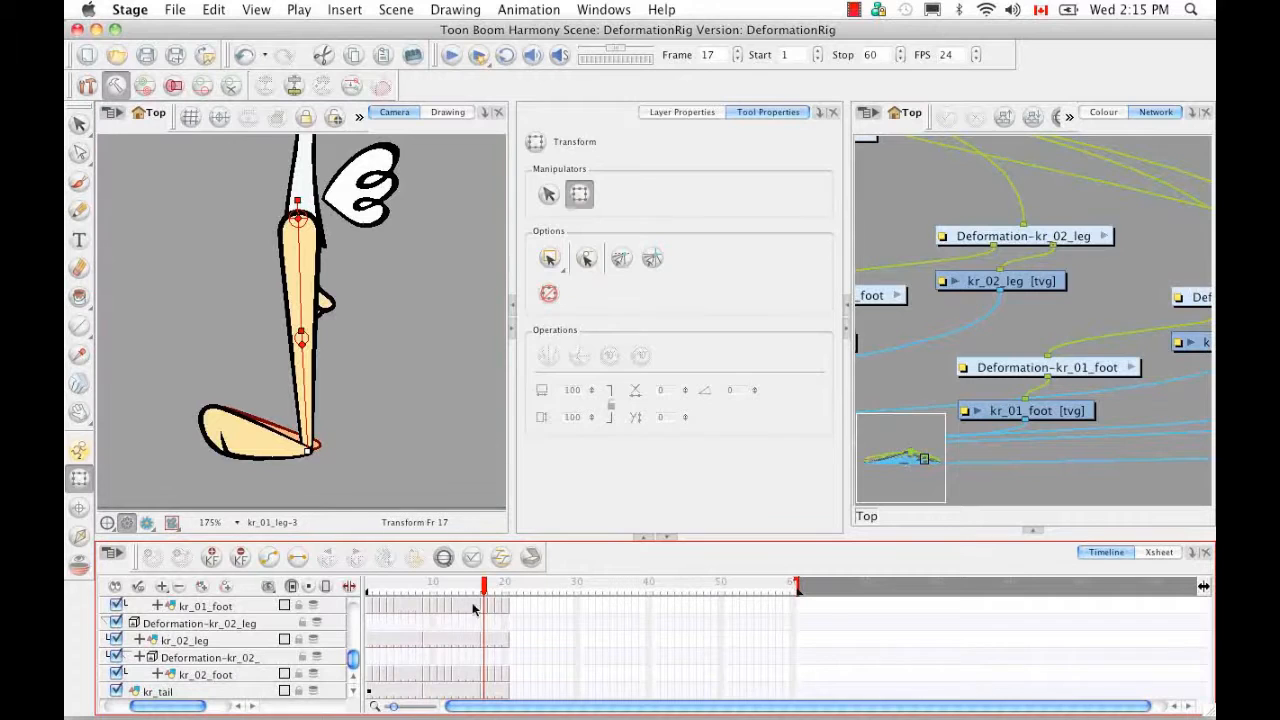
click(1030, 236)
drag(402, 586, 369, 586)
click(353, 677)
click(241, 622)
click(354, 678)
click(184, 640)
click(196, 624)
click(201, 640)
click(207, 675)
click(209, 691)
click(354, 691)
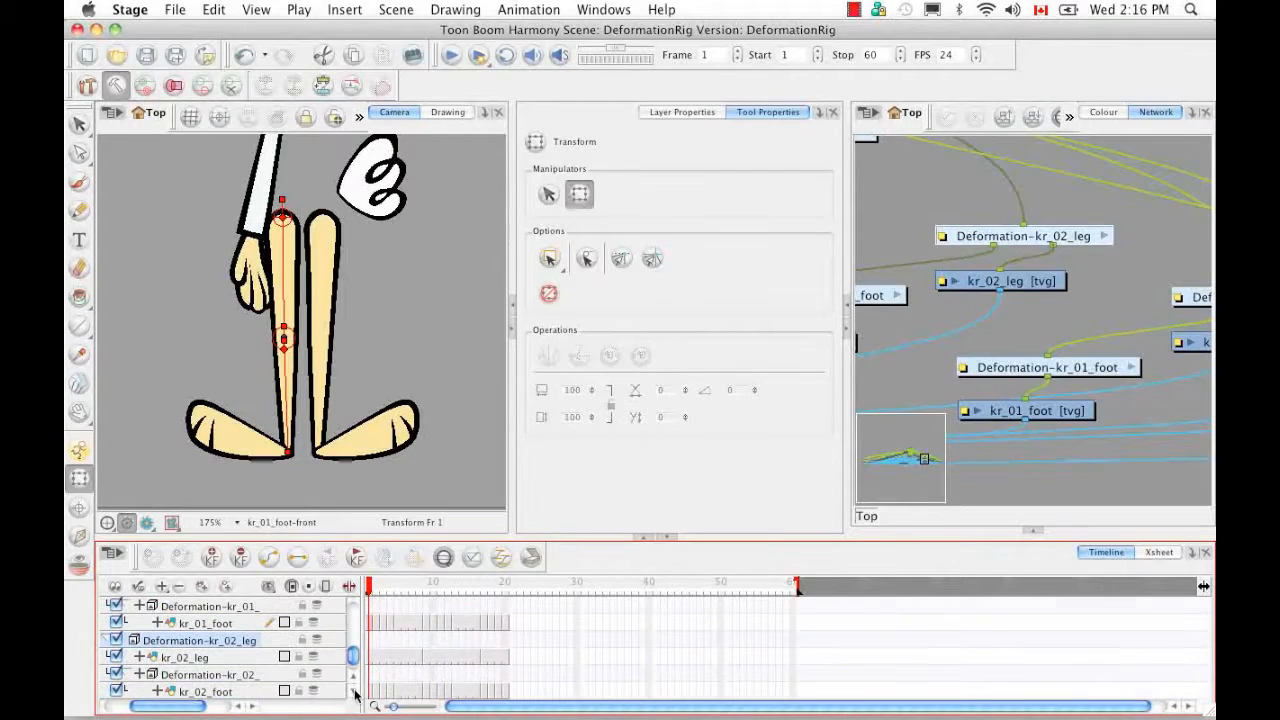
- Select the kr_02_leg layer and locate its node in the network
click(257, 657)
click(1086, 128)
key(o)
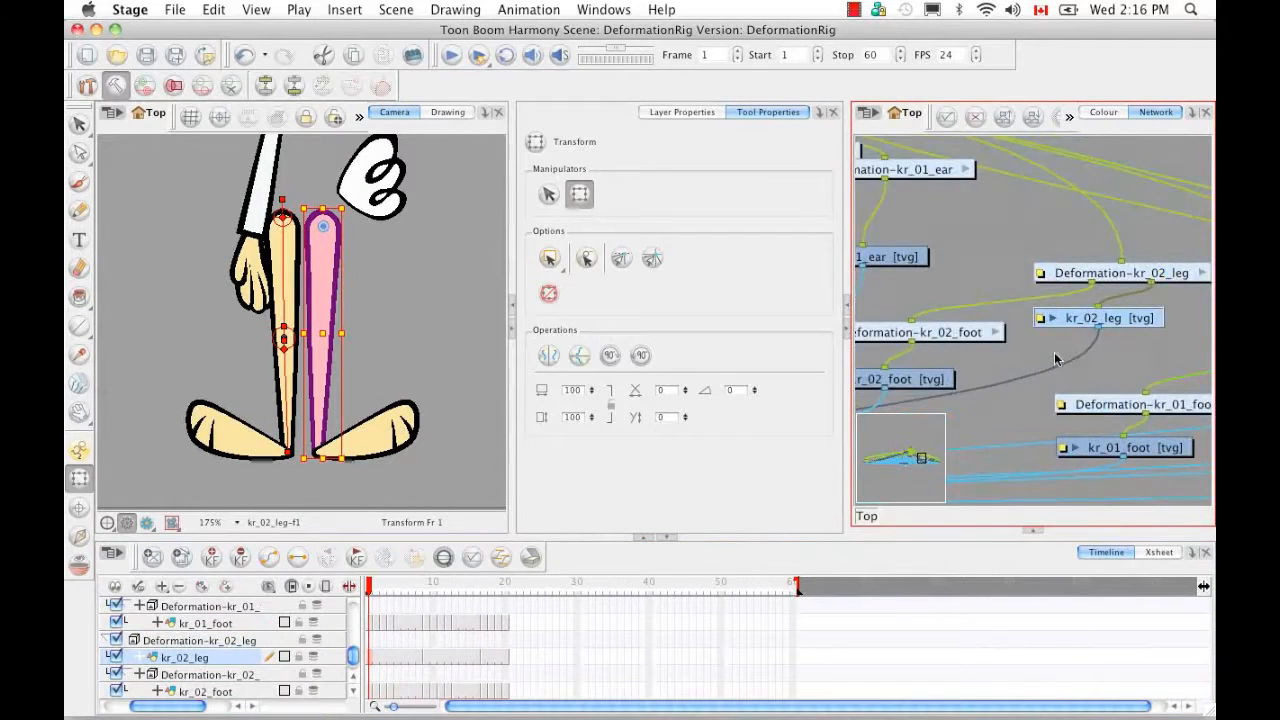
- Hide the kr_01_leg deformation controls and show those of Deformation-kr_02_leg in the Camera view
drag(1149, 283, 1084, 279)
click(255, 354)
click(358, 119)
click(410, 170)
click(238, 640)
click(320, 371)
click(256, 639)
click(361, 120)
click(422, 144)
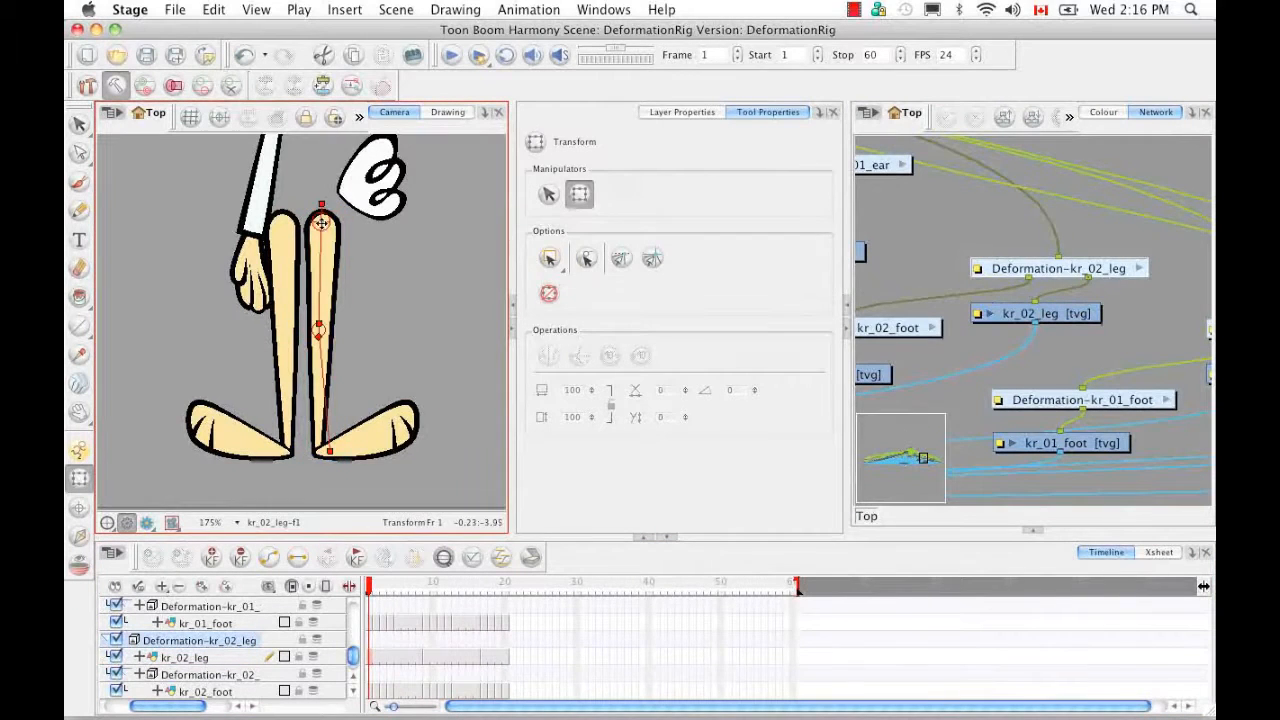
- On frame 1, show Deformation-kr_01_leg's controls for reference and fit kr_02_leg's resting controls to the front-view leg's knee and ankle
click(322, 340)
drag(320, 318, 322, 336)
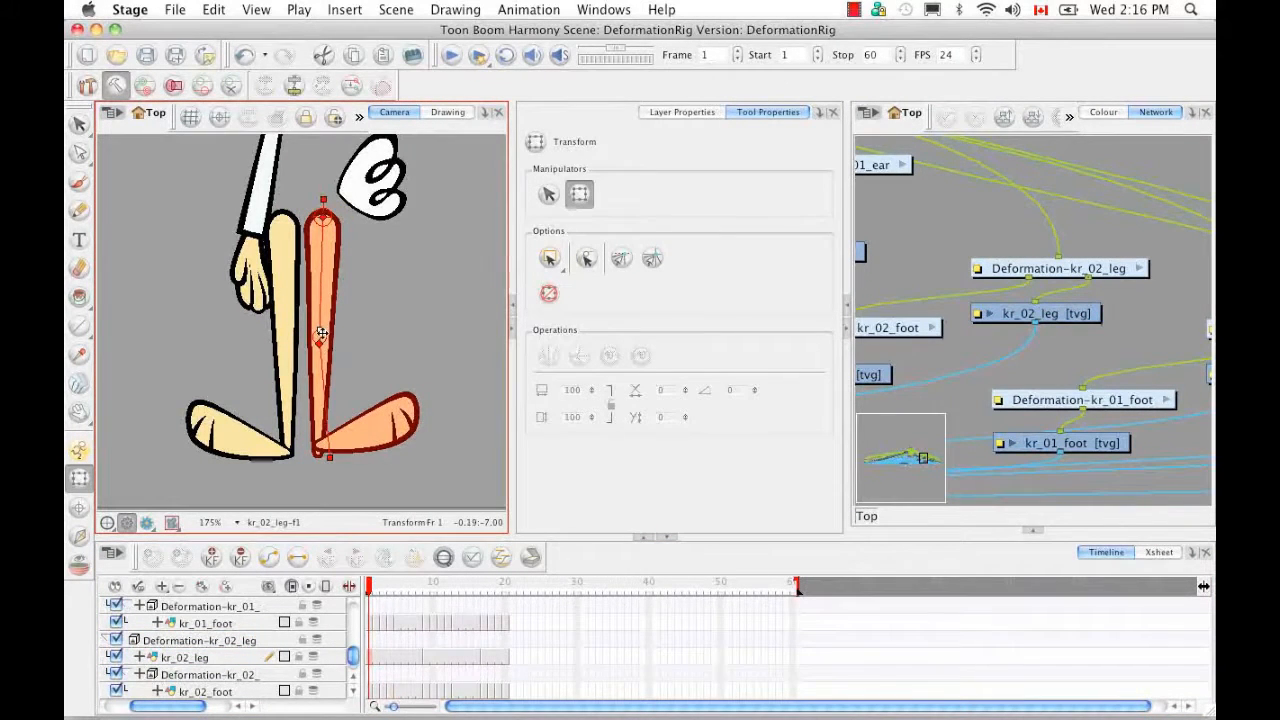
scroll(227, 640, up, 3)
click(225, 623)
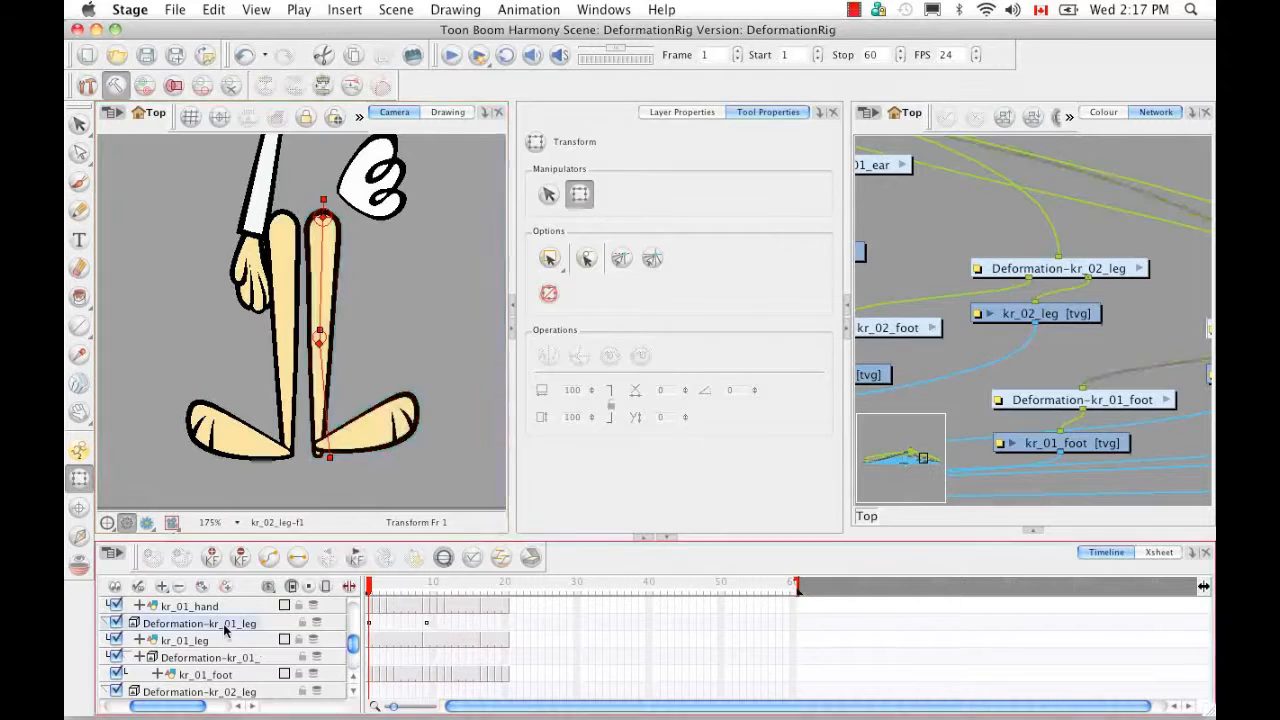
click(353, 690)
click(250, 642)
drag(320, 330, 322, 327)
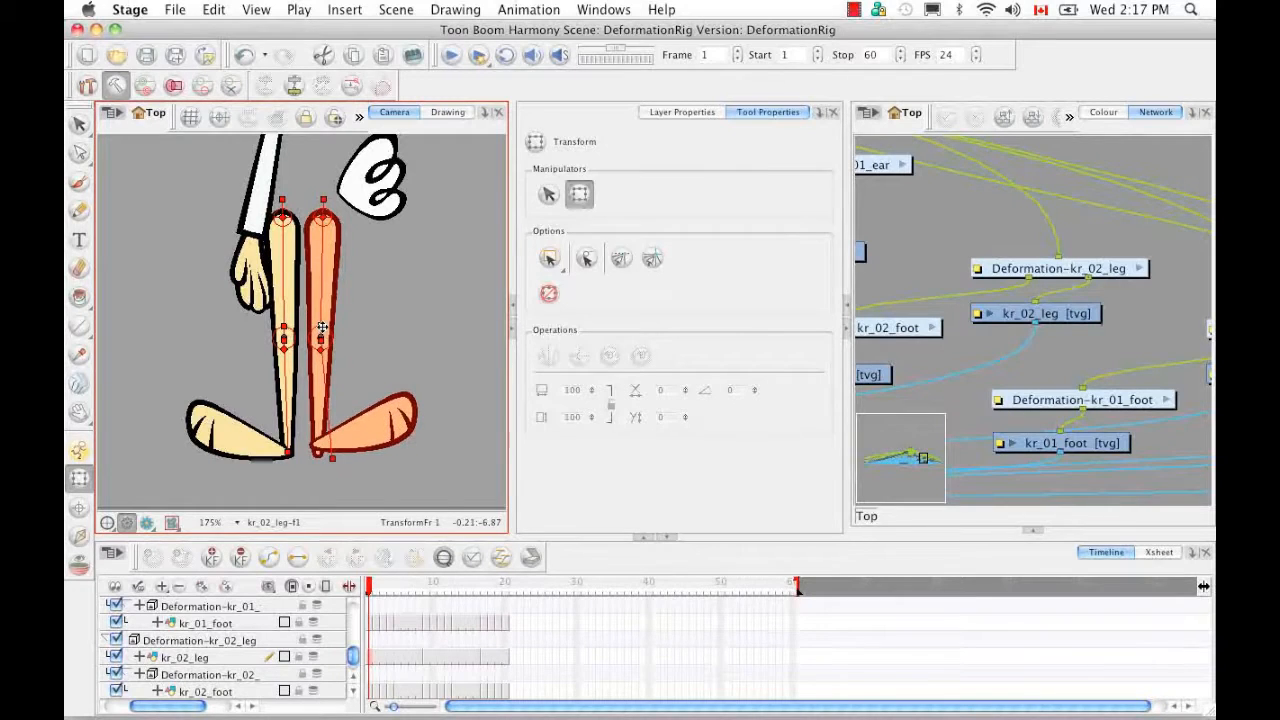
drag(332, 458, 318, 454)
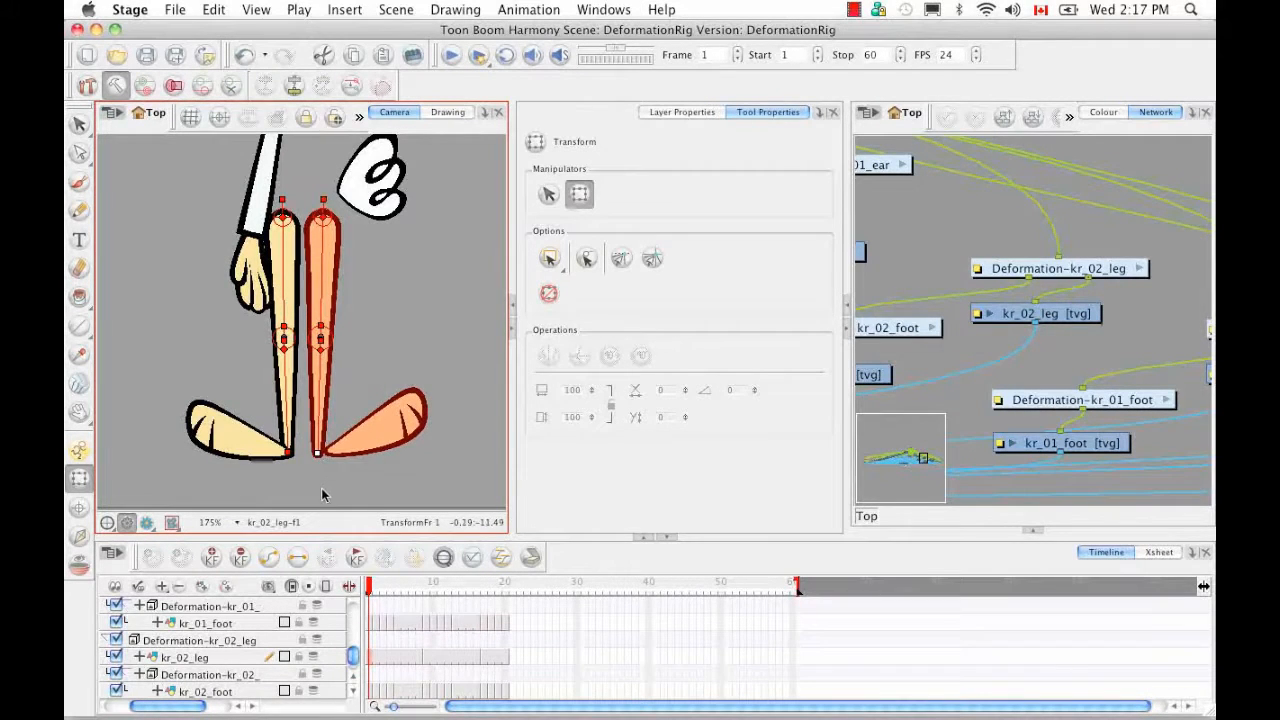
- On frame 9, fit kr_02_leg's resting deformation controls from hip through knee to ankle and keyframe Deformation-kr_02_leg
click(428, 590)
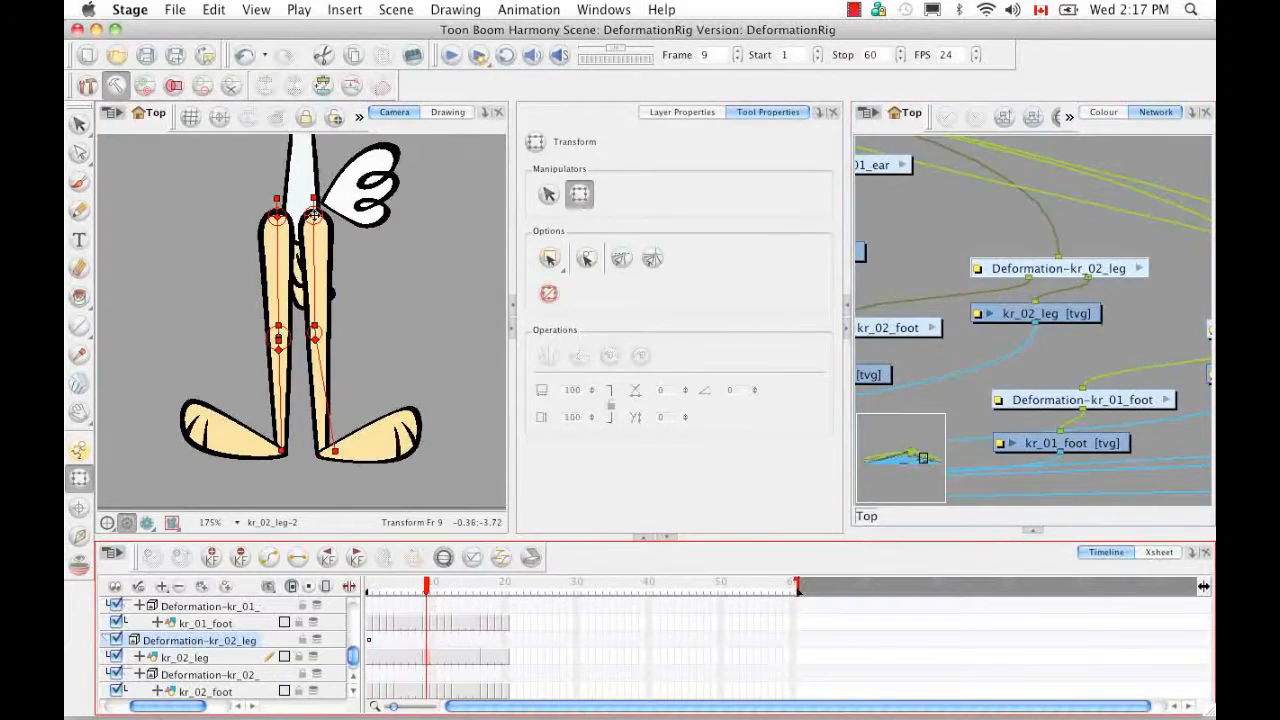
click(315, 213)
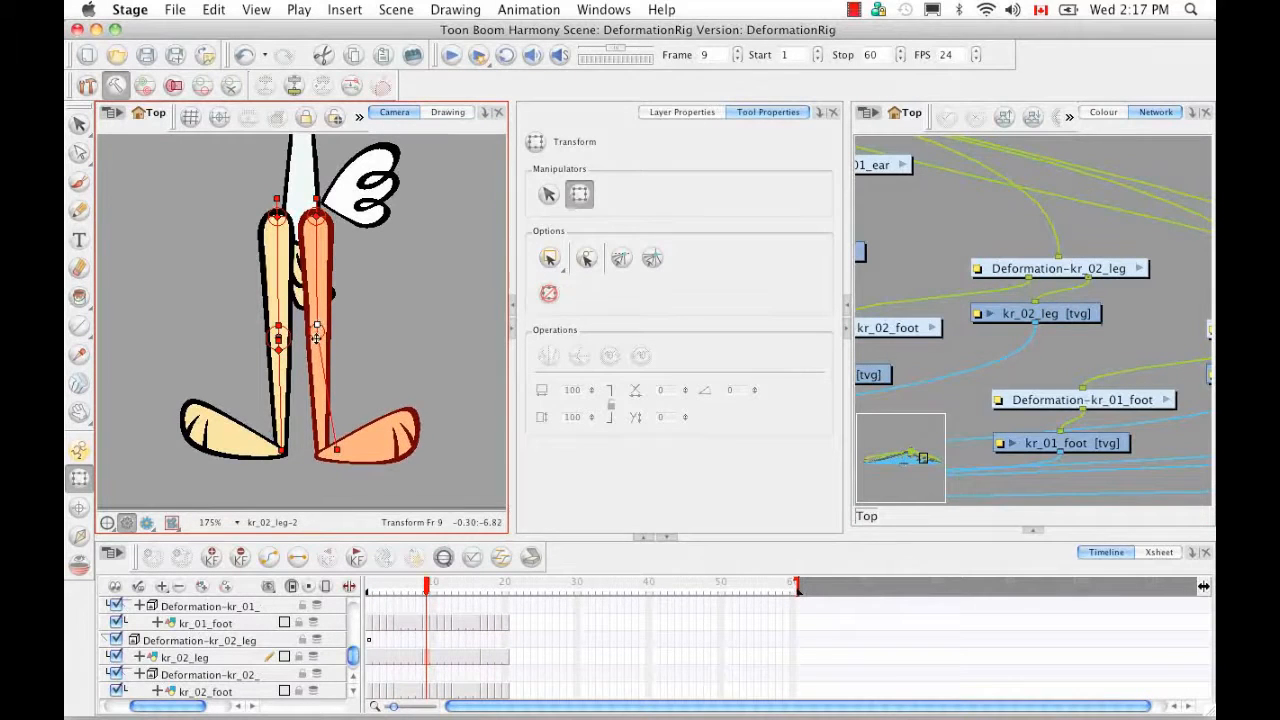
mouse_move(317, 325)
mouse_down()
mouse_move(317, 347)
mouse_move(319, 325)
mouse_up()
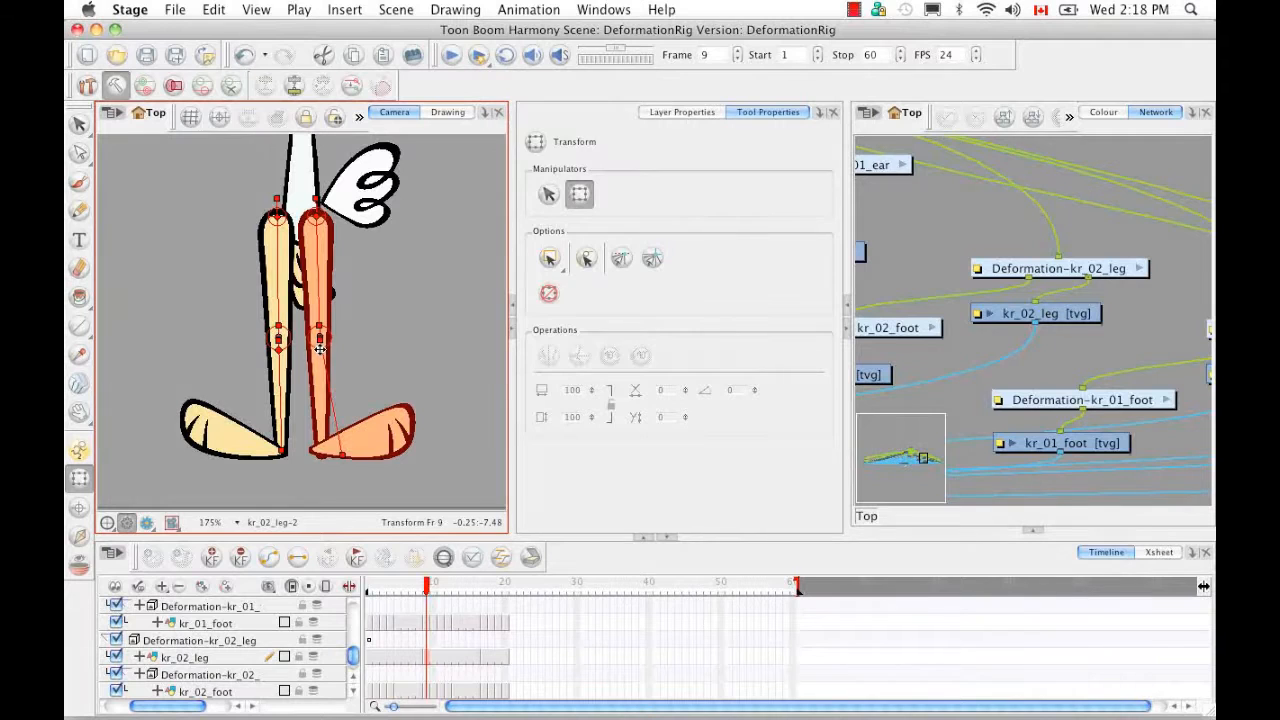
drag(317, 326, 317, 325)
drag(319, 455, 321, 455)
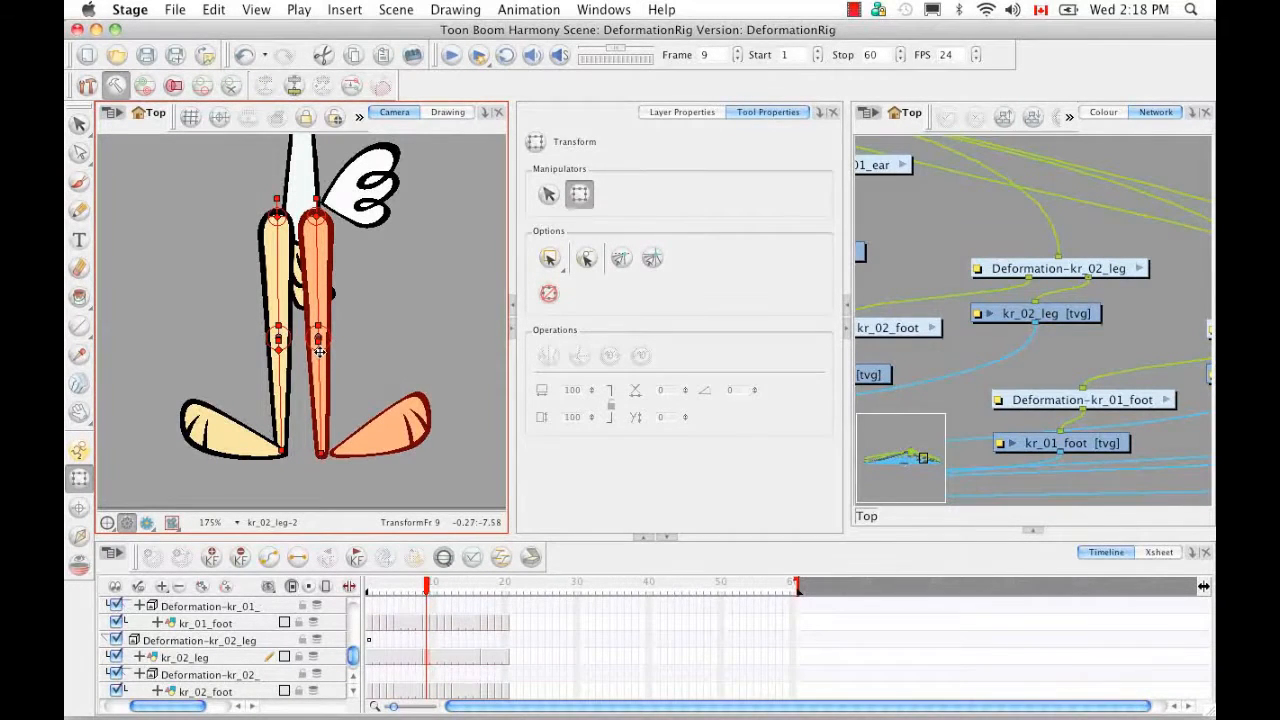
click(1043, 270)
key(F6)
- On frame 18, fit kr_02_leg's resting deformation controls to the side-view leg from hip through knee to ankle
drag(427, 588, 449, 591)
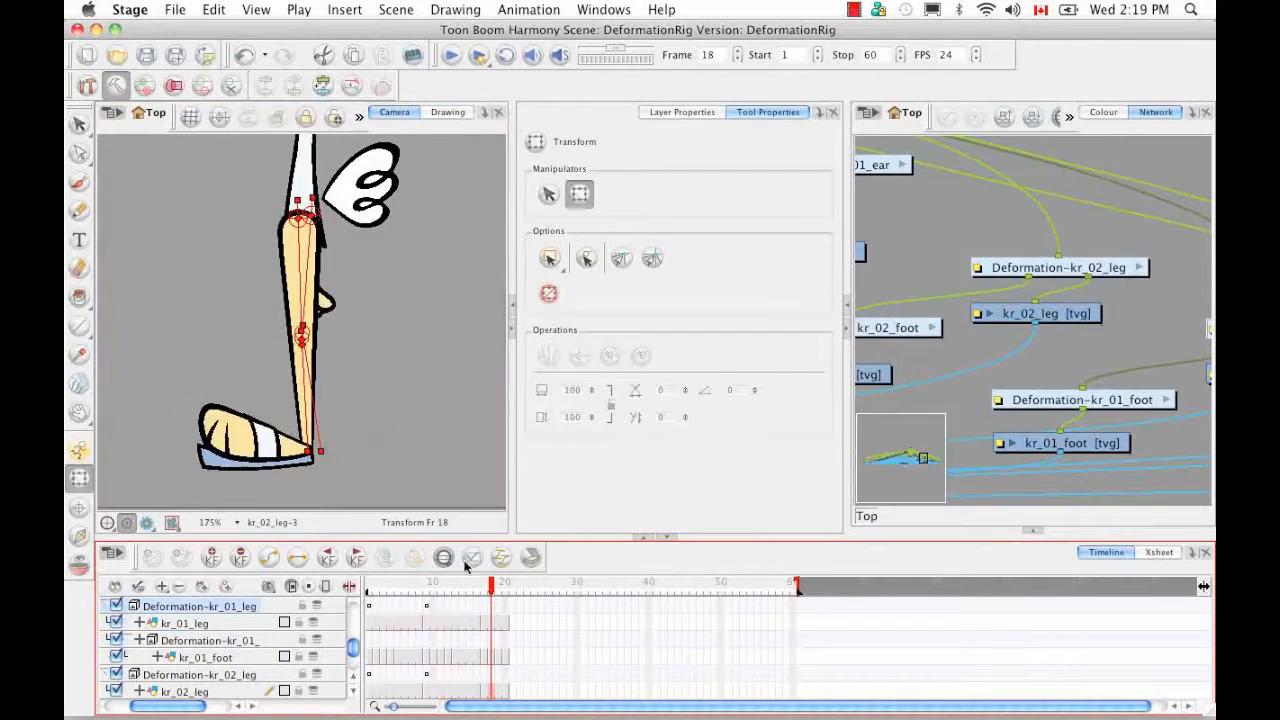
mouse_move(312, 215)
mouse_down()
mouse_move(298, 218)
mouse_move(297, 199)
mouse_up()
drag(302, 331, 300, 331)
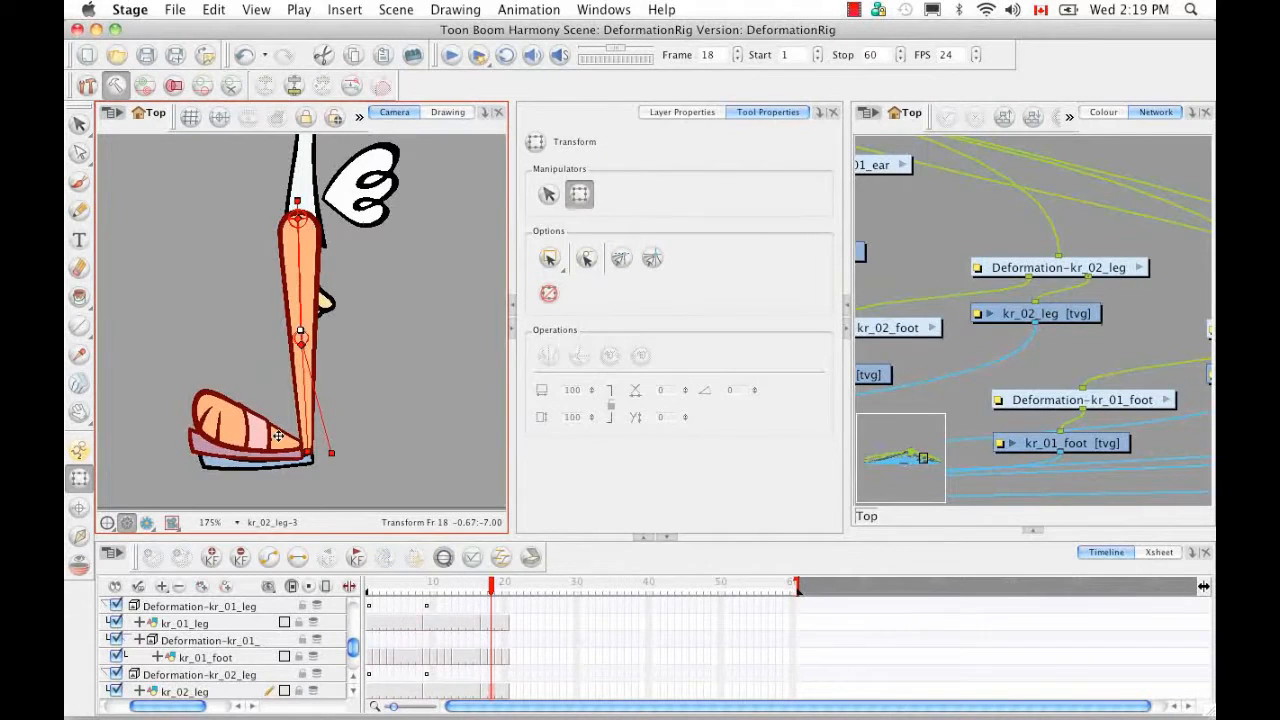
scroll(327, 453, up, 4)
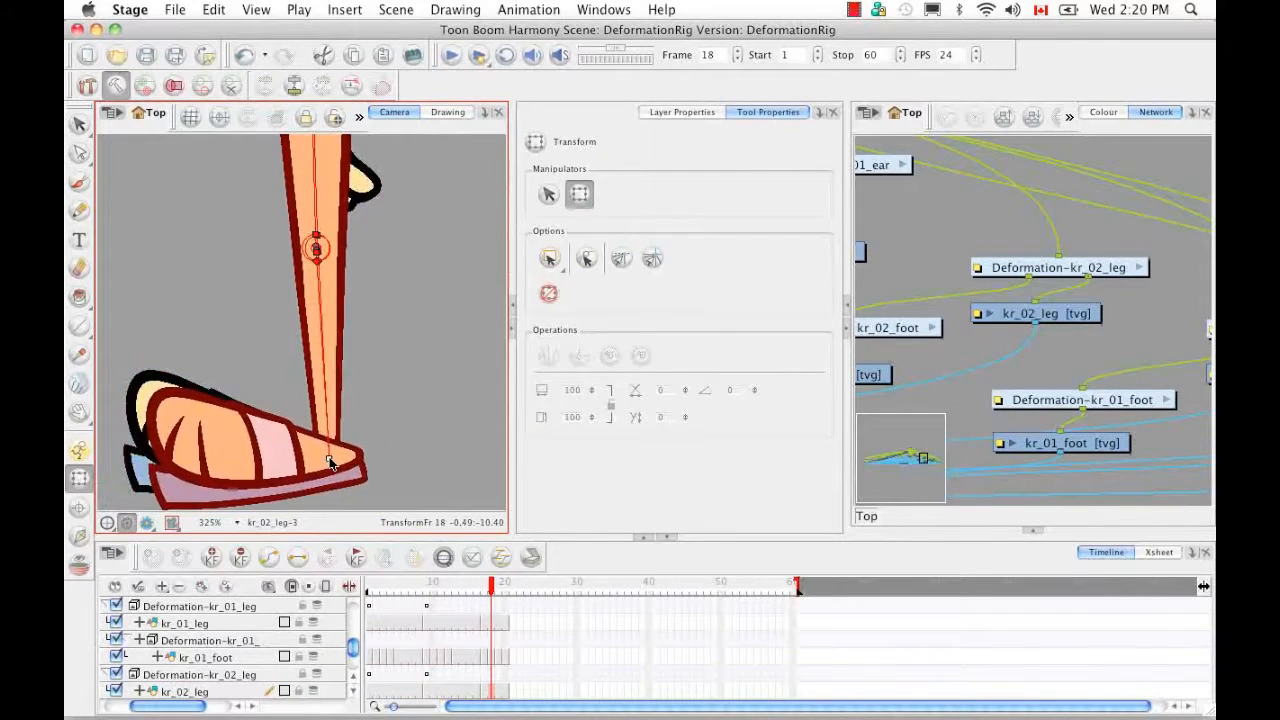
drag(317, 236, 316, 226)
drag(318, 448, 356, 458)
- Move back to frame 17 and keyframe the Deformation-kr_02_leg group there
key(1)
key(1)
drag(495, 590, 487, 597)
click(1058, 268)
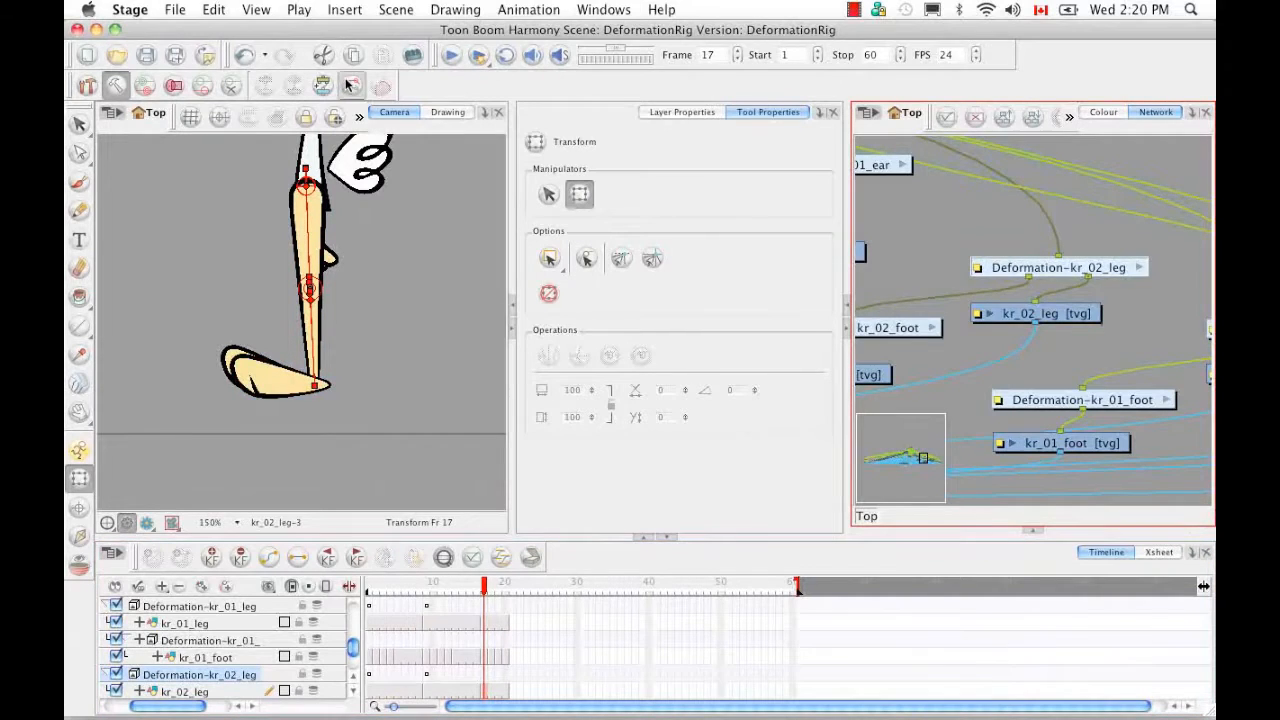
- Hide all deformation controls, then show those of Deformation-kr_01_leg and Deformation-kr_02_leg in turn to compare both chains on frame 17
click(272, 605)
click(359, 116)
click(390, 165)
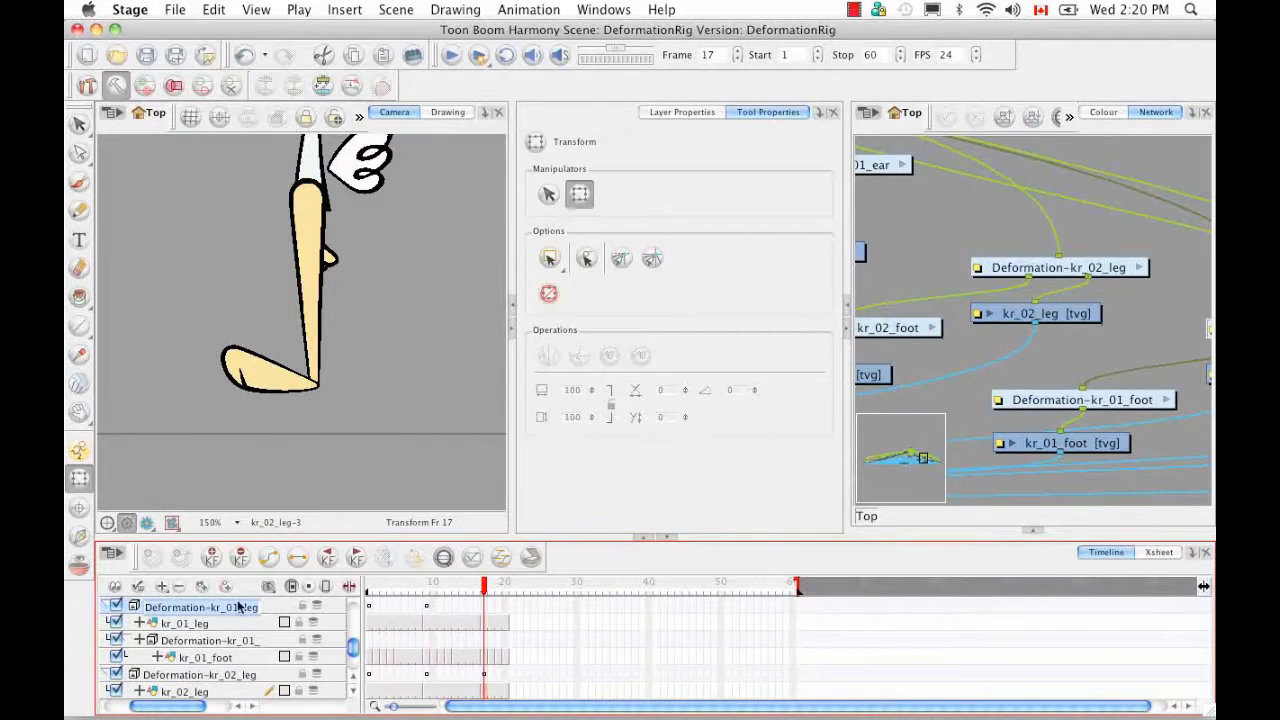
click(358, 118)
click(390, 147)
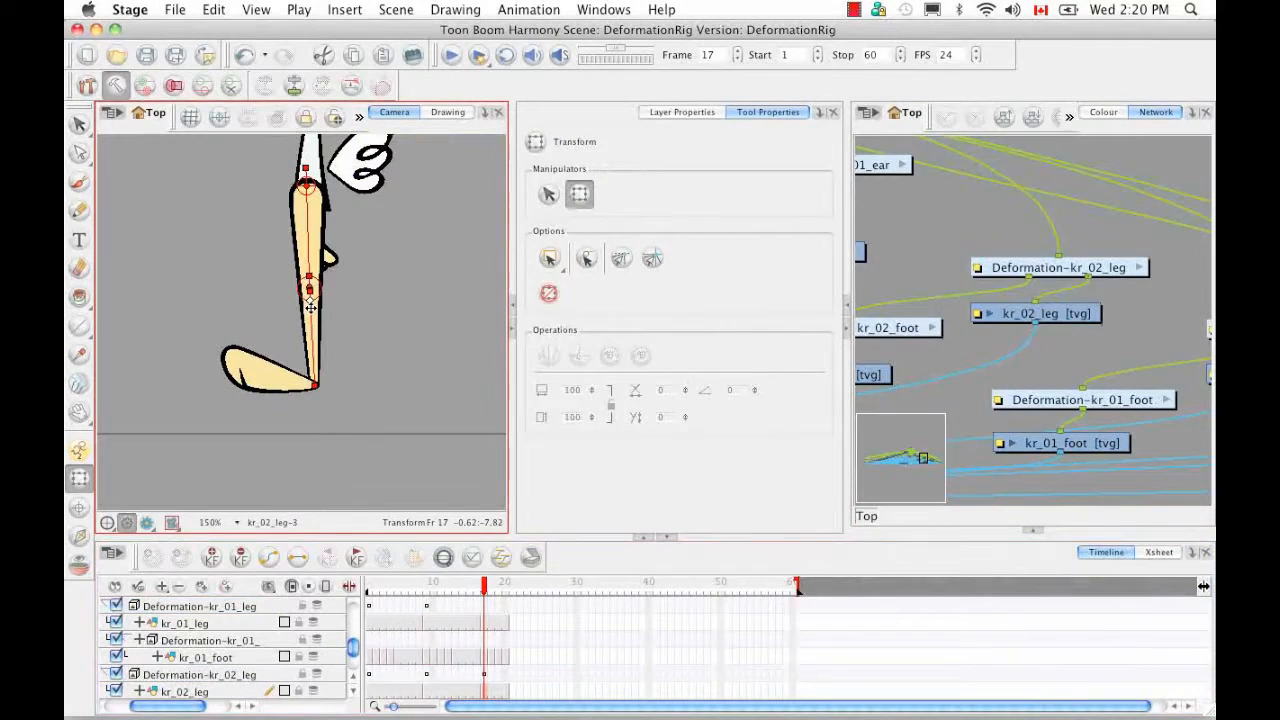
click(228, 674)
click(359, 117)
click(376, 148)
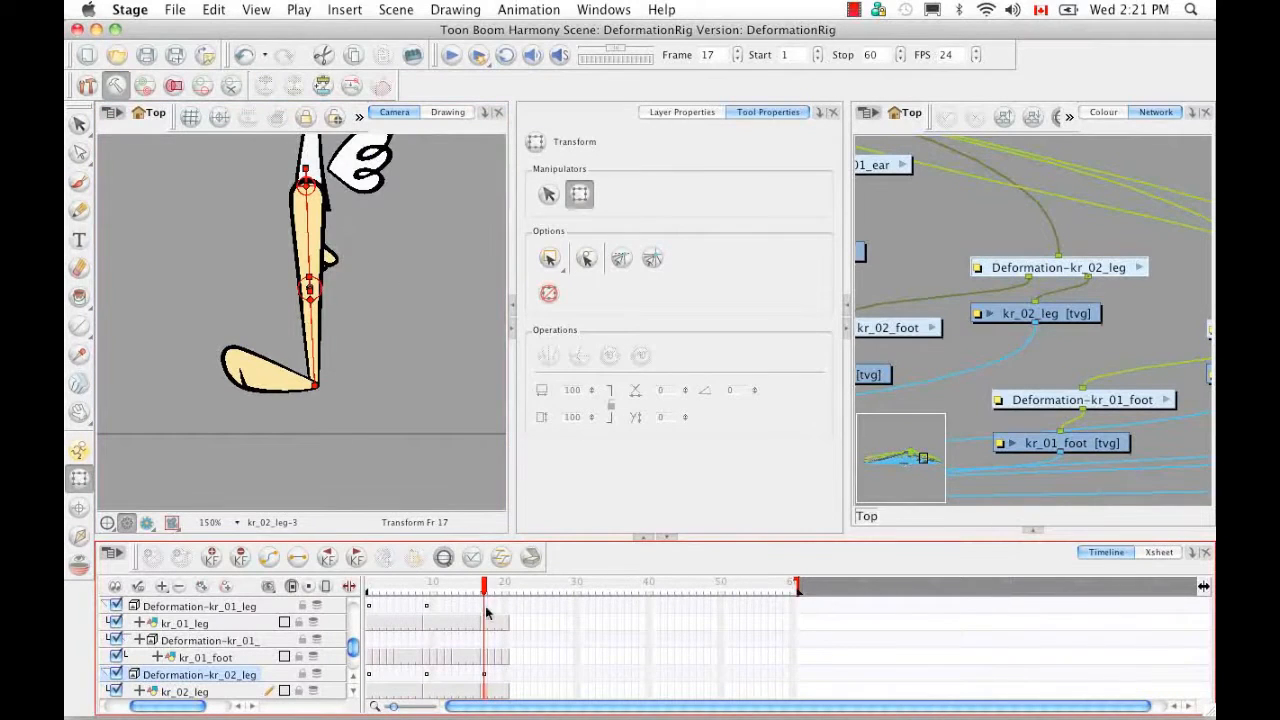
- Return to frame 1, find the kr_01_foot layer in the network and select its Deformation-kr_01_foot group
drag(485, 590, 349, 588)
mouse_move(409, 421)
mouse_down()
mouse_move(397, 471)
mouse_move(390, 430)
mouse_up()
click(222, 658)
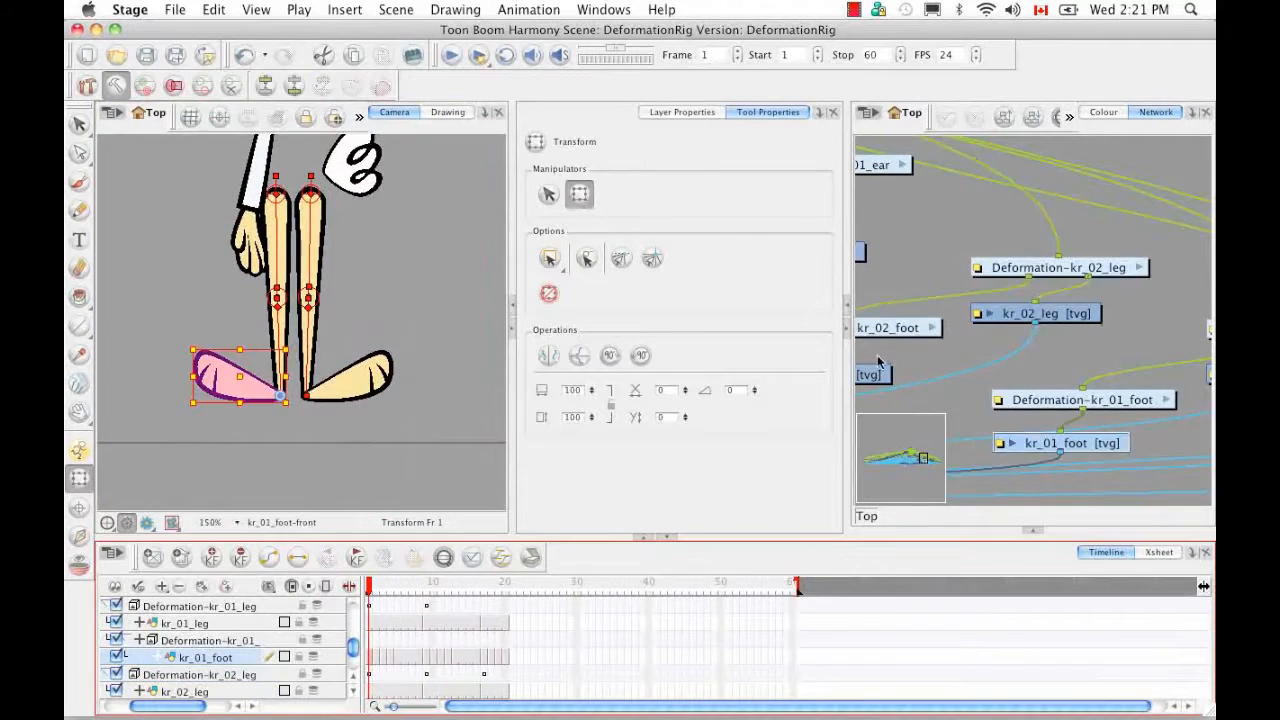
drag(1114, 396, 1049, 310)
click(1049, 312)
- Hide both legs' deformation controls and show only those of Deformation-kr_01_foot
click(360, 118)
click(371, 168)
click(360, 118)
click(380, 148)
- On frame 1, fit kr_01_foot's resting curve to the front-view foot by adjusting its toe point and handle, and keyframe Deformation-kr_01_foot
drag(350, 250, 372, 250)
key(1)
key(2)
key(2)
drag(152, 395, 206, 373)
drag(176, 326, 176, 331)
click(230, 443)
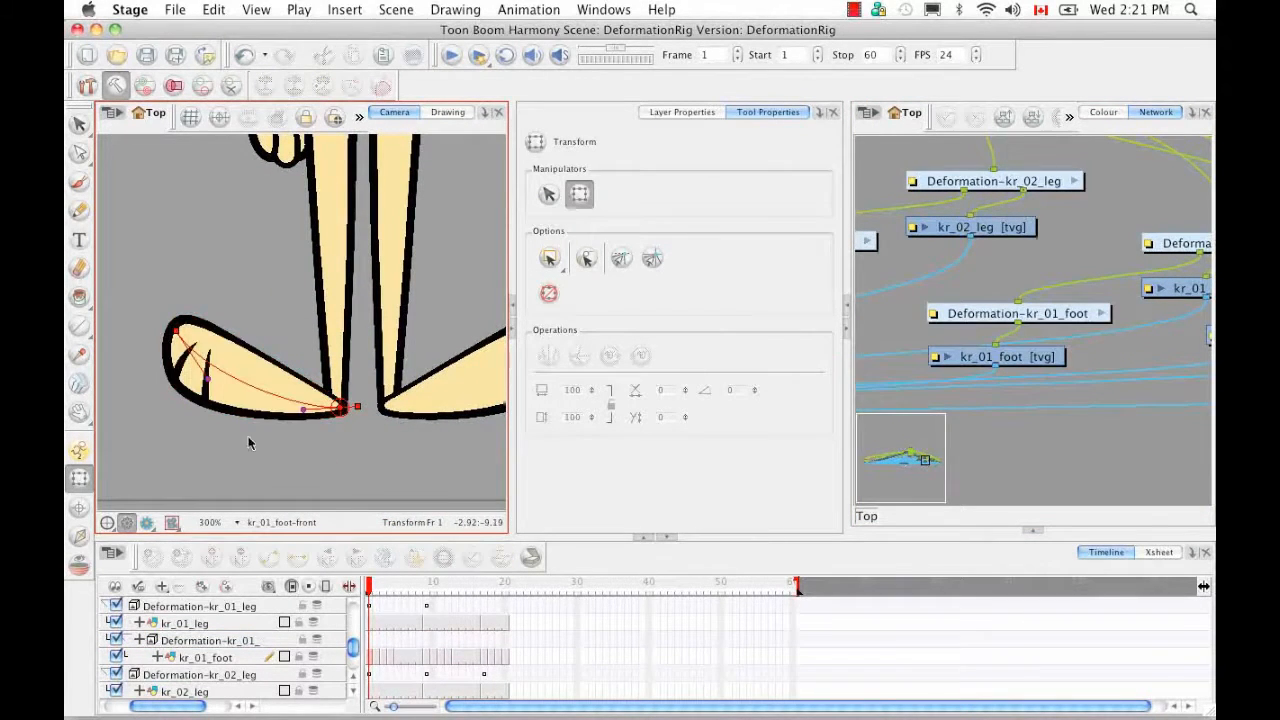
click(1016, 315)
- On frame 9, fit kr_01_foot's resting curve to the quarter-view foot from ankle to toe and keyframe Deformation-kr_01_foot
key(period)
key(period)
key(period)
key(period)
key(period)
key(period)
key(period)
key(period)
click(340, 395)
drag(341, 393, 337, 397)
key(super+z)
drag(157, 335, 186, 374)
click(252, 461)
click(980, 316)
click(353, 86)
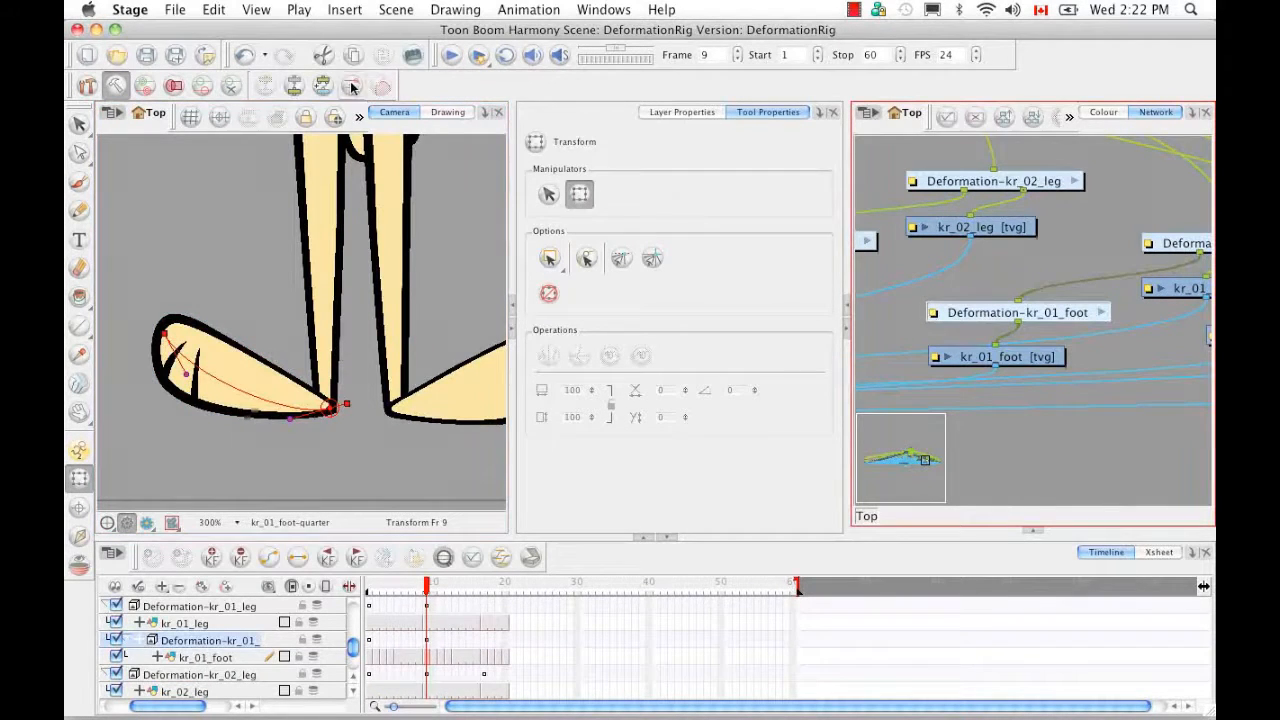
- On frame 17, fit kr_01_foot's resting curve to the side-view foot from heel to toe and keyframe Deformation-kr_01_foot
drag(438, 594, 440, 597)
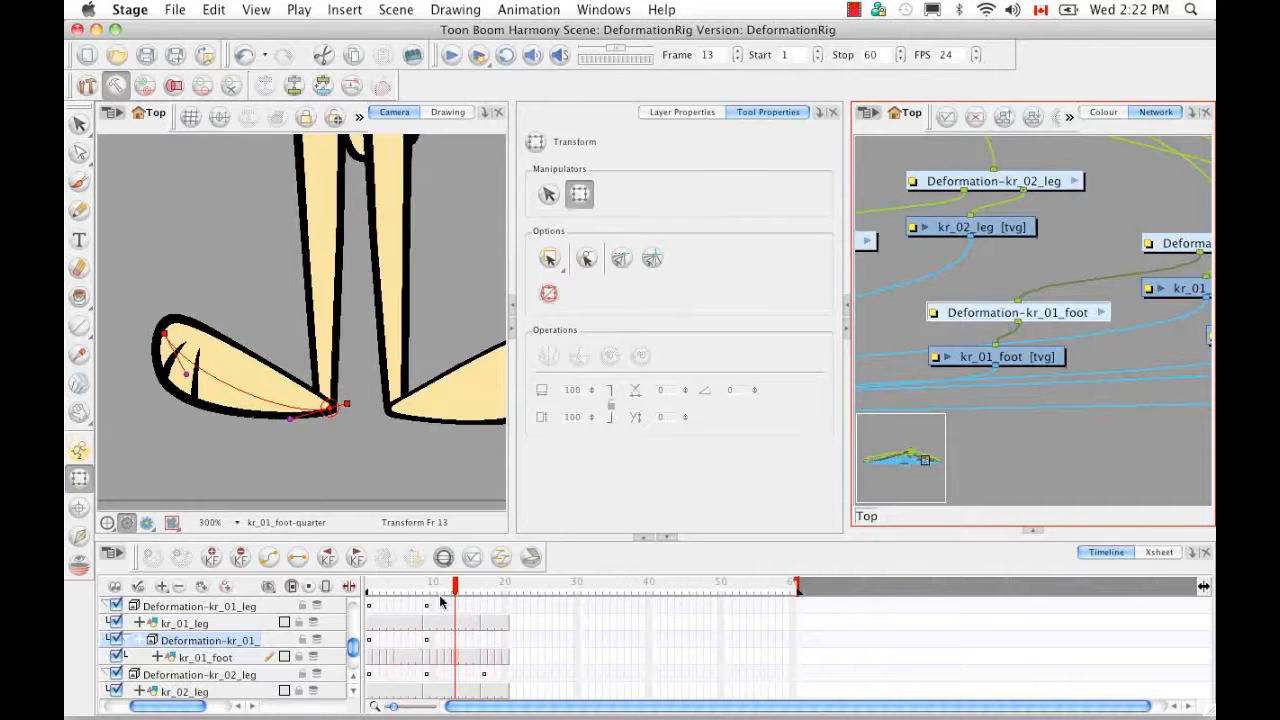
key(period)
key(period)
key(period)
key(period)
drag(364, 410, 374, 407)
drag(196, 340, 236, 385)
click(353, 86)
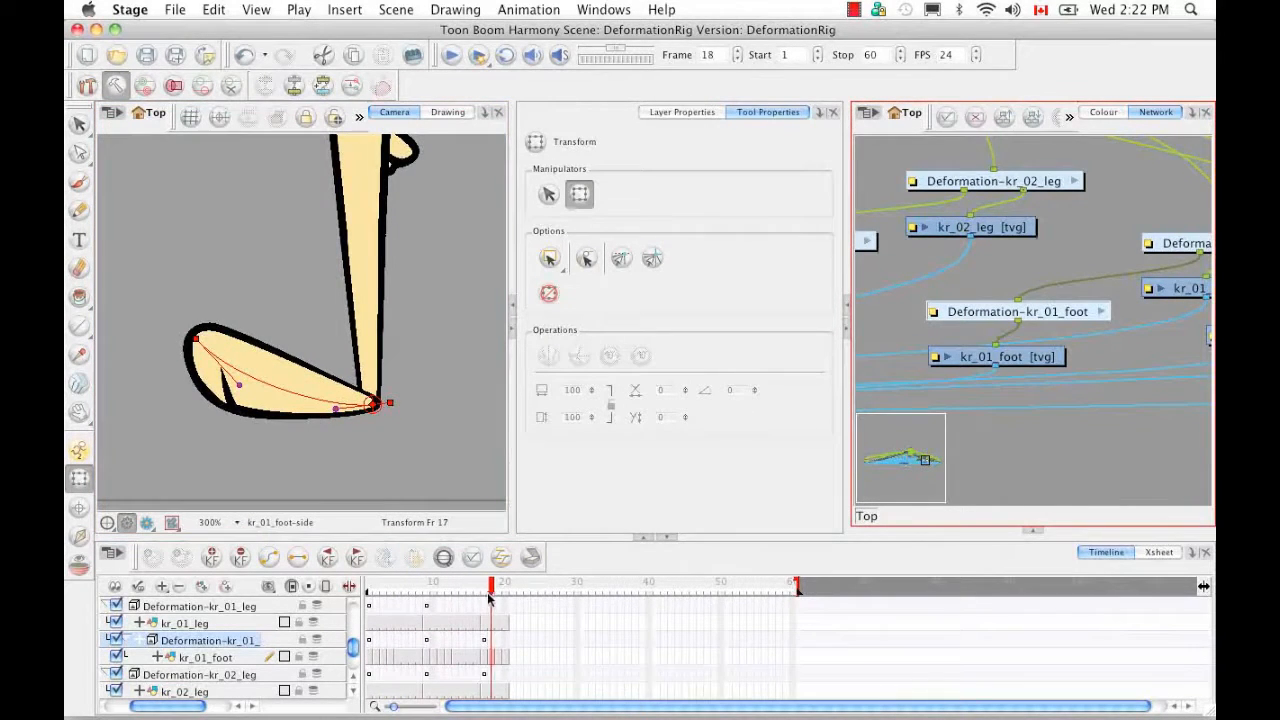
- Advance to frame 20, select the kr_02_foot layer and locate its node in the network
key(period)
key(period)
key(period)
drag(353, 650, 354, 659)
click(222, 686)
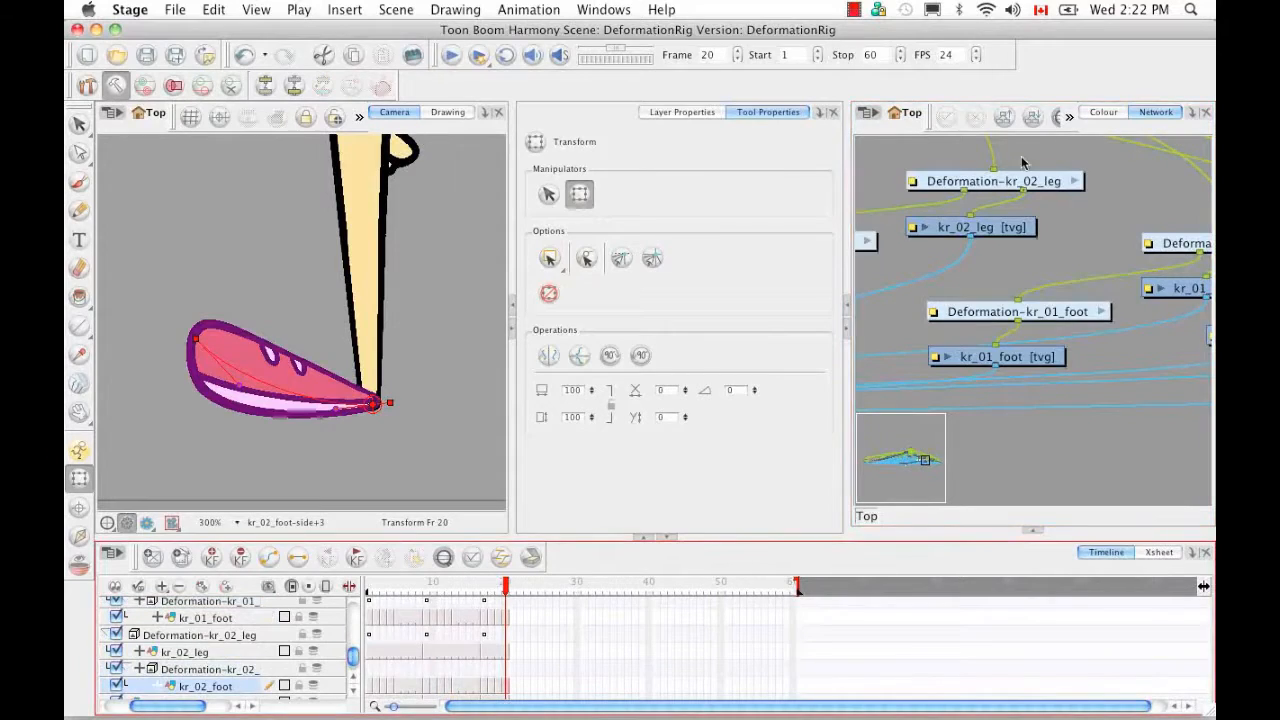
middle_click(994, 190)
key(o)
drag(1083, 139, 922, 176)
click(353, 692)
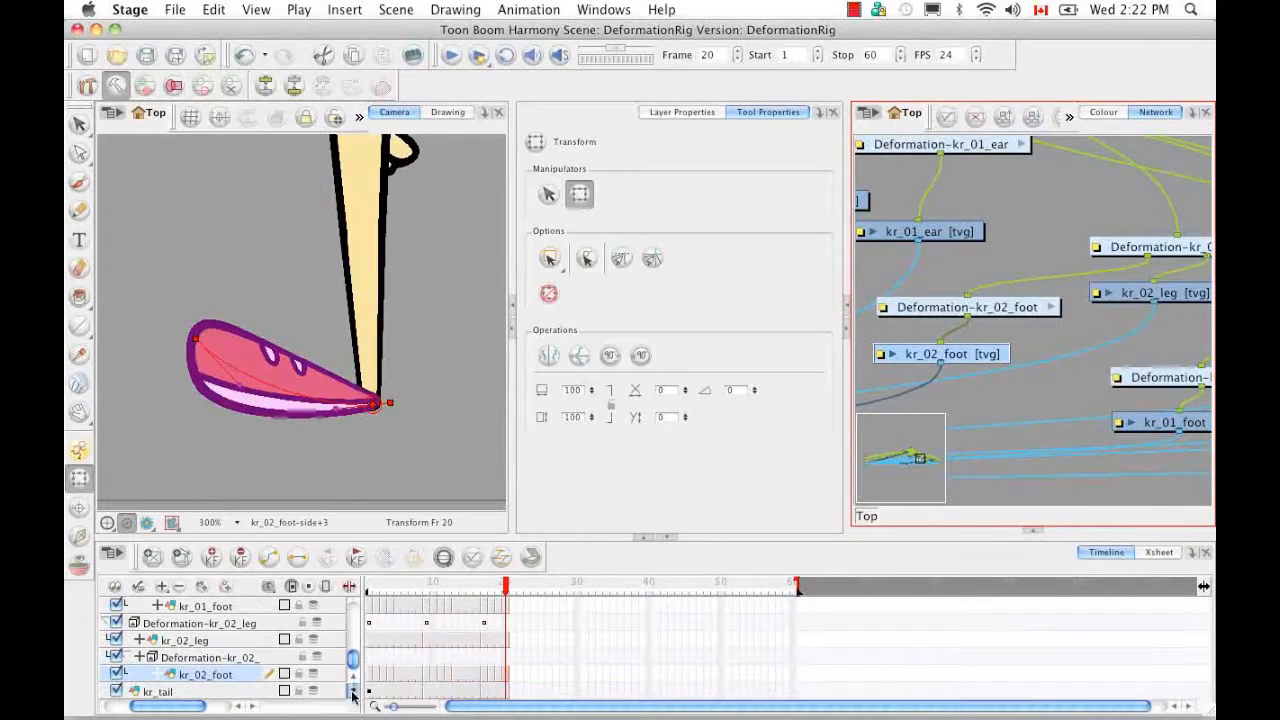
- On frame 1, show only Deformation-kr_02_foot's controls and fit its resting curve to the front-view foot at the ankle and toe
click(369, 585)
drag(452, 240, 369, 252)
key(shift+c)
key(b)
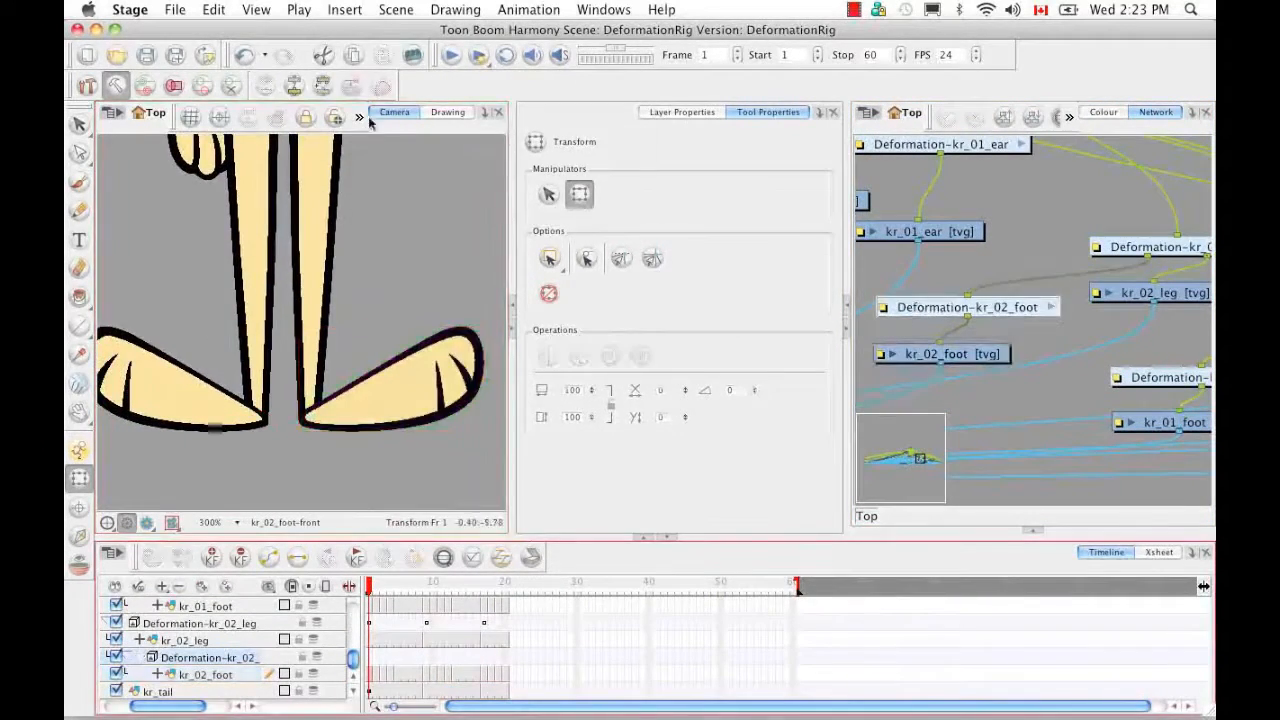
click(308, 418)
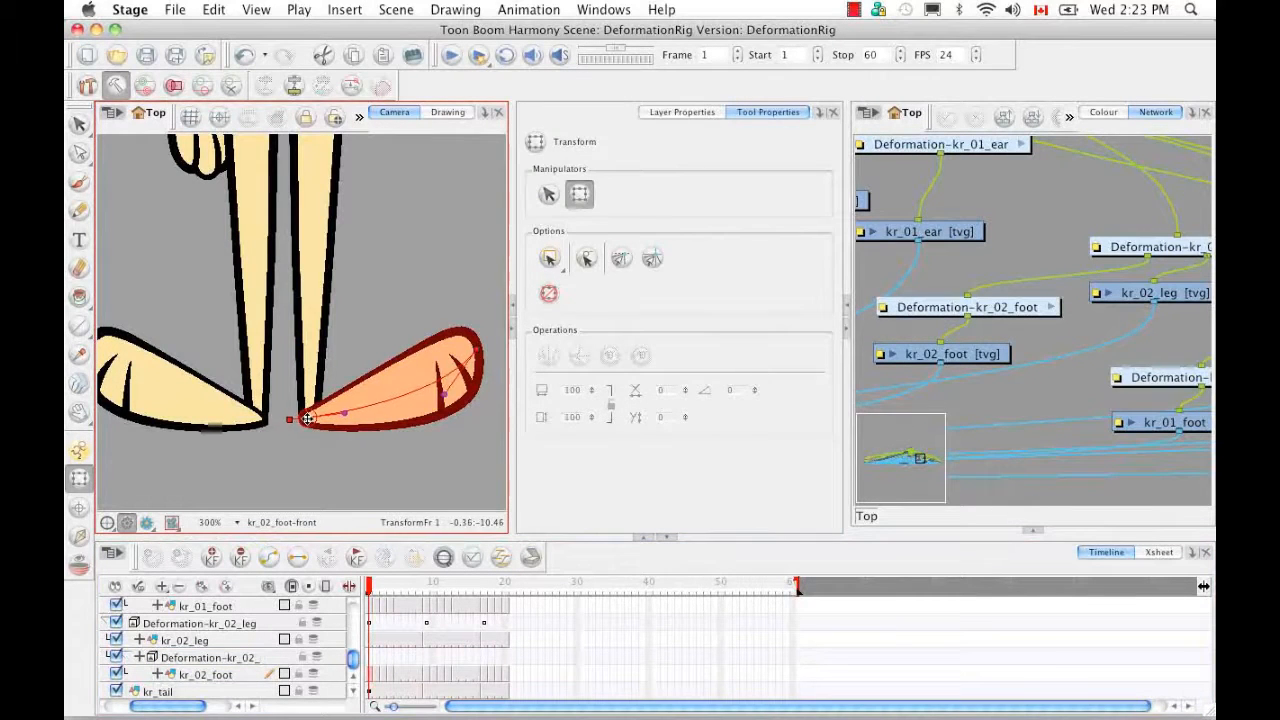
click(470, 360)
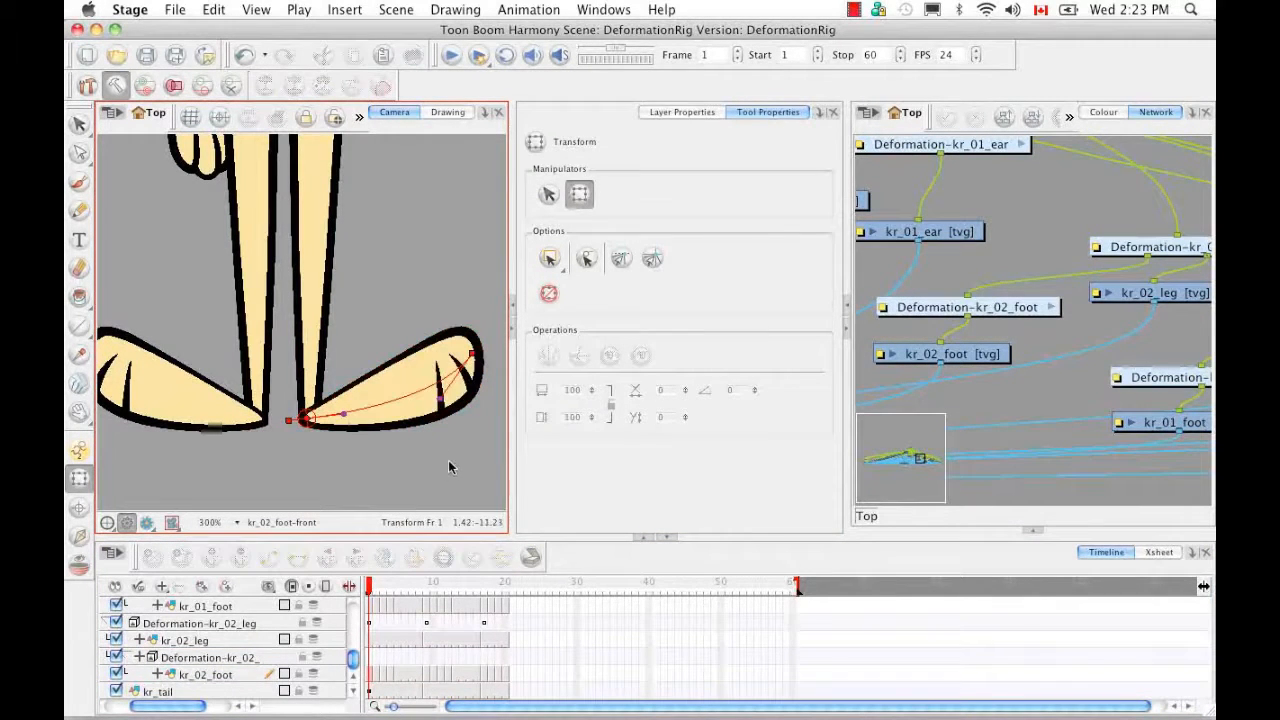
- On frame 9, fit kr_02_foot's resting curve to the quarter-view foot from ankle to toe and keyframe Deformation-kr_02_foot
drag(370, 589, 426, 589)
click(313, 425)
drag(461, 366, 476, 362)
drag(450, 416, 451, 419)
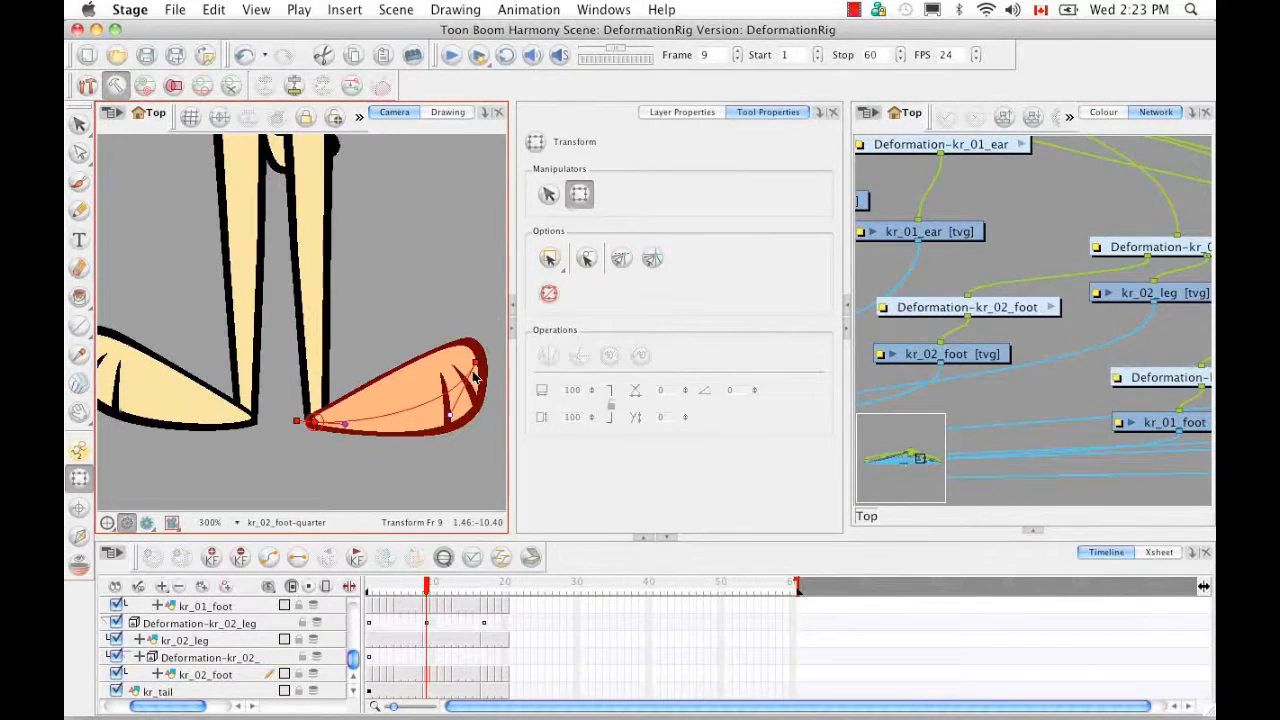
click(971, 303)
- On frame 17, fit kr_02_foot's resting curve to the side-view foot from heel to toe
key(period)
key(period)
key(period)
key(period)
key(period)
key(period)
key(period)
key(period)
drag(216, 371, 294, 377)
click(212, 352)
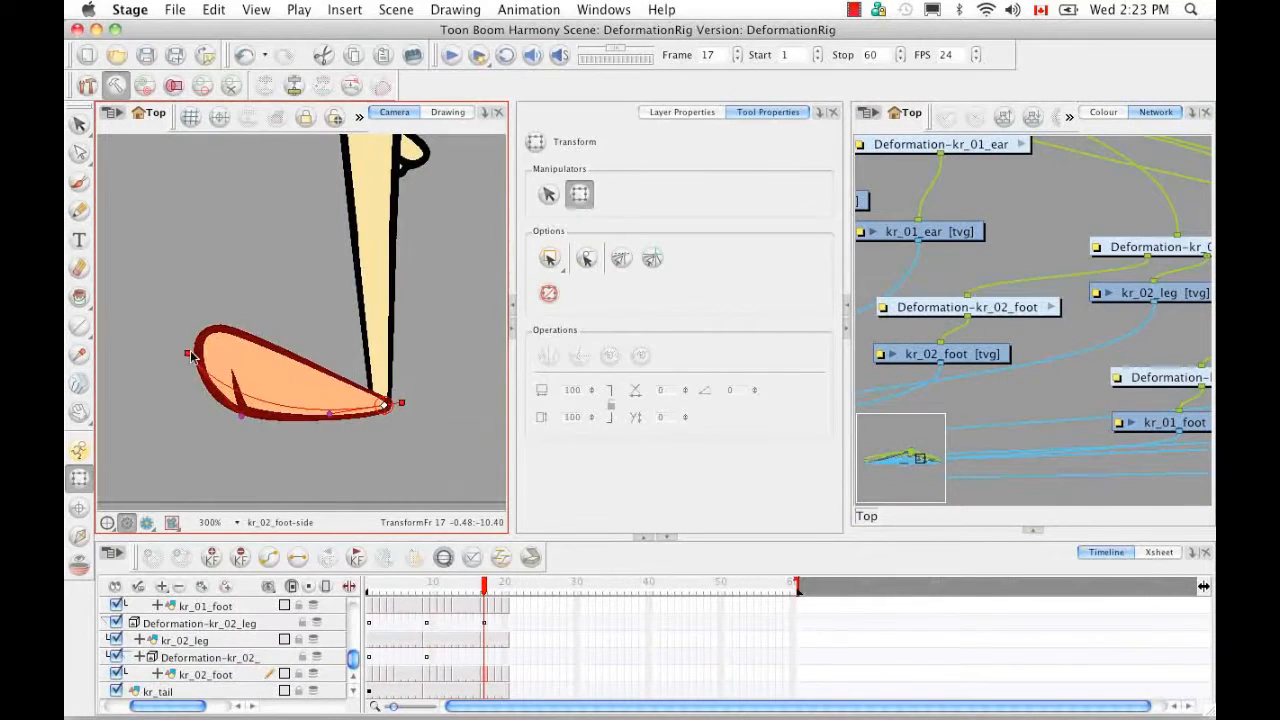
drag(191, 357, 211, 344)
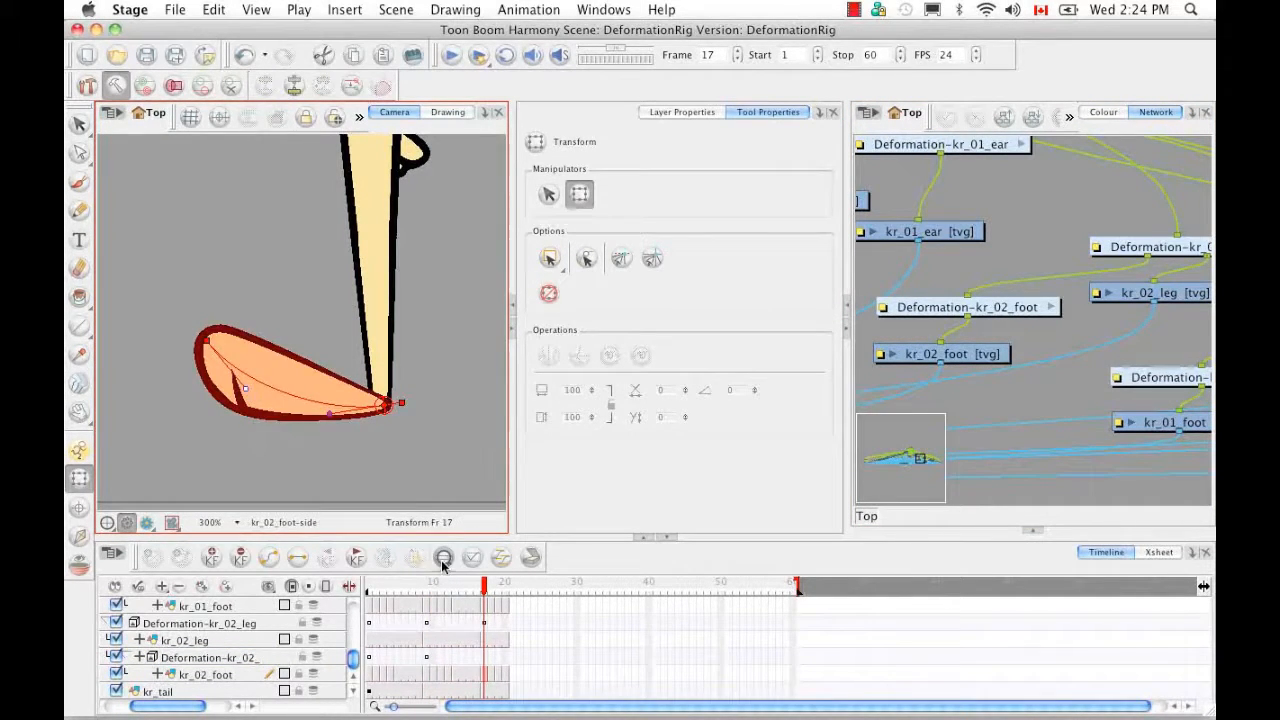
- Return to frame 1 and reset the camera view to the whole rabbit
key(period)
key(period)
key(period)
drag(506, 588, 367, 587)
click(280, 469)
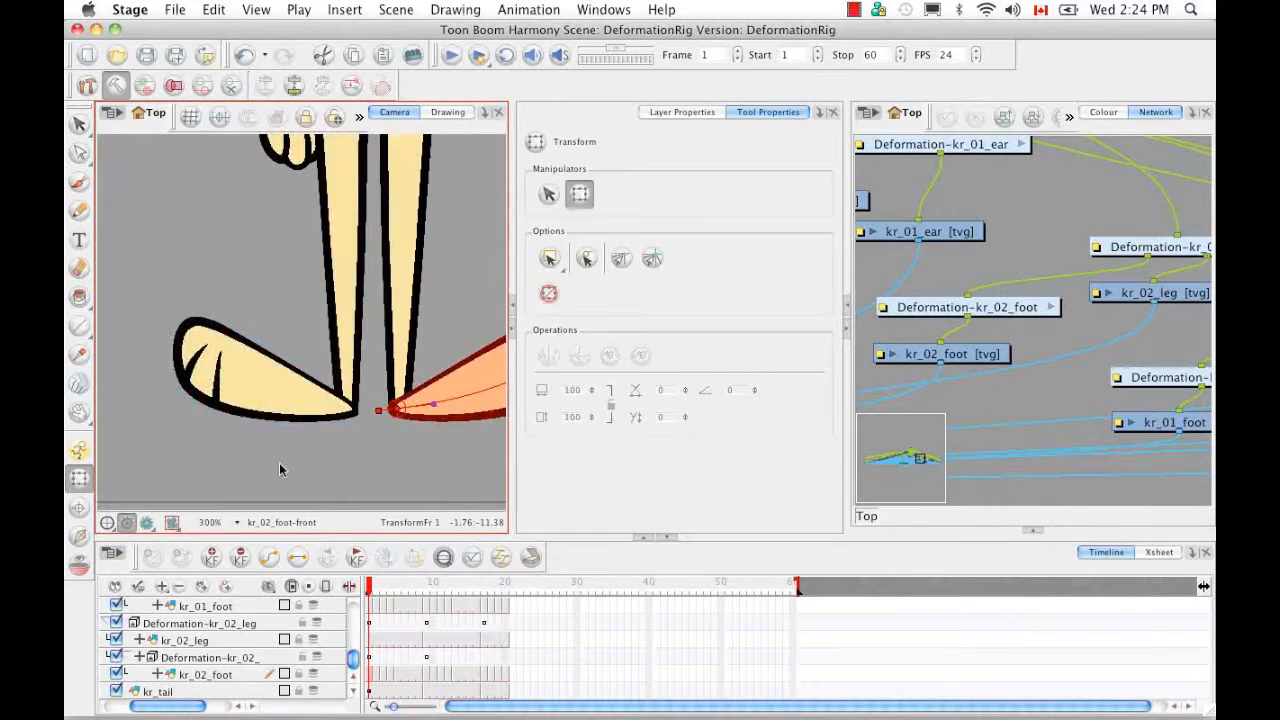
key(shift+m)
- Leave the resting-pose setup and show Deformation-kr_body's animation controls with Animate mode enabled
mouse_move(189, 707)
mouse_down()
mouse_move(129, 707)
mouse_move(197, 710)
mouse_up()
drag(353, 661, 353, 625)
click(116, 640)
click(116, 623)
click(115, 587)
scroll(325, 676, up, 3)
drag(162, 707, 130, 707)
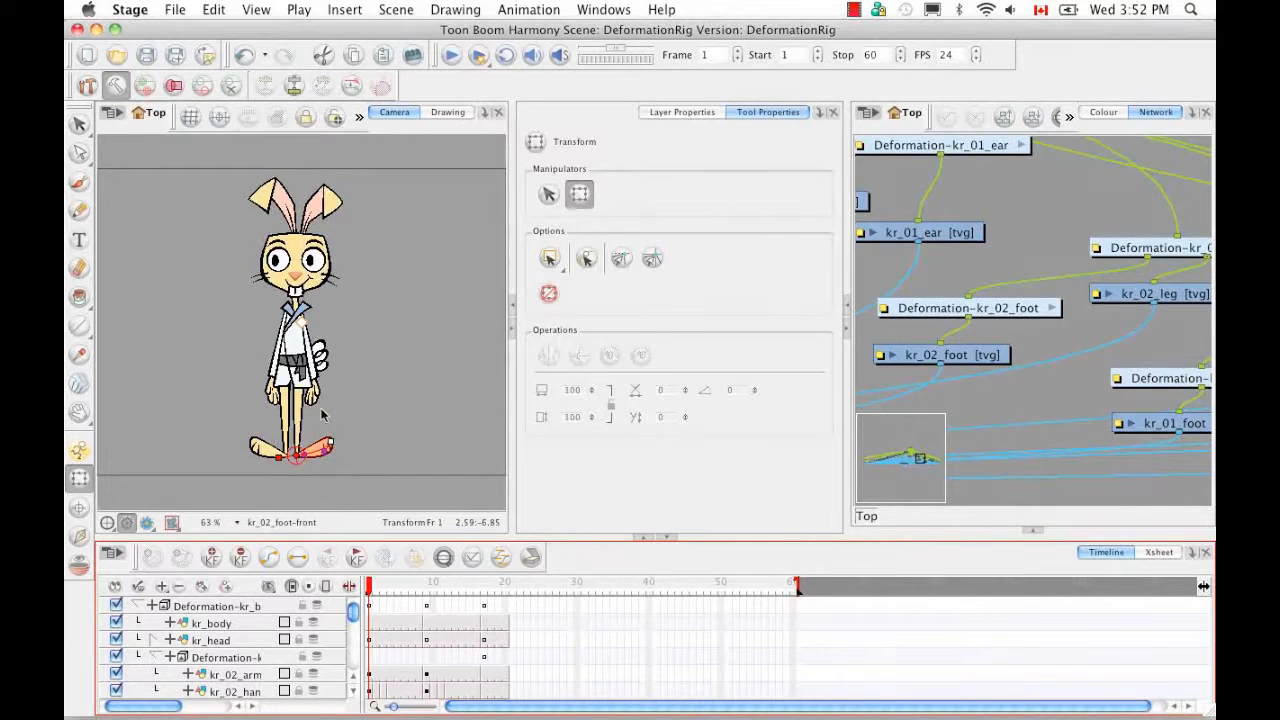
click(117, 85)
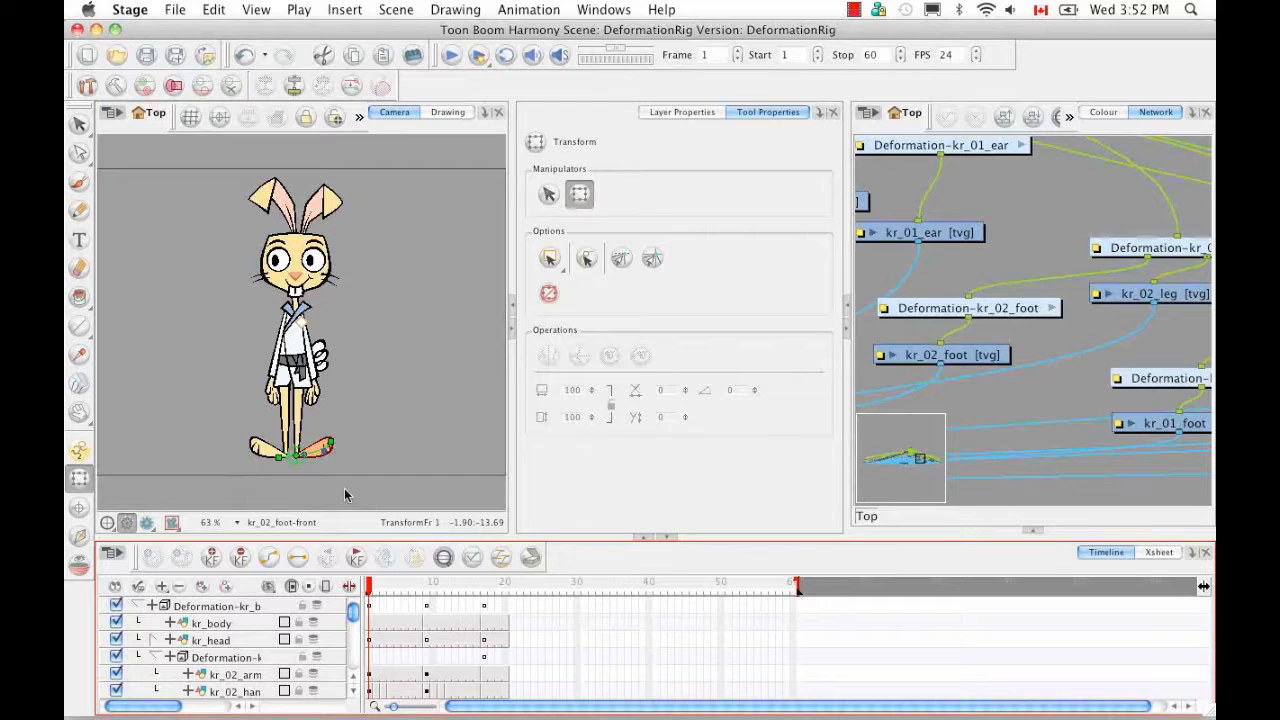
click(226, 609)
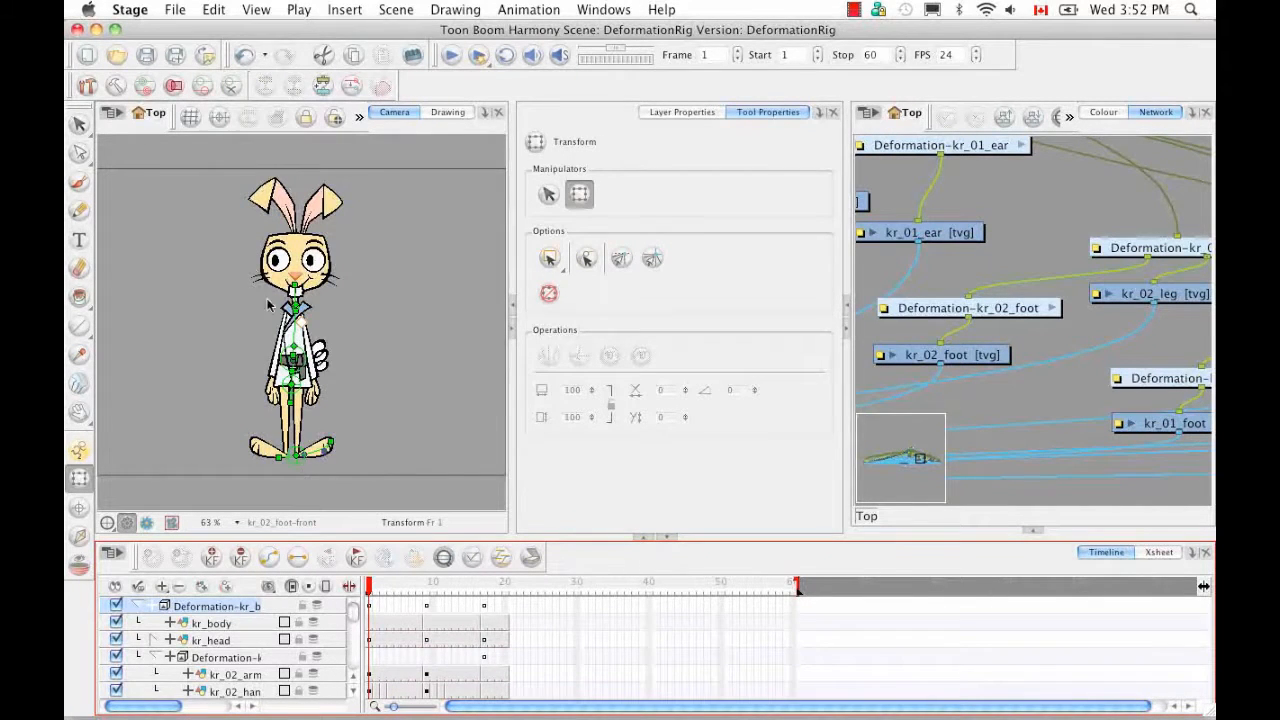
click(81, 451)
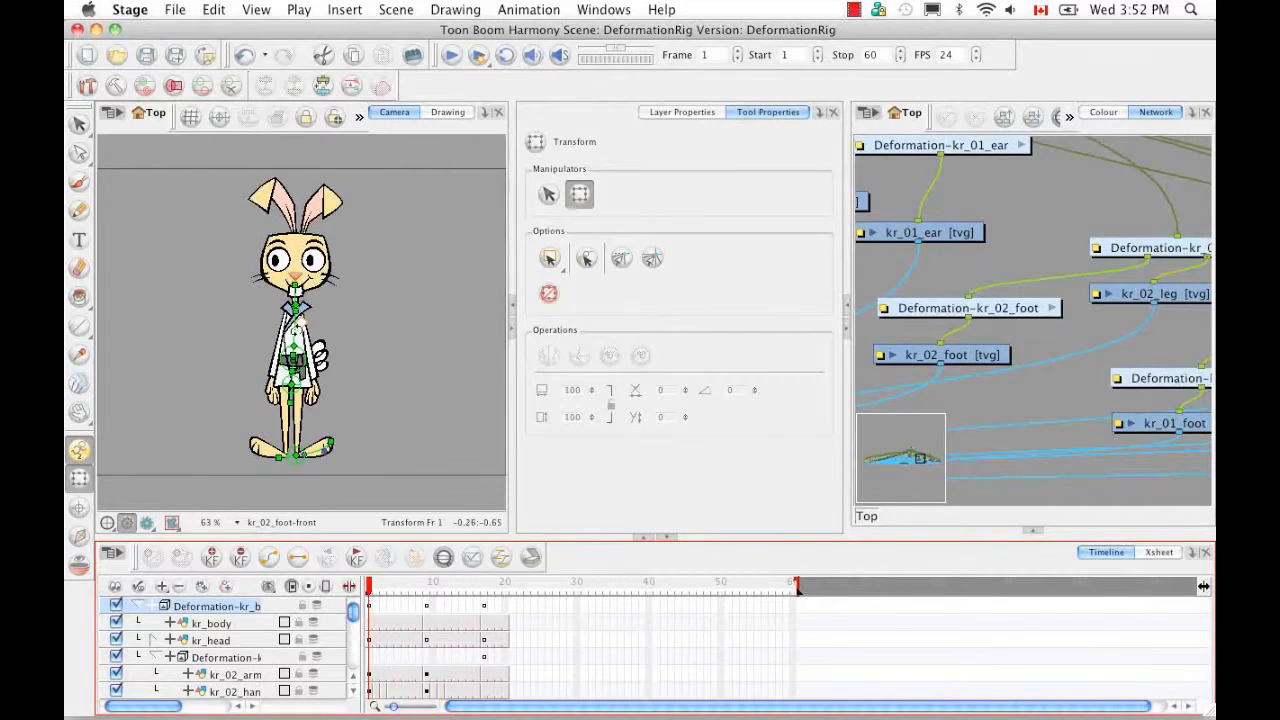
- Try bending the rabbit's torso sideways with the body deformation chain
click(292, 326)
mouse_move(292, 326)
mouse_down()
mouse_move(328, 338)
mouse_move(268, 318)
mouse_move(324, 316)
mouse_move(314, 324)
mouse_up()
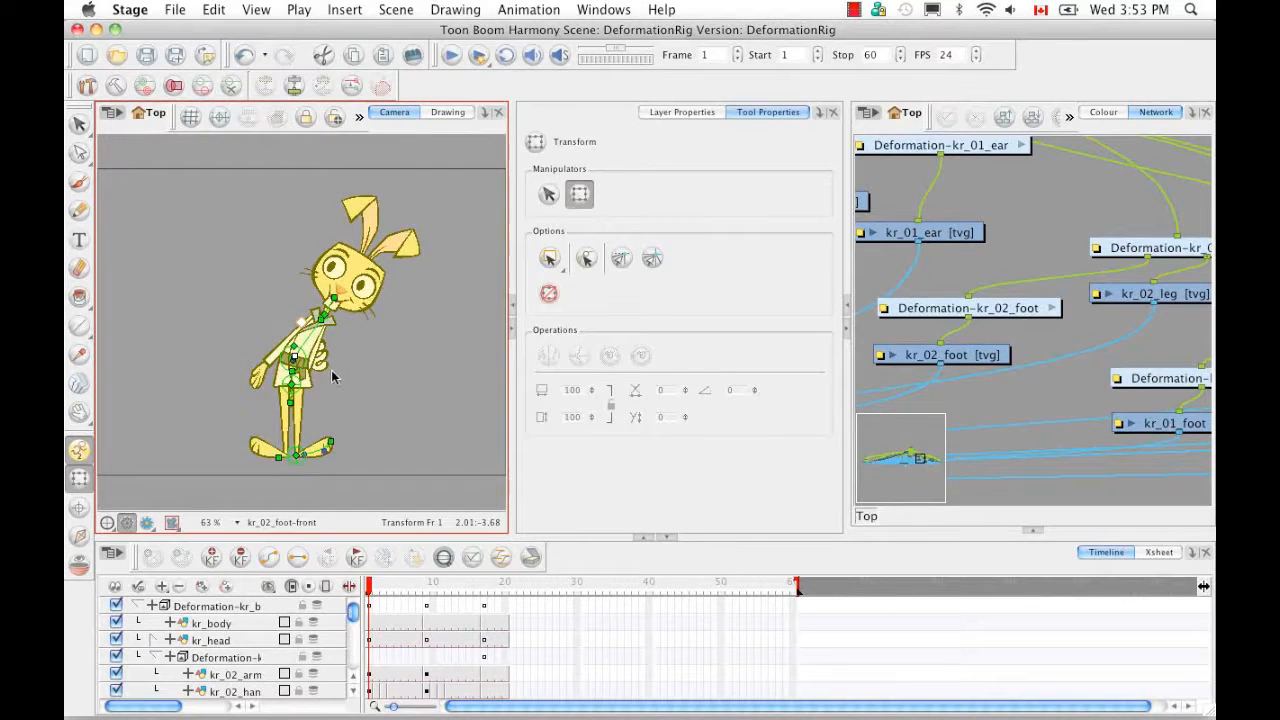
key(super+z)
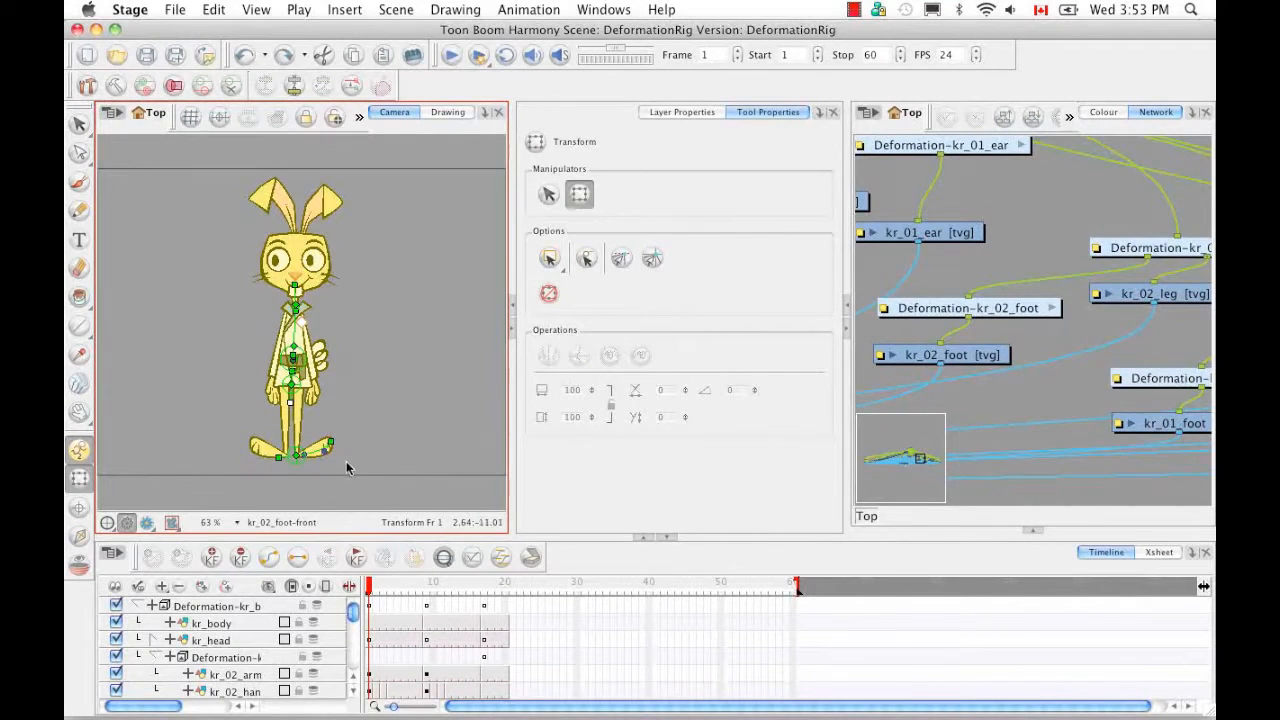
- Try tilting the rabbit's head sideways by rotating the neck bone of the body chain
key(2)
key(2)
key(2)
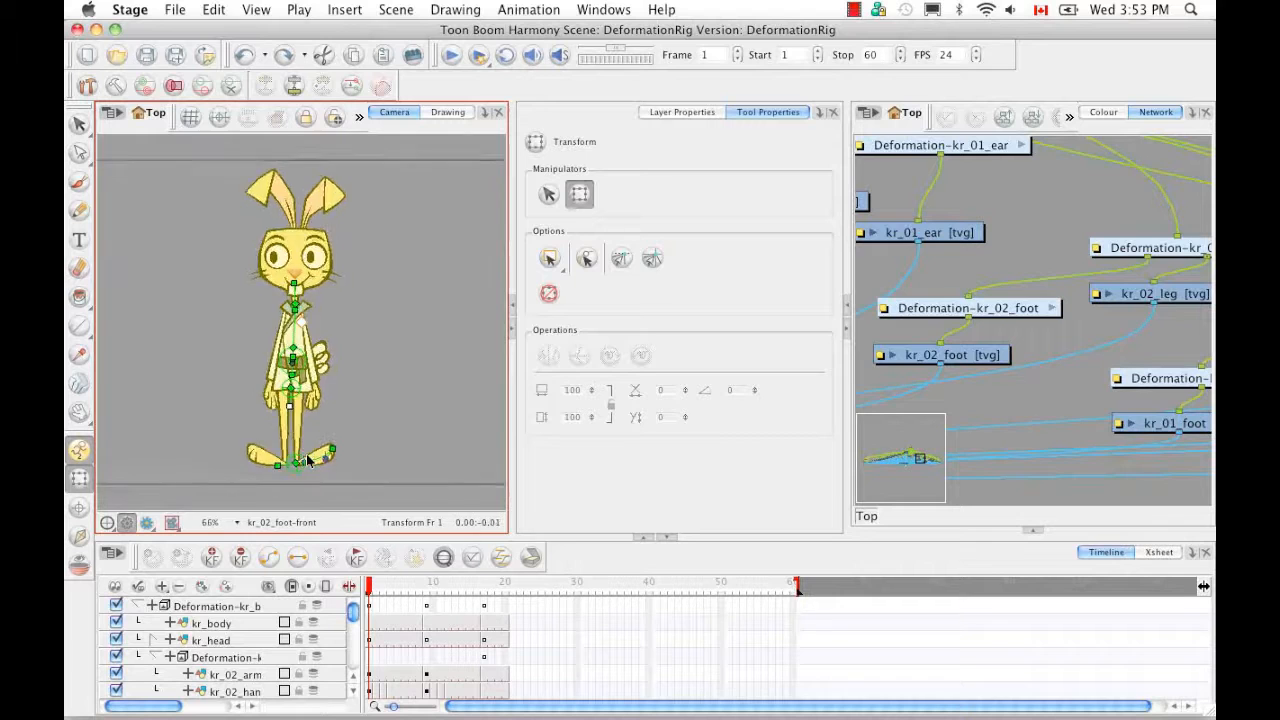
key(space)
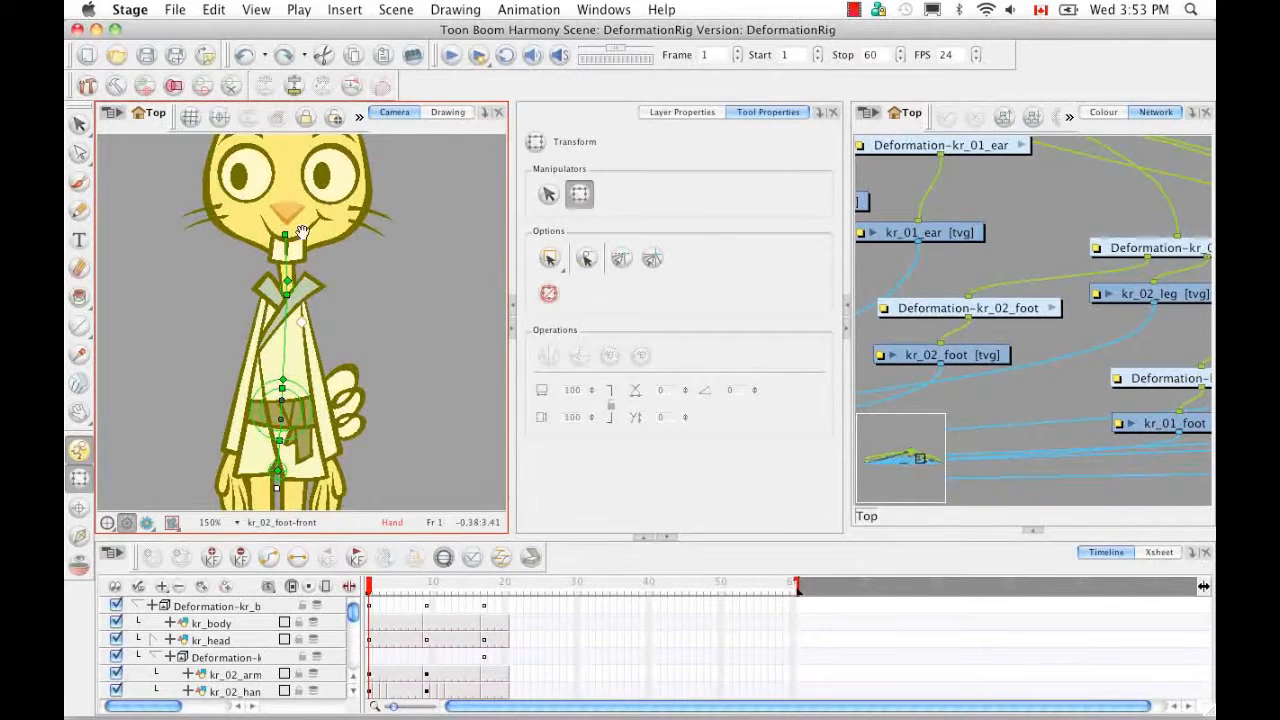
drag(302, 232, 375, 431)
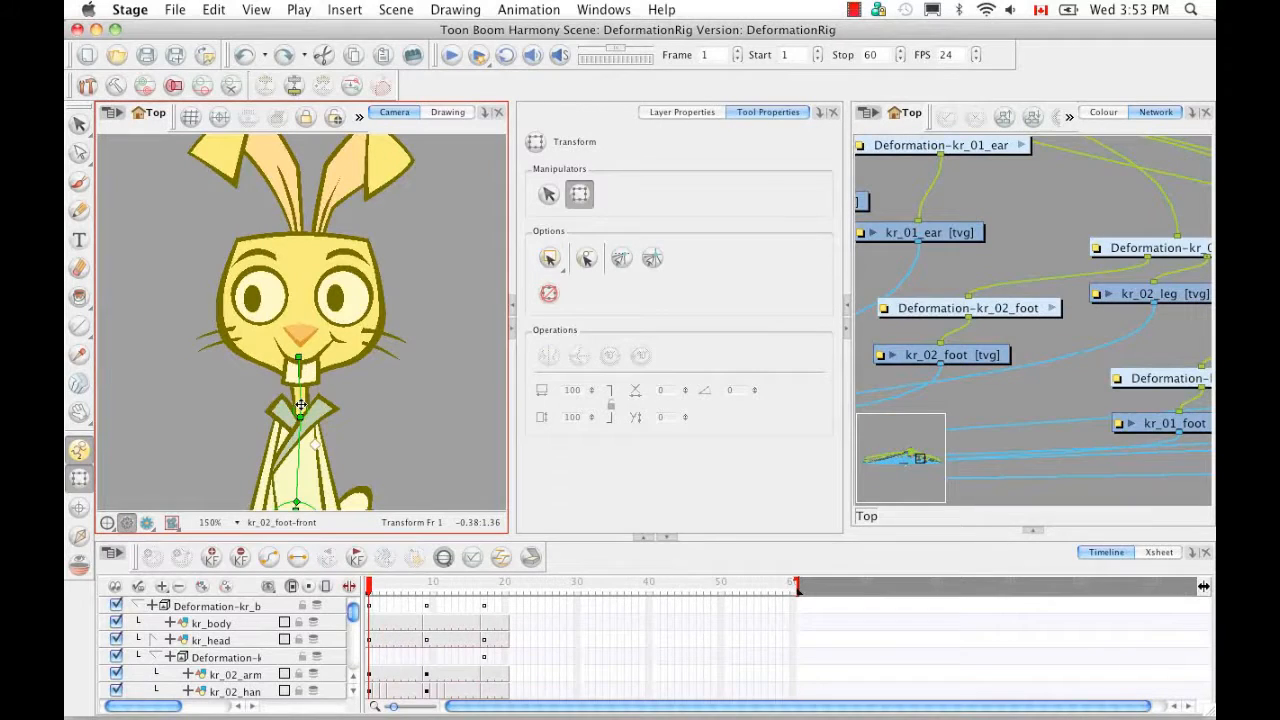
mouse_move(298, 359)
mouse_down()
mouse_move(270, 362)
mouse_move(266, 346)
mouse_move(290, 345)
mouse_move(333, 392)
mouse_move(305, 352)
mouse_move(276, 357)
mouse_move(305, 358)
mouse_up()
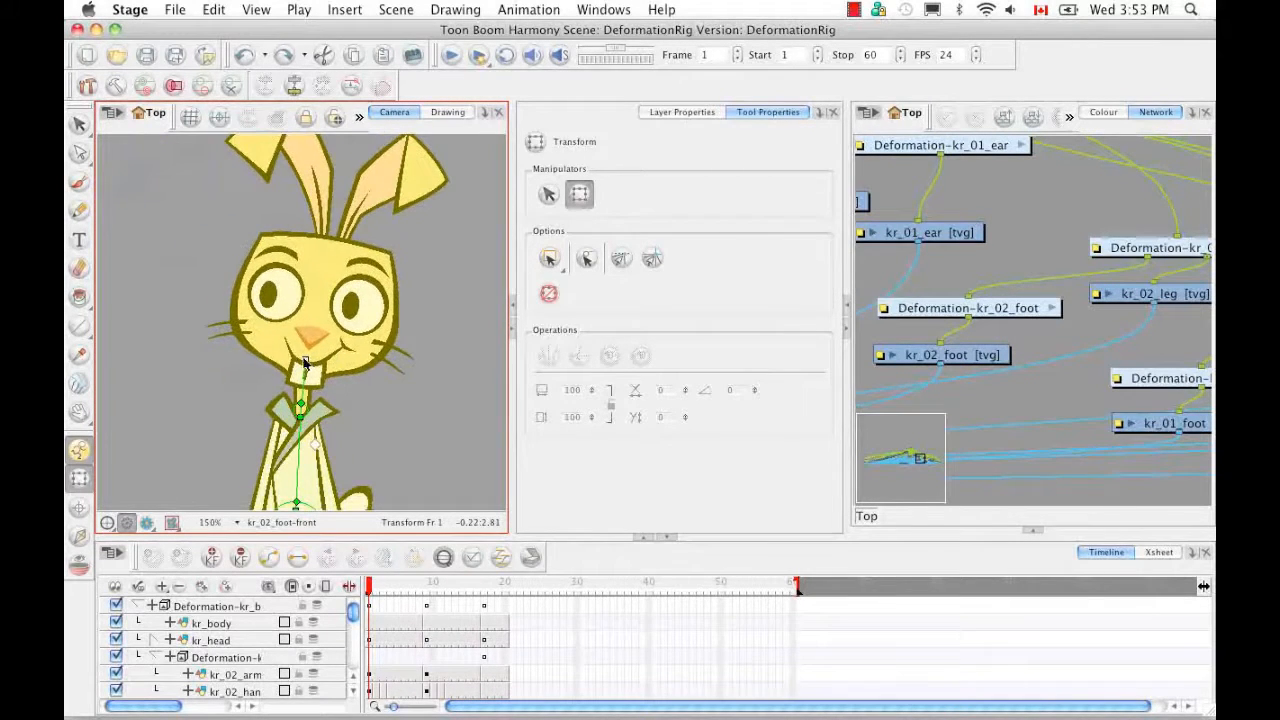
key(super+z)
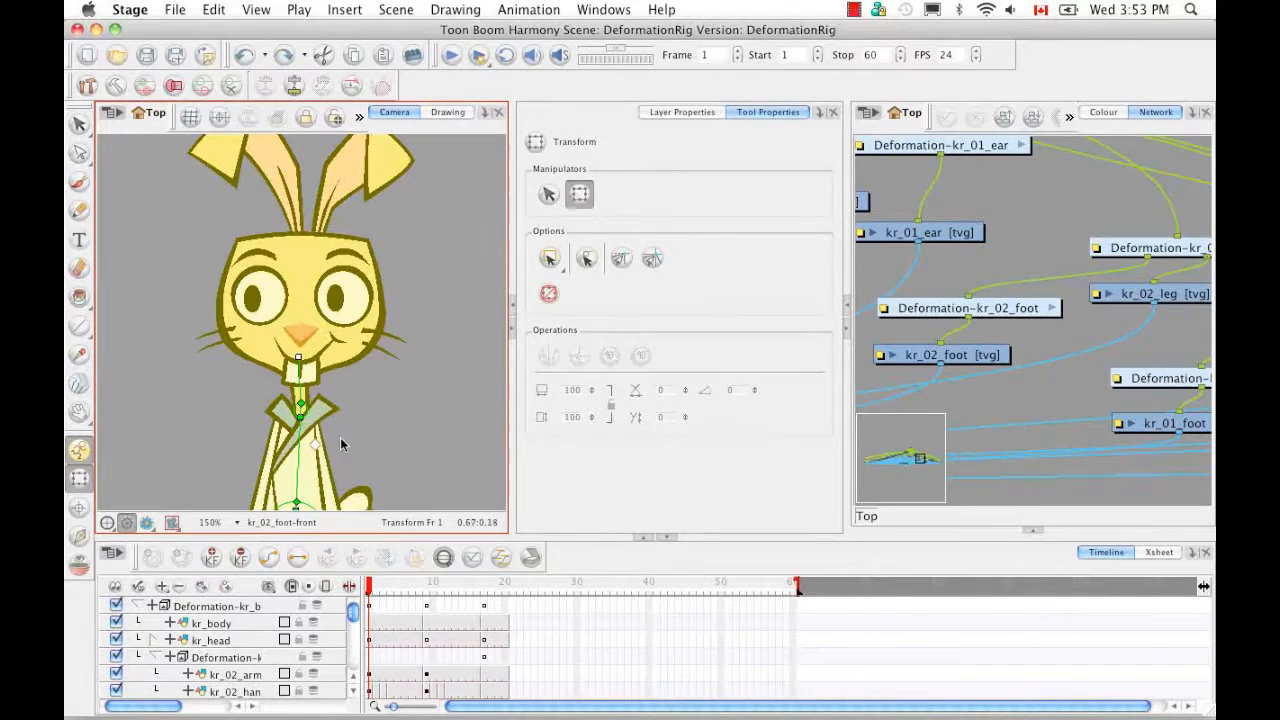
drag(298, 356, 340, 452)
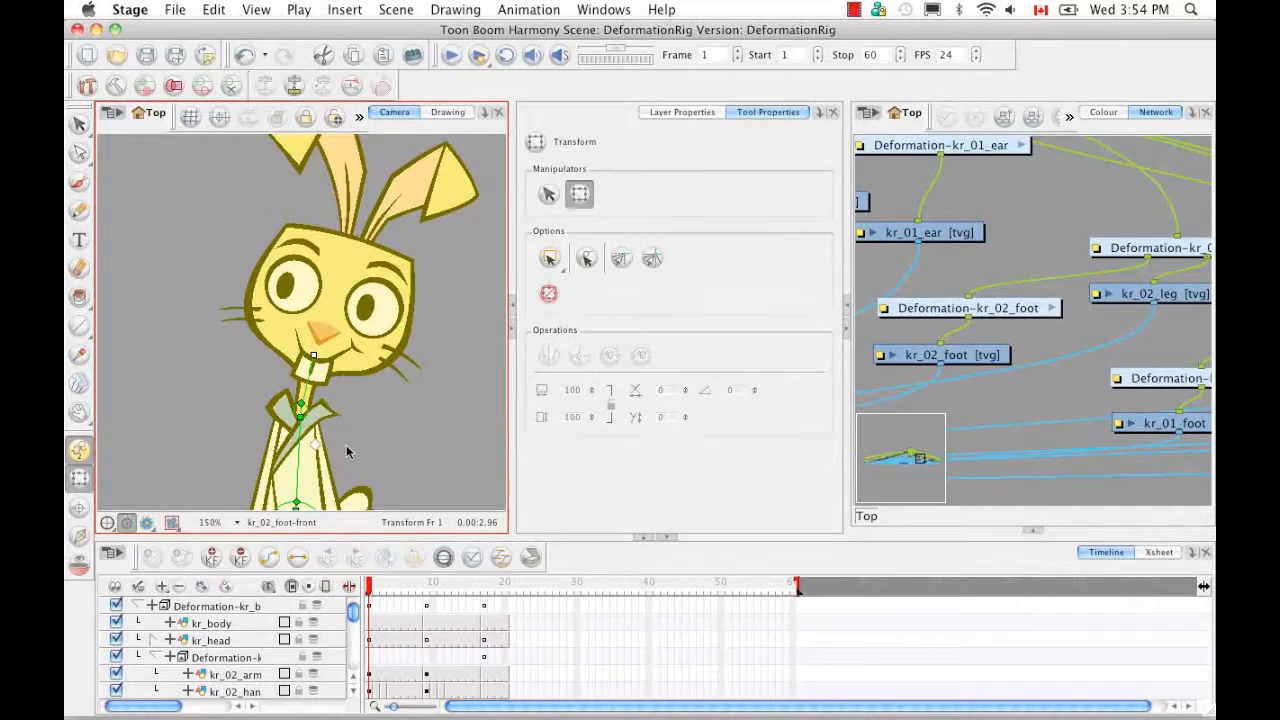
key(ctrl+z)
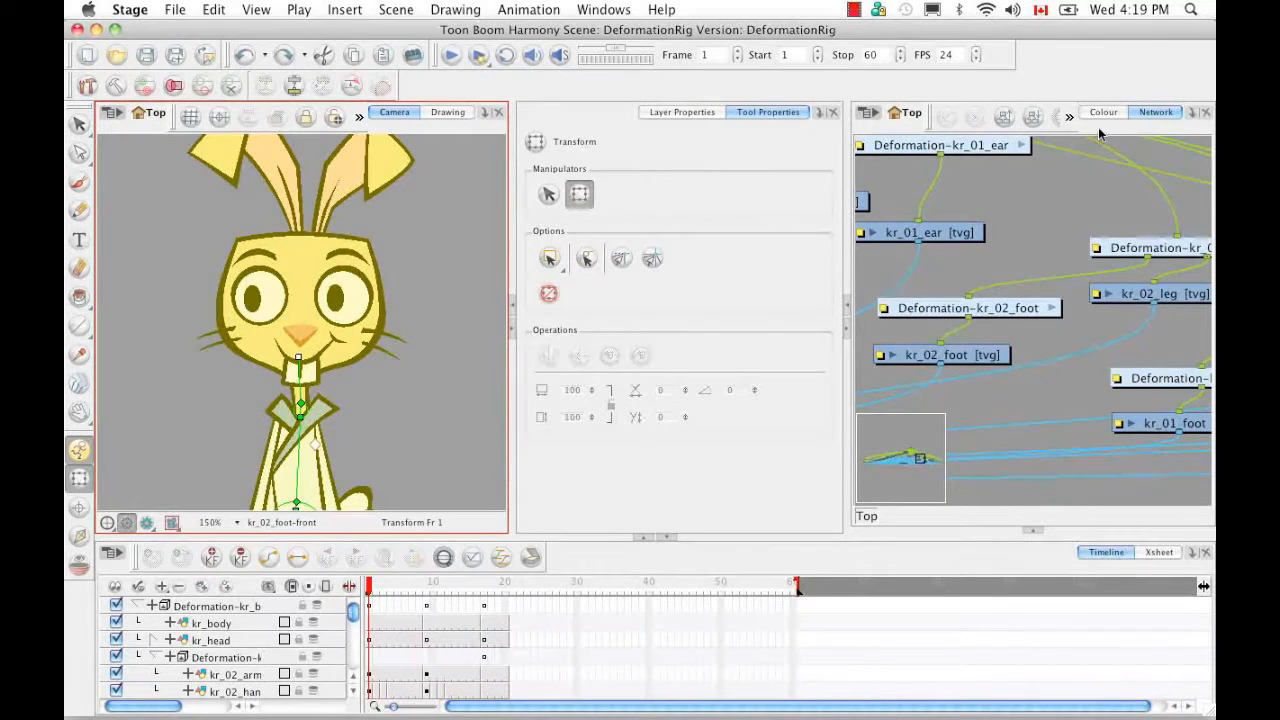
- Open the Deformation-kr_body group in the network, enter its subgroup 1 and select the Bone_2 module
click(1099, 134)
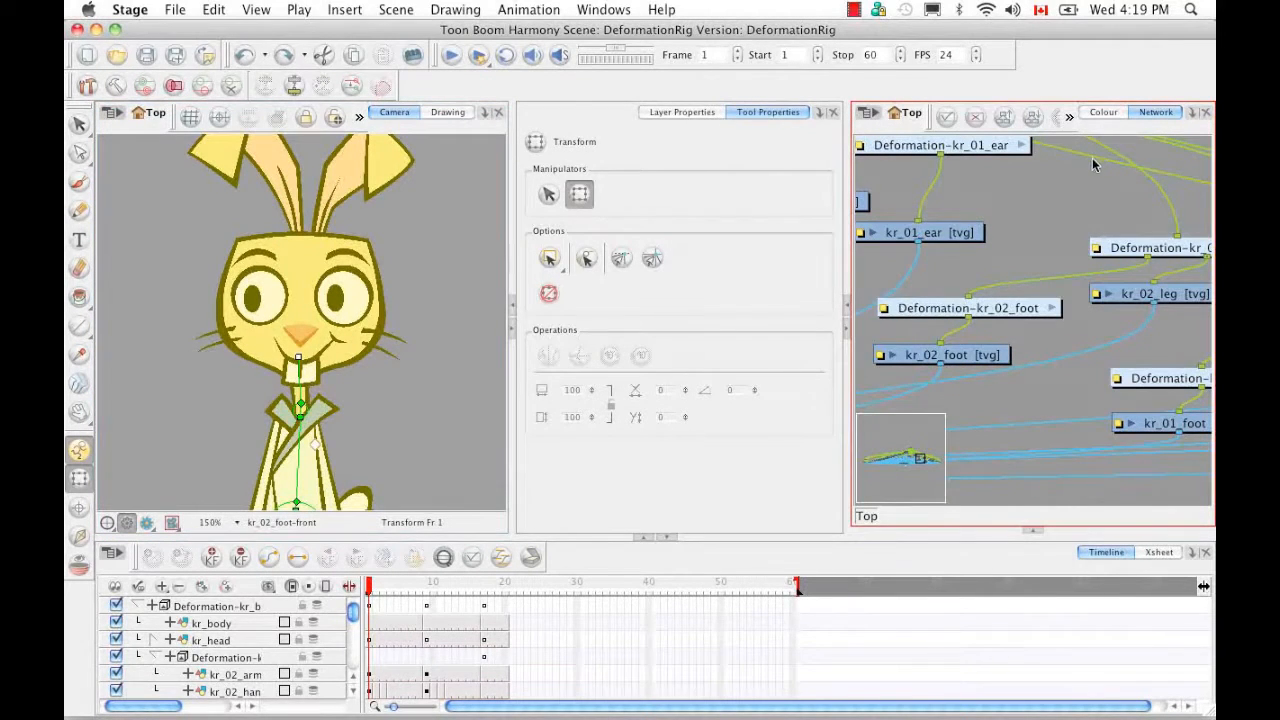
drag(1046, 209, 1034, 280)
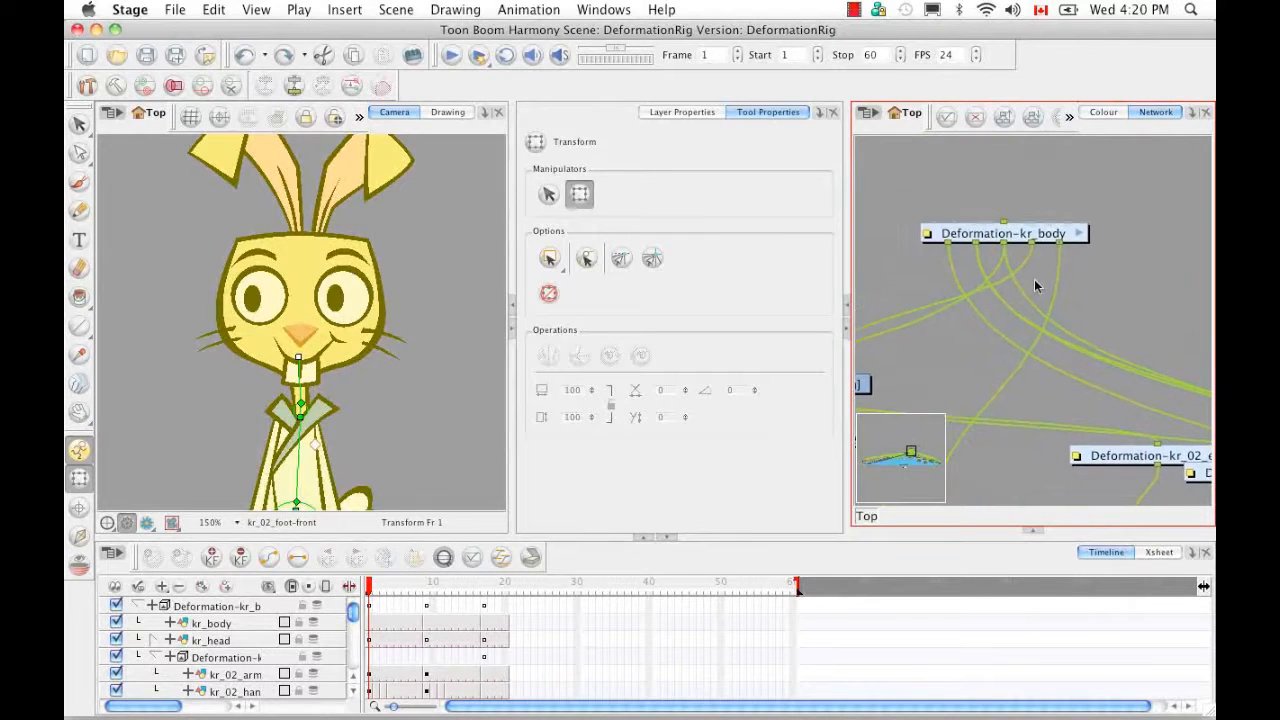
click(1080, 232)
drag(1041, 281, 1066, 241)
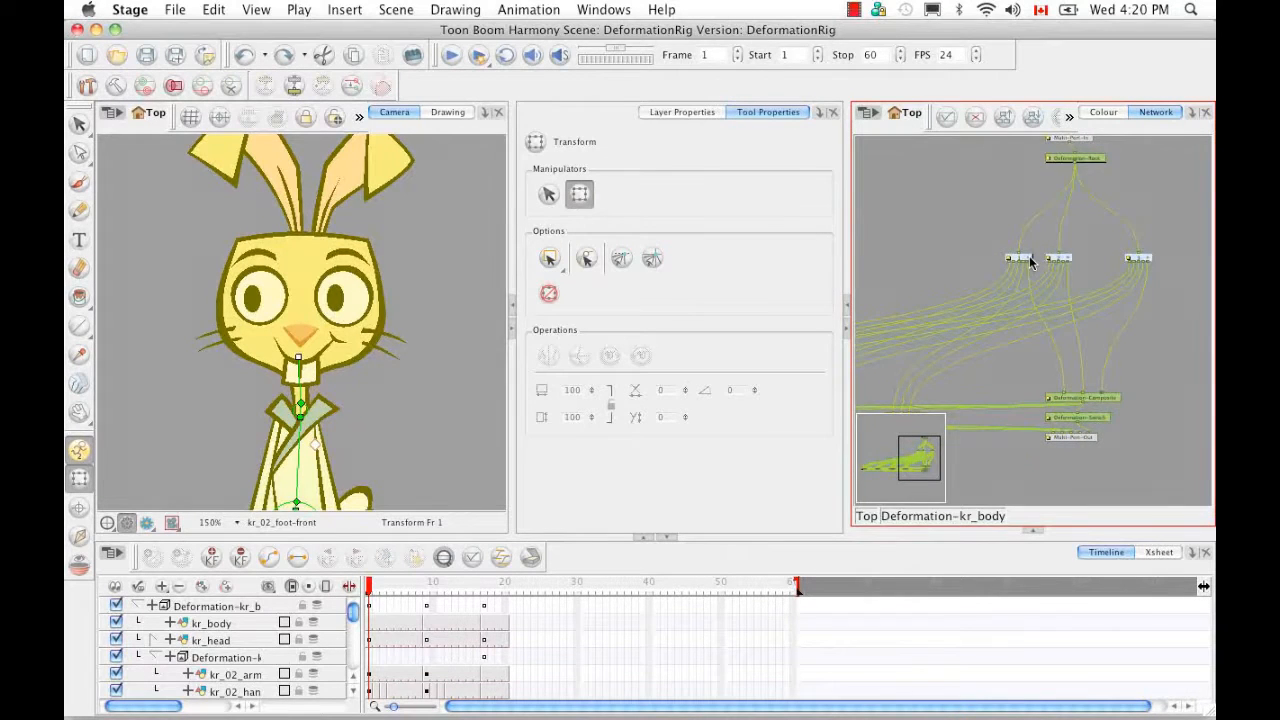
click(1031, 260)
drag(1012, 320, 1005, 336)
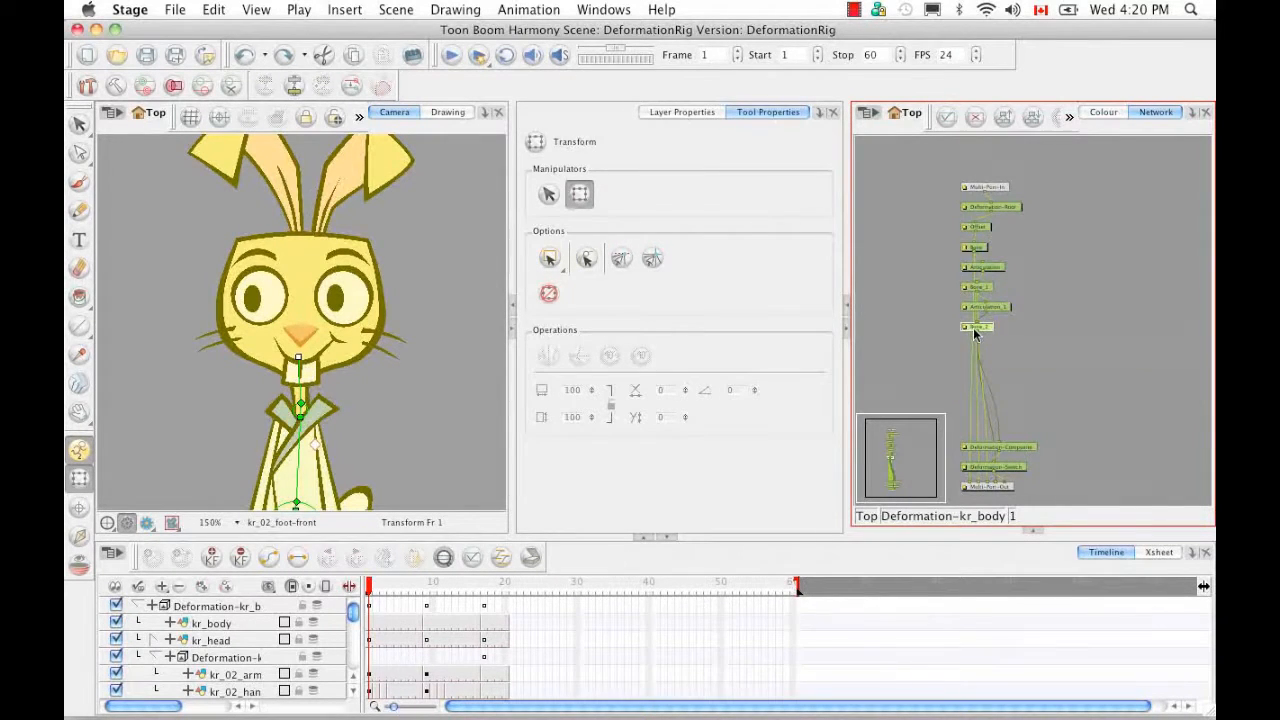
- Open Bone_2's layer properties and set its Influence Type to Elliptic
click(682, 114)
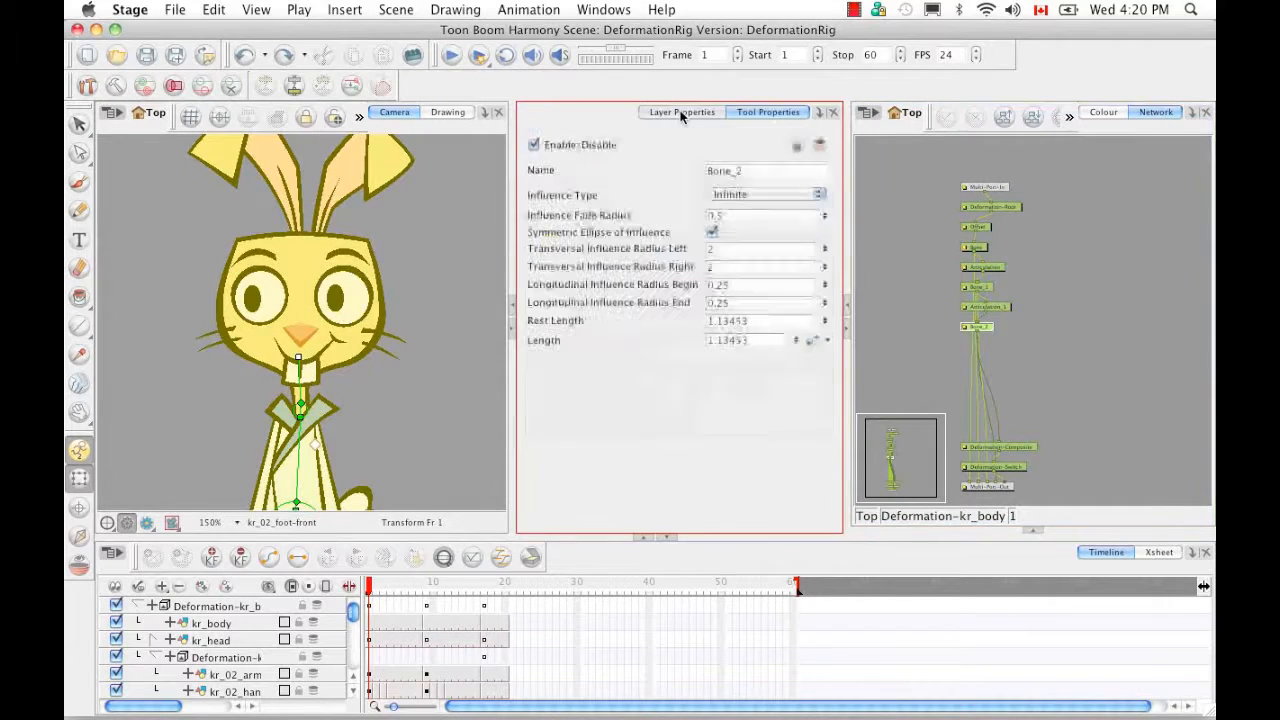
double_click(966, 330)
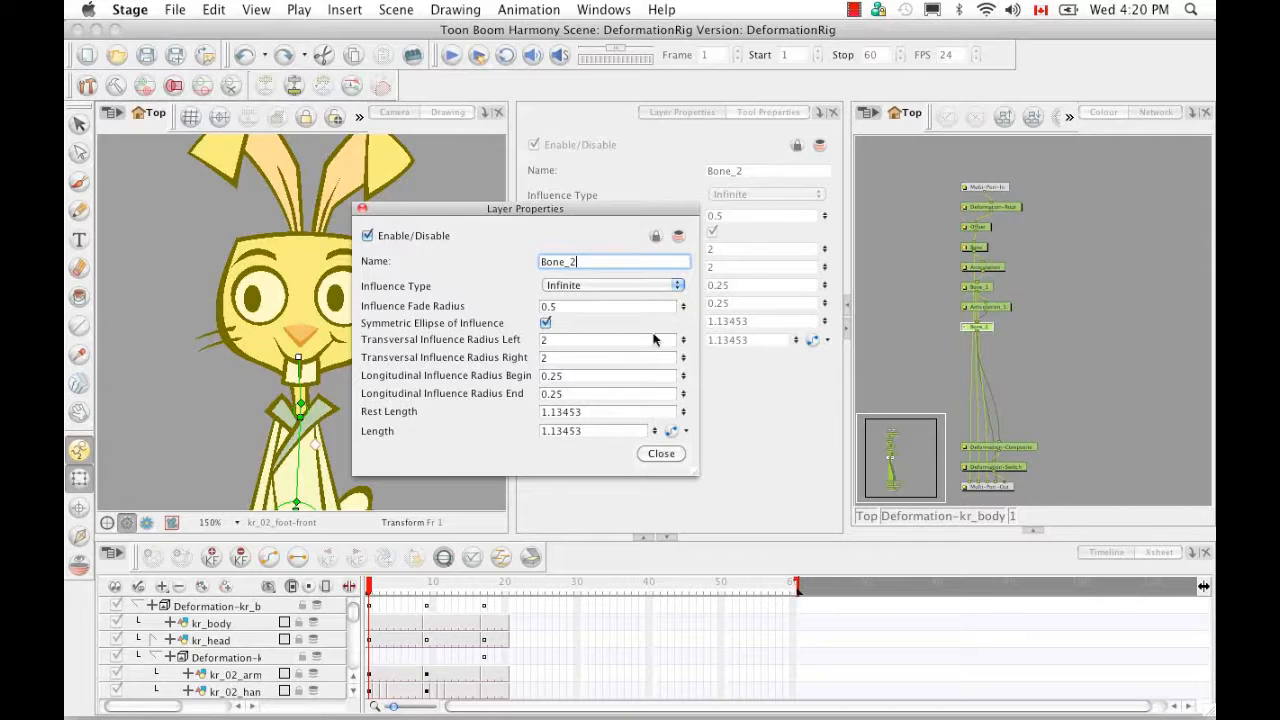
click(362, 210)
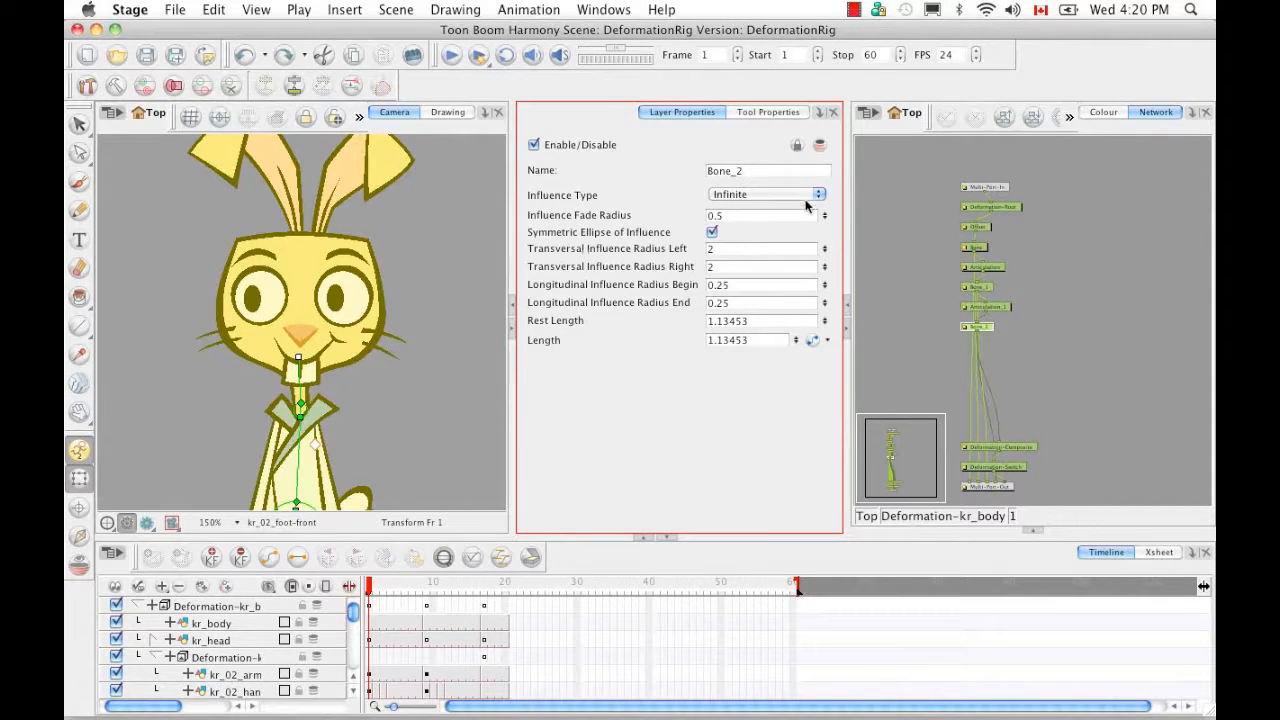
click(819, 195)
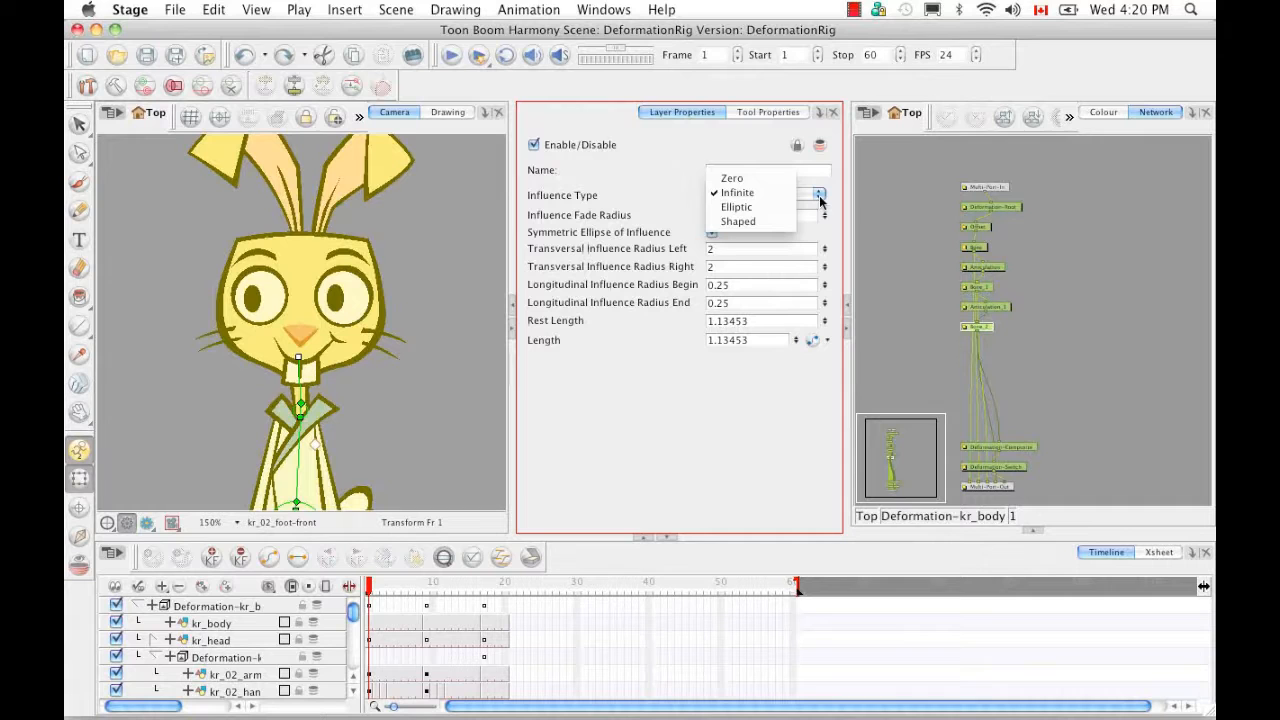
click(772, 207)
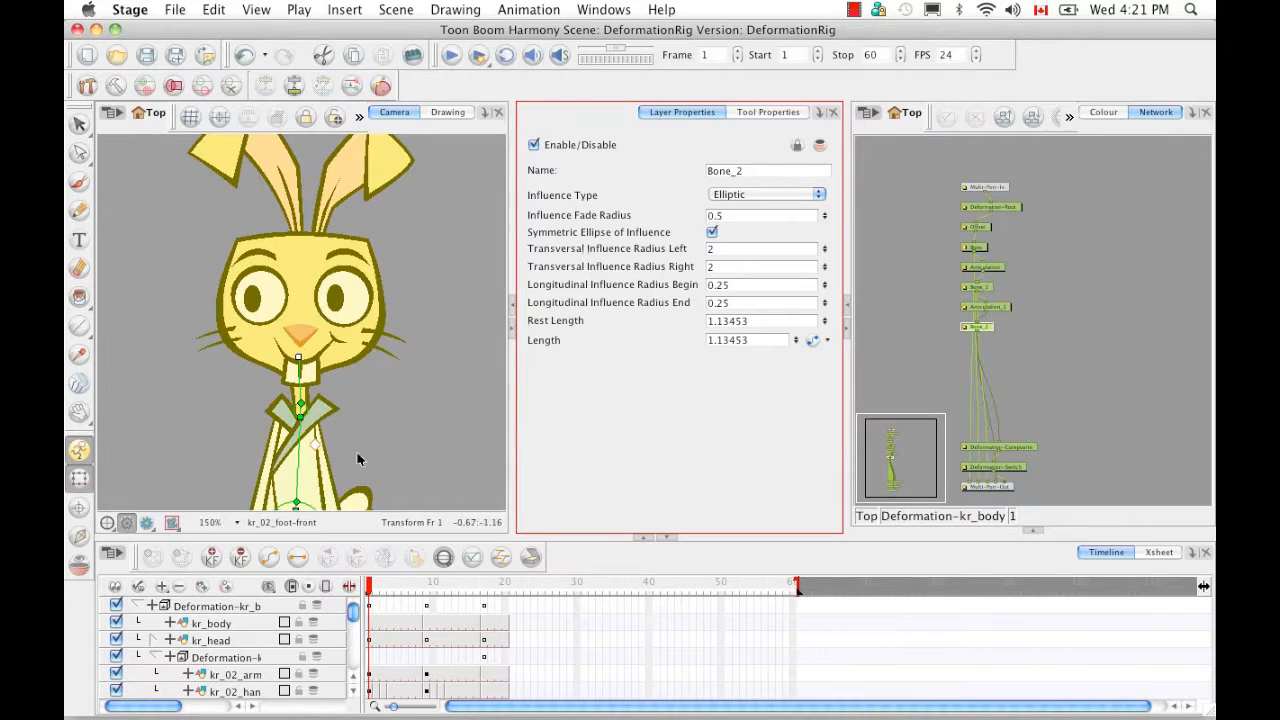
- Display Bone_2's zone of influence and set its Transversal Influence Radius Left to 0.4
click(172, 88)
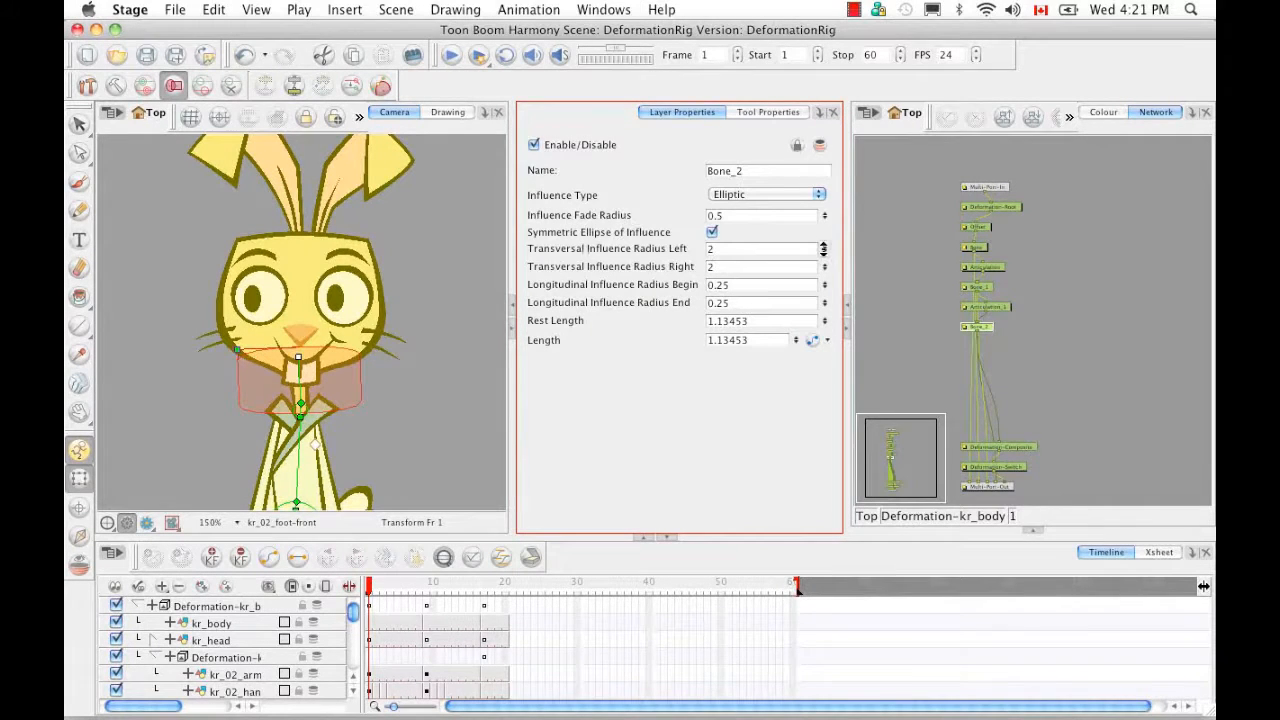
drag(825, 250, 826, 270)
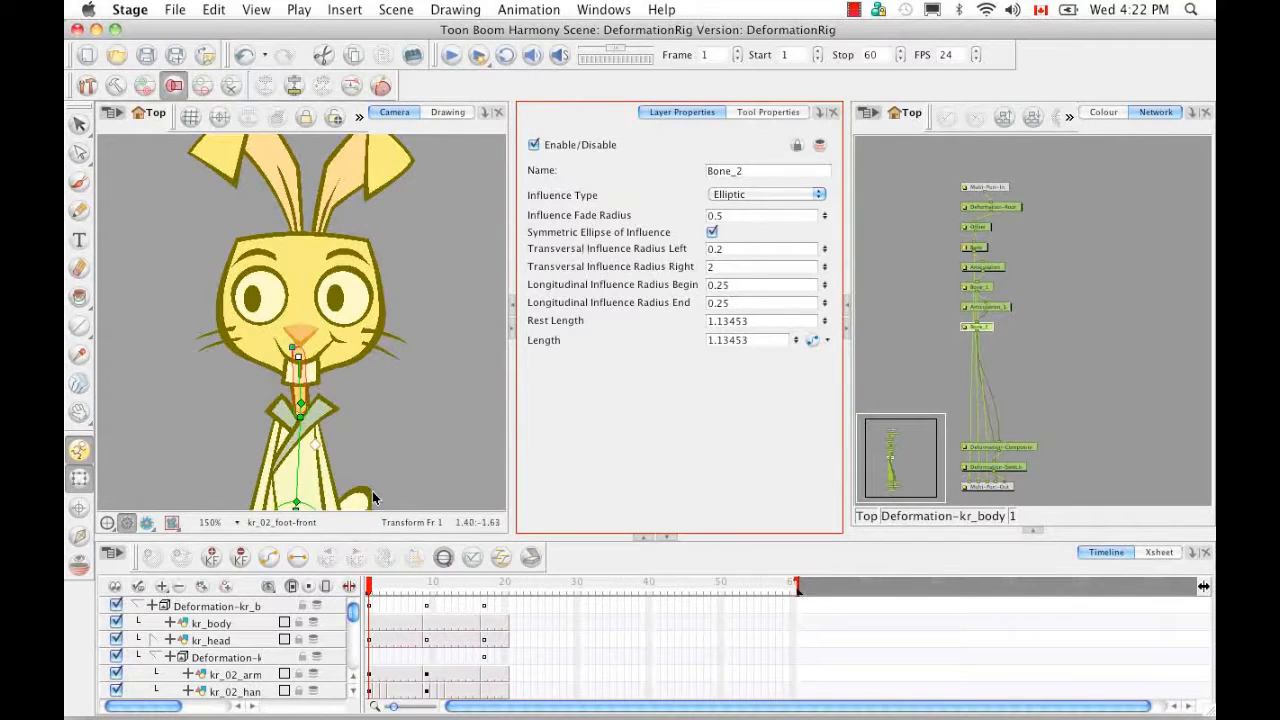
scroll(288, 464, up, 3)
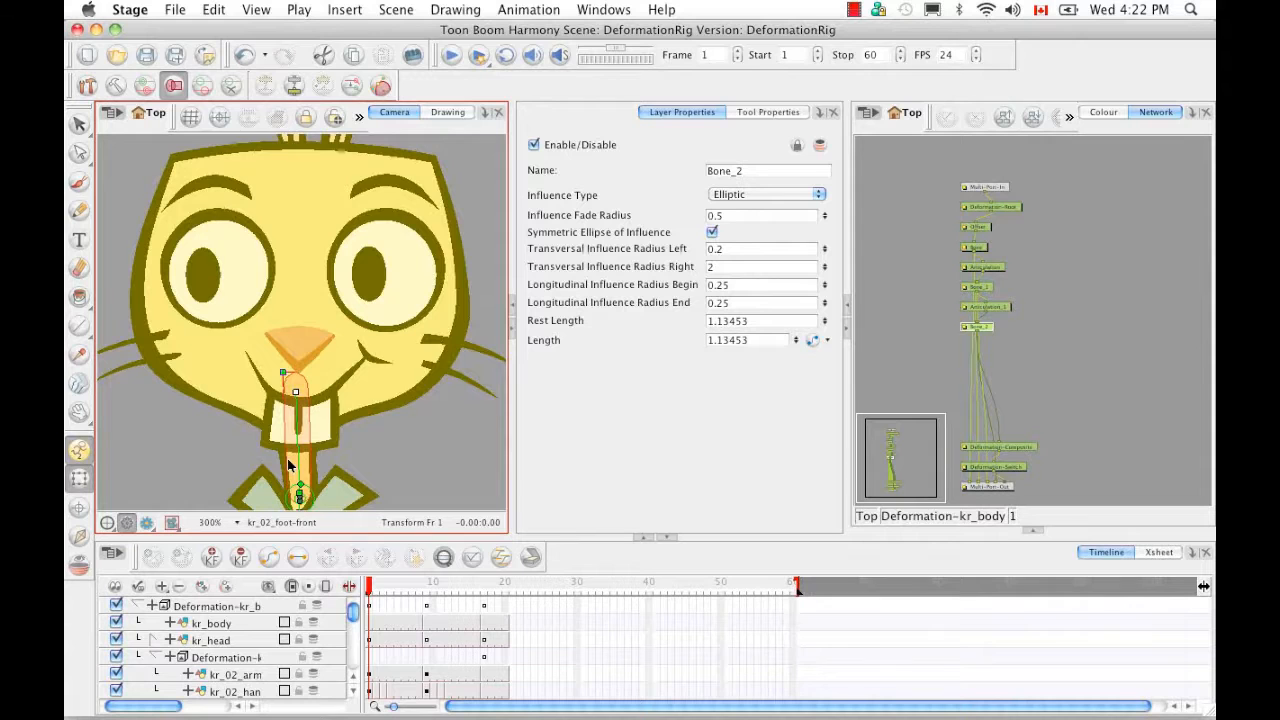
drag(288, 464, 296, 380)
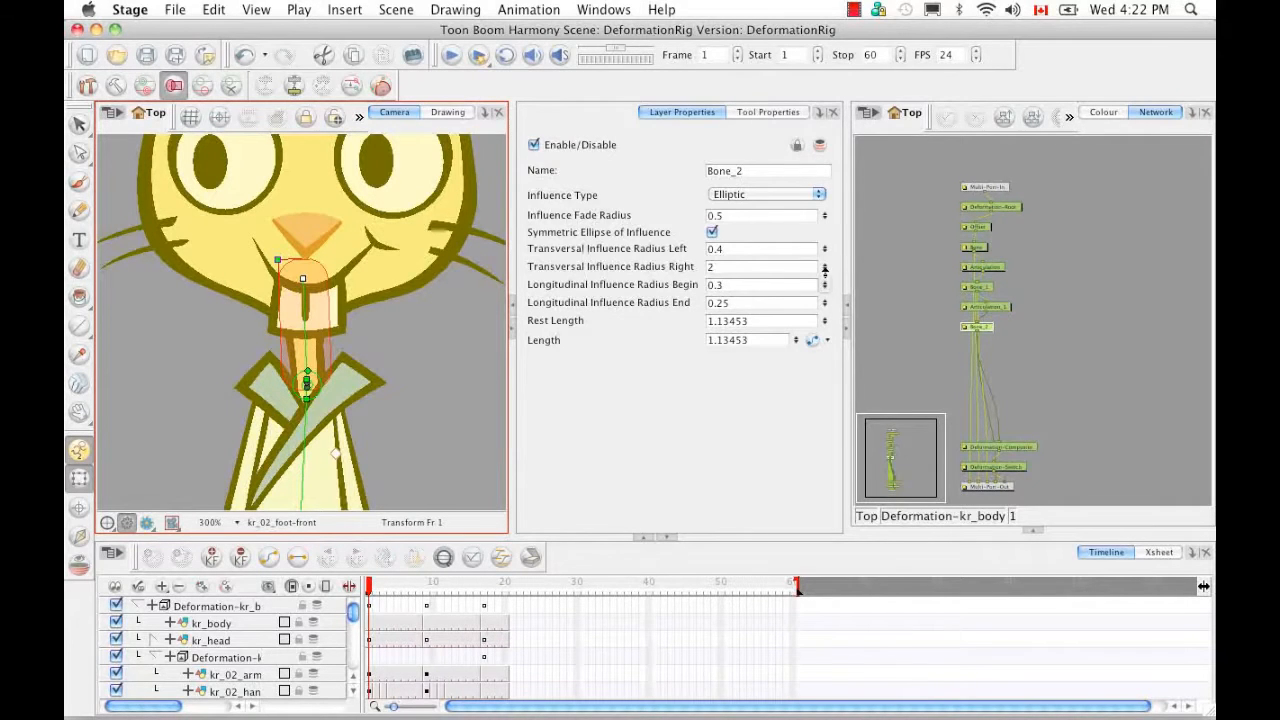
- Set Bone_2's Longitudinal Influence Radius Begin to 0.2 and Longitudinal Influence Radius End to 0.3
drag(823, 288, 825, 273)
click(825, 290)
click(825, 291)
drag(824, 298, 826, 302)
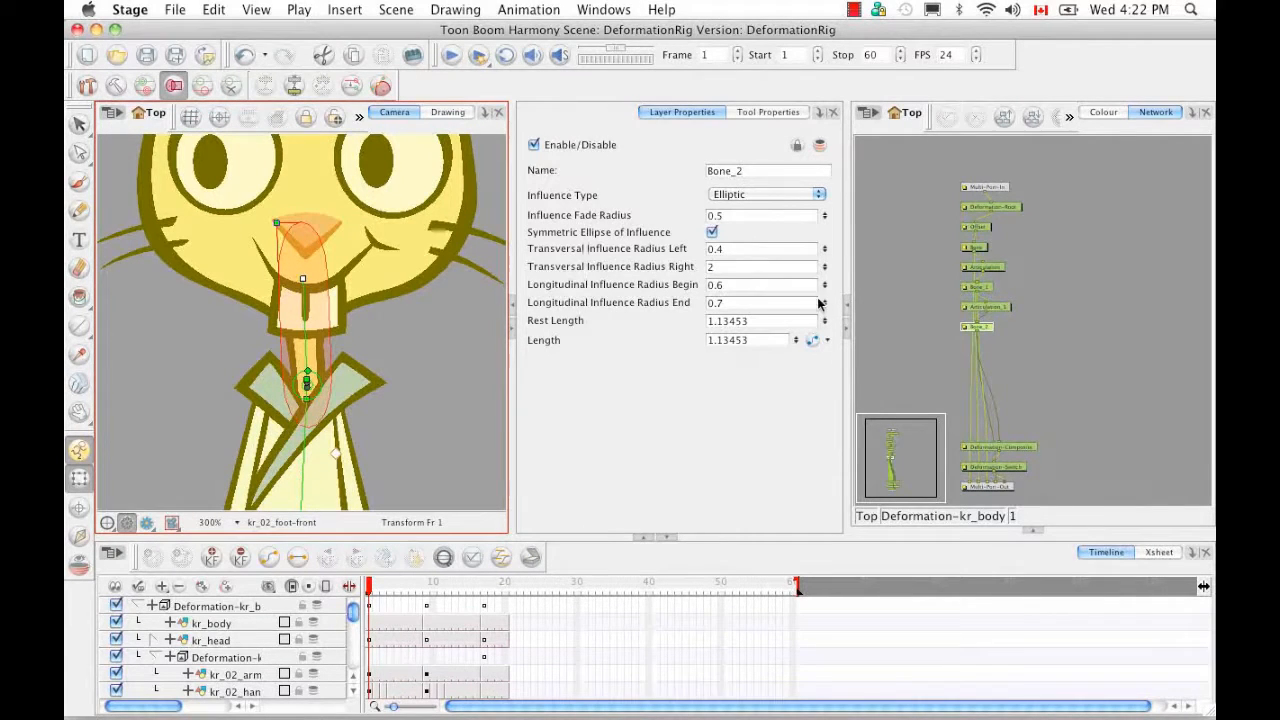
drag(824, 285, 826, 290)
drag(825, 309, 825, 313)
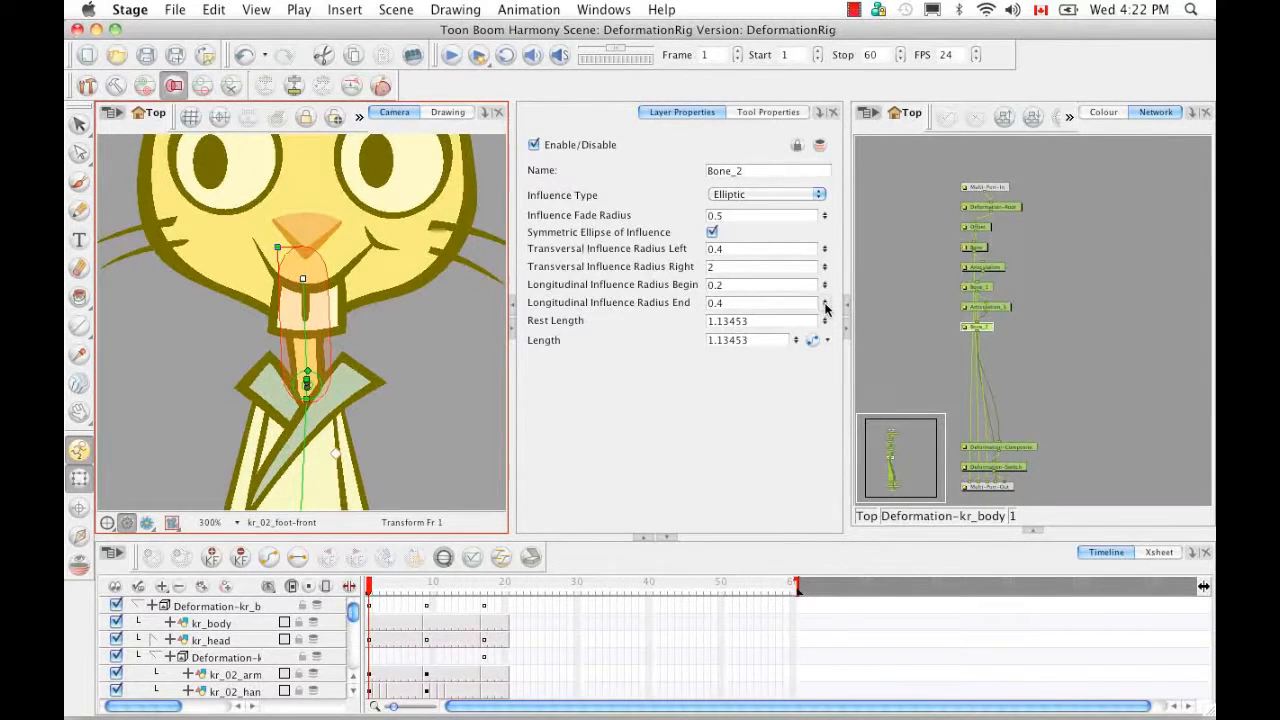
drag(826, 309, 826, 313)
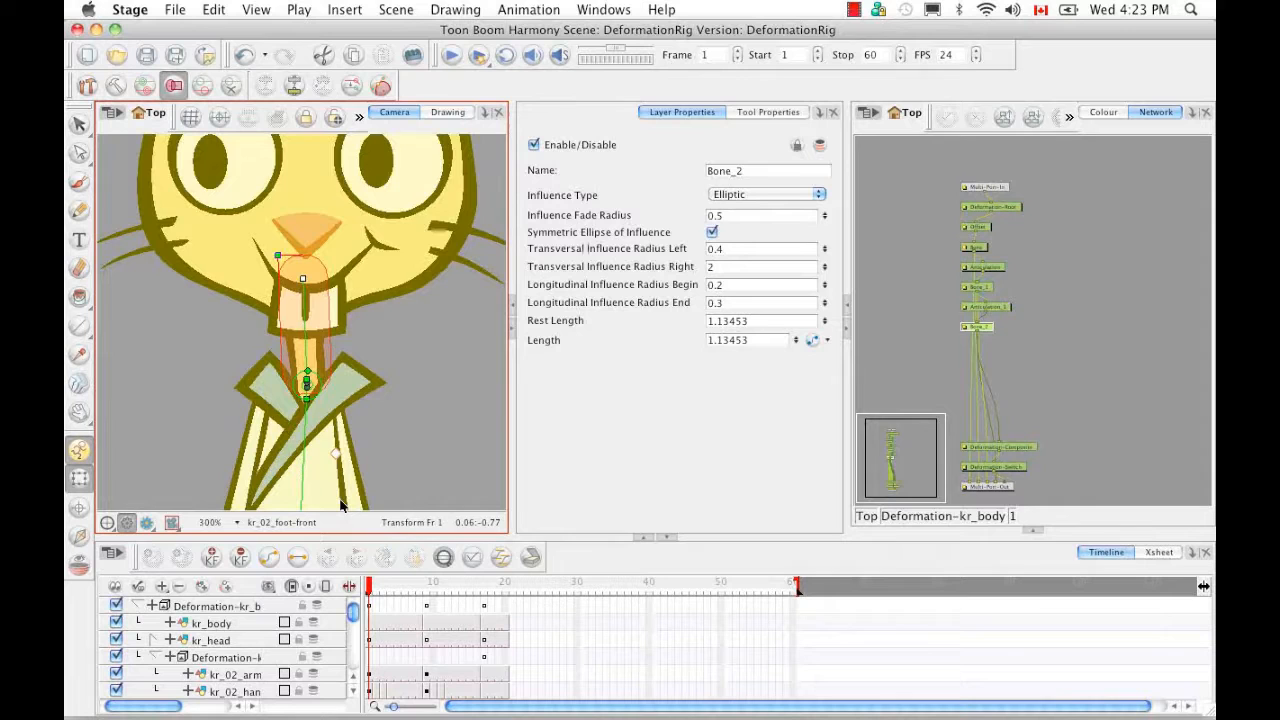
- Hide Bone_2's zone of influence in the camera view
key(1)
key(1)
key(1)
key(1)
key(1)
key(1)
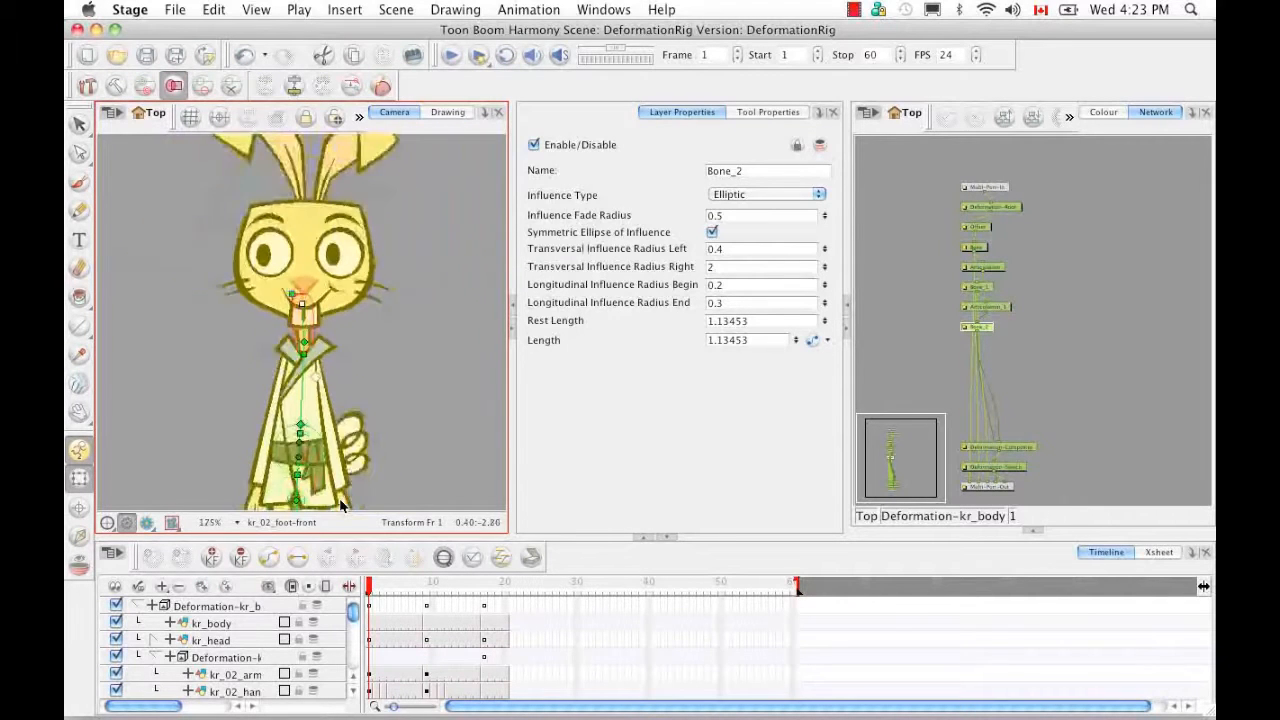
click(175, 88)
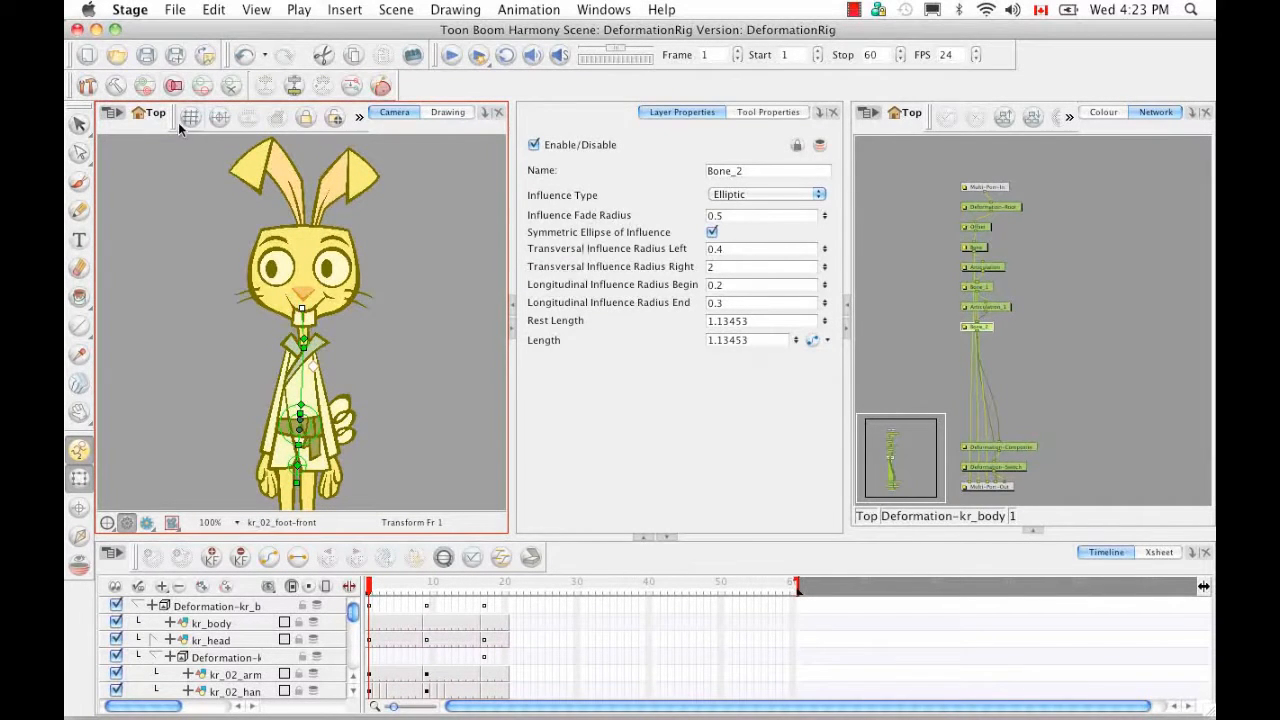
- Test the neck's rotation with its deformation chain, undo it, and set Articulation_1's Influence Type to Elliptic
mouse_move(318, 316)
mouse_down()
mouse_move(280, 313)
mouse_move(323, 322)
mouse_up()
key(super+z)
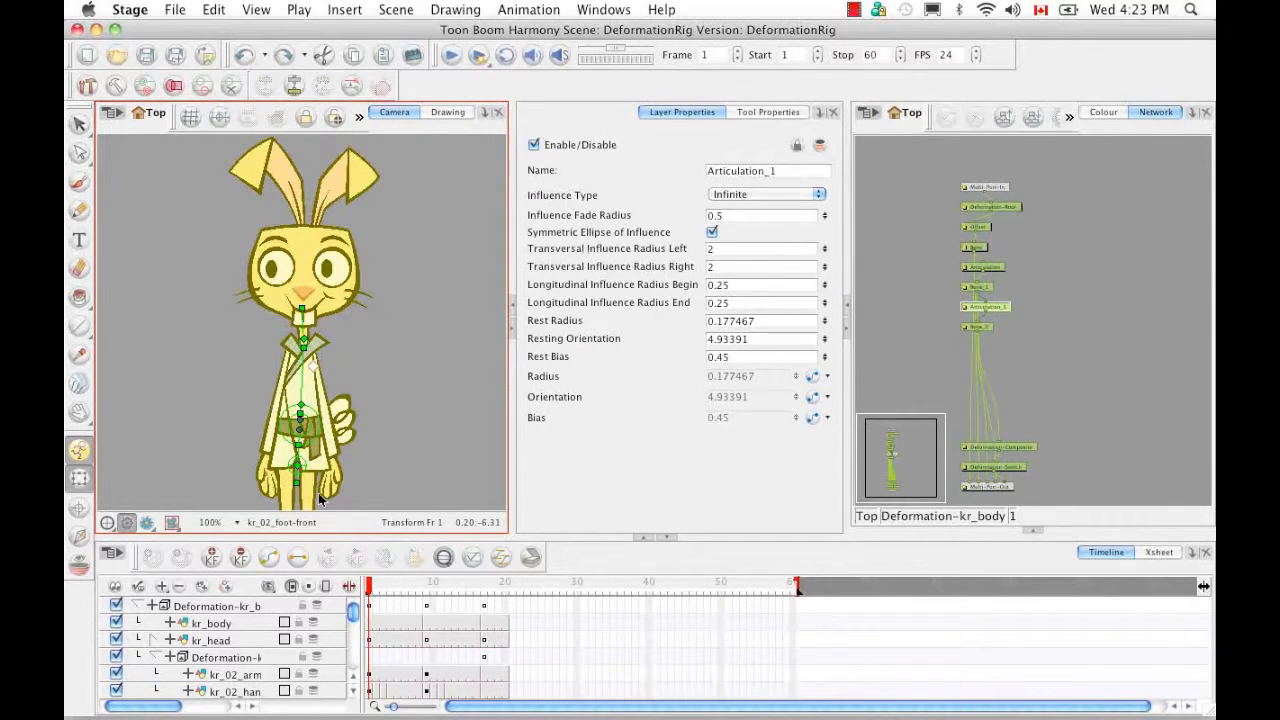
key(2)
key(2)
key(2)
key(2)
key(2)
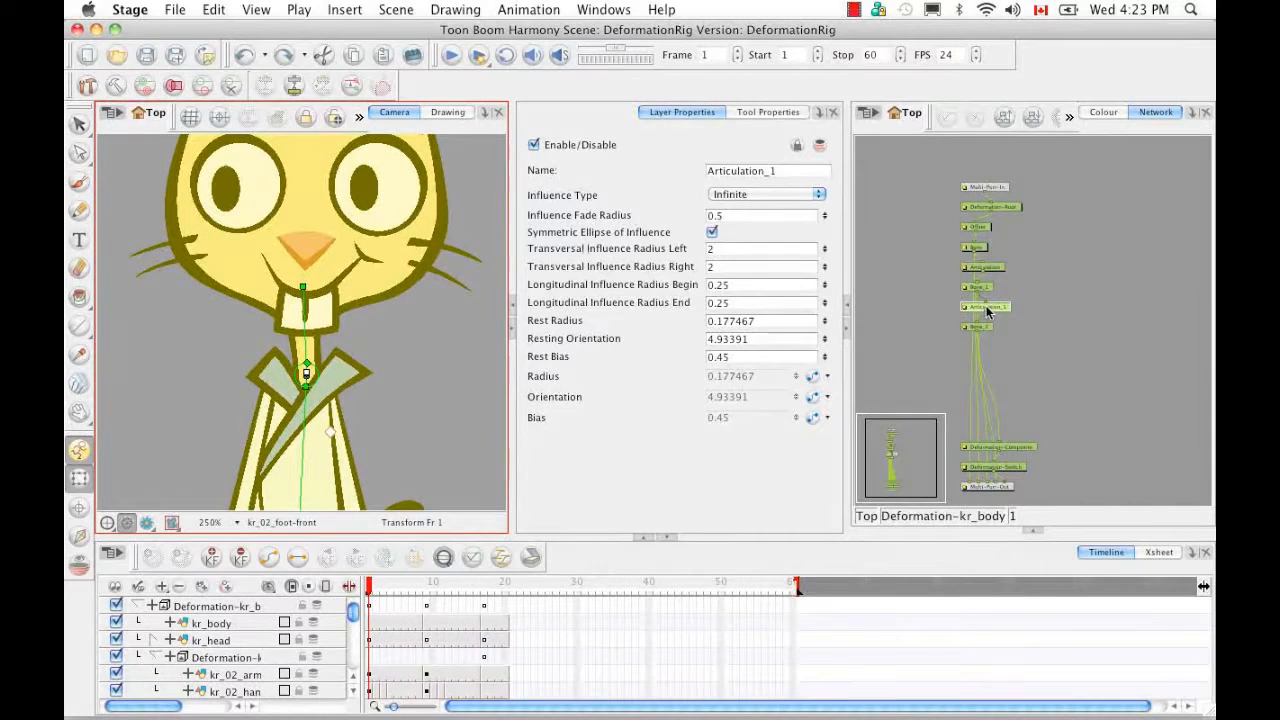
click(819, 198)
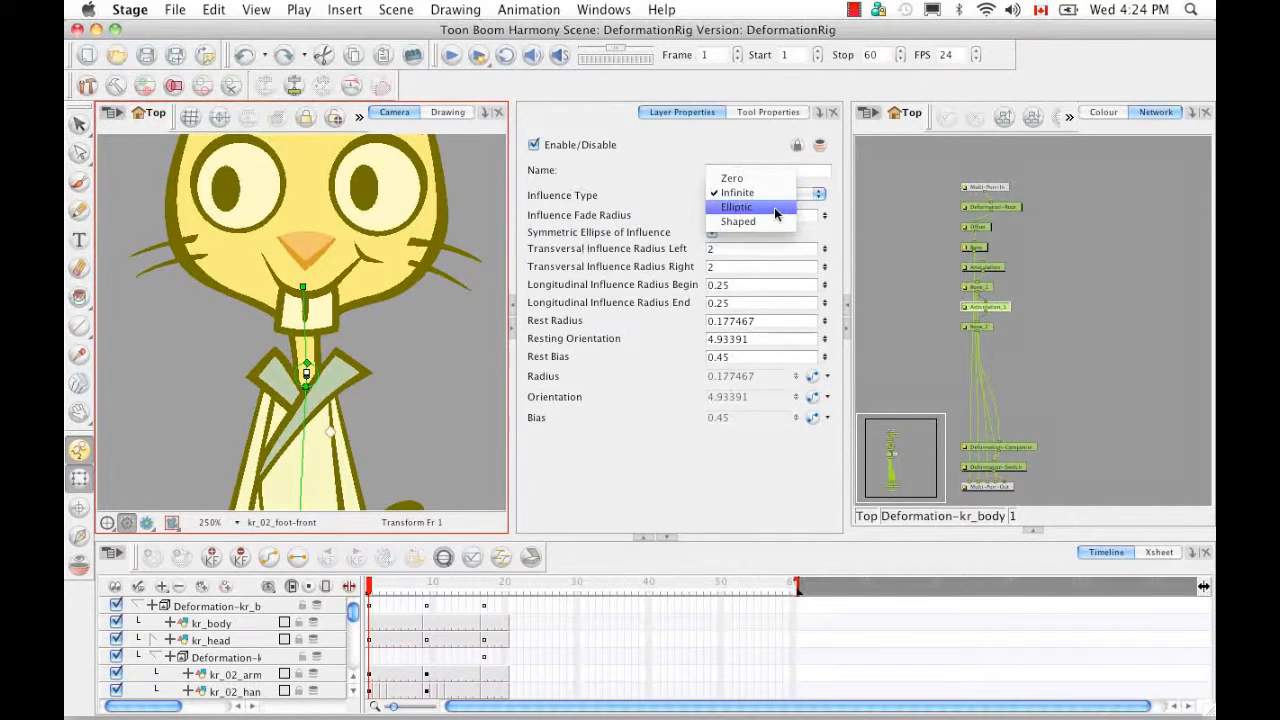
click(776, 210)
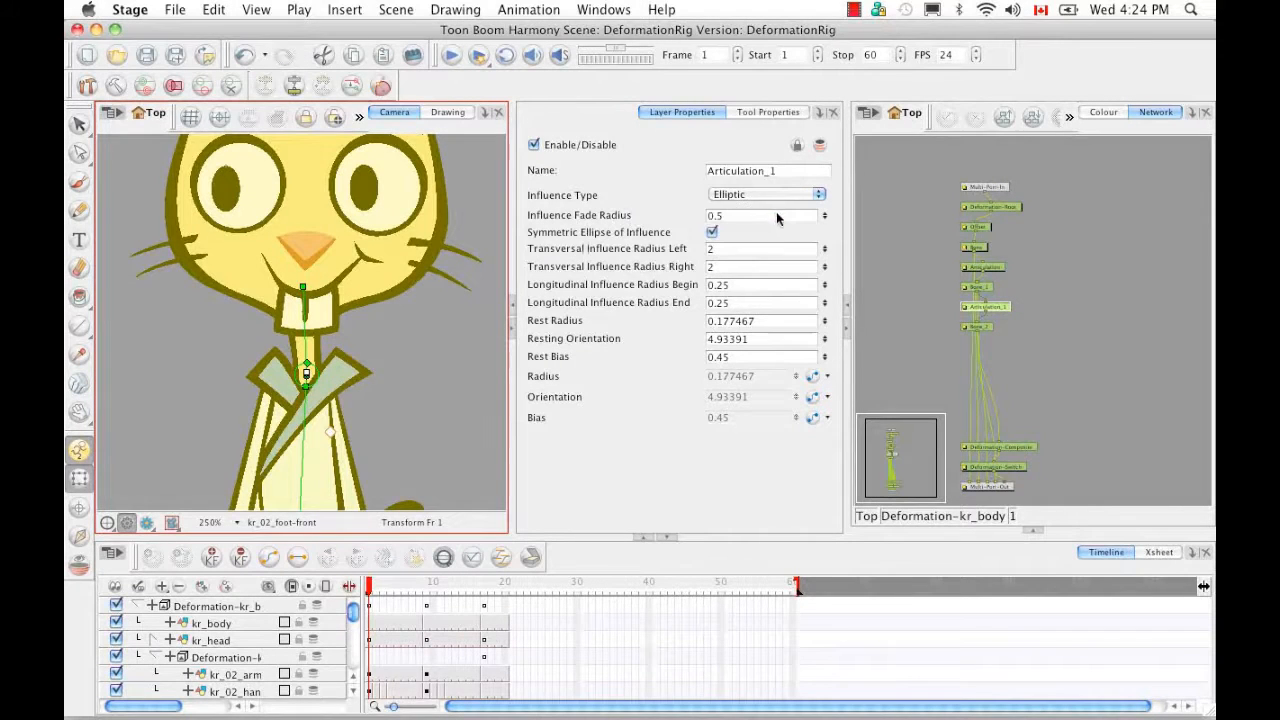
- Display the zones of influence and shrink Articulation_1's resting ellipse to about 0.25 Transversal Radius Left and 0.1 Longitudinal Radius End
click(173, 85)
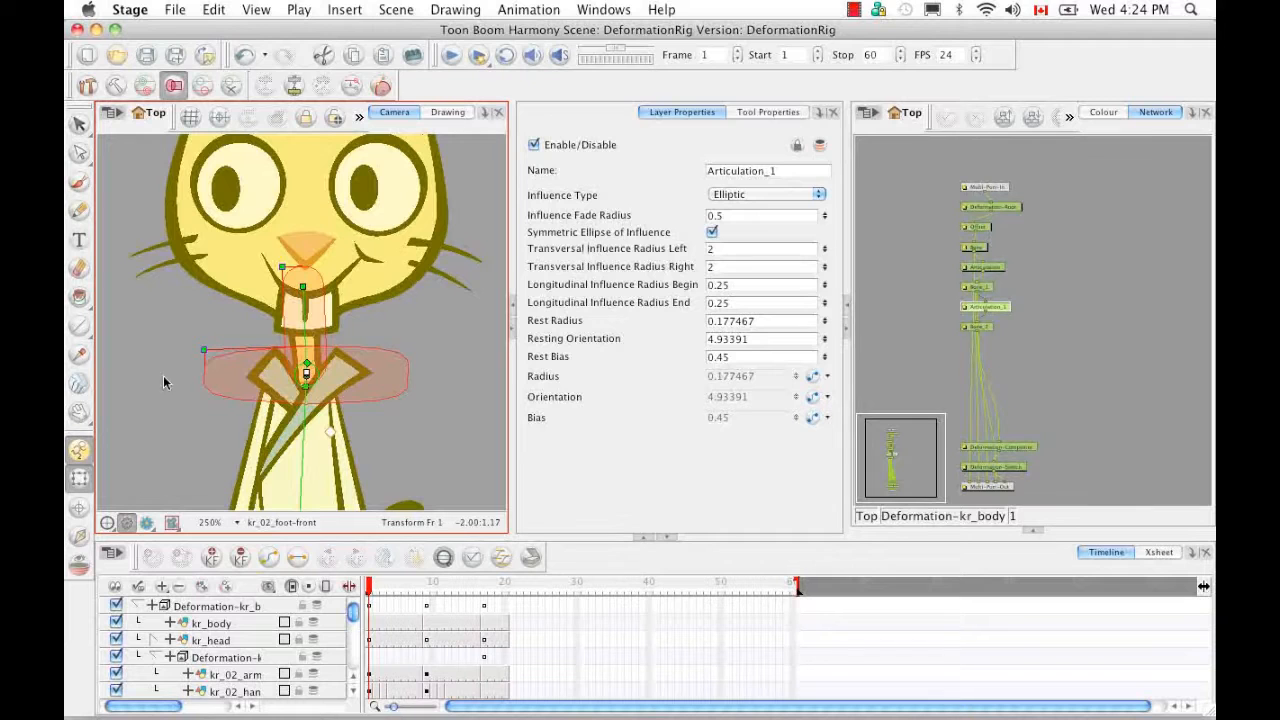
click(213, 357)
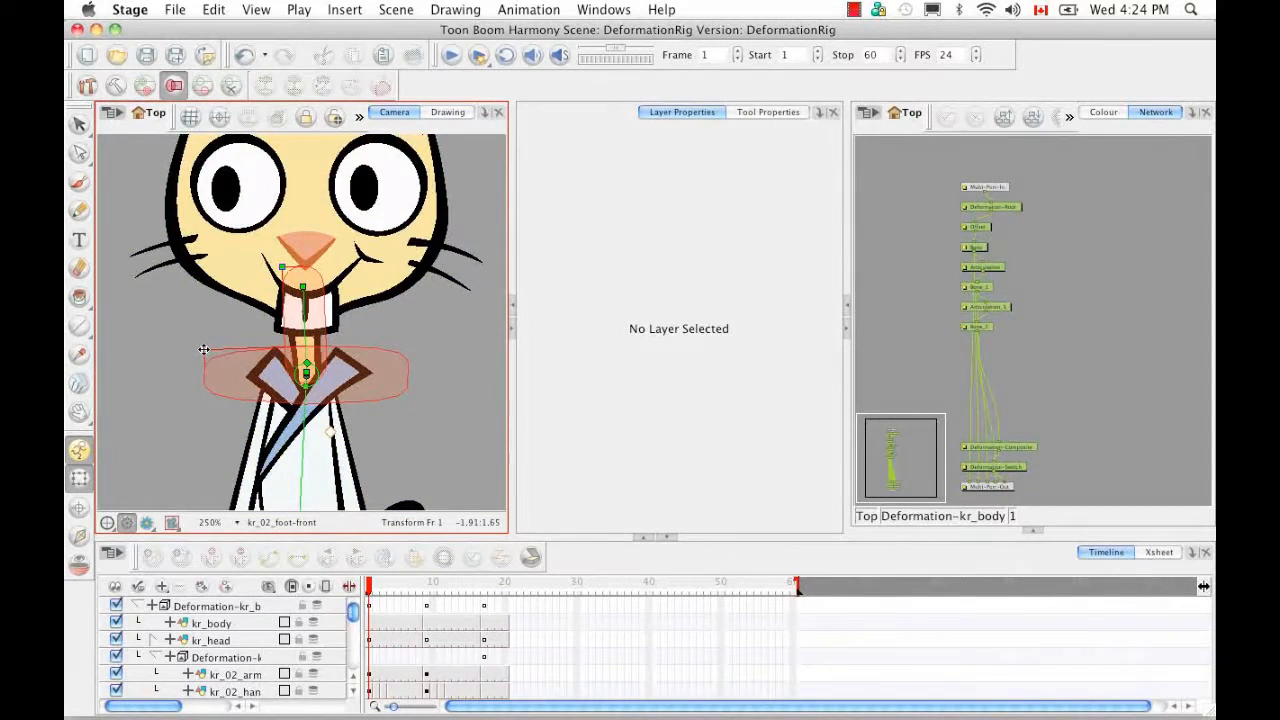
drag(202, 348, 214, 350)
click(79, 450)
click(115, 86)
drag(204, 350, 233, 337)
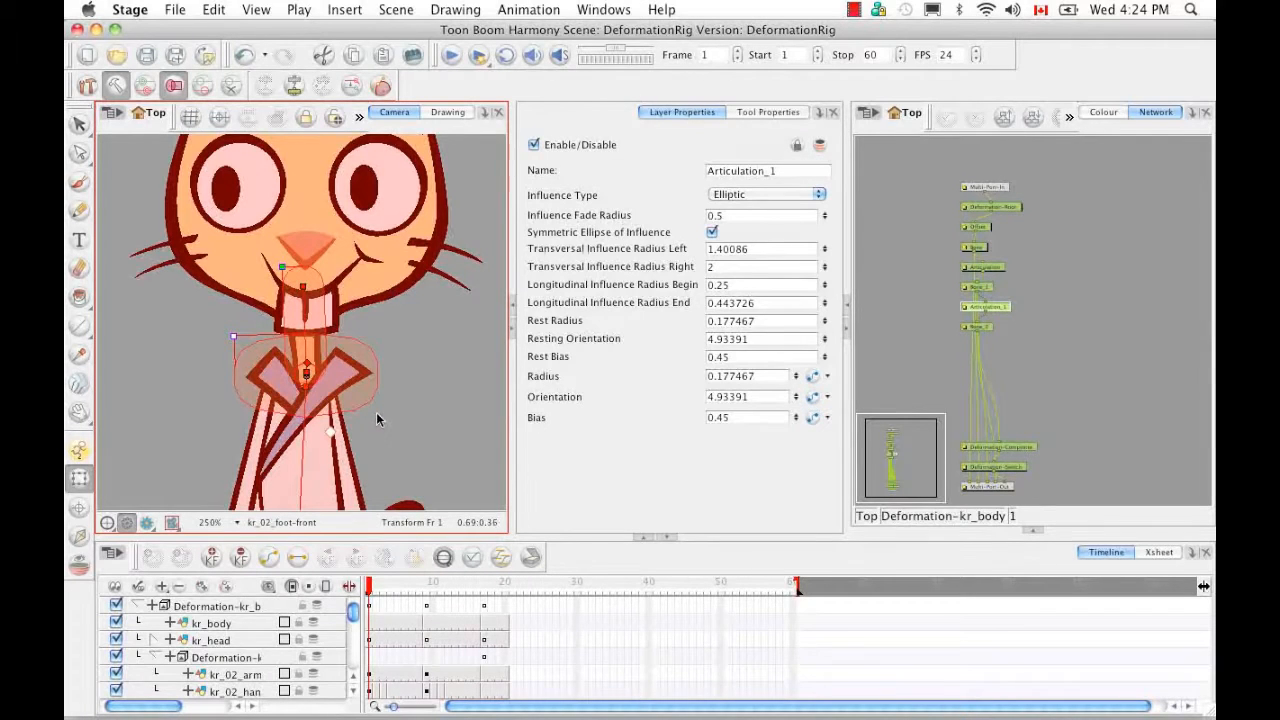
drag(235, 335, 294, 361)
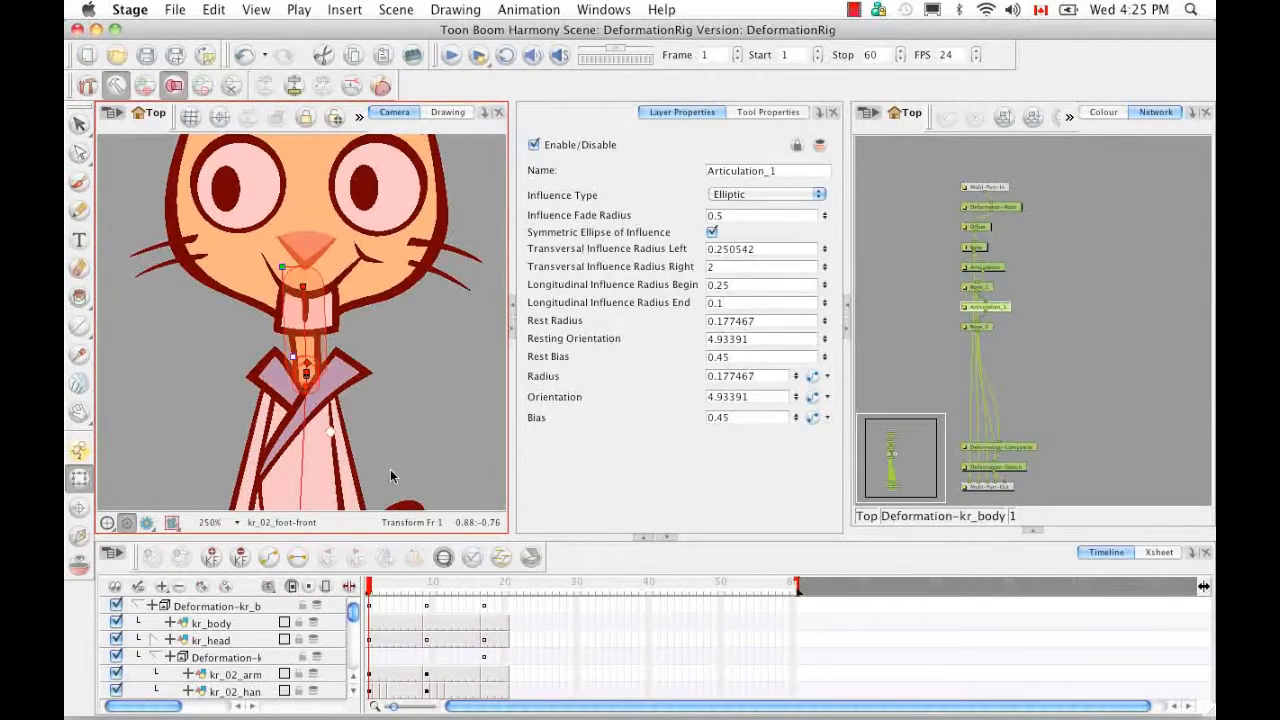
- Hide the zones of influence, test the neck's bend on the regular deformation chain, and undo the rotation
click(1004, 307)
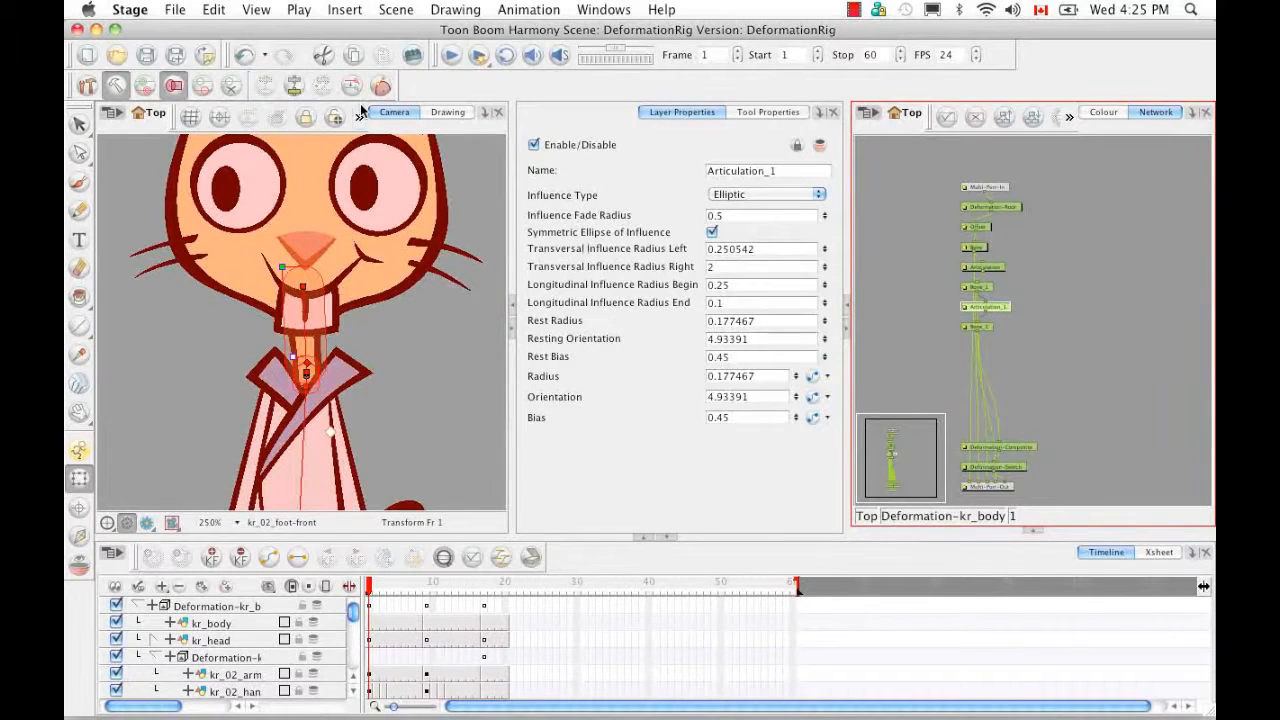
click(174, 87)
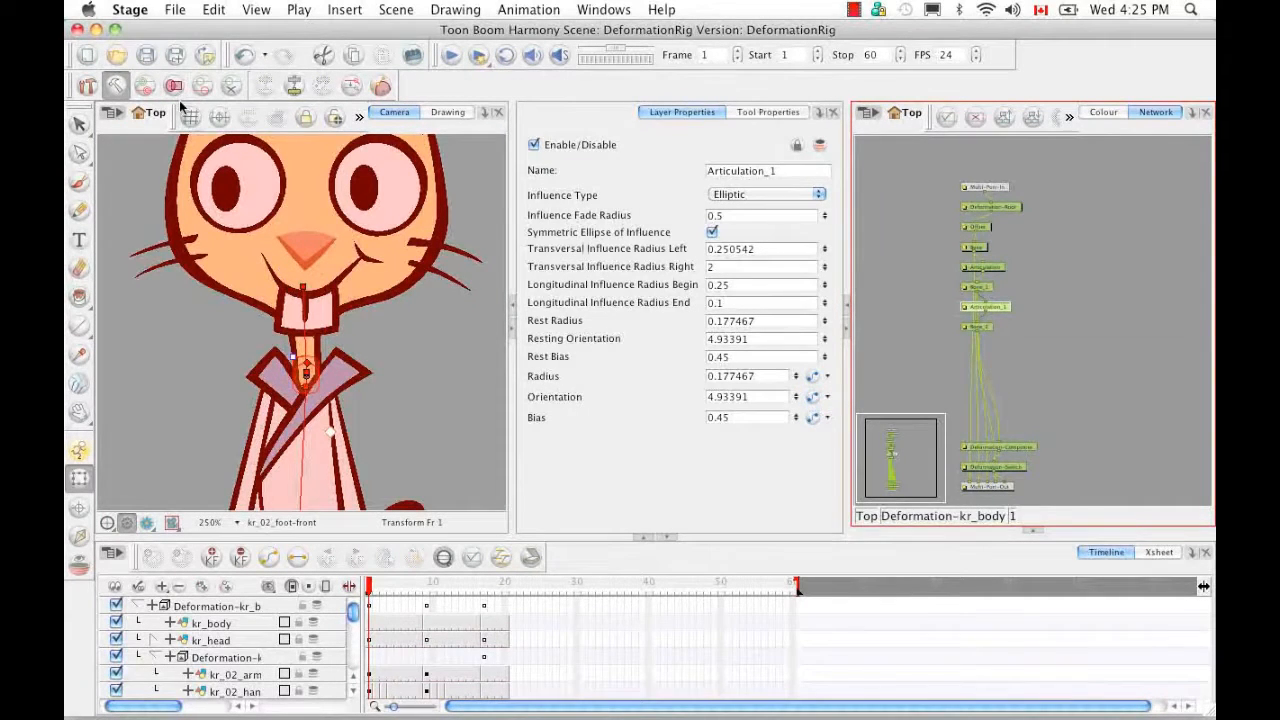
click(113, 87)
mouse_move(300, 322)
mouse_down()
mouse_move(355, 330)
mouse_move(310, 316)
mouse_move(262, 332)
mouse_move(352, 352)
mouse_move(310, 314)
mouse_up()
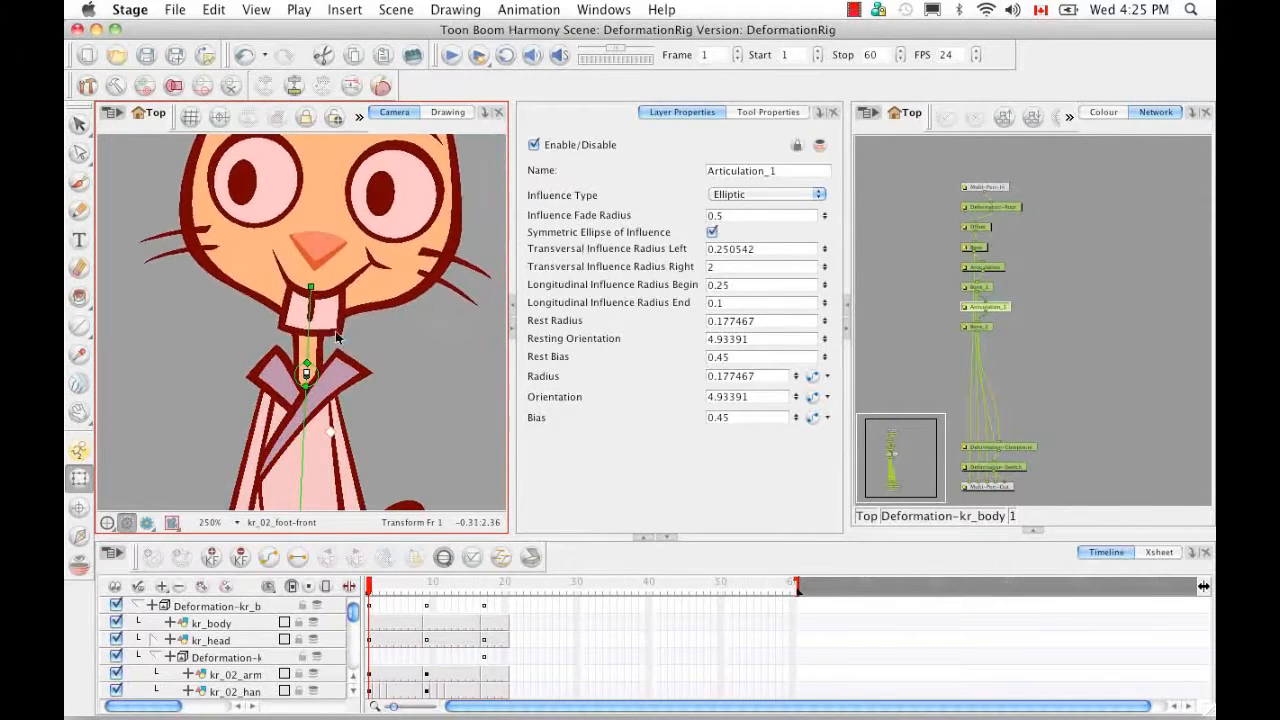
key(super+z)
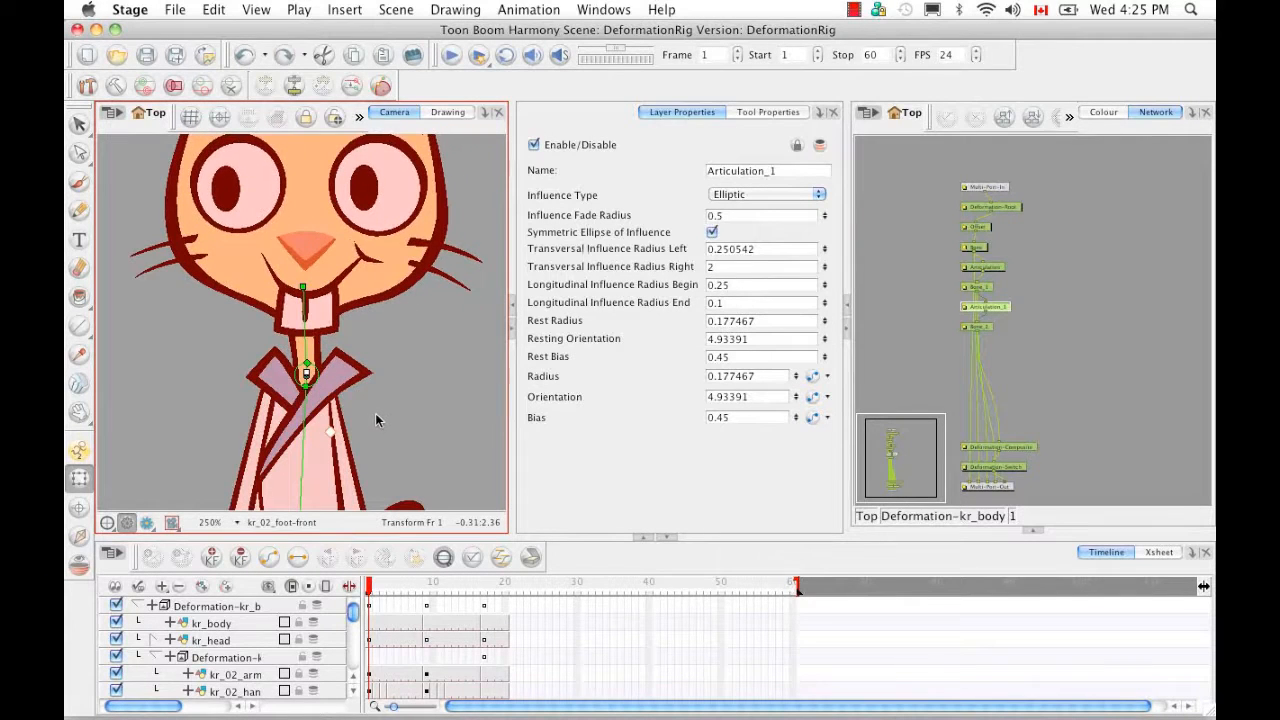
- Display the zones of influence again and convert Bone_2's elliptic zone to a Shaped one
click(174, 86)
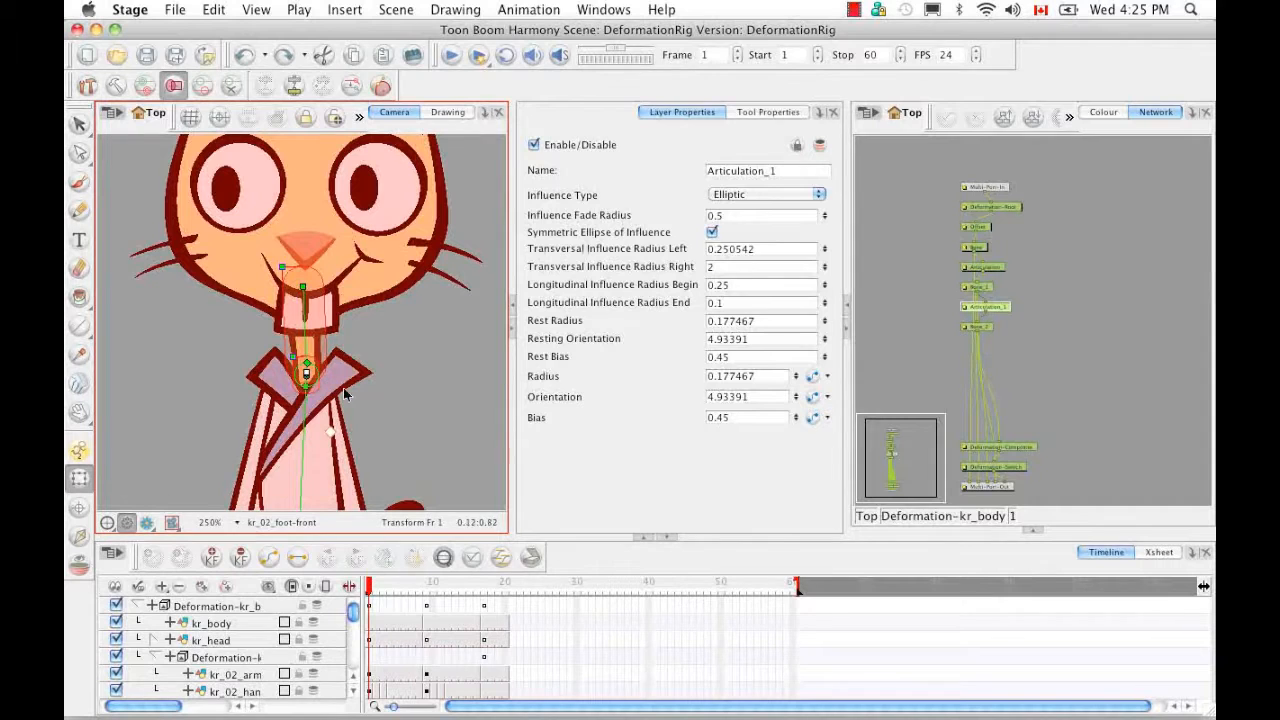
click(979, 330)
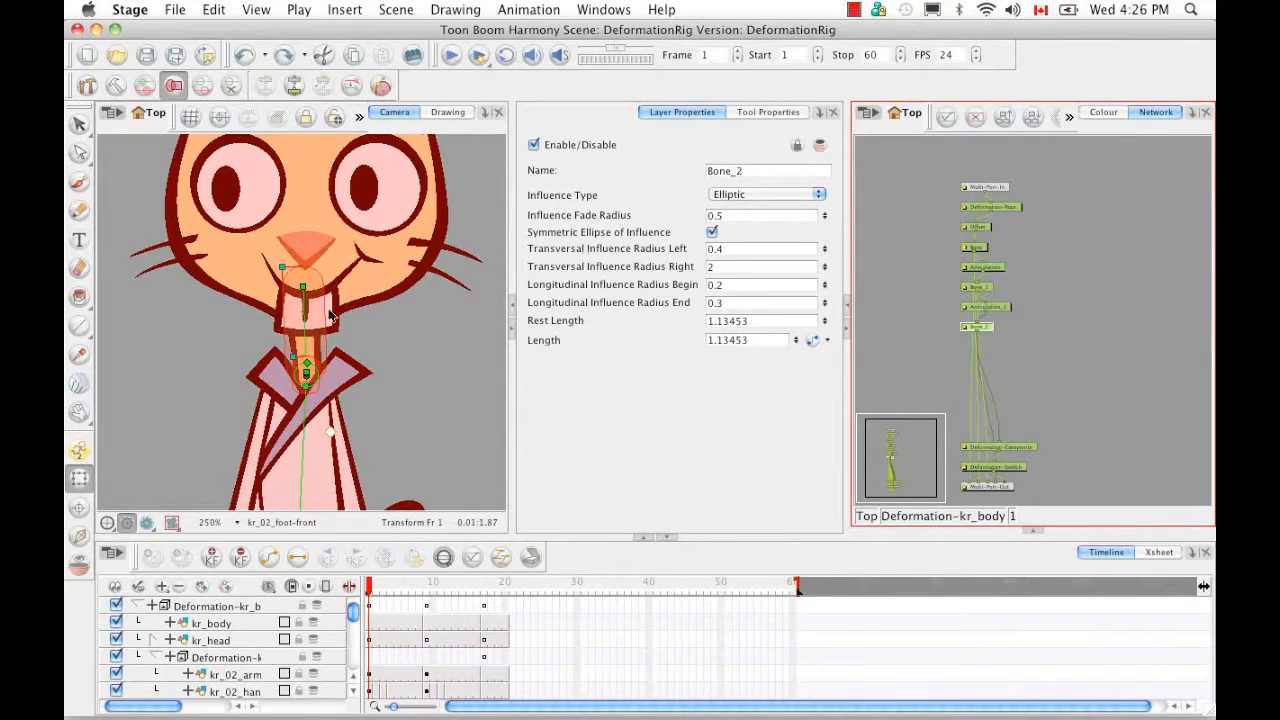
click(381, 87)
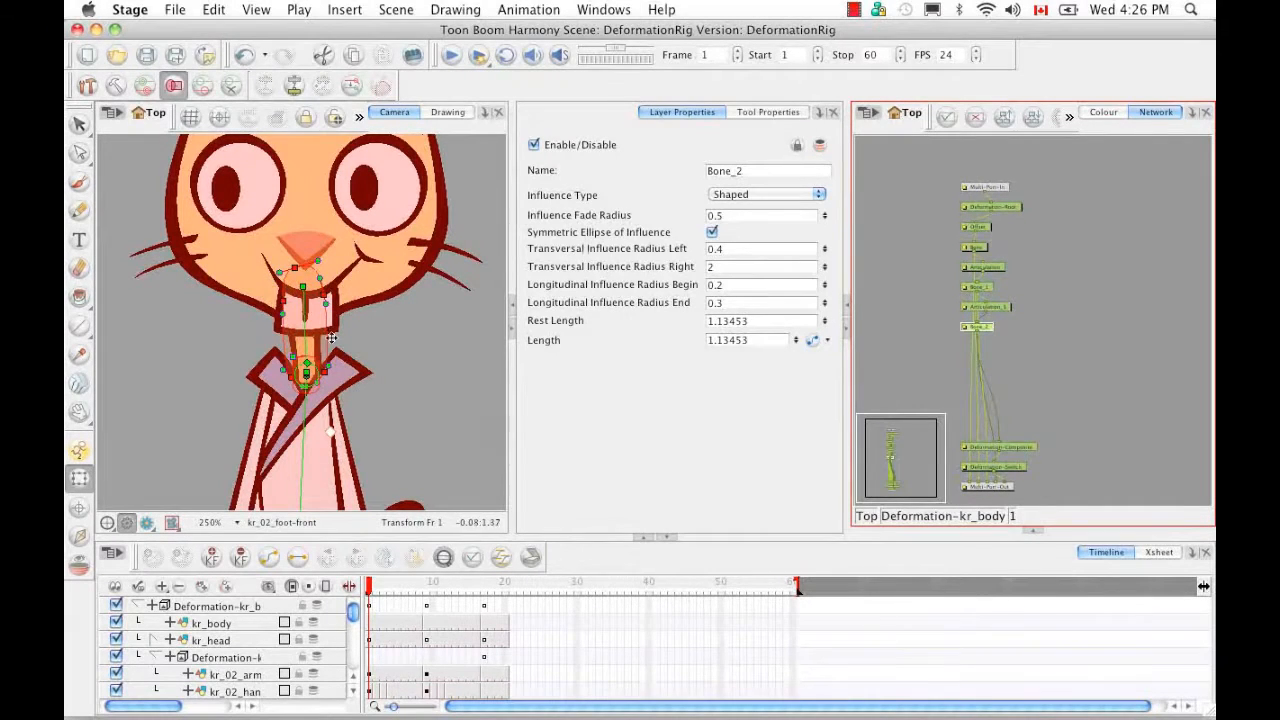
click(348, 528)
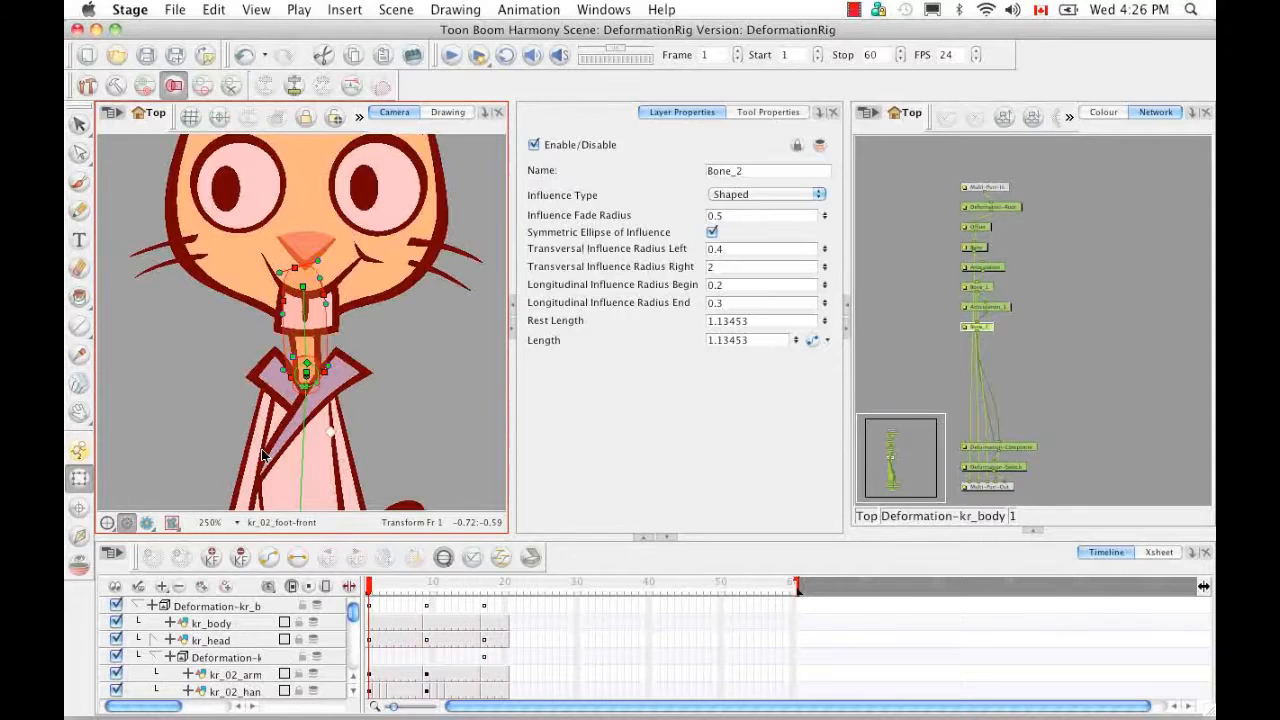
- Set Articulation_1's Influence Type back to Infinite, leaving only Bone_2's shaped zone around the neck
key(2)
key(2)
key(2)
key(2)
key(2)
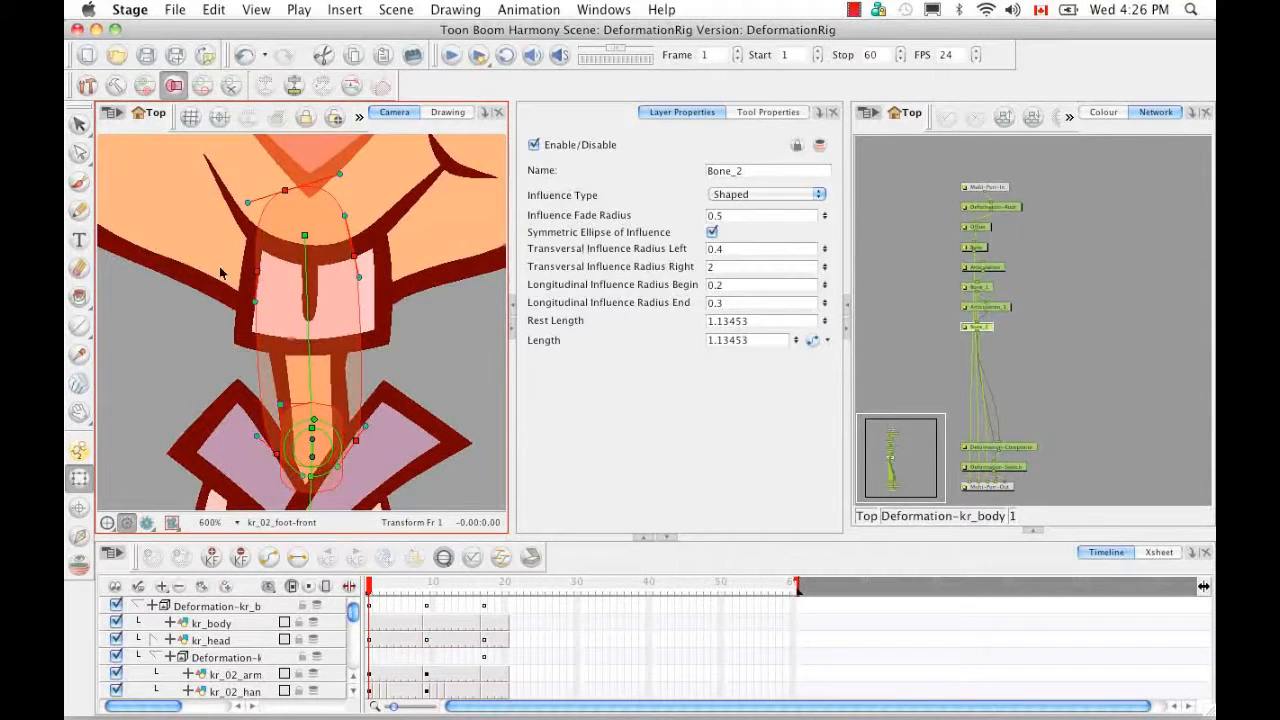
drag(335, 438, 340, 417)
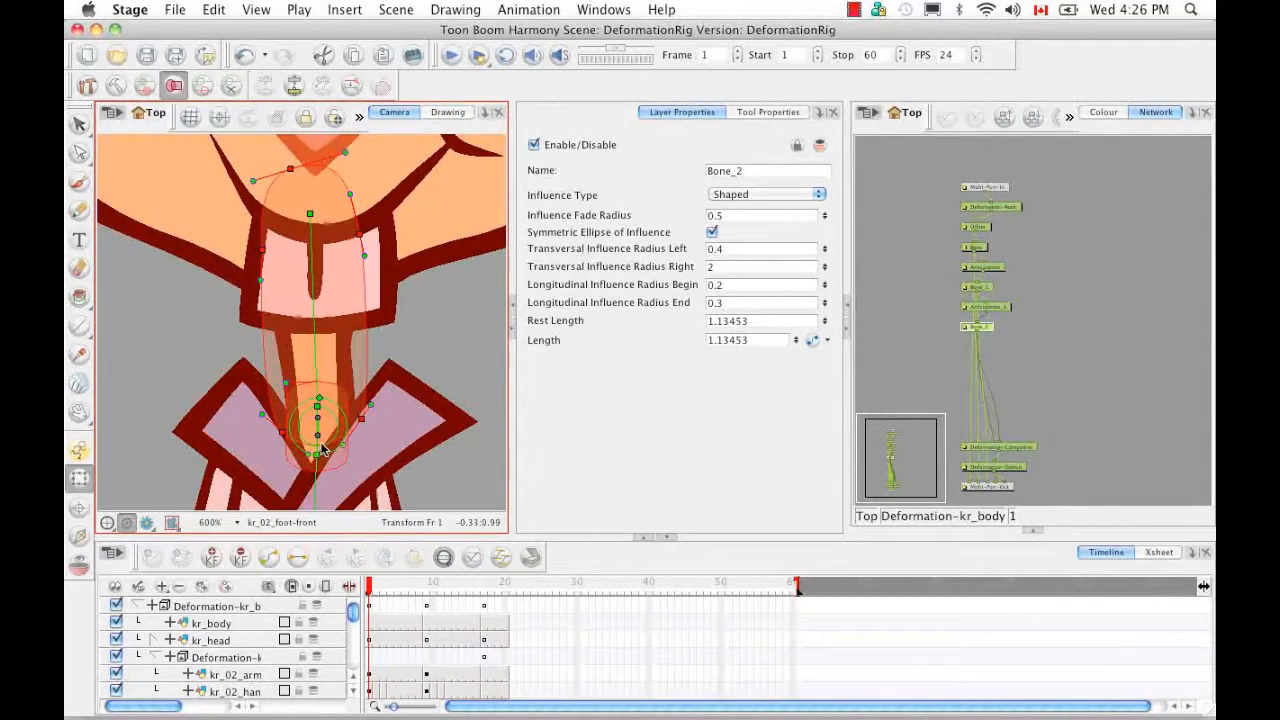
click(995, 313)
click(995, 313)
click(819, 196)
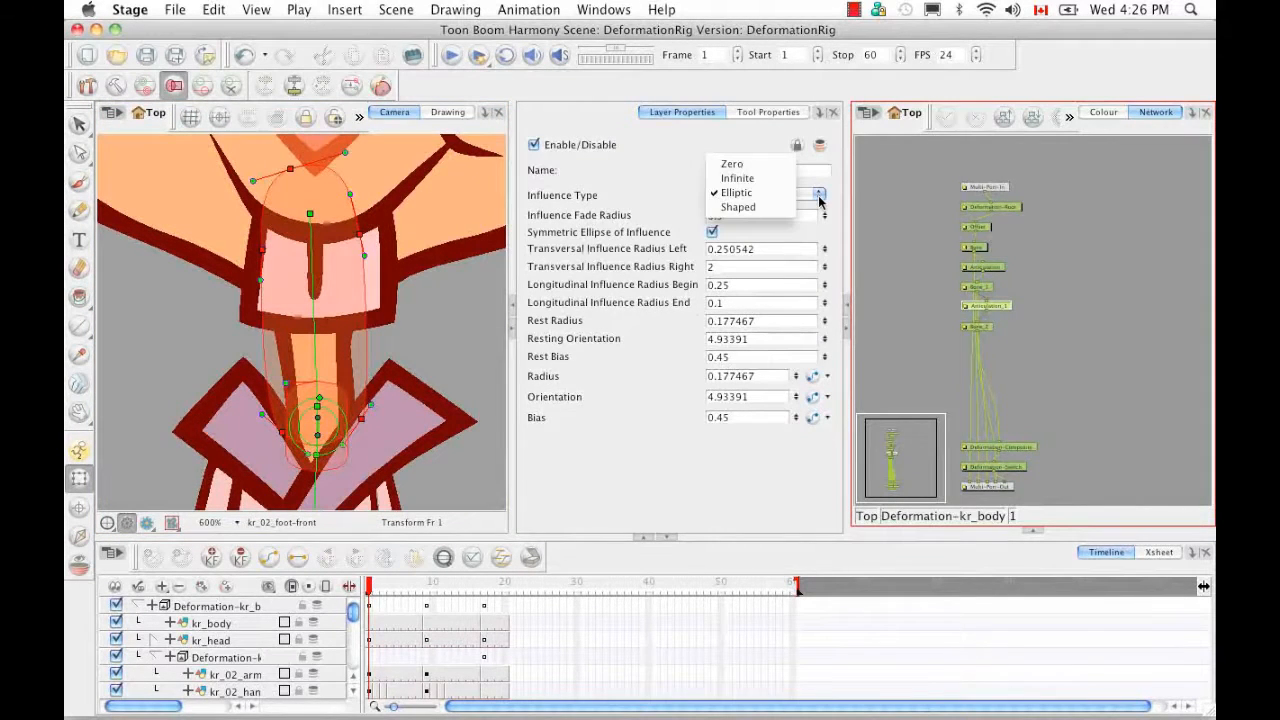
click(738, 178)
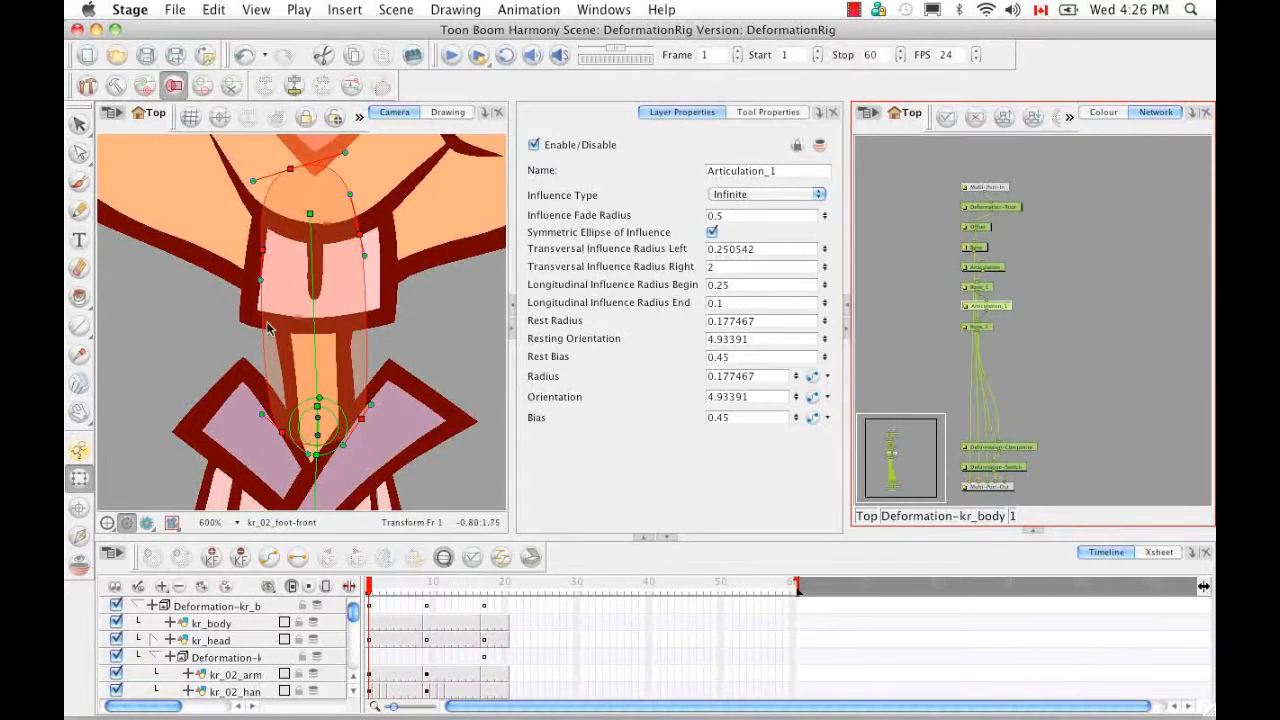
- Reshape the lower part of Bone_2's influence zone on the resting chain to follow the neck's base inside the collar
click(972, 328)
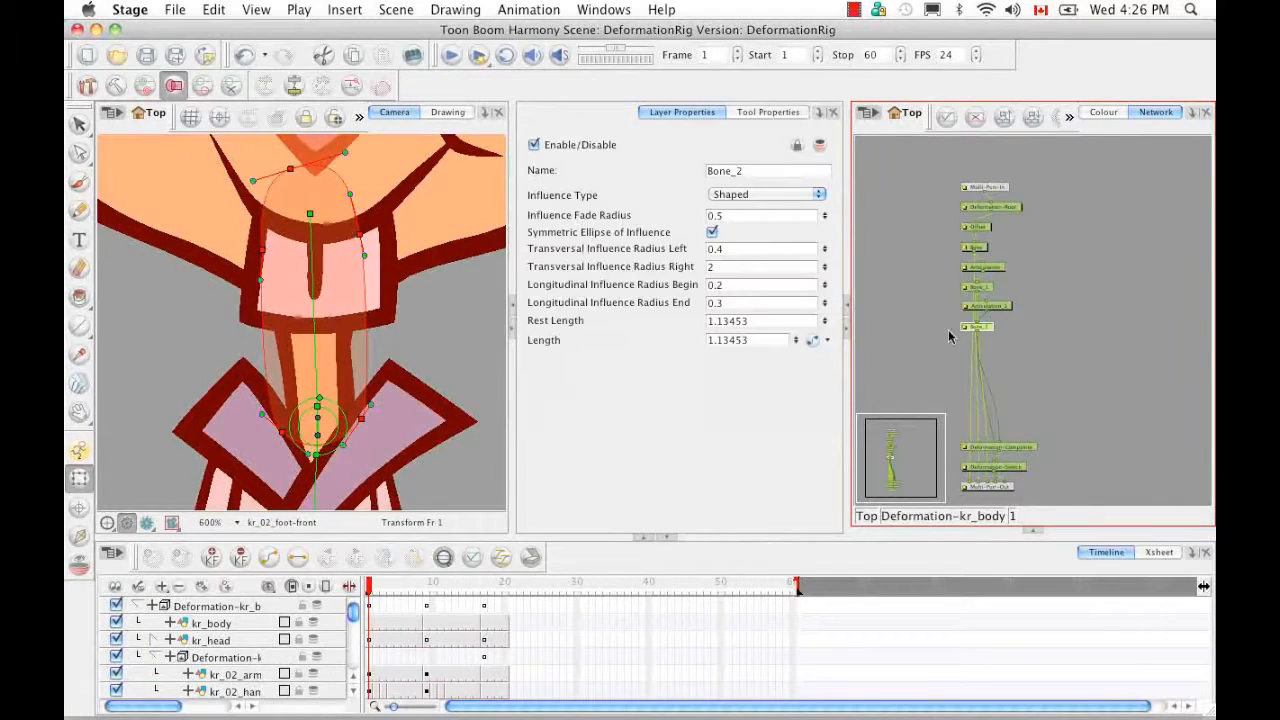
click(303, 451)
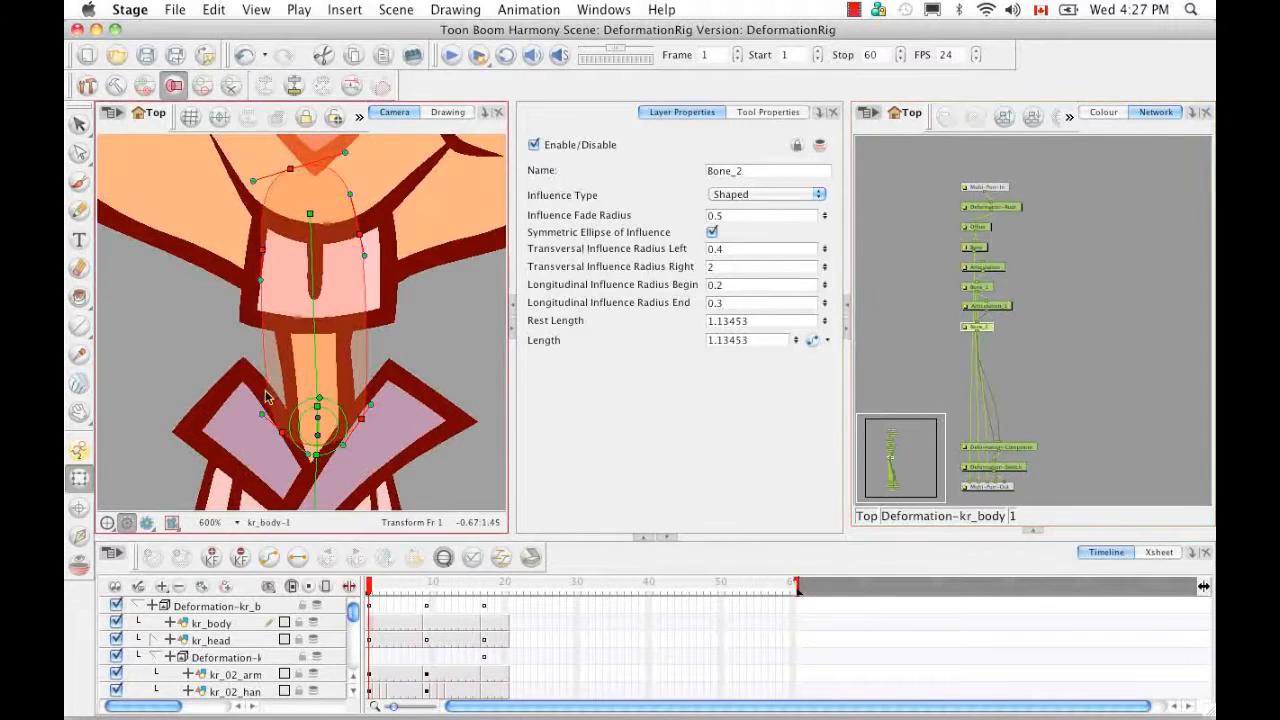
click(116, 86)
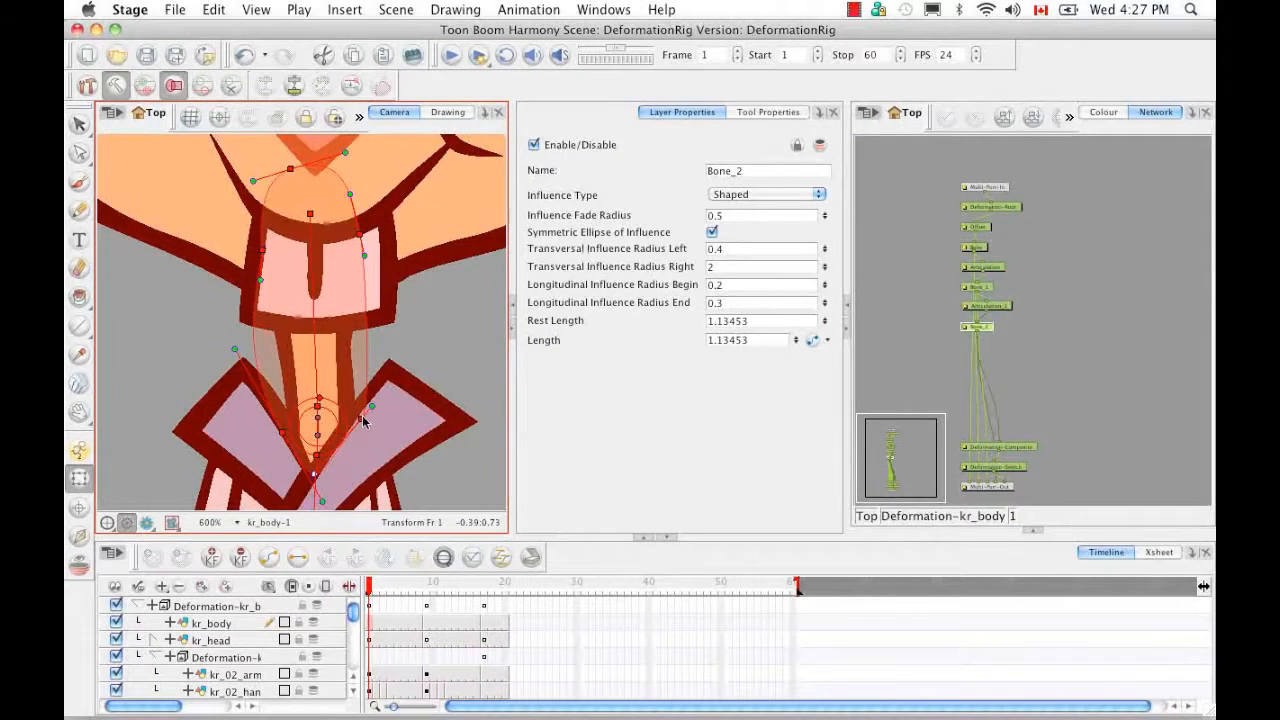
drag(361, 419, 354, 413)
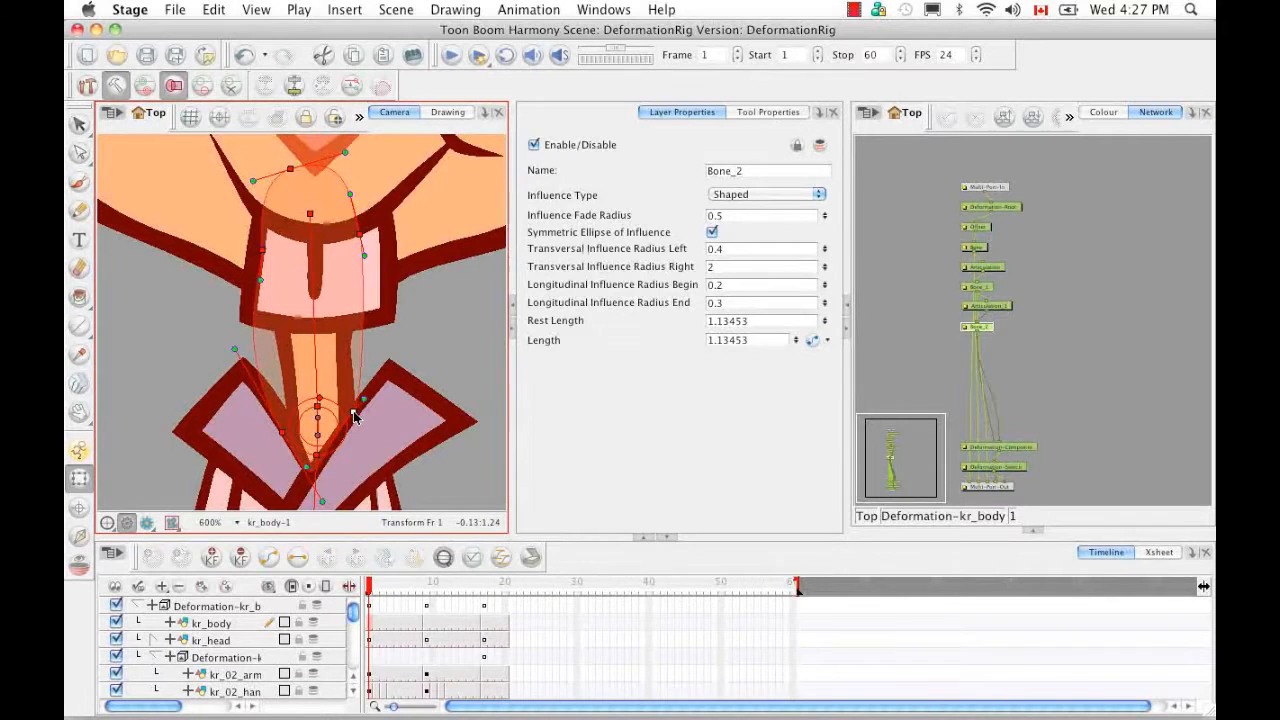
mouse_move(307, 469)
mouse_down()
mouse_move(285, 434)
mouse_move(296, 447)
mouse_up()
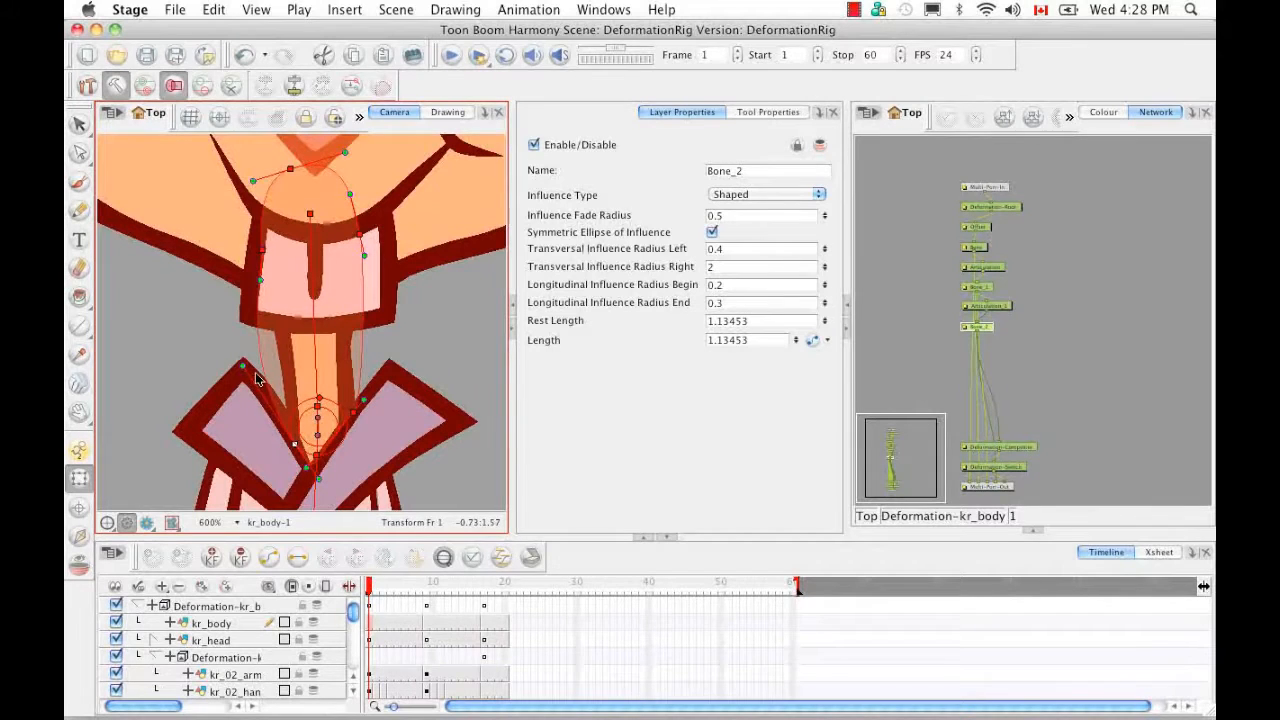
drag(320, 478, 311, 482)
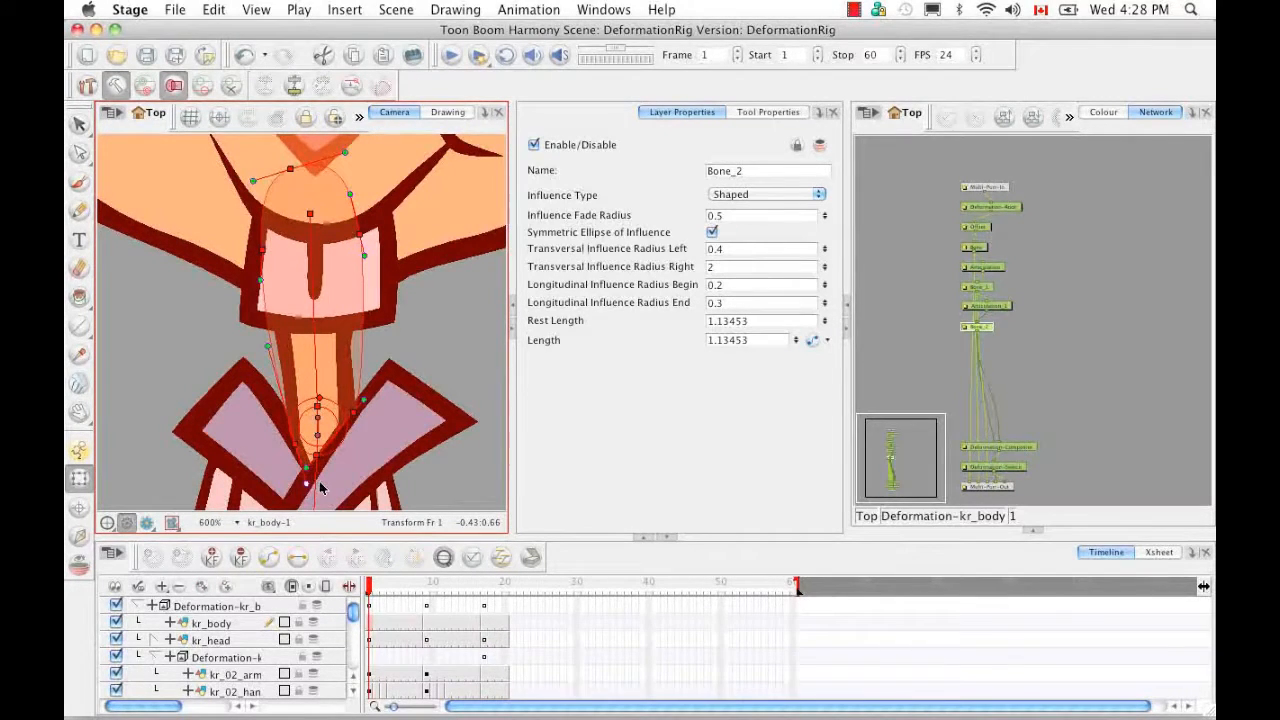
drag(268, 346, 279, 395)
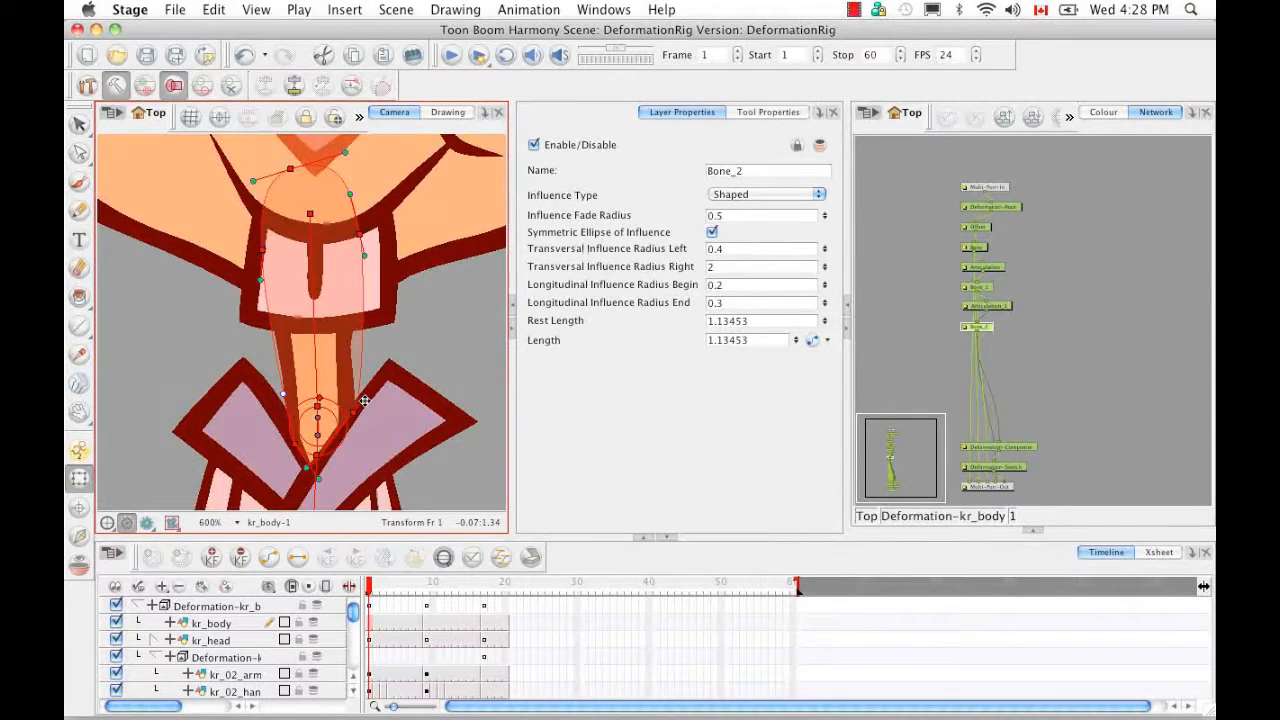
mouse_move(365, 400)
mouse_down()
mouse_move(346, 380)
mouse_move(360, 377)
mouse_up()
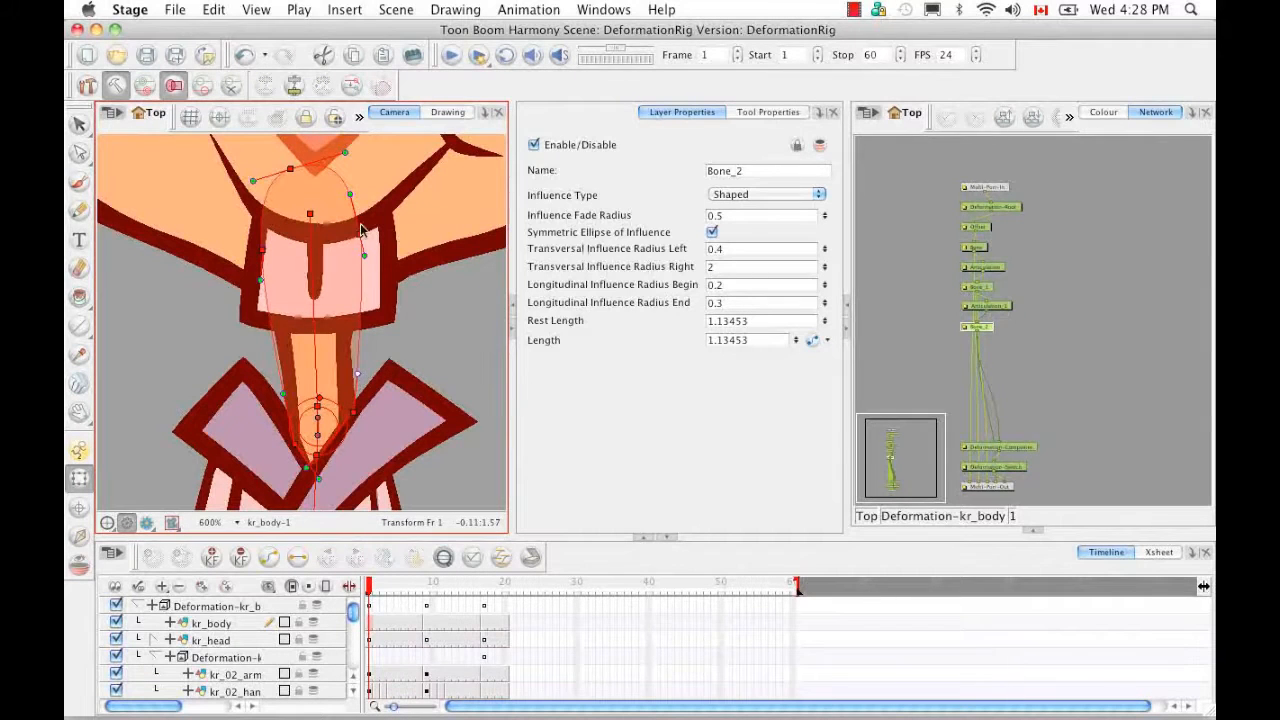
- Lower the upper control points of Bone_2's influence zone to just under the chin and adjust their handles
drag(360, 235, 349, 247)
drag(290, 168, 355, 353)
drag(262, 247, 276, 336)
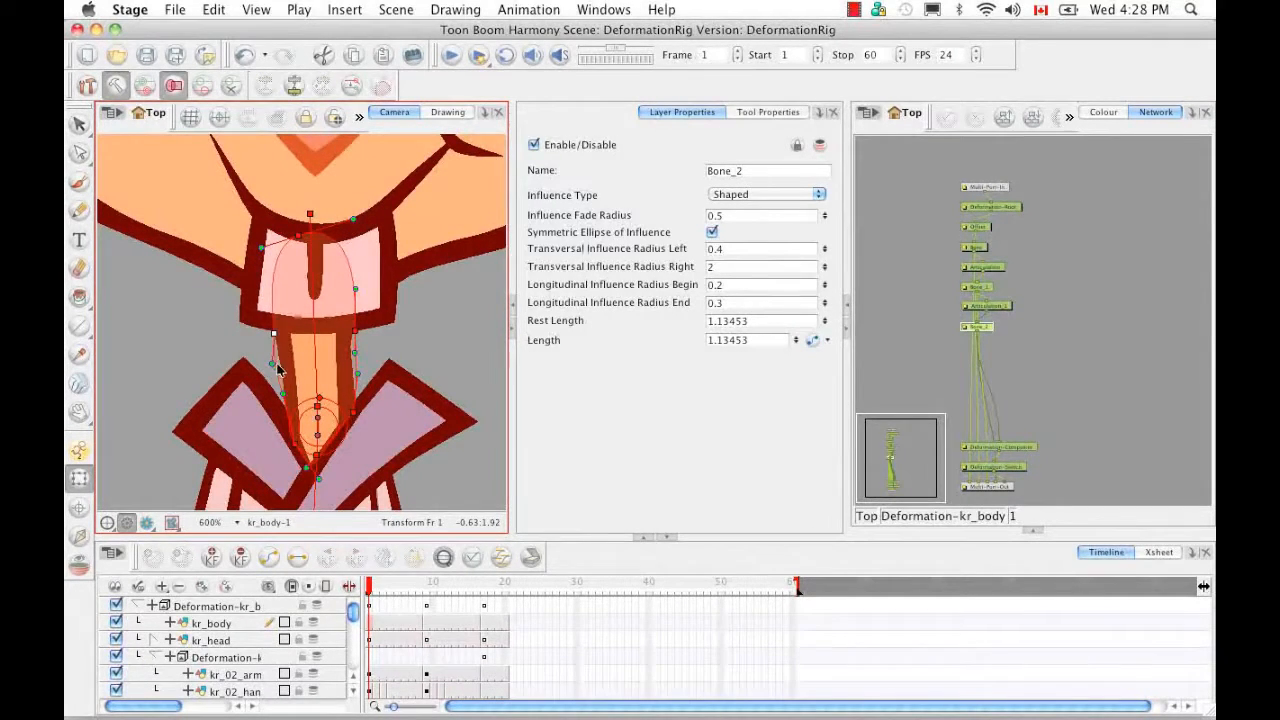
drag(312, 266, 265, 306)
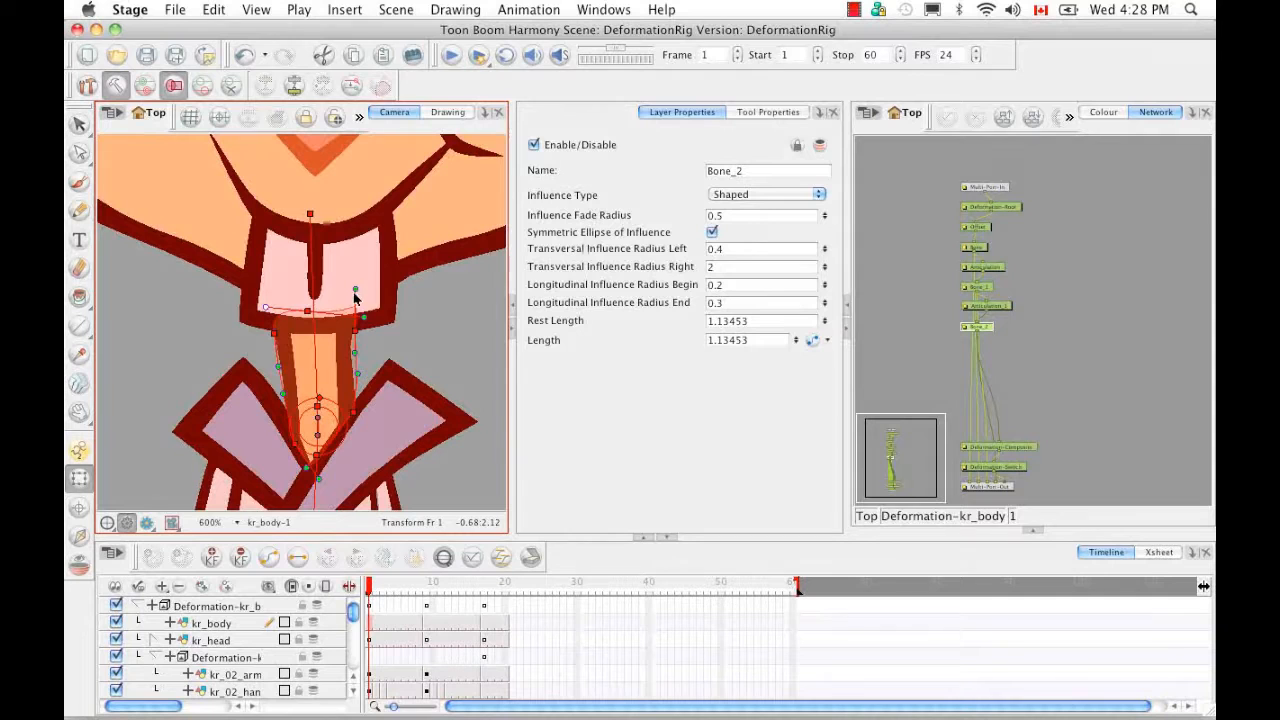
drag(356, 291, 357, 313)
drag(357, 312, 341, 312)
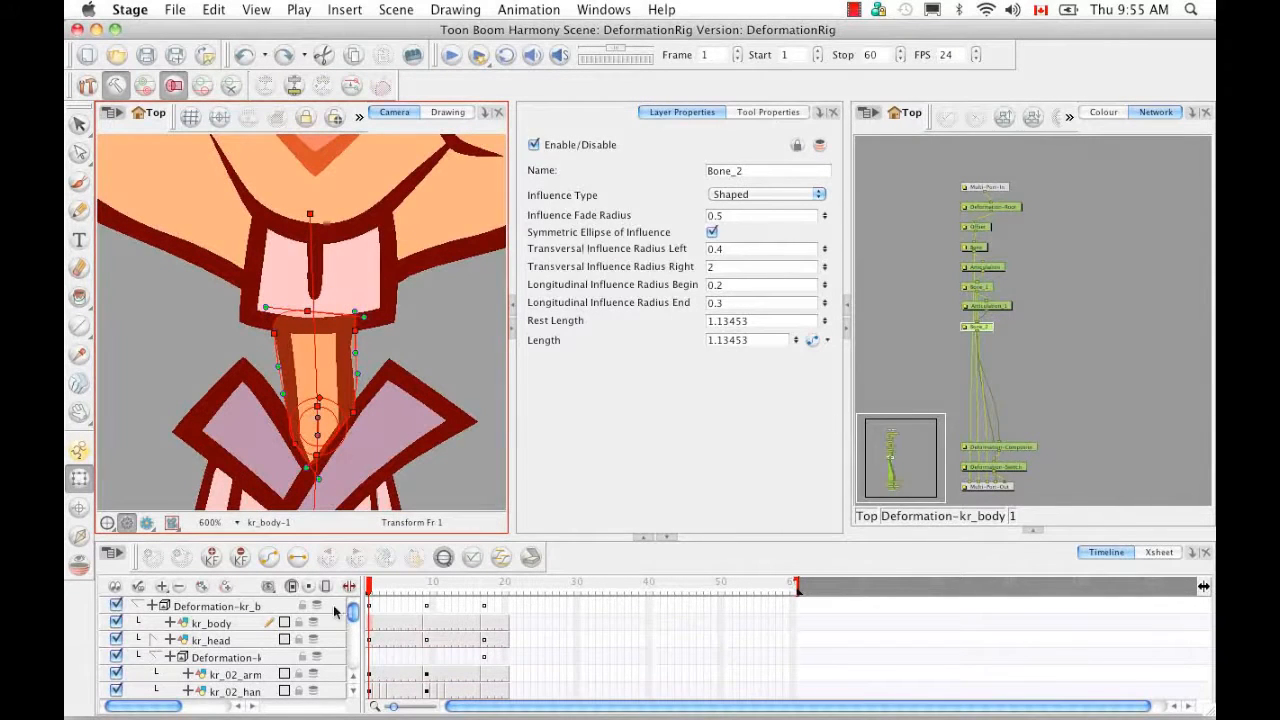
- Hide the kr_head layer and extend Bone_2's influence zone up and outward around the neck's rounded upper end
click(116, 640)
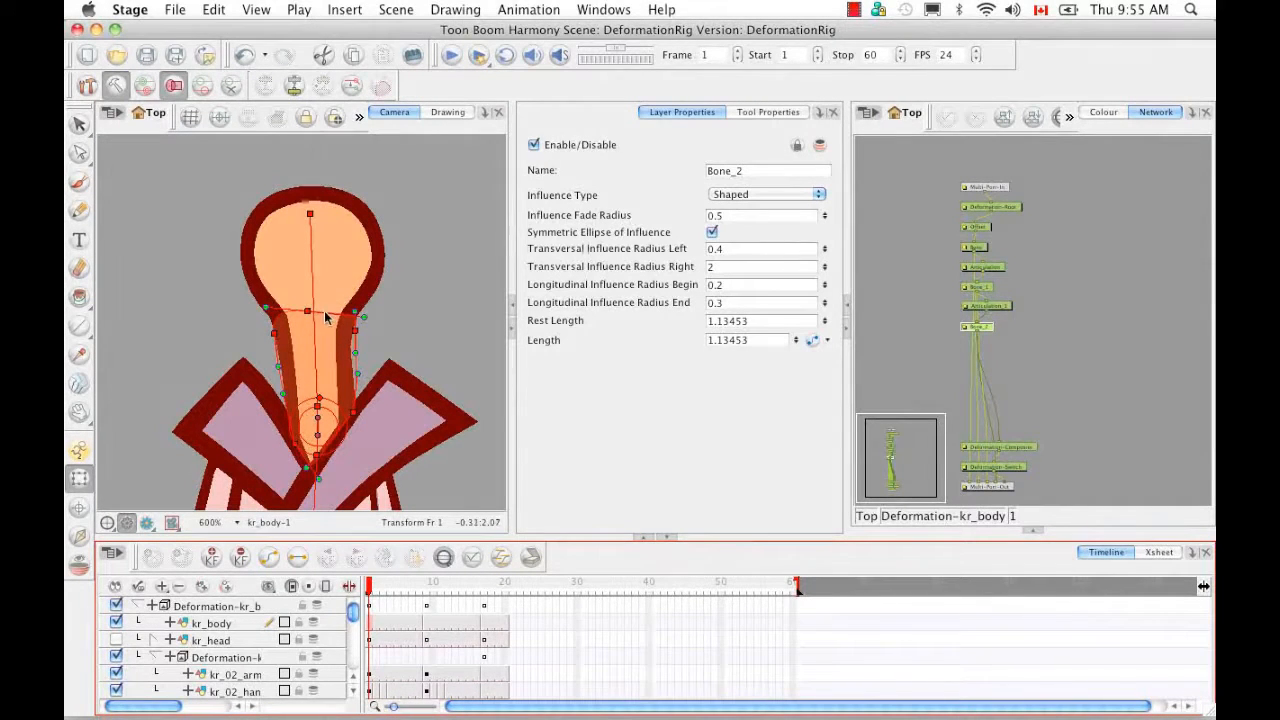
drag(306, 313, 313, 180)
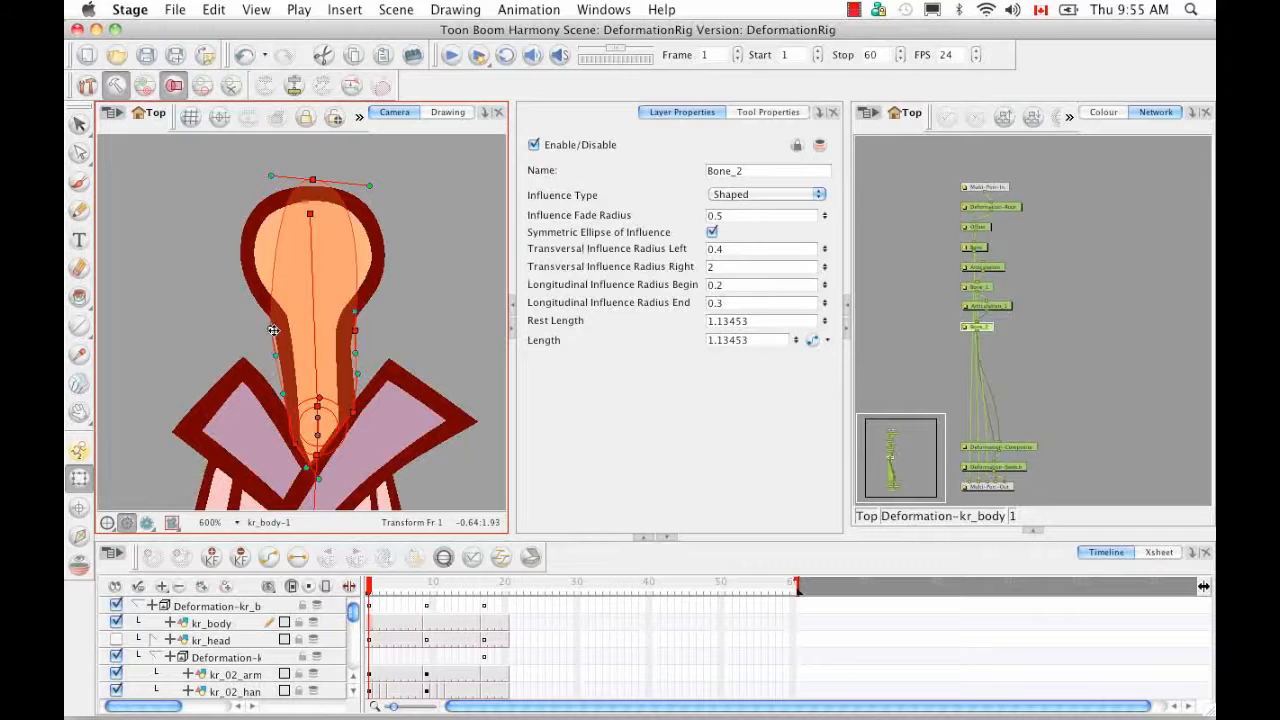
drag(252, 300, 270, 326)
drag(270, 176, 169, 208)
drag(370, 172, 447, 177)
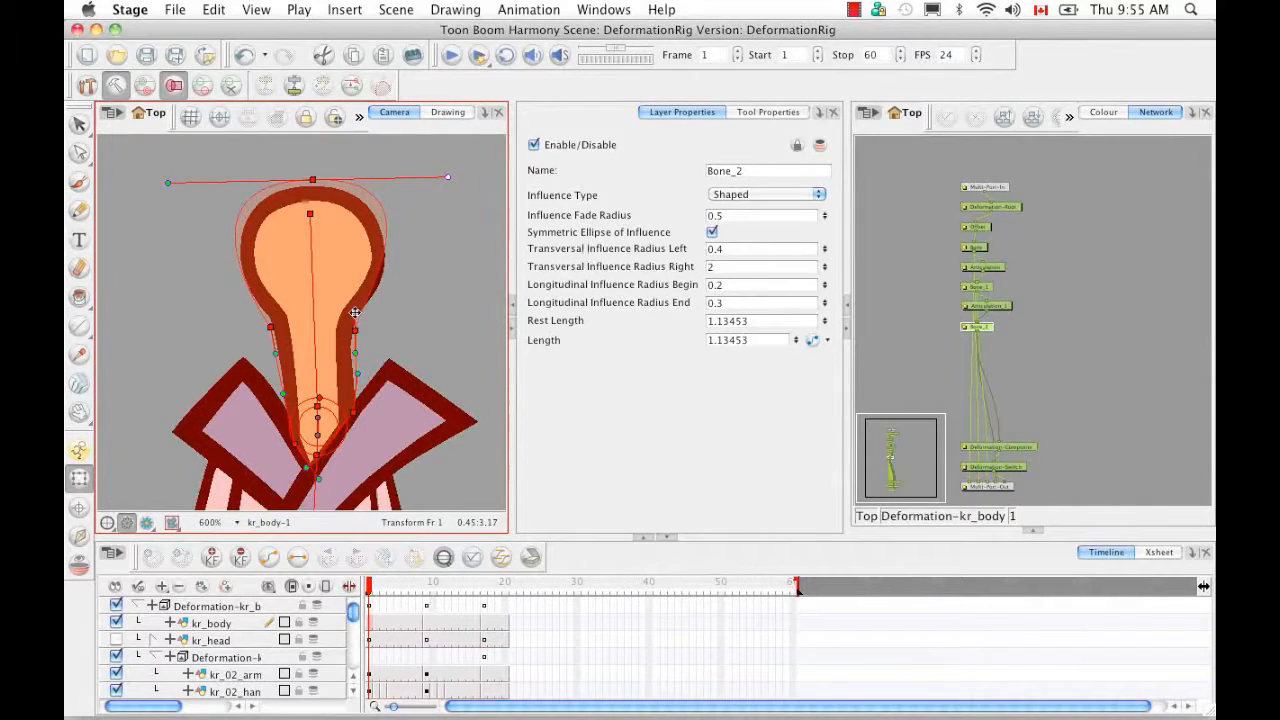
drag(354, 313, 385, 293)
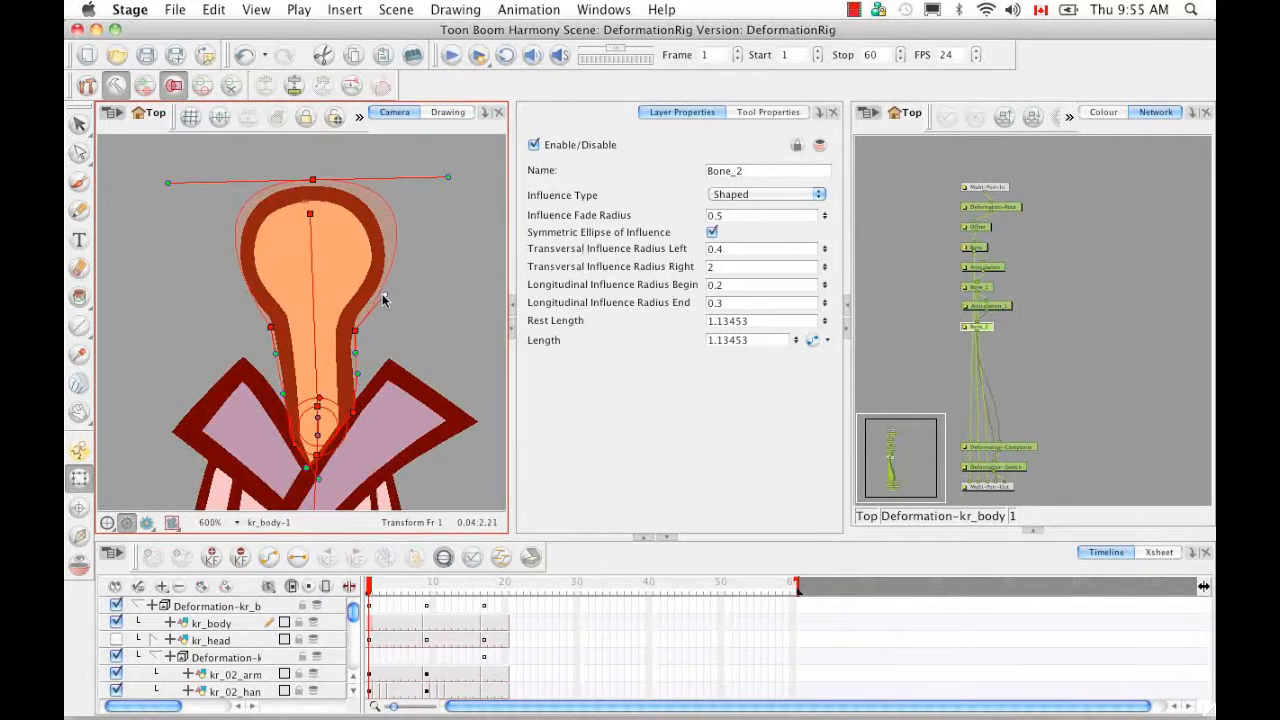
- Refine the control points and handles of Bone_2's influence zone so it fits evenly around the neck's rounded upper end
drag(271, 327, 266, 325)
click(266, 322)
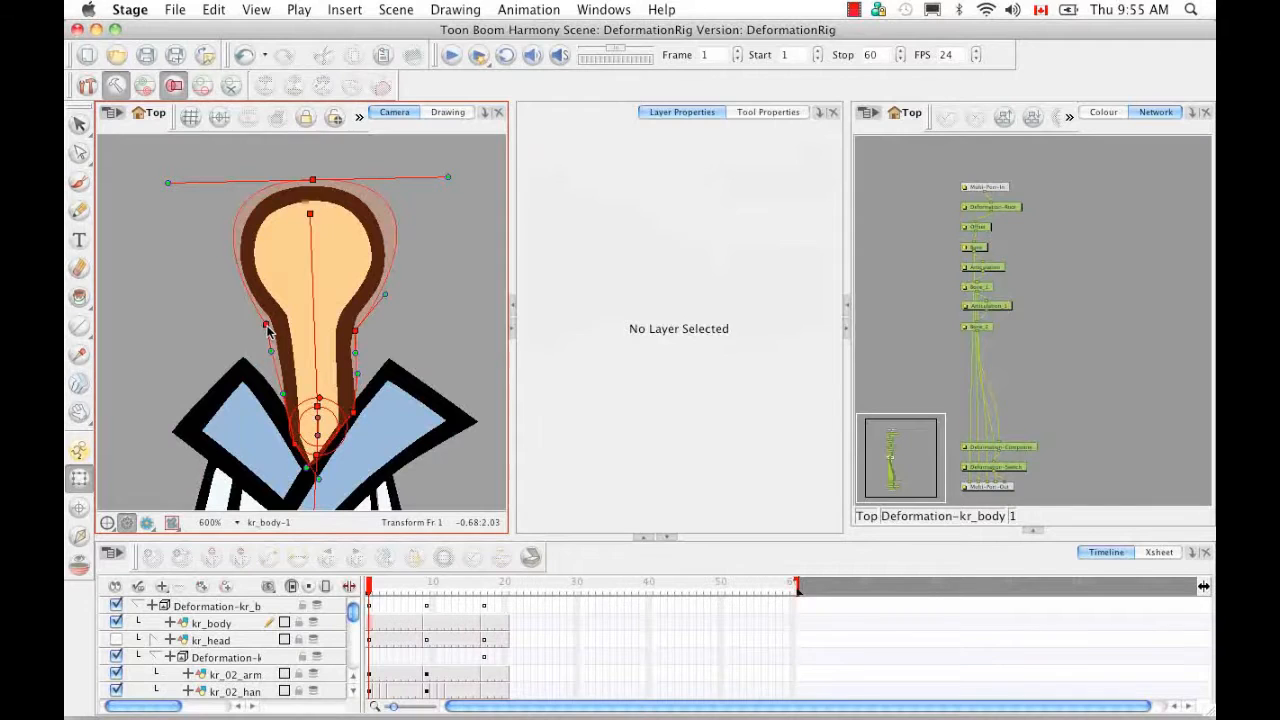
click(266, 325)
drag(264, 317, 241, 302)
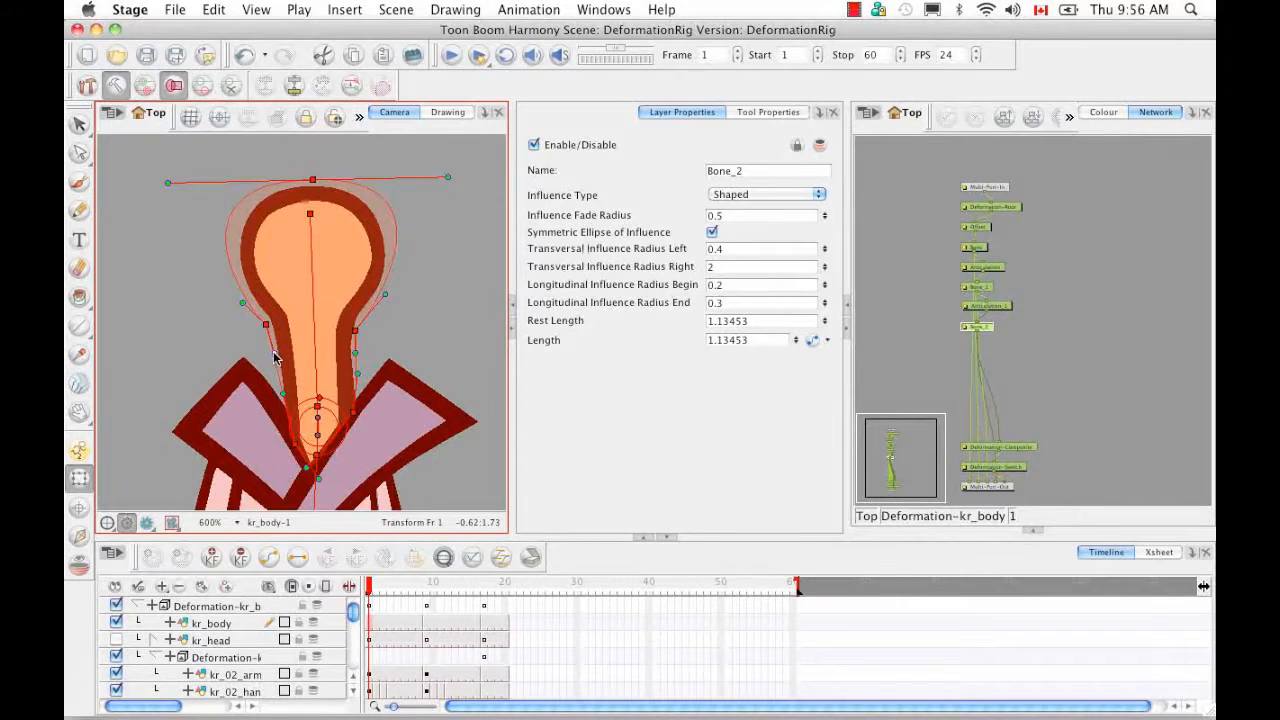
drag(182, 182, 180, 197)
drag(443, 171, 432, 179)
drag(312, 182, 313, 184)
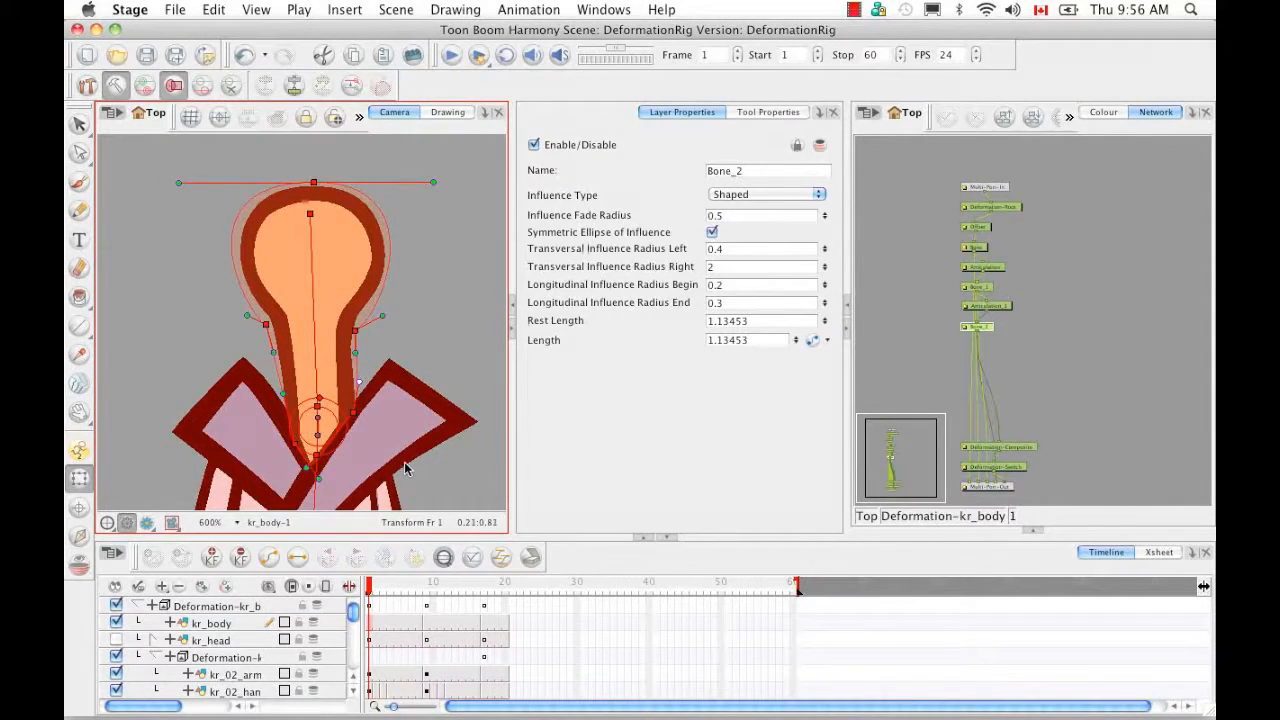
- Show the kr_head layer again and exit the resting chain display for Bone_2
click(116, 640)
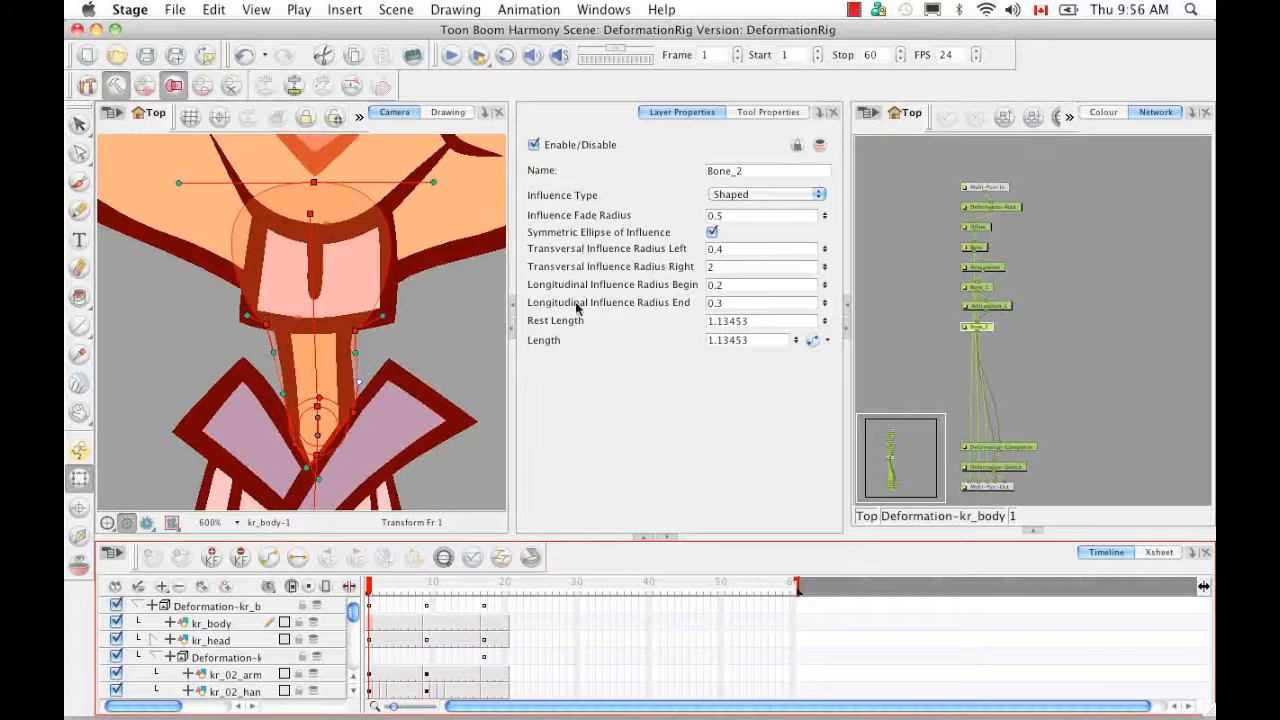
click(979, 332)
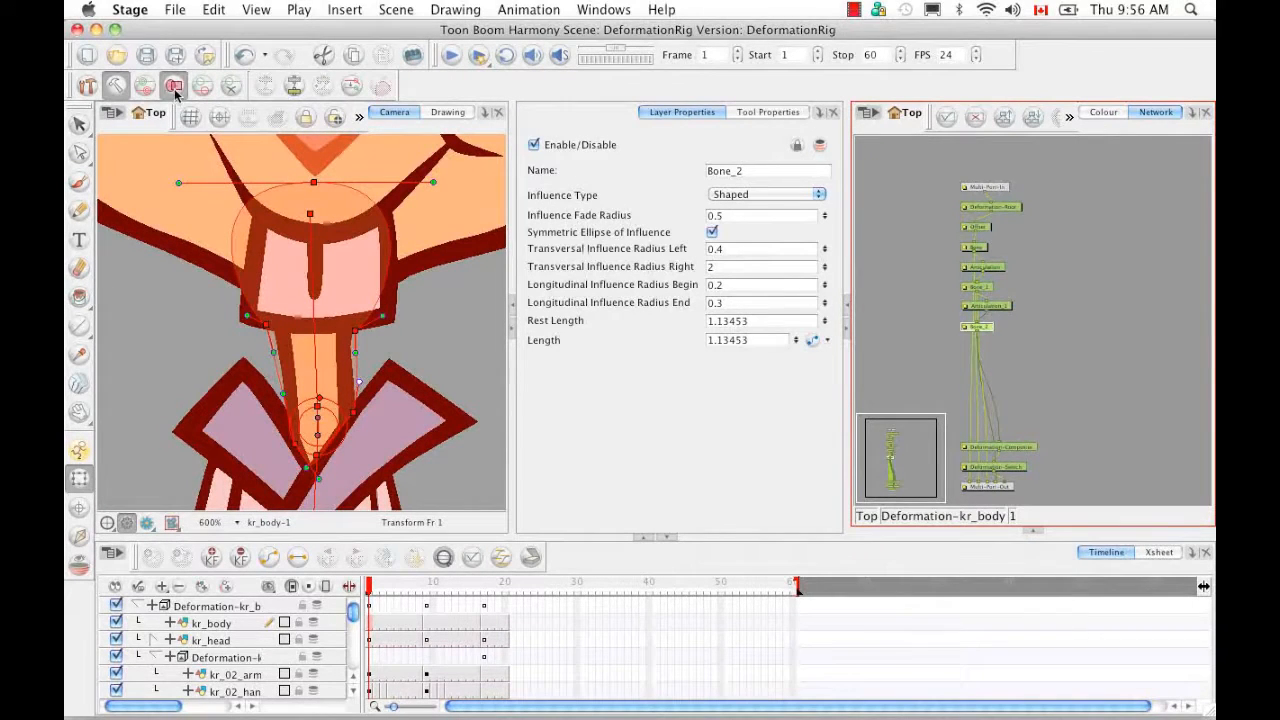
click(116, 85)
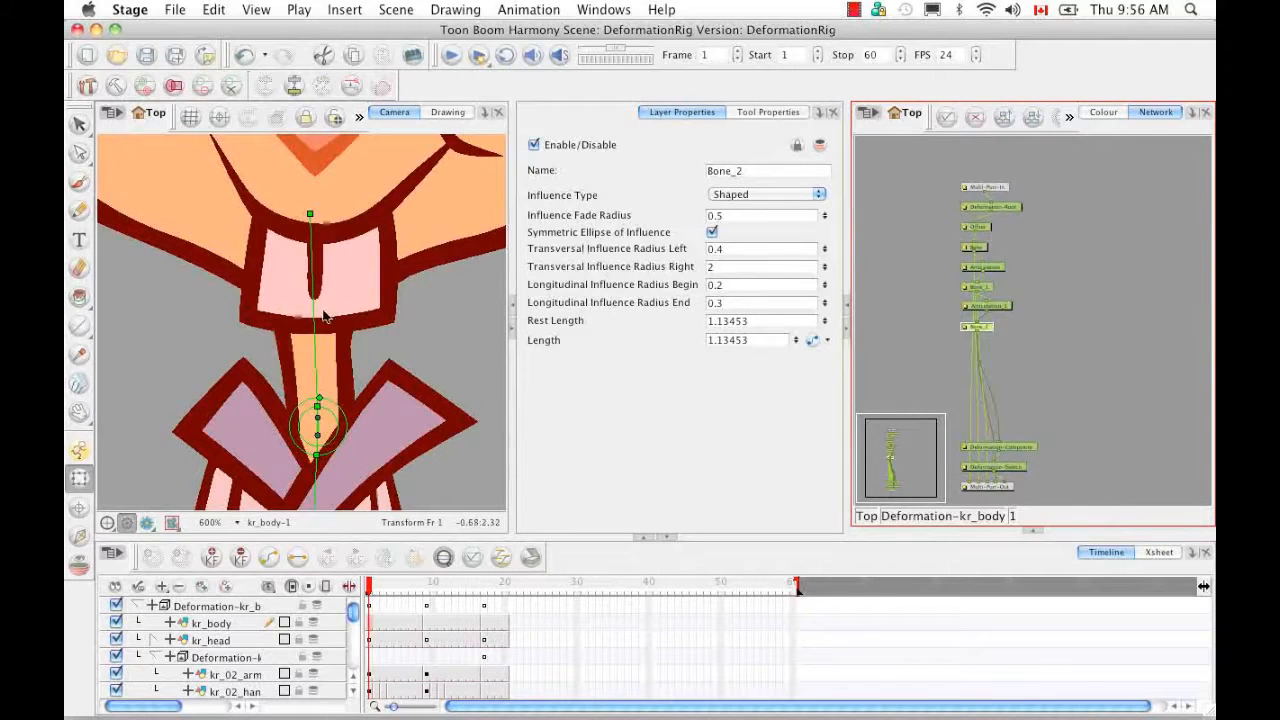
- Try Influence Type Zero on Articulation_1 and test it with a temporary neck bend
click(995, 310)
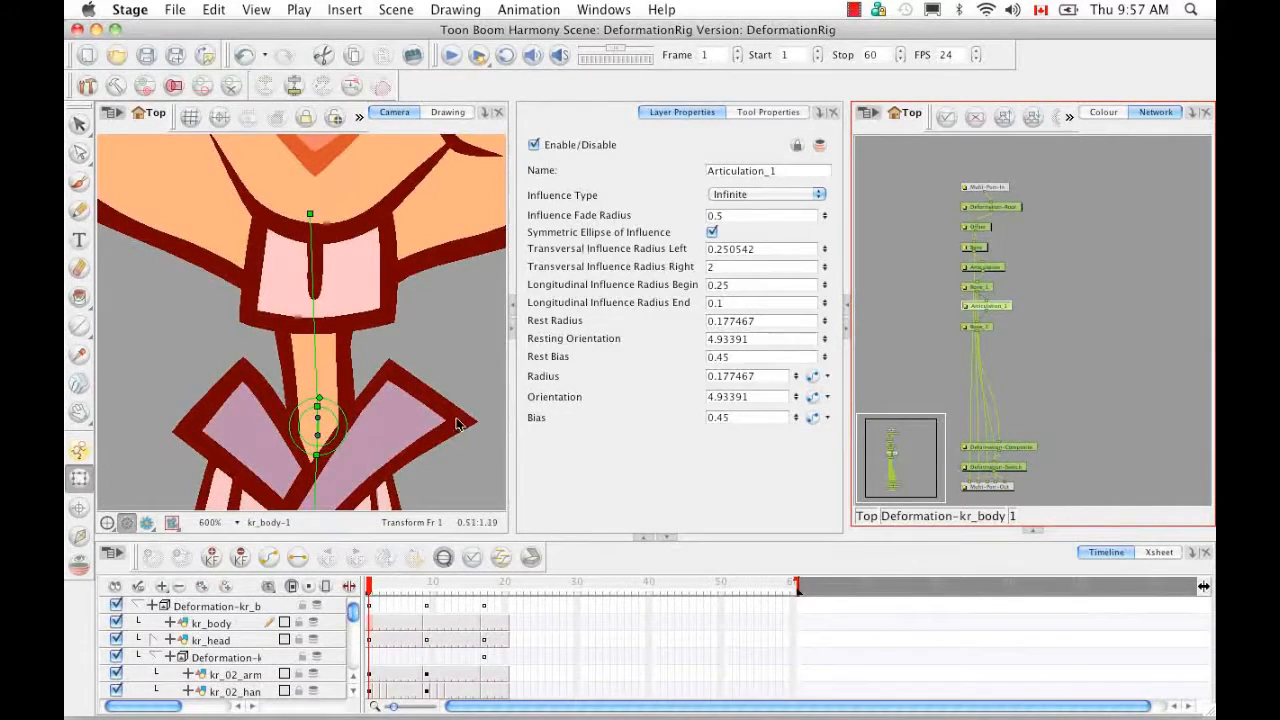
click(818, 195)
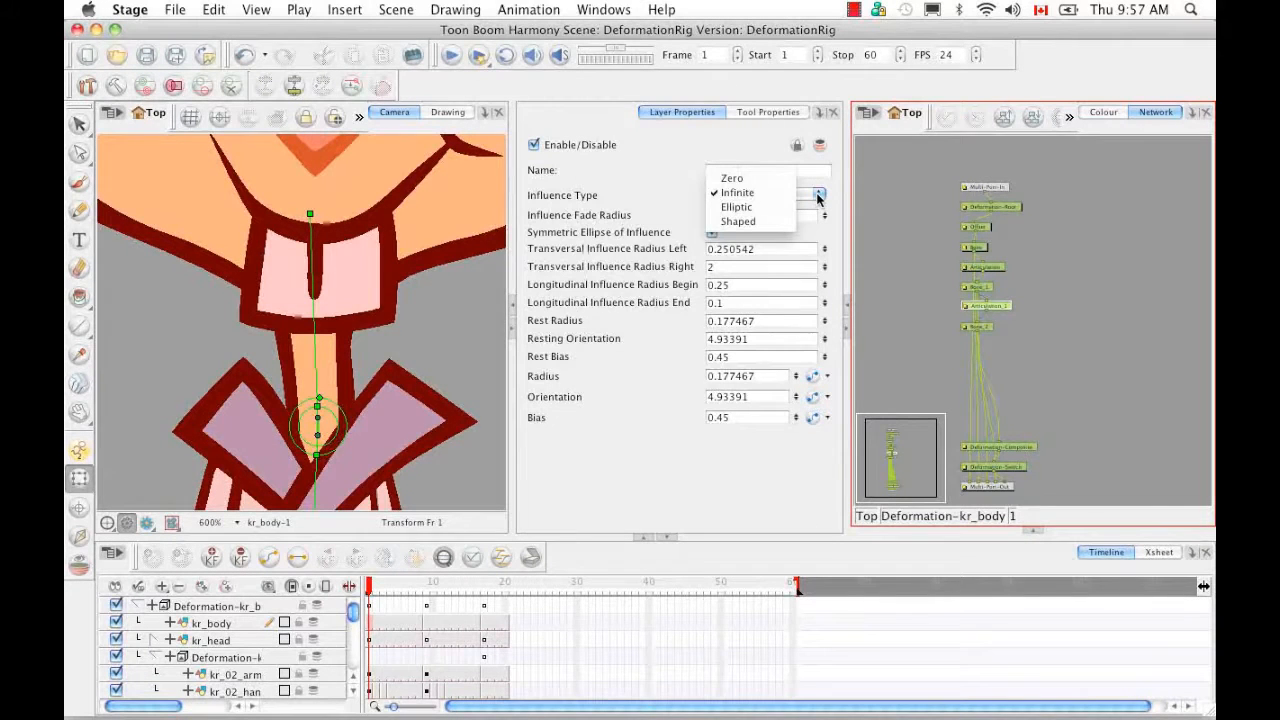
click(783, 176)
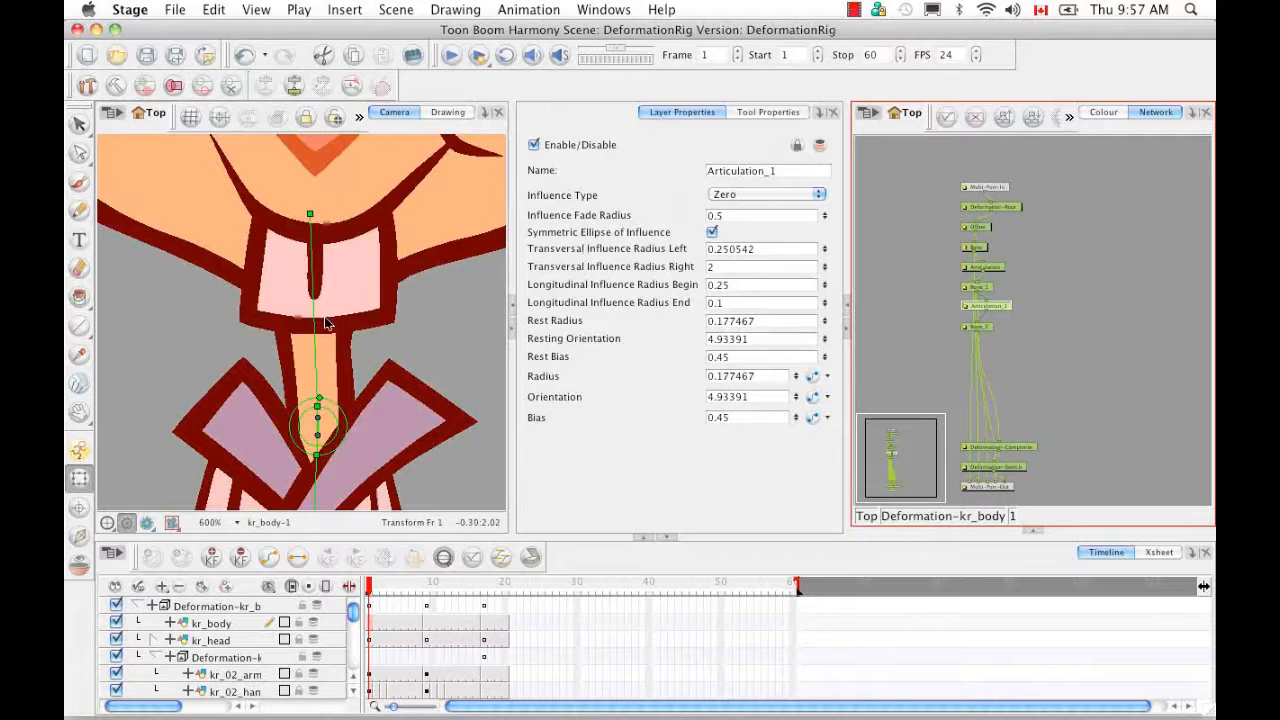
drag(312, 315, 332, 347)
key(super+z)
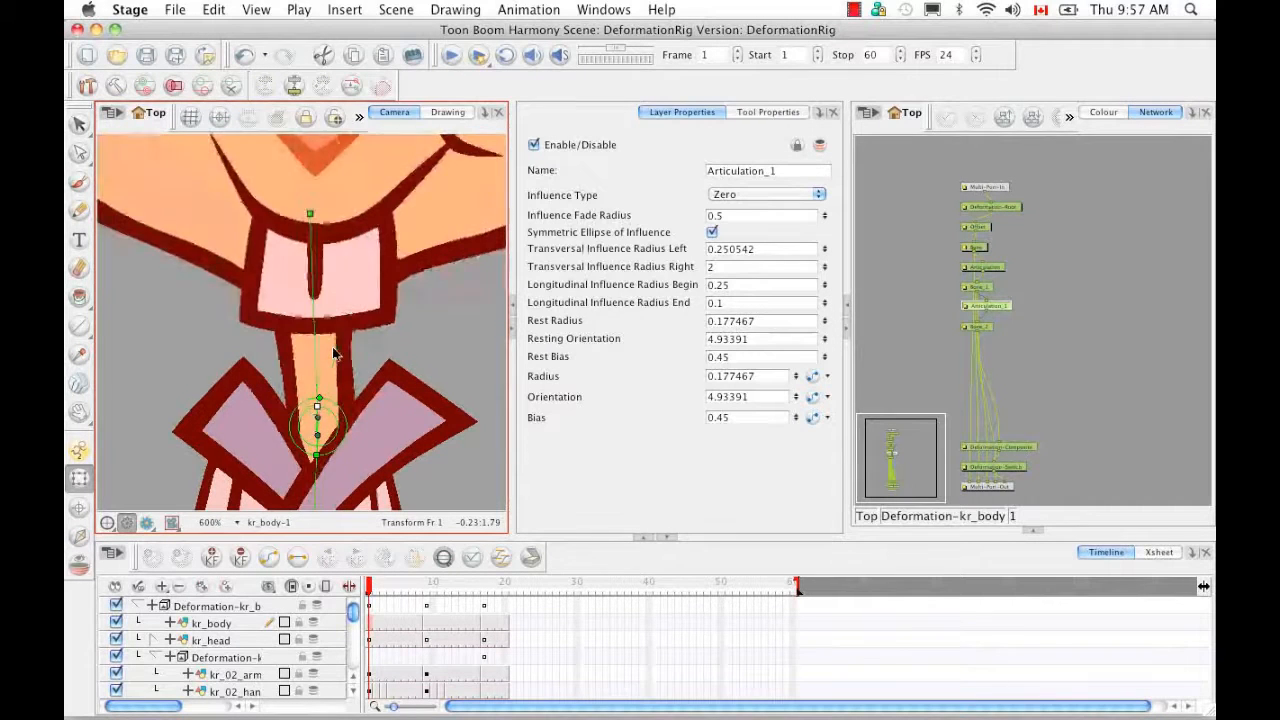
- Set Articulation_1's Influence Type to Elliptic and test it with a temporary neck bend
click(803, 199)
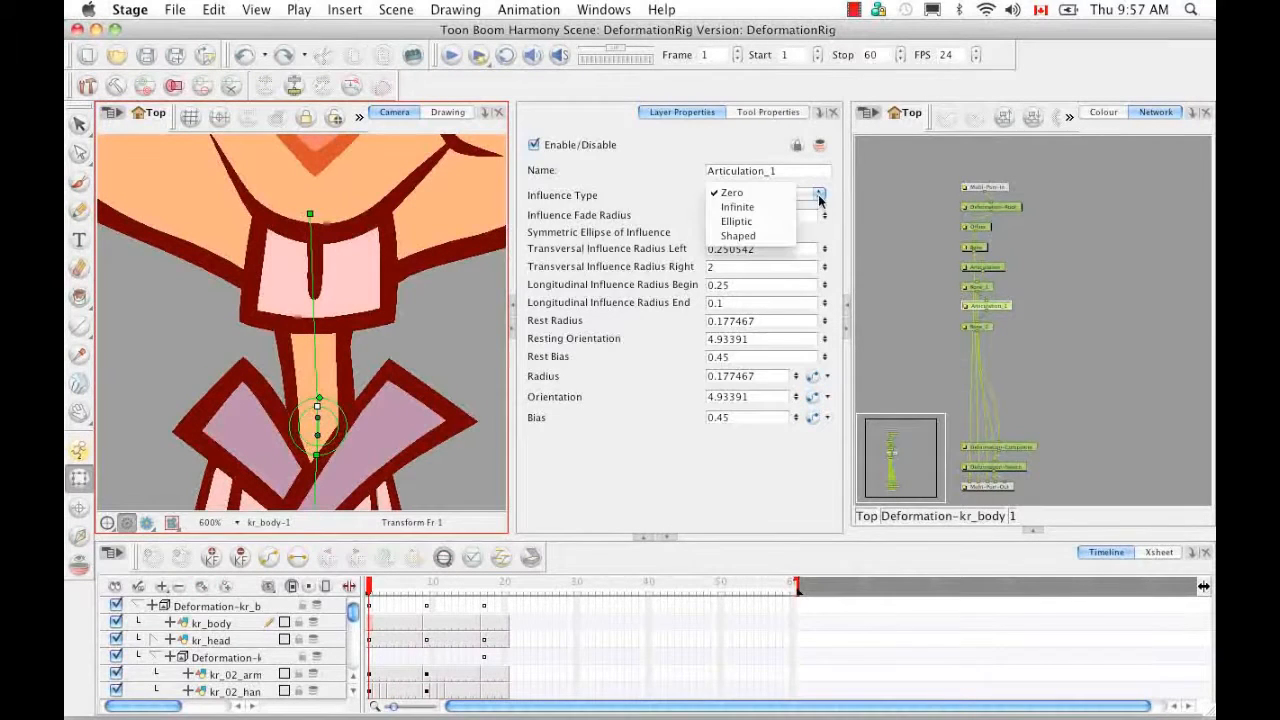
click(768, 227)
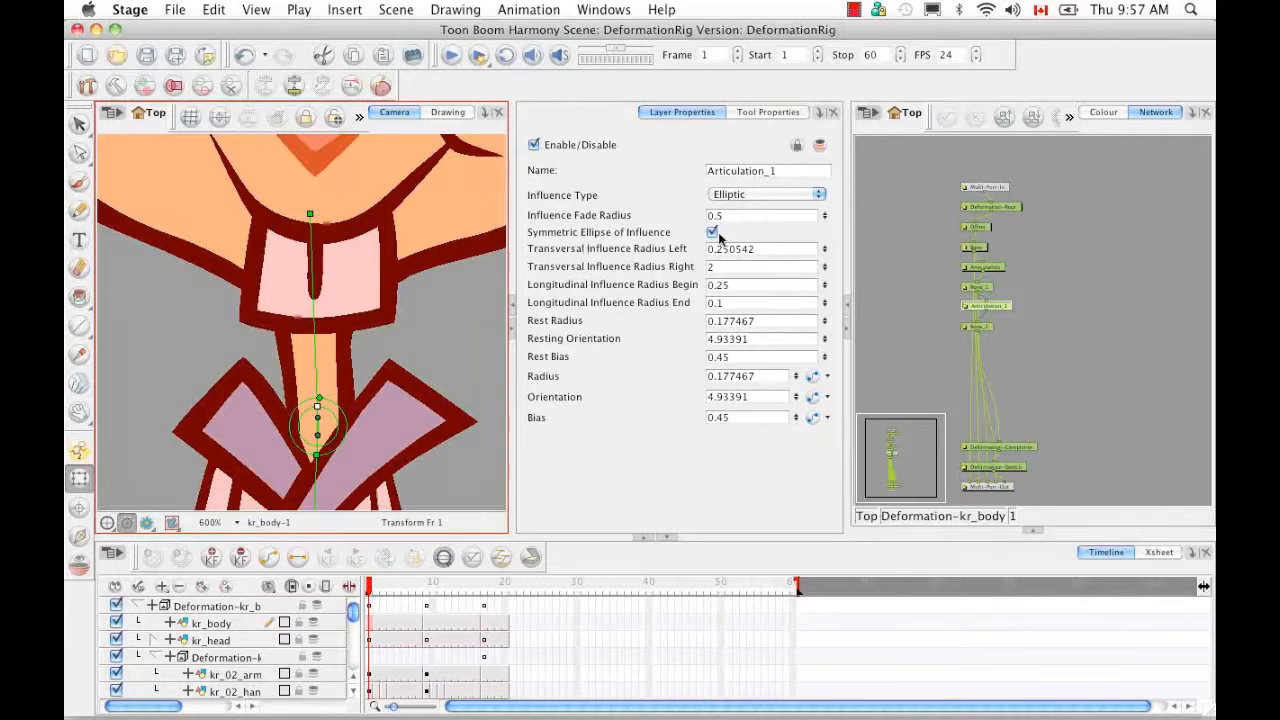
mouse_move(314, 356)
mouse_down()
mouse_move(370, 368)
mouse_move(280, 358)
mouse_move(346, 381)
mouse_move(320, 380)
mouse_up()
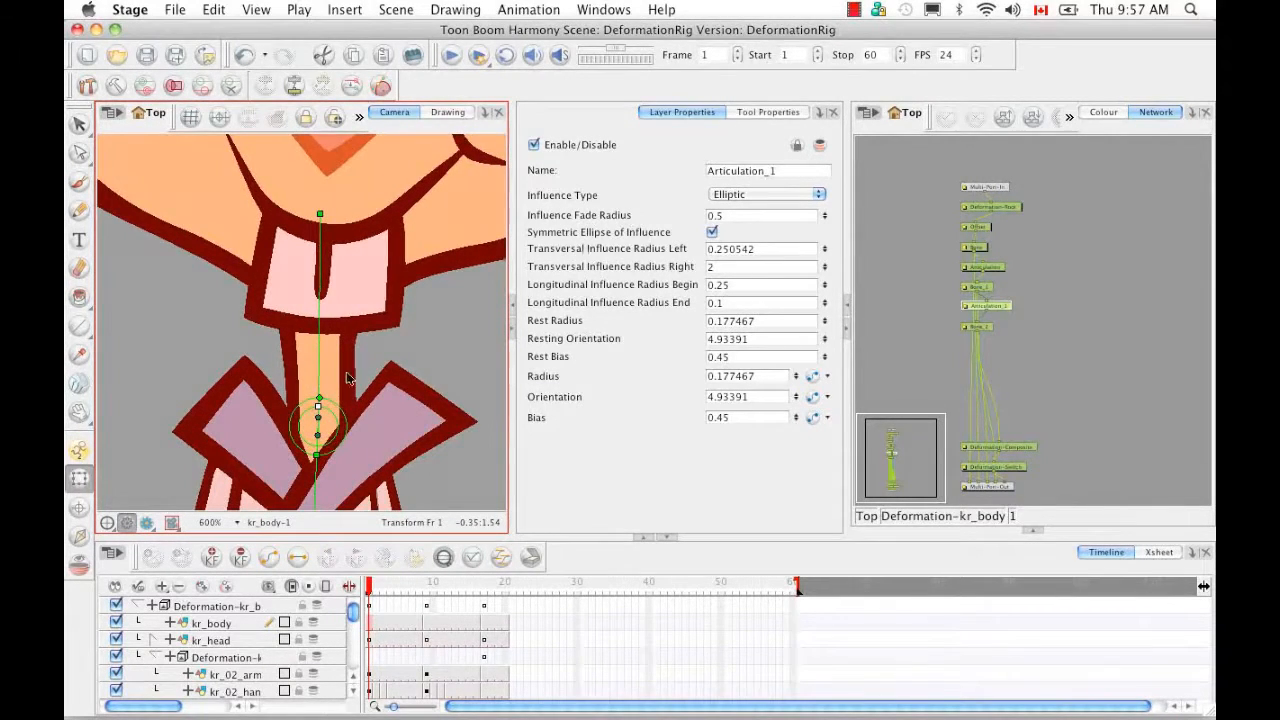
key(super+z)
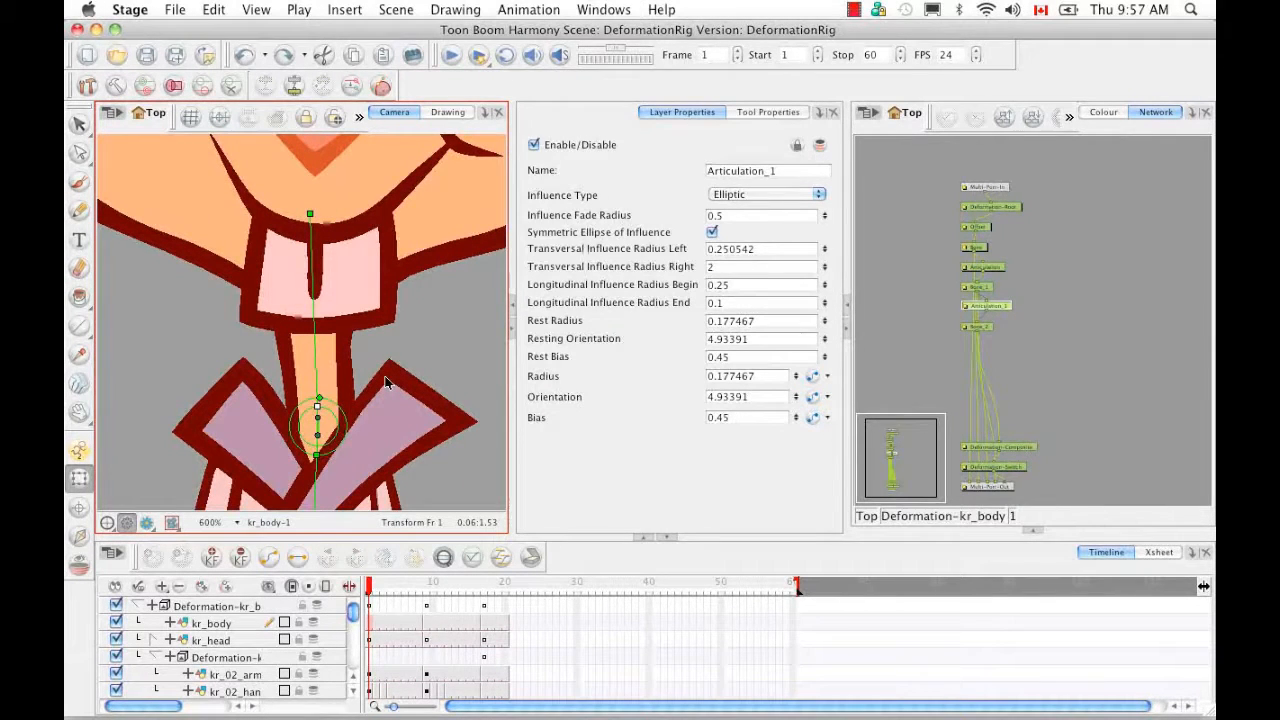
- Set Bone_2's Influence Fade Radius to 0.1 and test it with a temporary neck bend
click(982, 330)
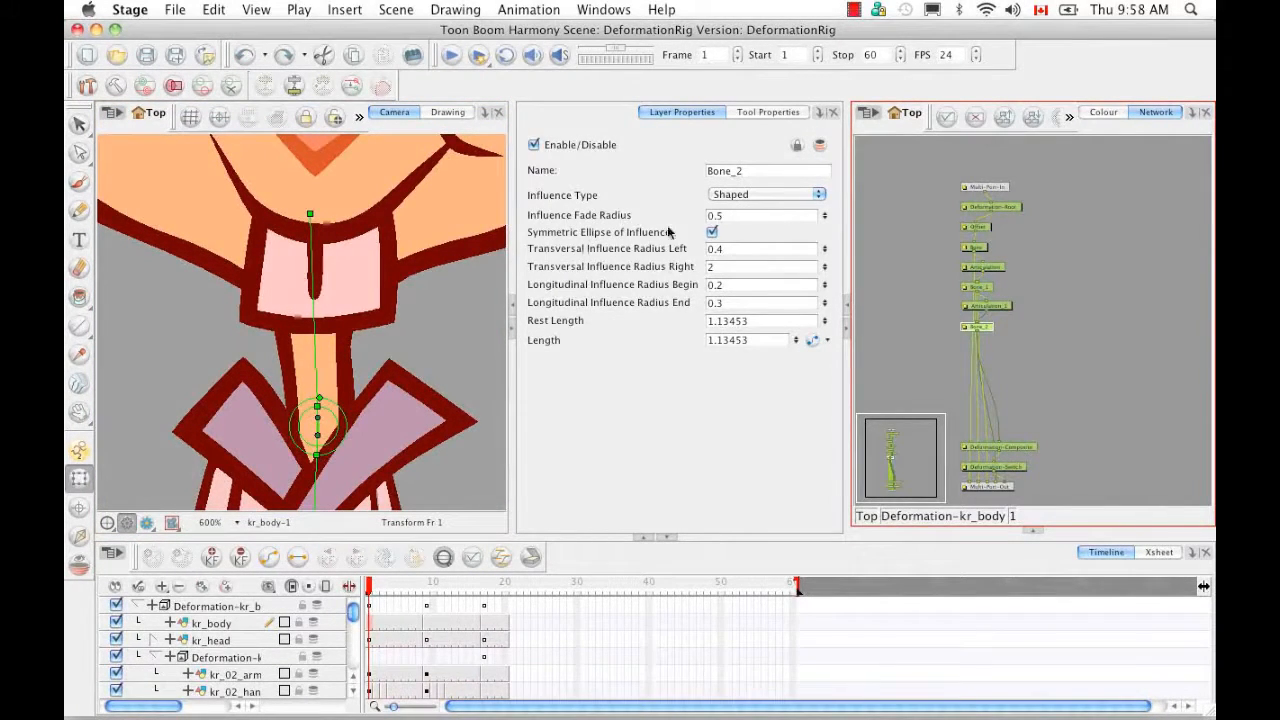
click(173, 86)
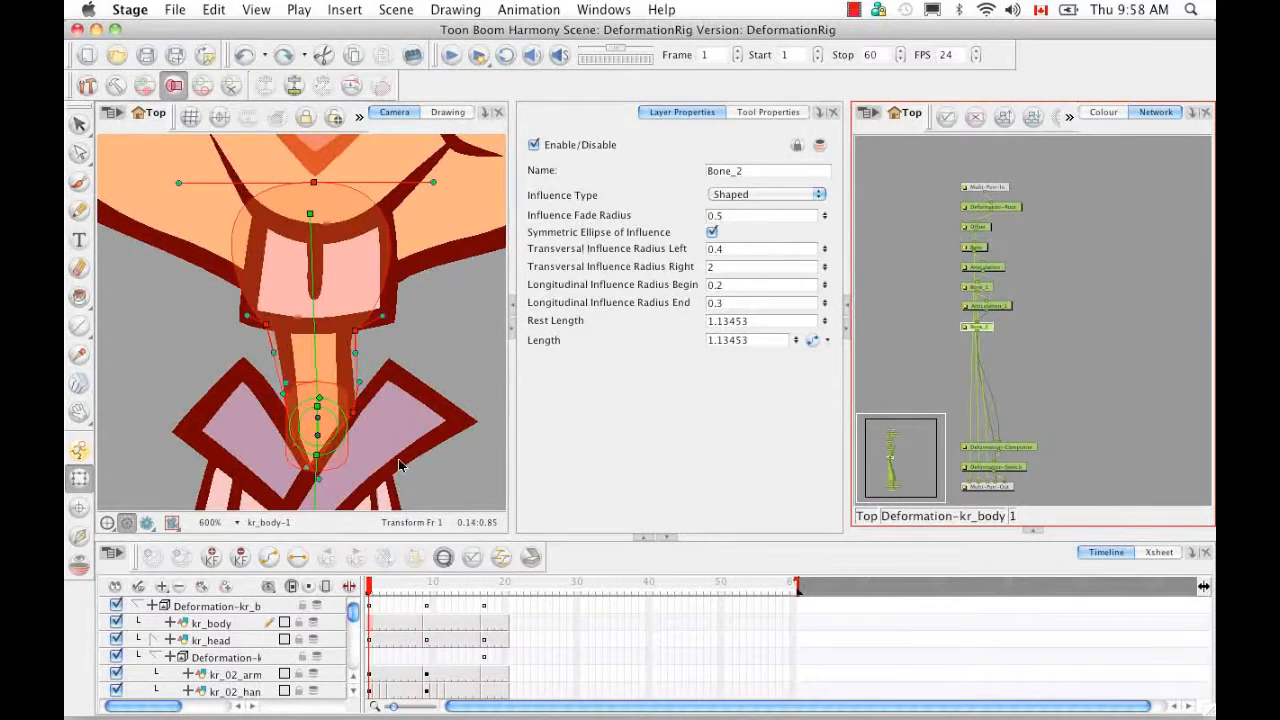
click(714, 217)
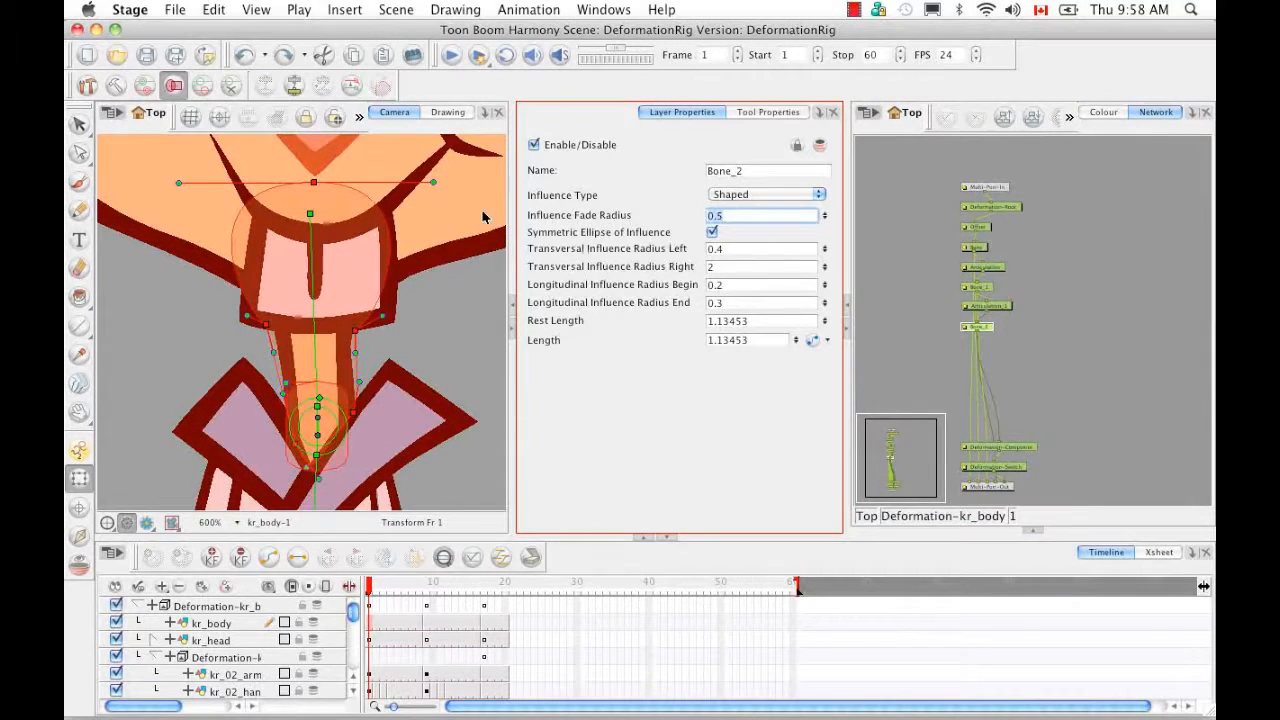
key(BackSpace)
click(174, 87)
click(312, 305)
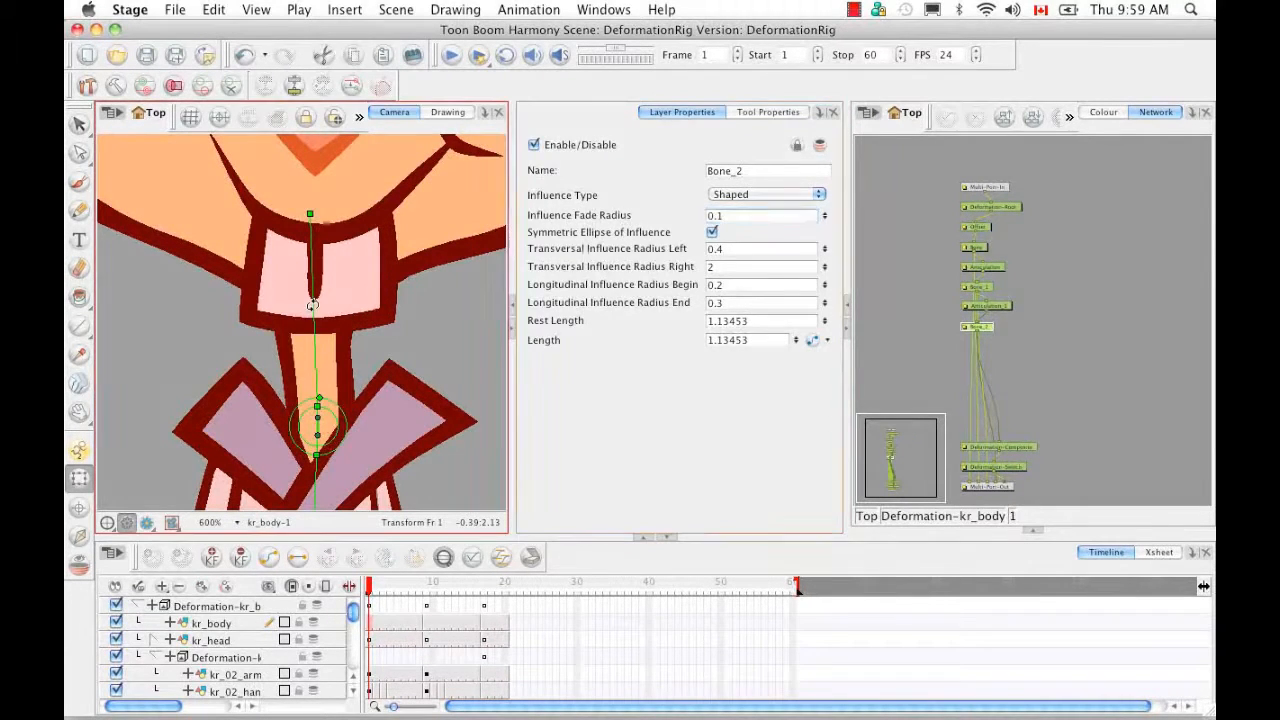
key(b)
drag(351, 304, 325, 327)
key(super+z)
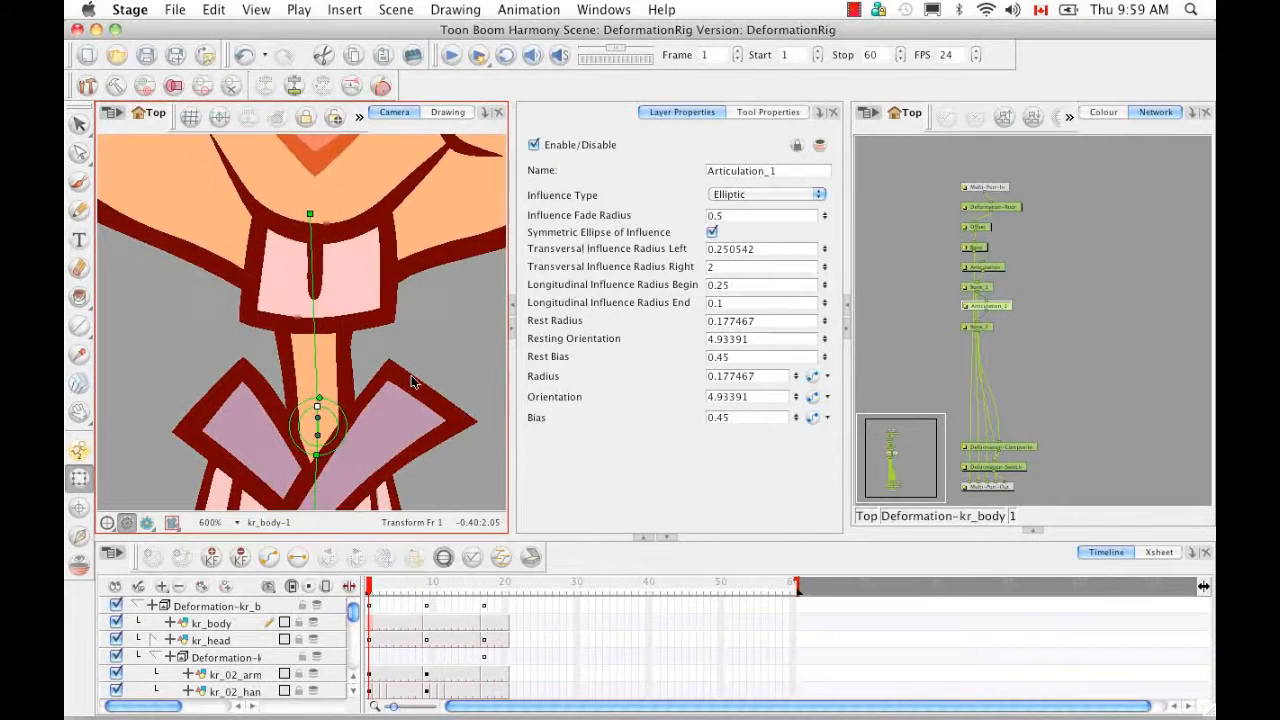
- Set Articulation_1's Influence Fade Radius to 0.1 and test it with a temporary neck bend
click(985, 328)
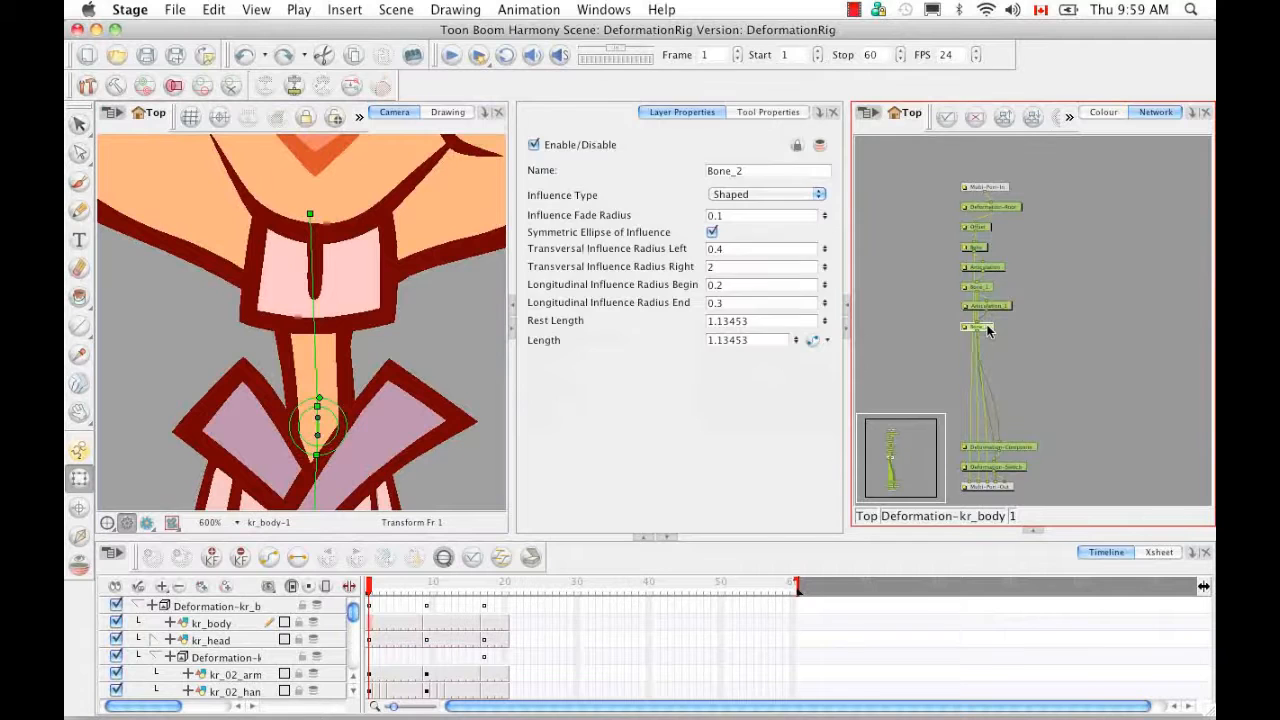
click(997, 309)
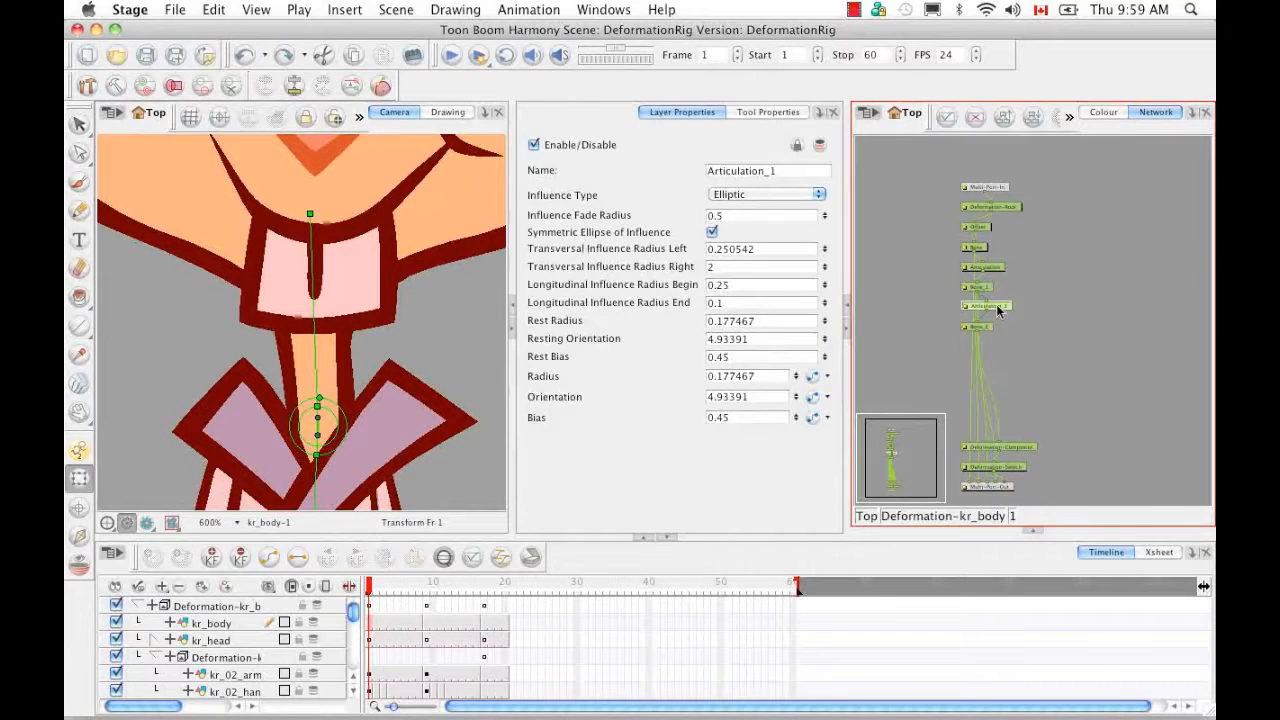
click(619, 187)
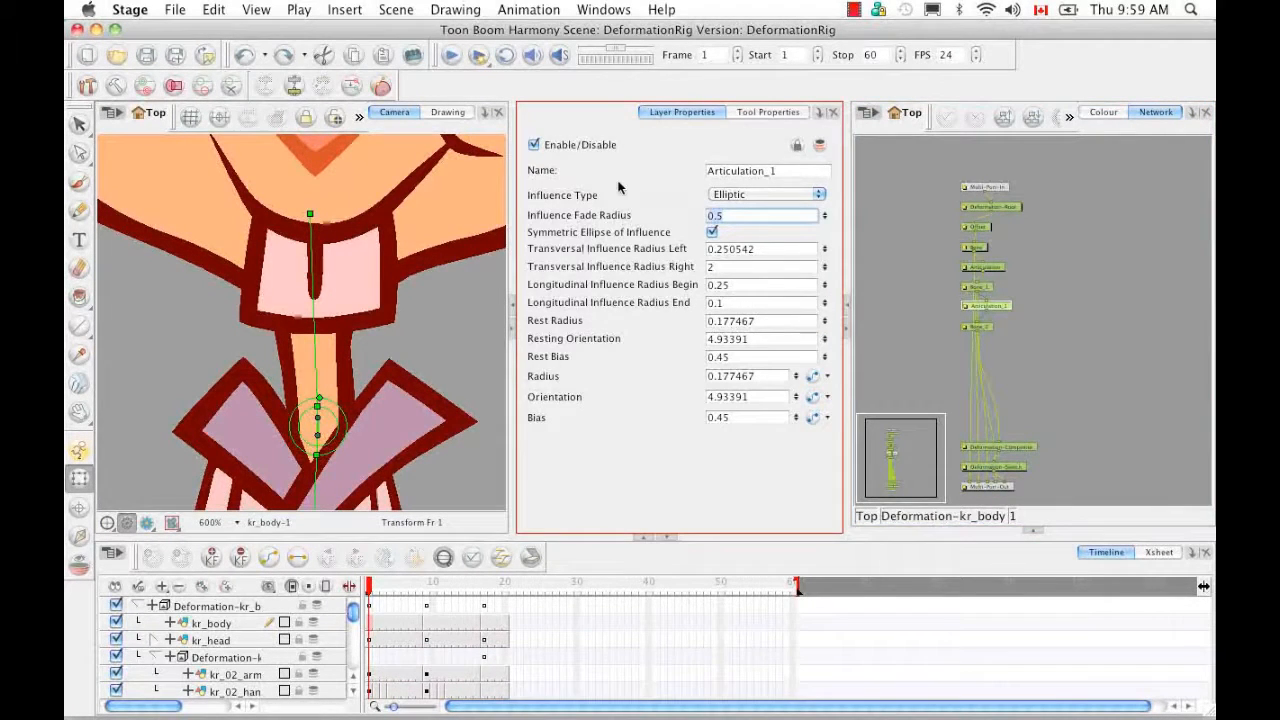
text(0)
key(Return)
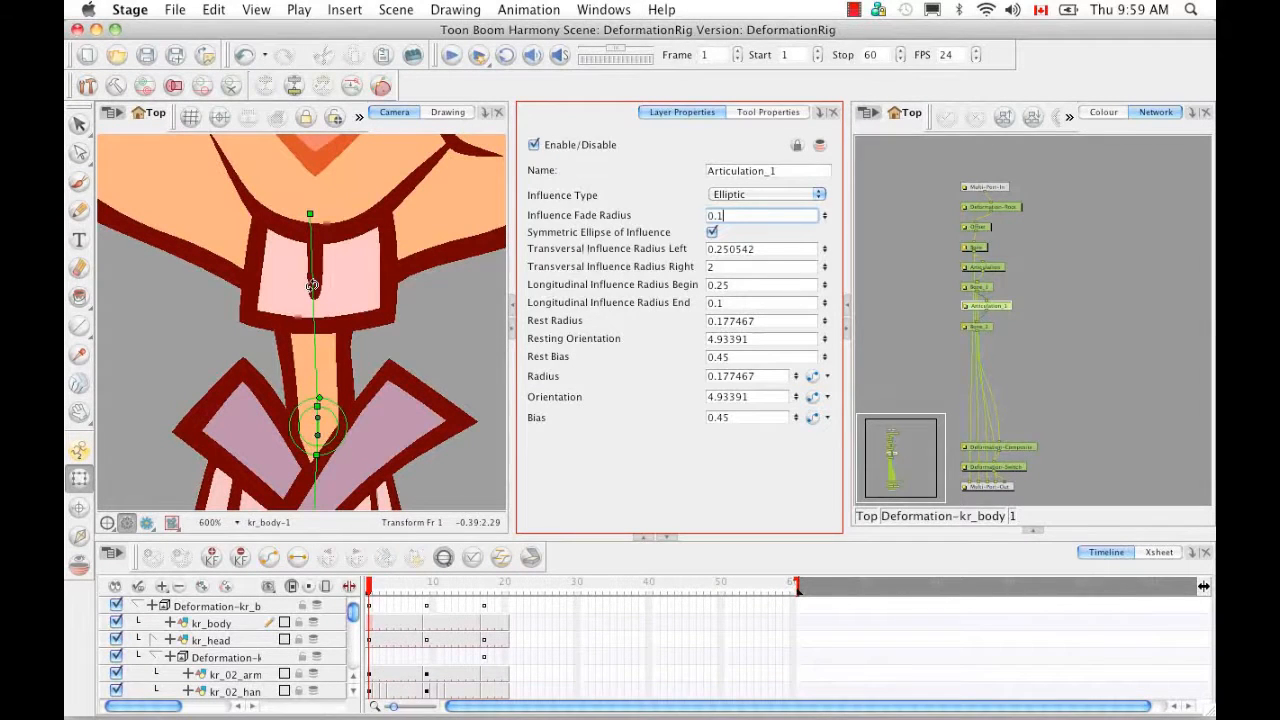
mouse_move(312, 284)
mouse_down()
mouse_move(361, 279)
mouse_move(376, 292)
mouse_move(322, 289)
mouse_move(284, 306)
mouse_move(263, 336)
mouse_move(288, 323)
mouse_move(365, 330)
mouse_move(348, 330)
mouse_up()
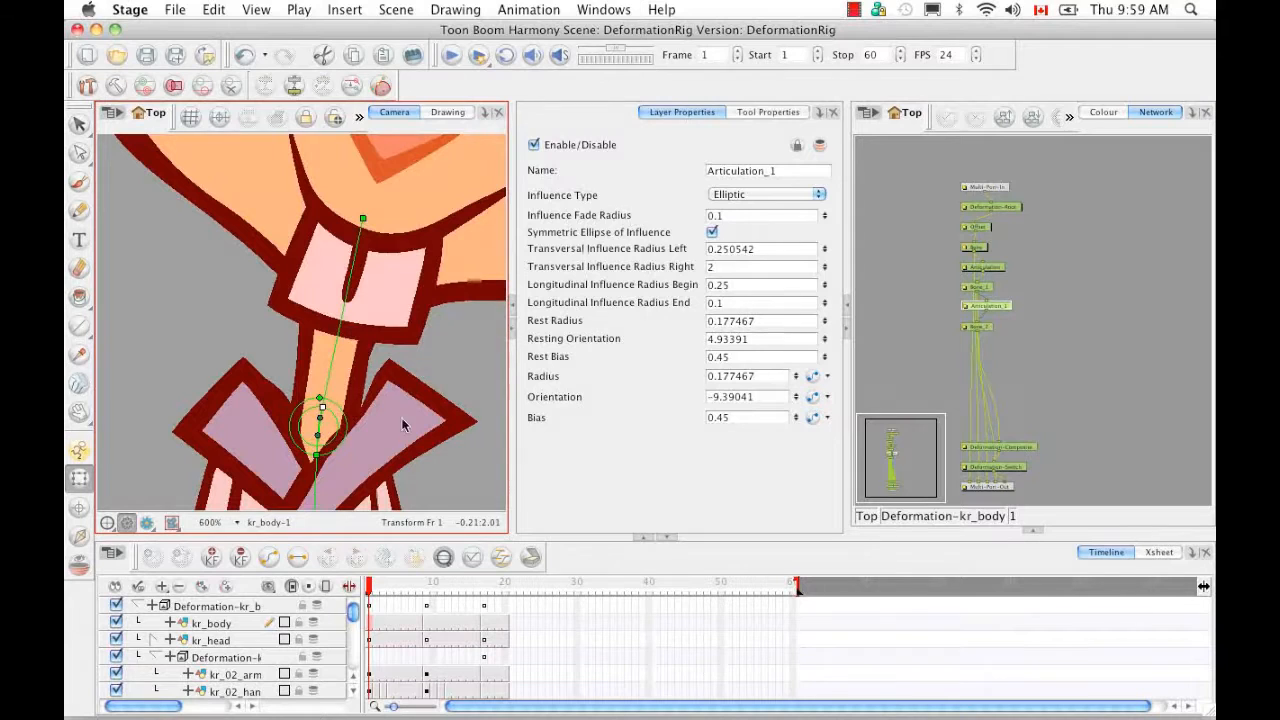
key(ctrl+z)
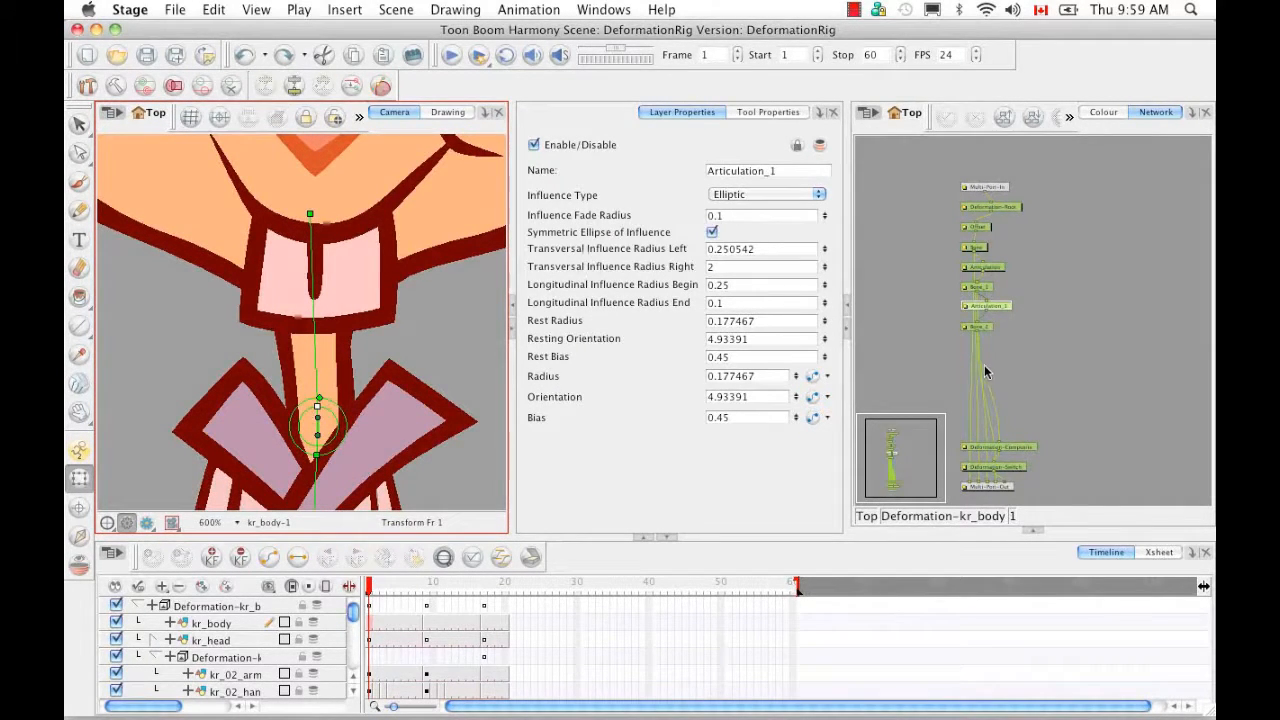
- Set the Influence Fade Exponent of the neck chain's Deformation-Switch to 1 and test it with a temporary neck bend
click(1016, 470)
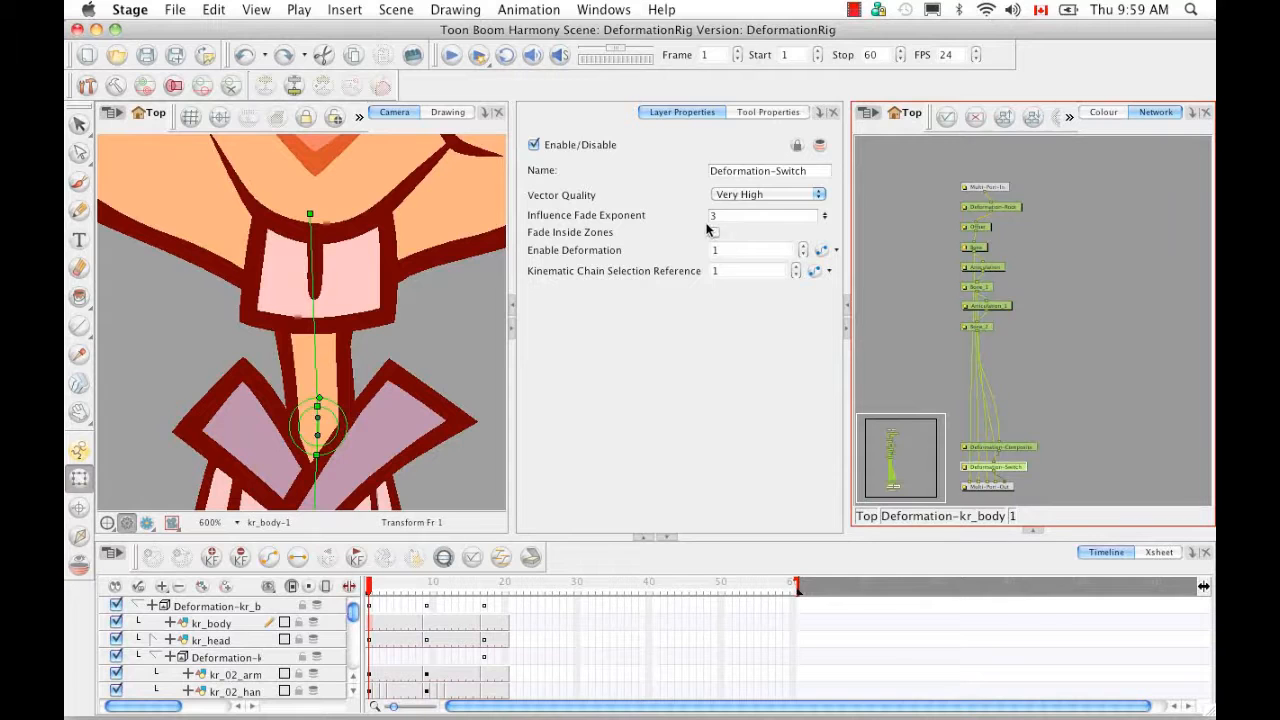
click(692, 345)
text(1)
key(Return)
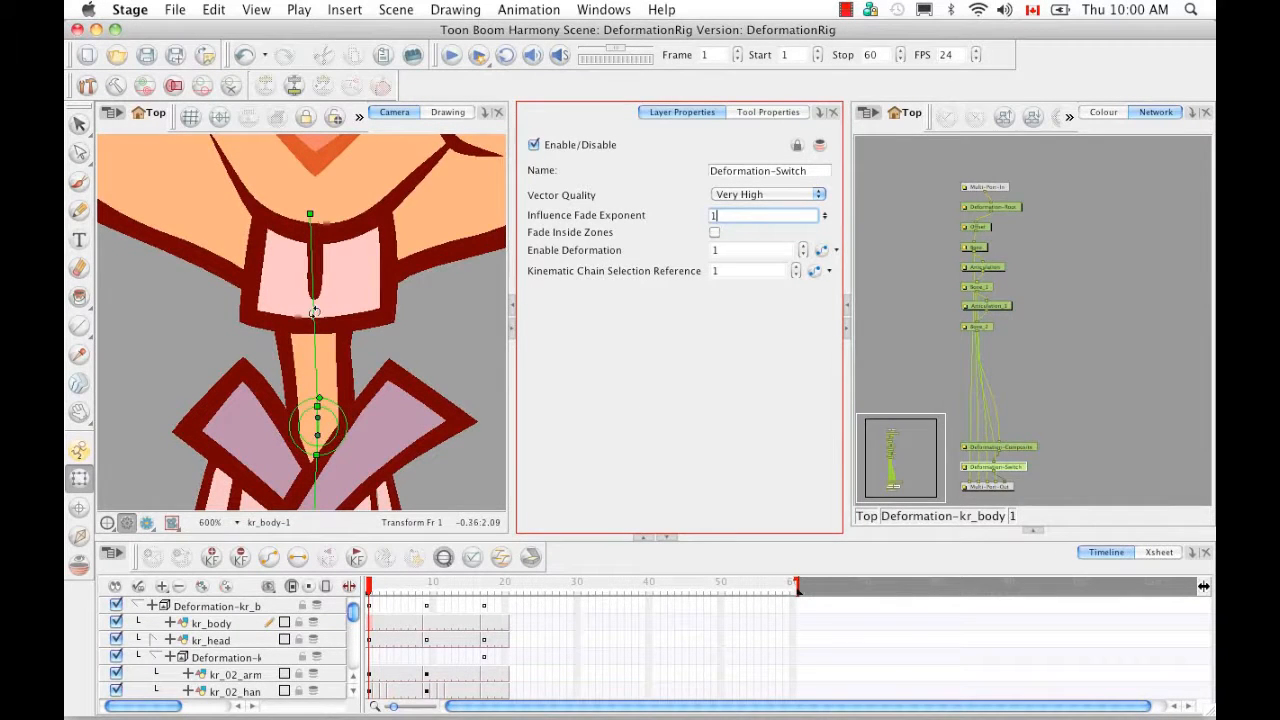
mouse_move(313, 308)
mouse_down()
mouse_move(343, 303)
mouse_move(370, 322)
mouse_move(280, 345)
mouse_move(327, 320)
mouse_up()
key(super+z)
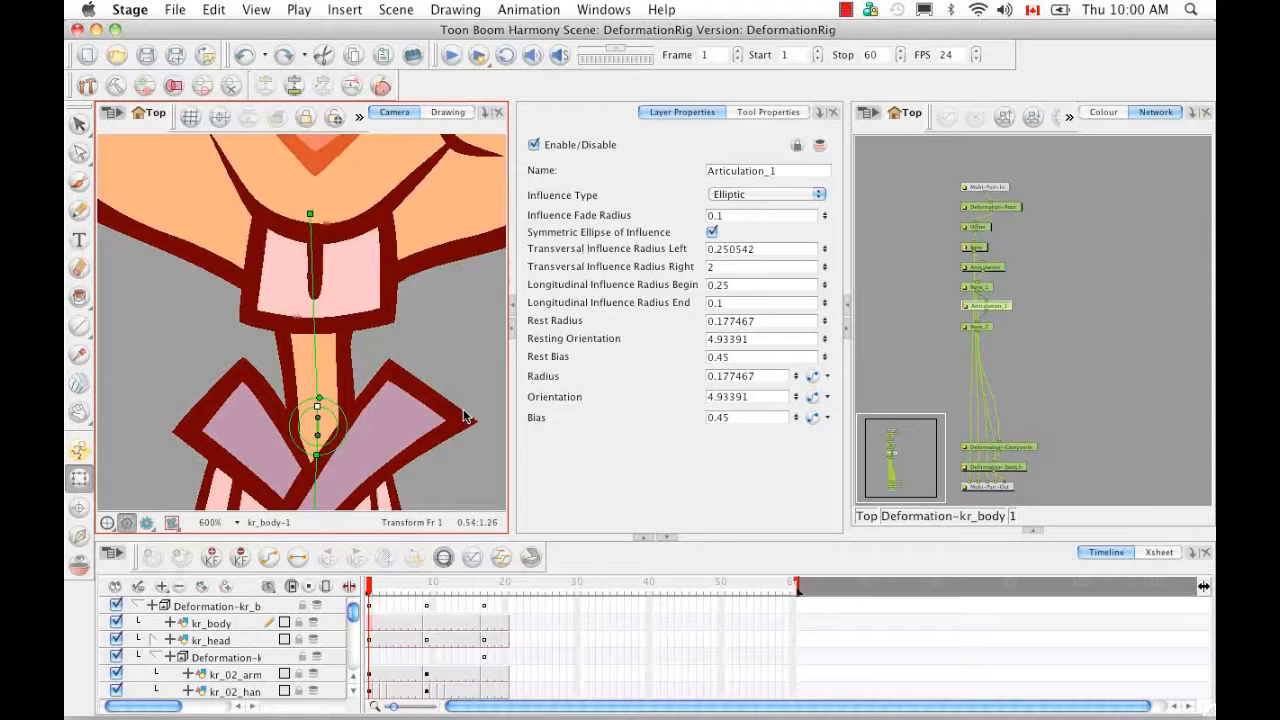
- Enable Fade Inside Zones on the neck chain's Deformation-Switch and test it with a temporary neck bend
click(993, 465)
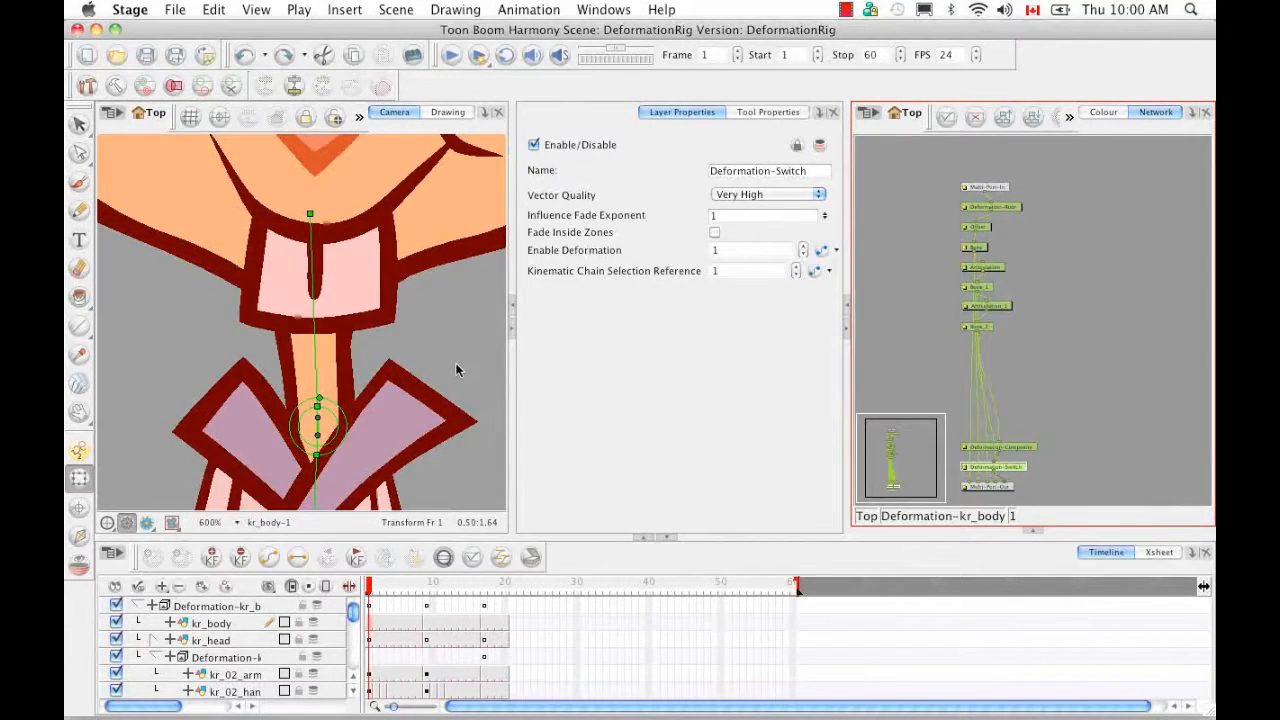
click(715, 232)
mouse_move(316, 328)
mouse_down()
mouse_move(370, 343)
mouse_move(285, 339)
mouse_move(326, 341)
mouse_up()
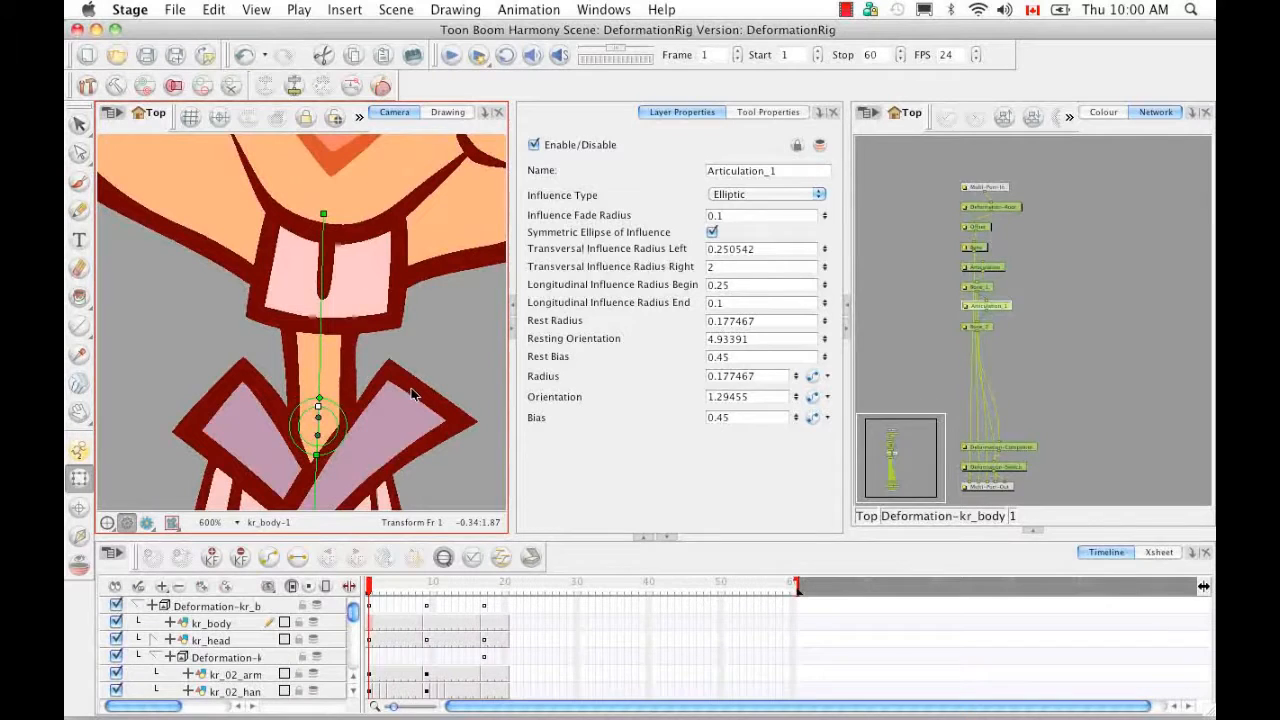
key(super+z)
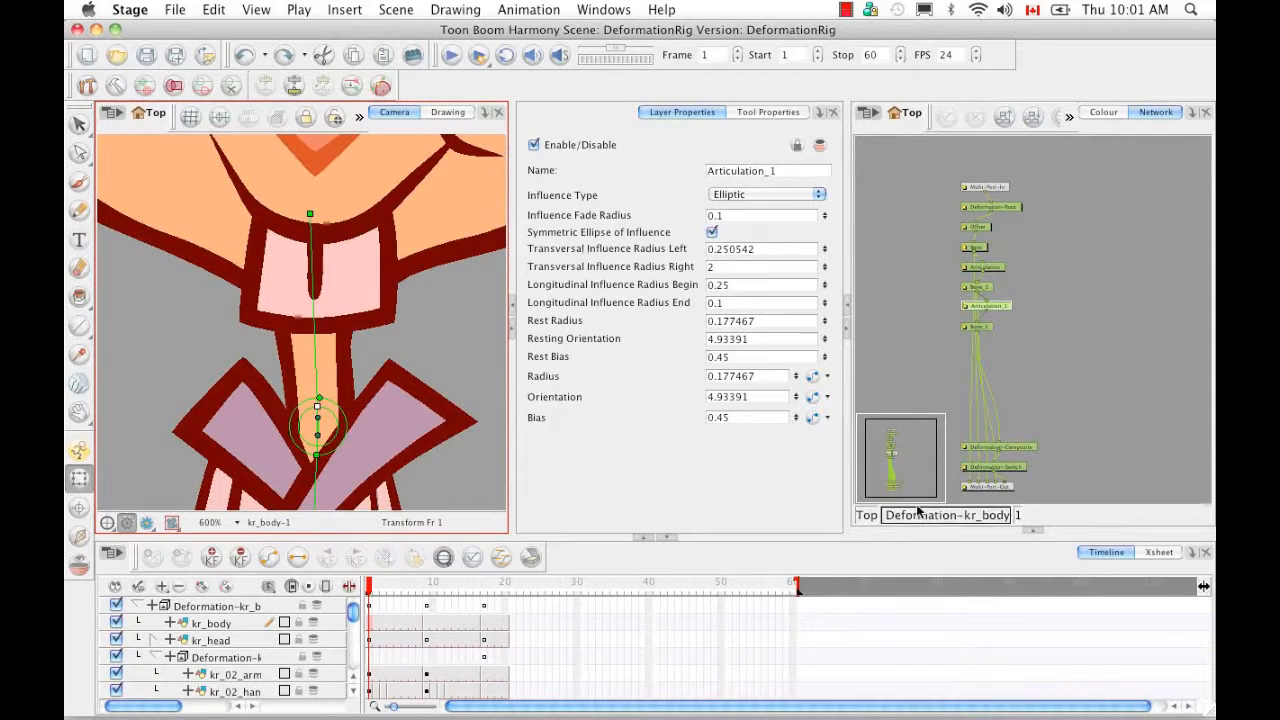
- In the parent Deformation-kr_body group, set the Deformation-Switch's Influence Fade Exponent to 1 and test it with a temporary neck bend
click(965, 516)
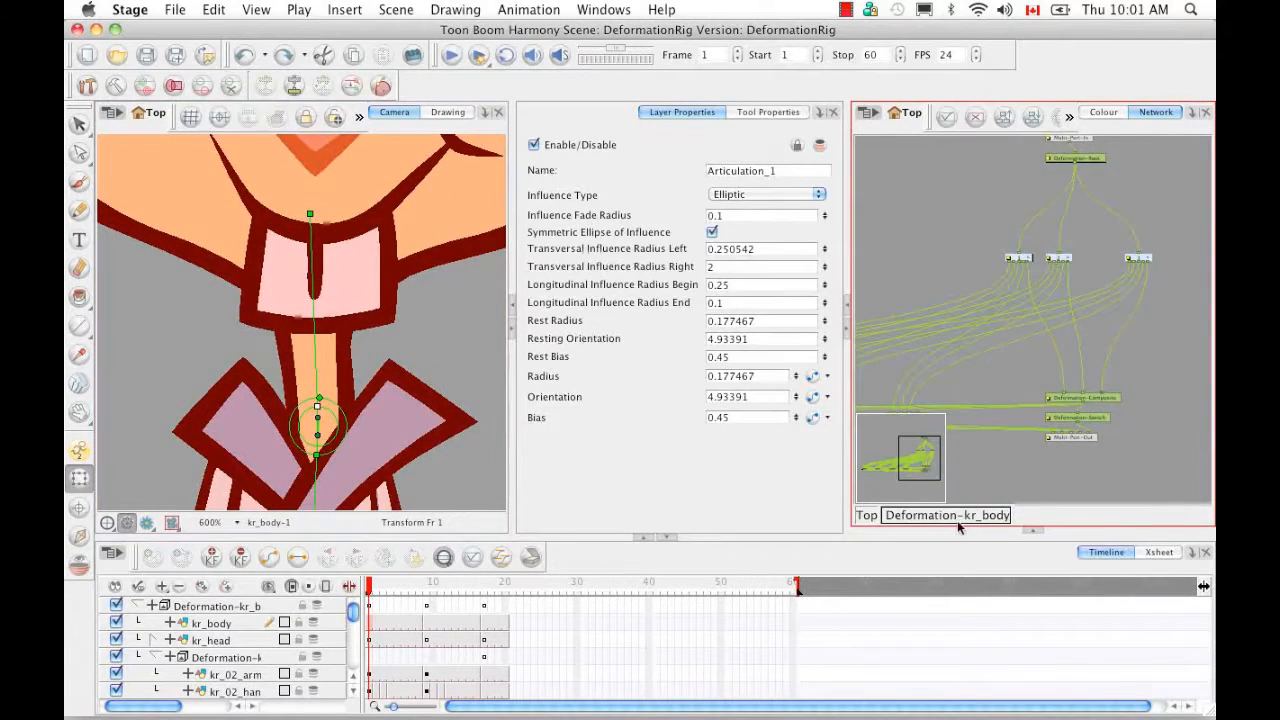
click(1106, 416)
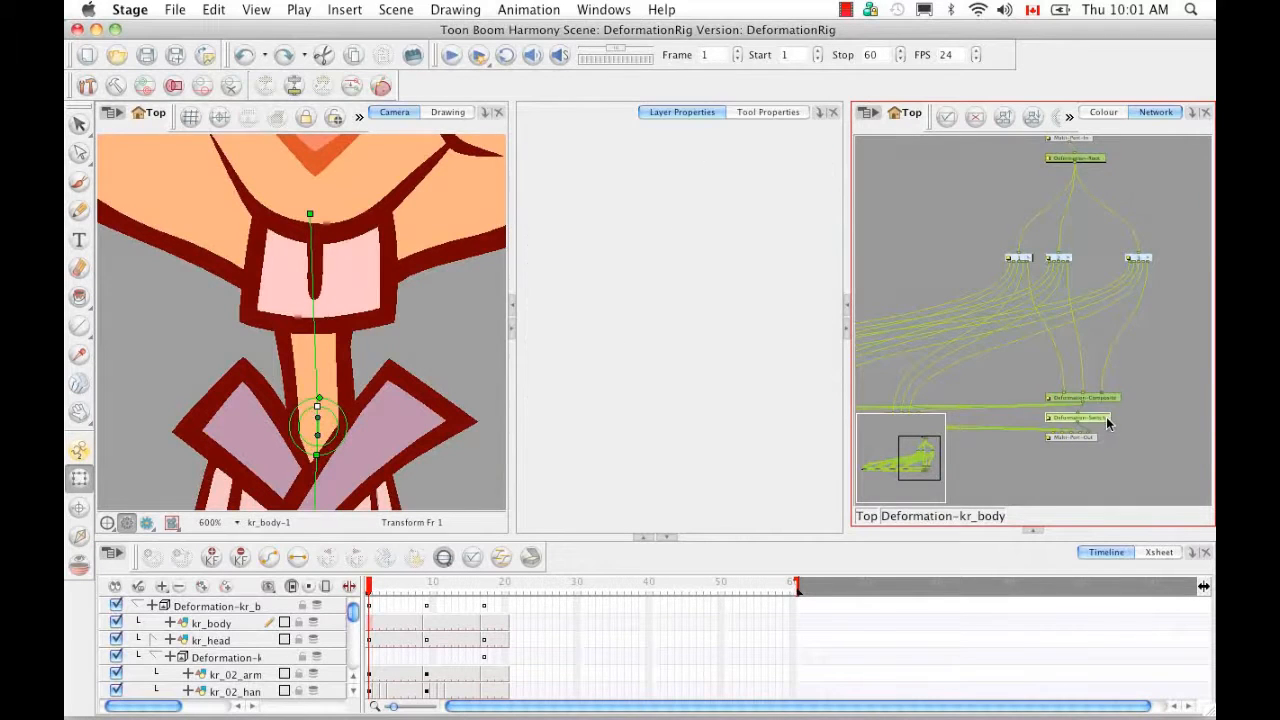
click(725, 392)
text(1)
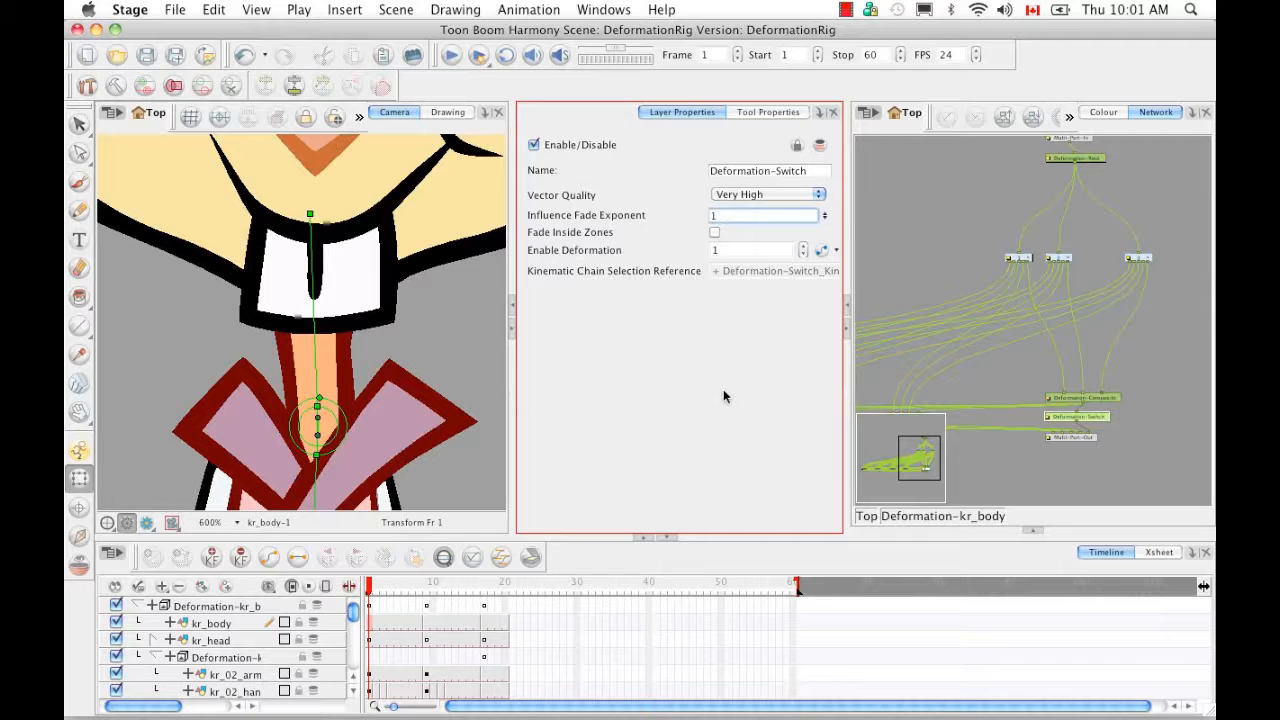
click(313, 296)
drag(344, 292, 332, 322)
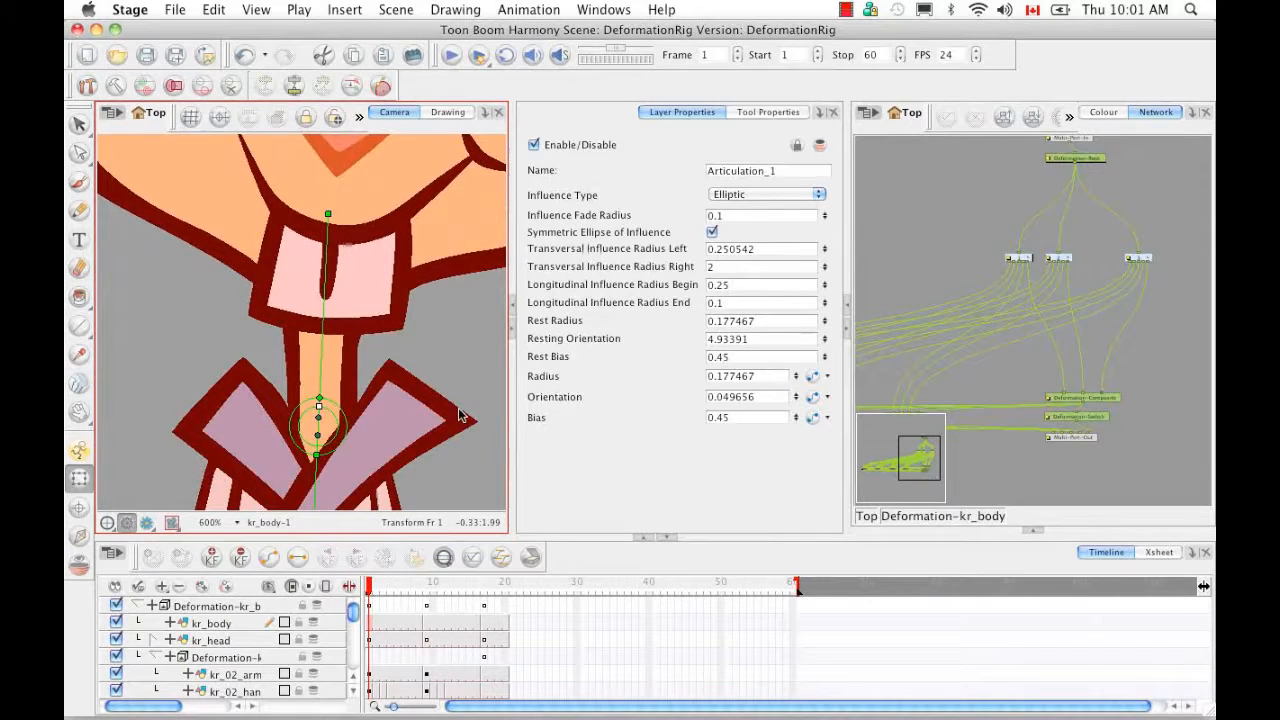
key(ctrl+z)
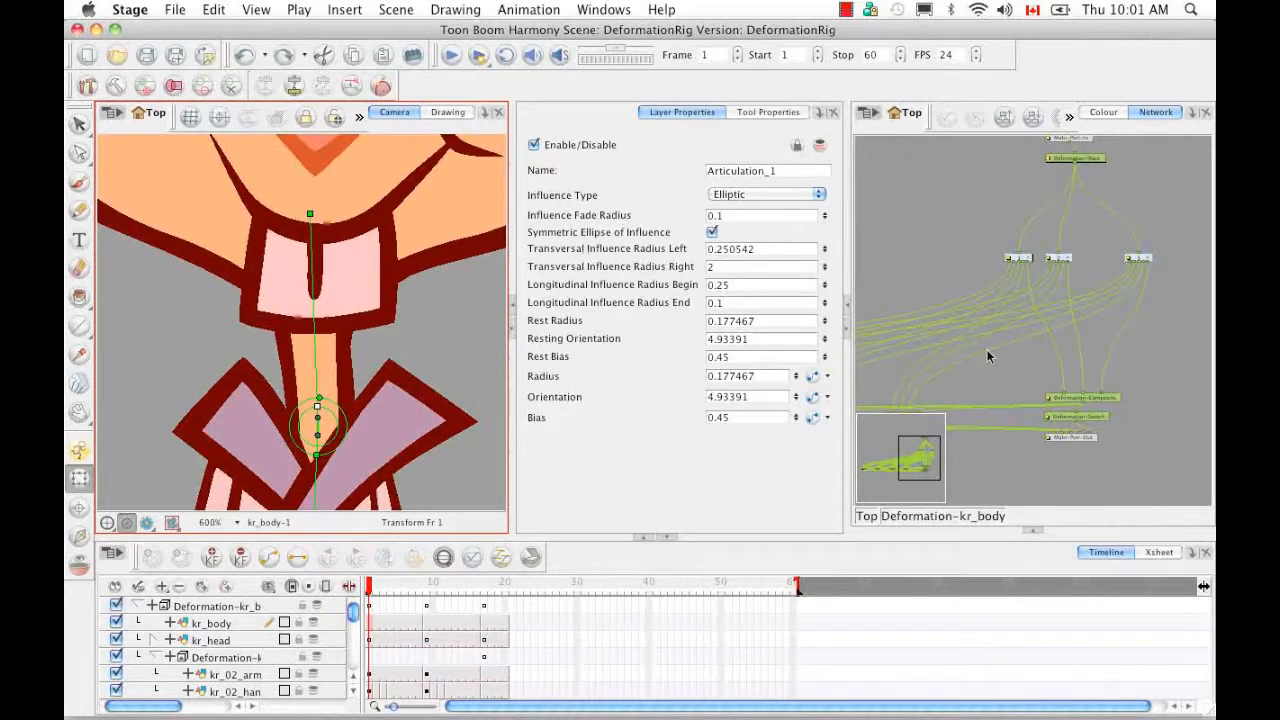
- Enable Fade Inside Zones on the Deformation-kr_body group's Deformation-Switch and test it with a temporary neck bend
click(1089, 416)
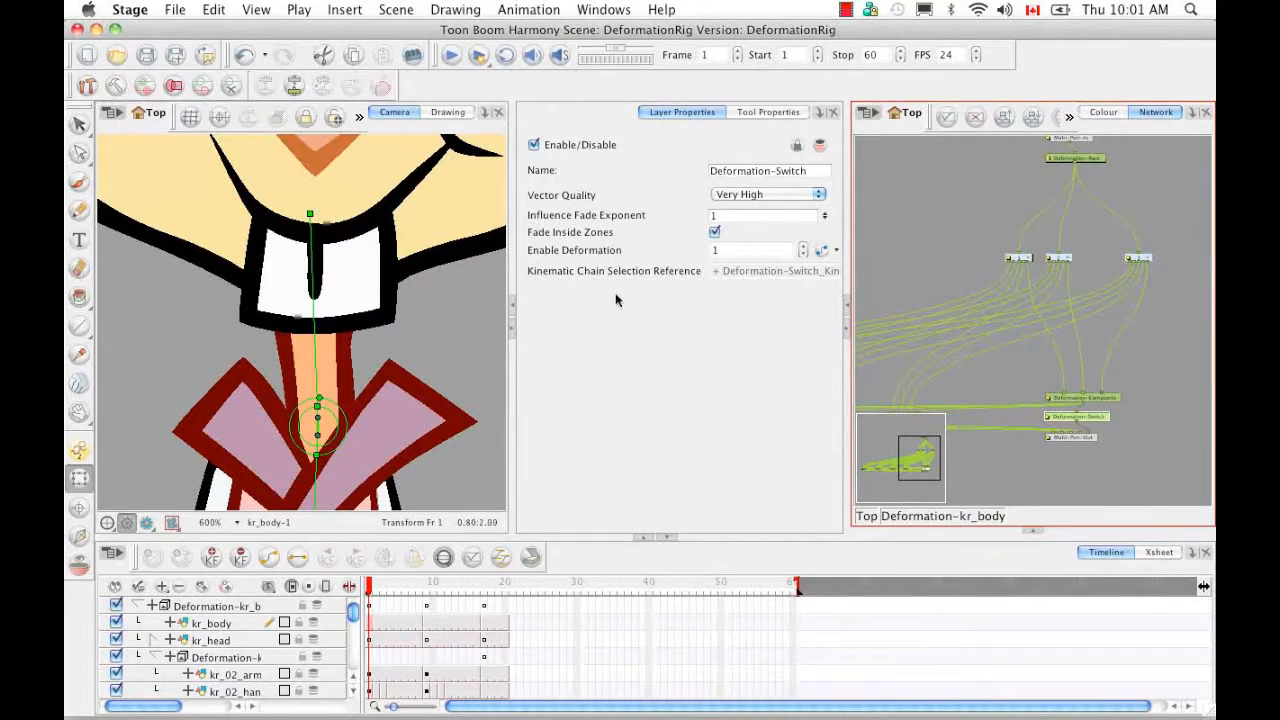
click(314, 281)
mouse_move(392, 294)
mouse_down()
mouse_move(336, 283)
mouse_move(301, 293)
mouse_move(283, 317)
mouse_move(370, 300)
mouse_up()
key(ctrl+z)
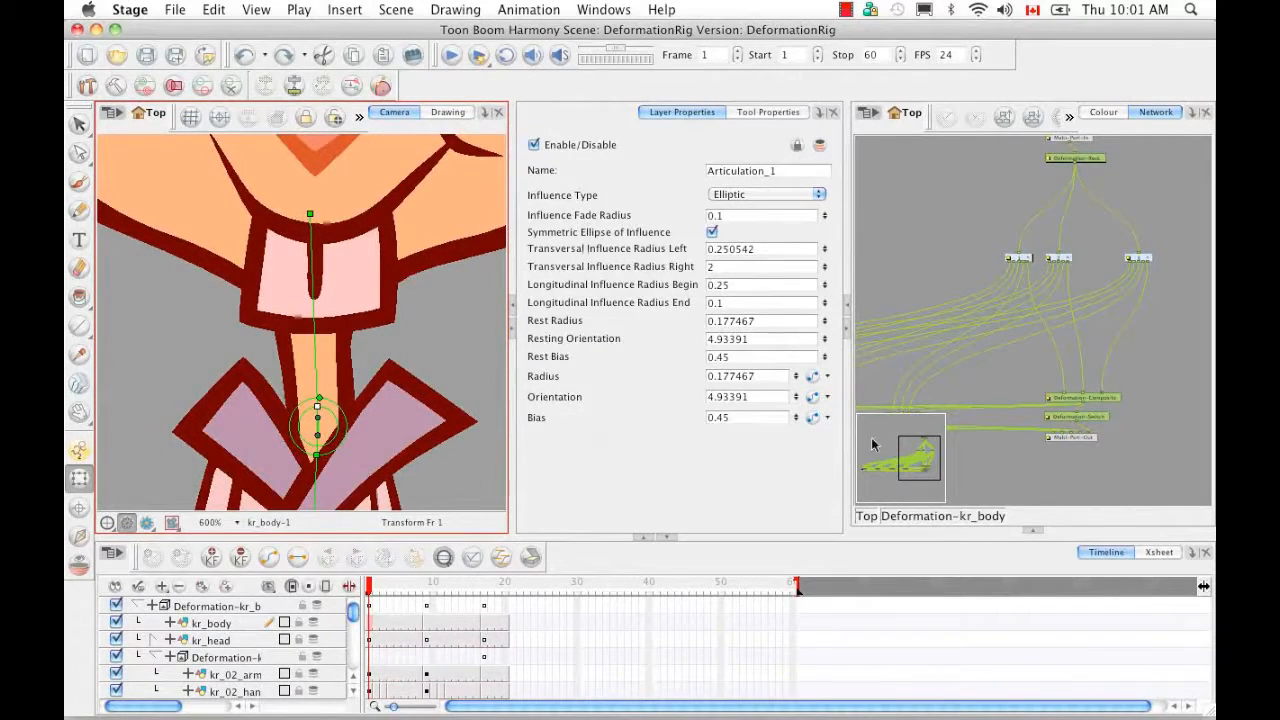
- Reopen the properties of the Deformation-Switch in the Deformation-kr_body group
click(1082, 416)
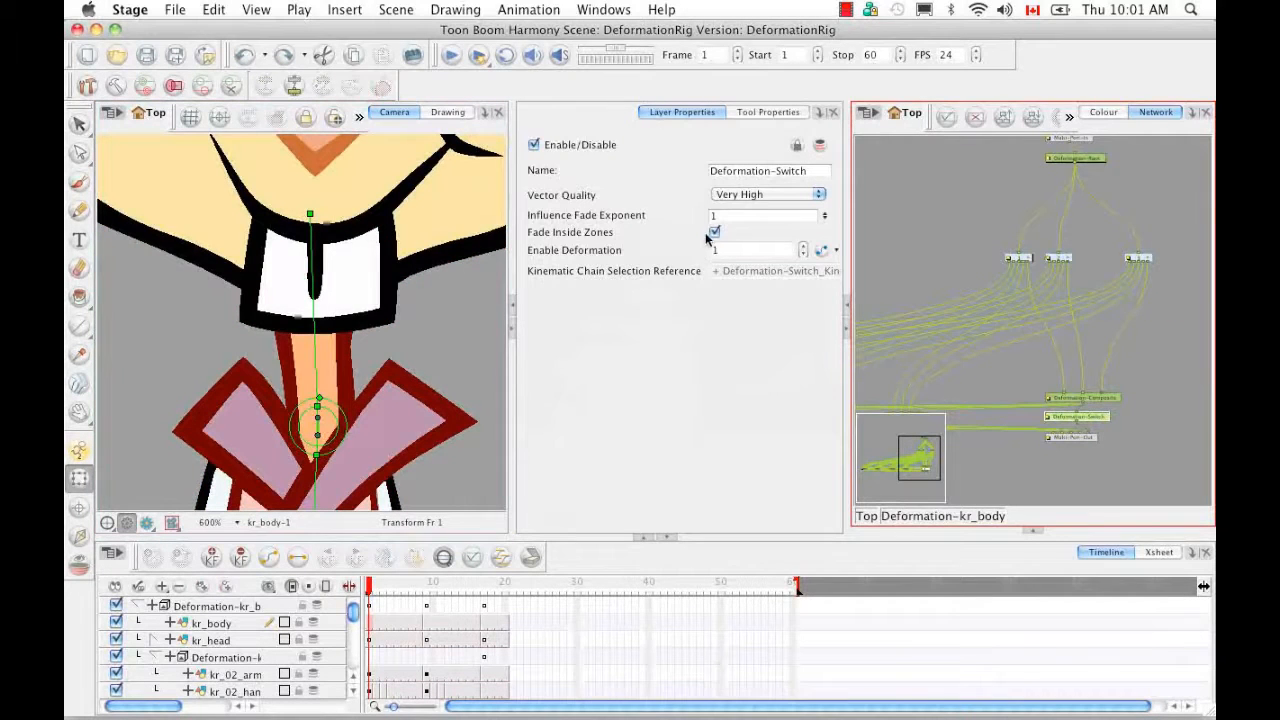